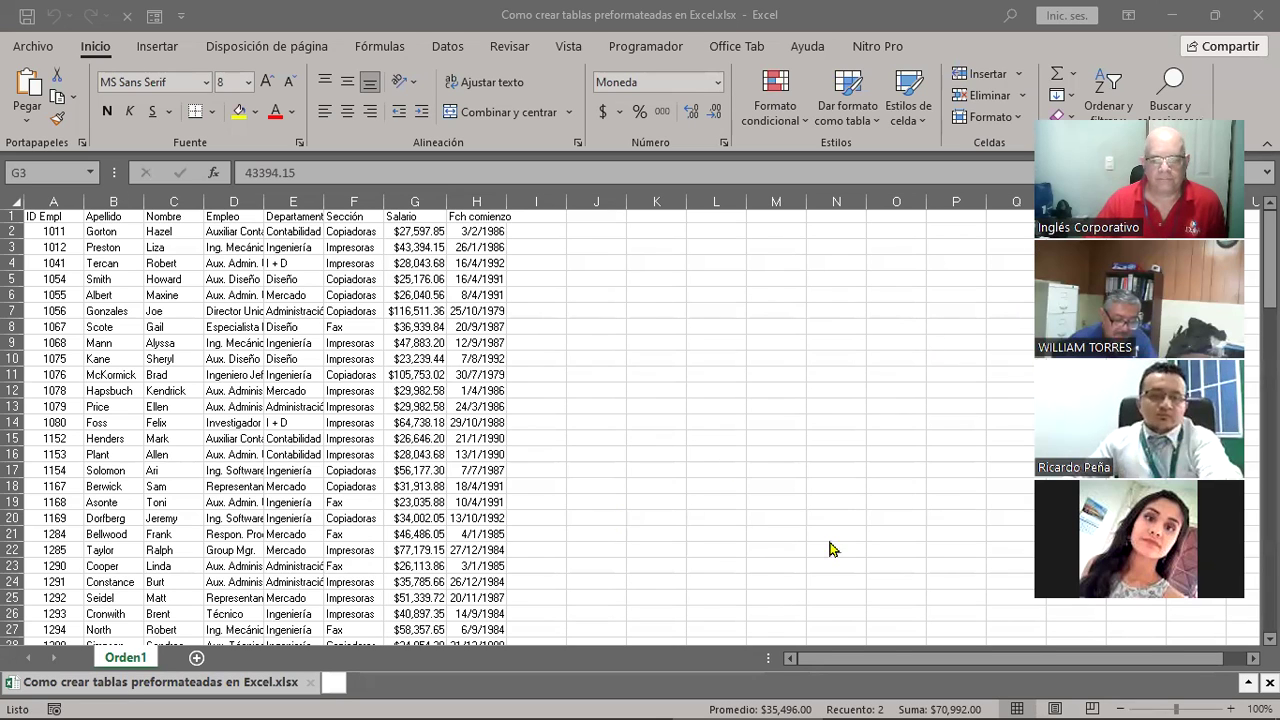
Step: Zoom the worksheet view to 130%
{"action": "left_click", "coordinate": [1234, 699]}
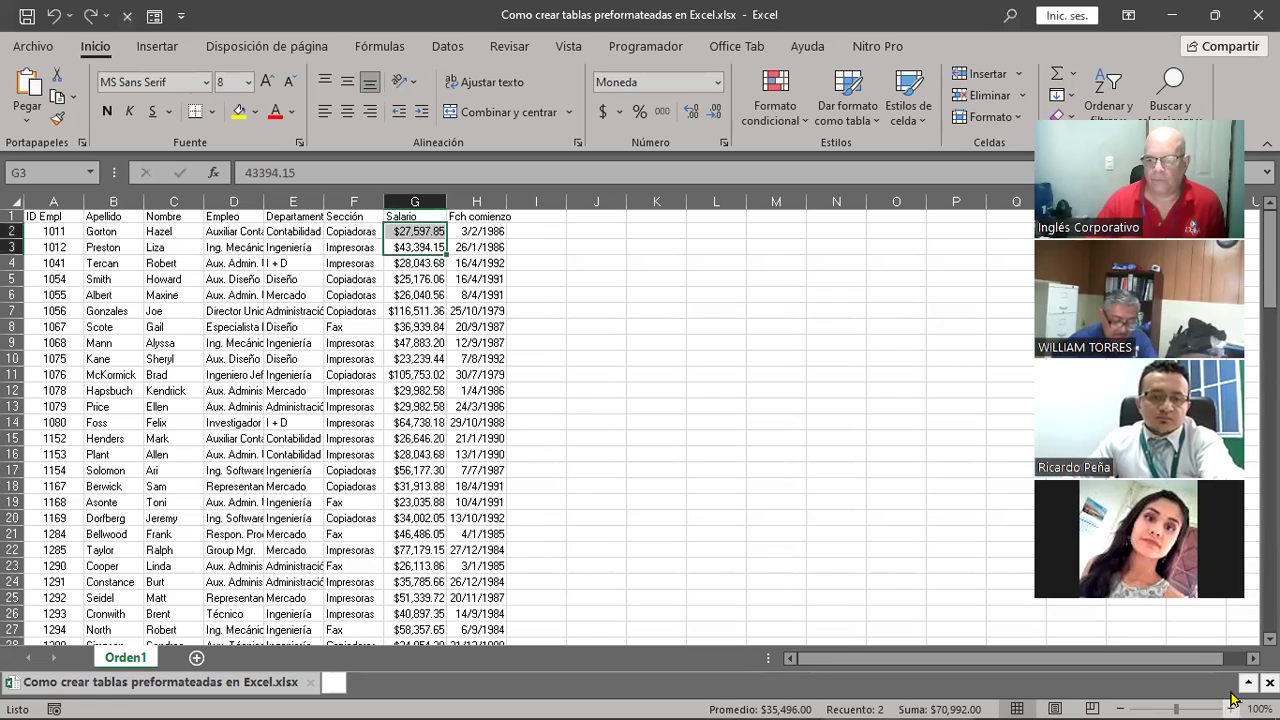
{"action": "left_click", "coordinate": [1236, 708]}
{"action": "left_click", "coordinate": [1236, 708]}
{"action": "left_click", "coordinate": [1236, 708]}
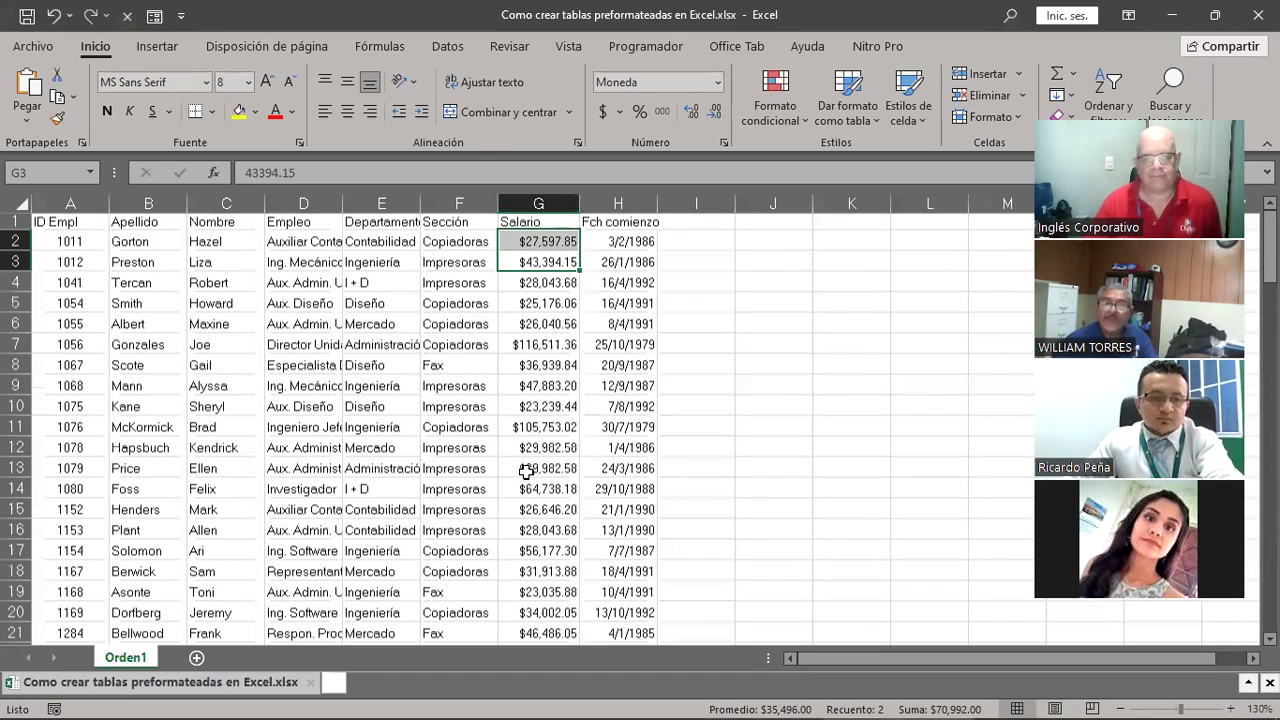
Step: AutoFit the widths of columns A through H so all headings and values show
{"action": "left_click", "coordinate": [320, 321]}
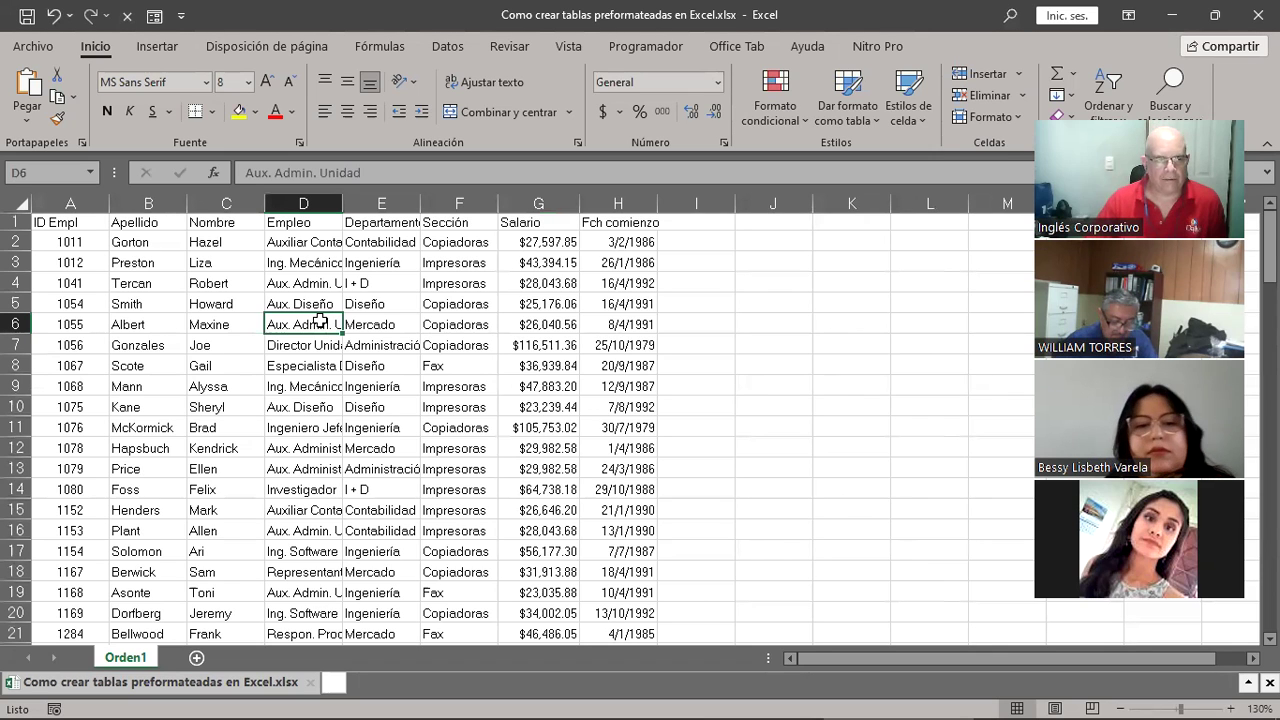
{"action": "left_click_drag", "start_coordinate": [70, 203], "coordinate": [610, 204]}
{"action": "double_click", "coordinate": [578, 207]}
{"action": "left_click", "coordinate": [420, 284]}
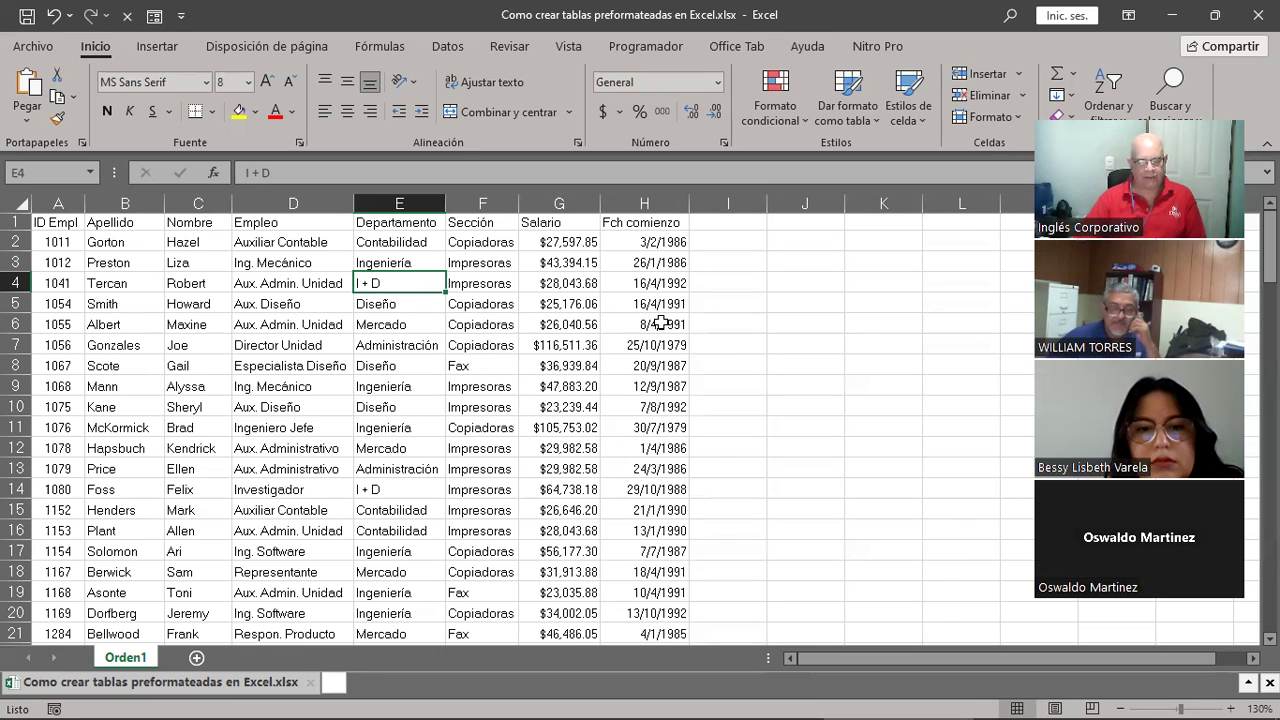
Step: Start a table from Insertar > Tabla with range $A$1:$H$115 and headers ticked
{"action": "left_click", "coordinate": [158, 47]}
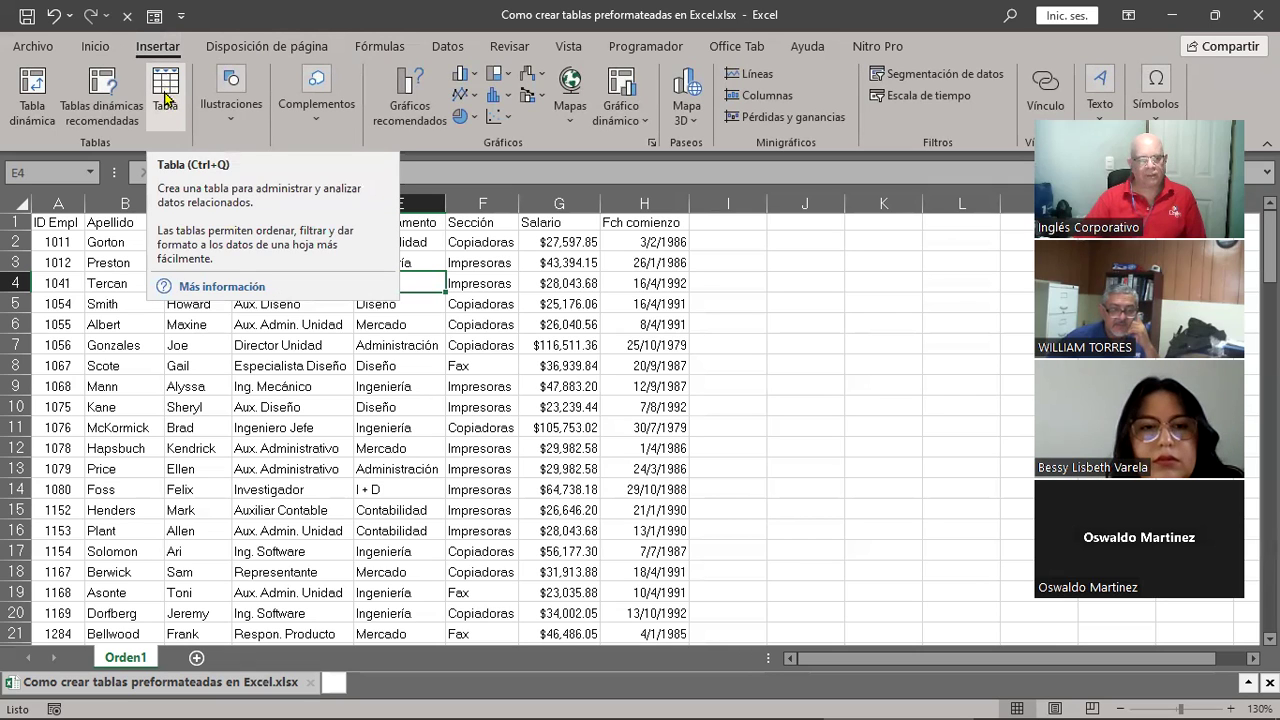
{"action": "left_click", "coordinate": [166, 95]}
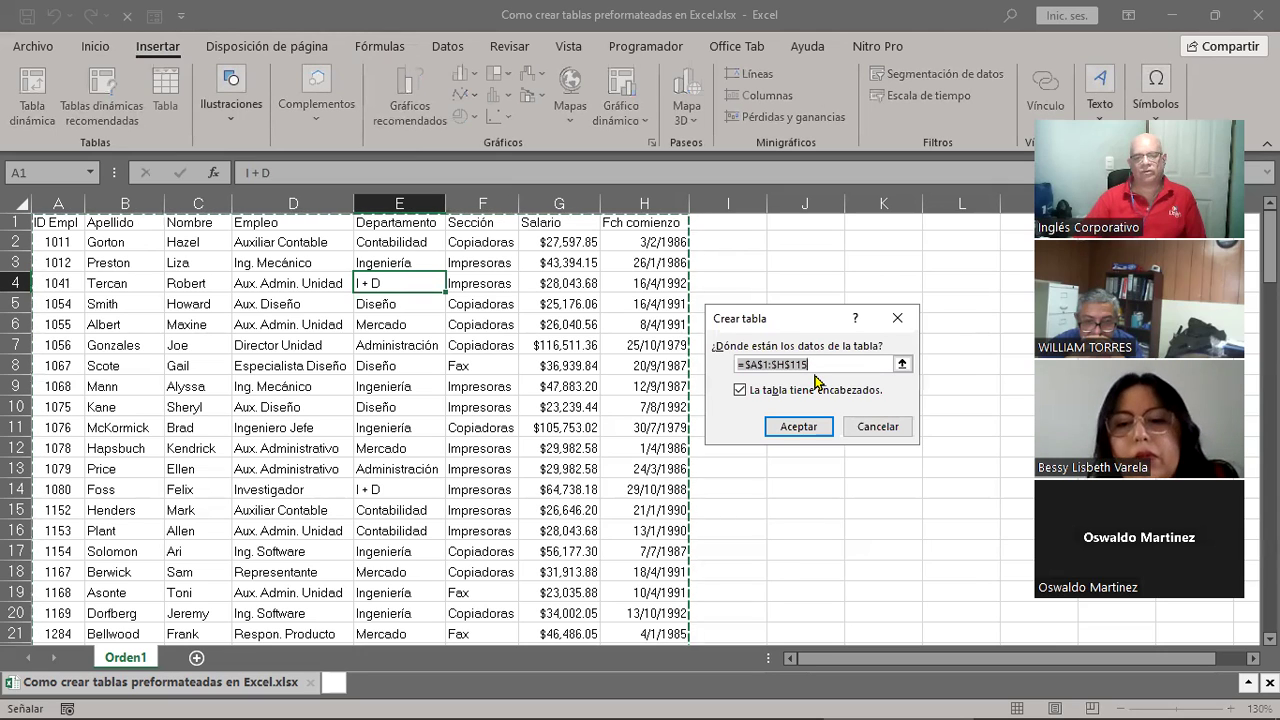
{"action": "left_click", "coordinate": [759, 364]}
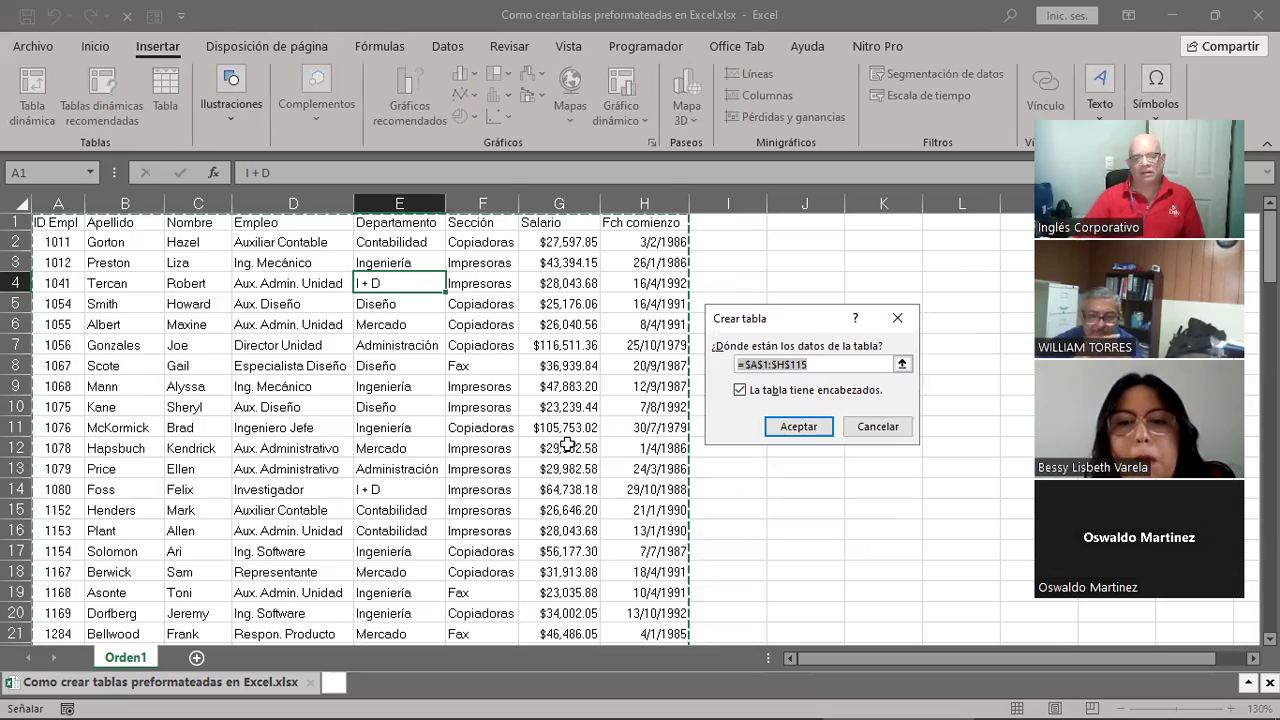
Step: Scroll down to the end of the data and back to verify the range reaches row 115
{"action": "scroll", "coordinate": [567, 441], "scroll_direction": "down", "scroll_amount": 4}
{"action": "scroll", "coordinate": [567, 441], "scroll_direction": "down", "scroll_amount": 3}
{"action": "scroll", "coordinate": [567, 443], "scroll_direction": "down", "scroll_amount": 4}
{"action": "scroll", "coordinate": [567, 443], "scroll_direction": "down", "scroll_amount": 3}
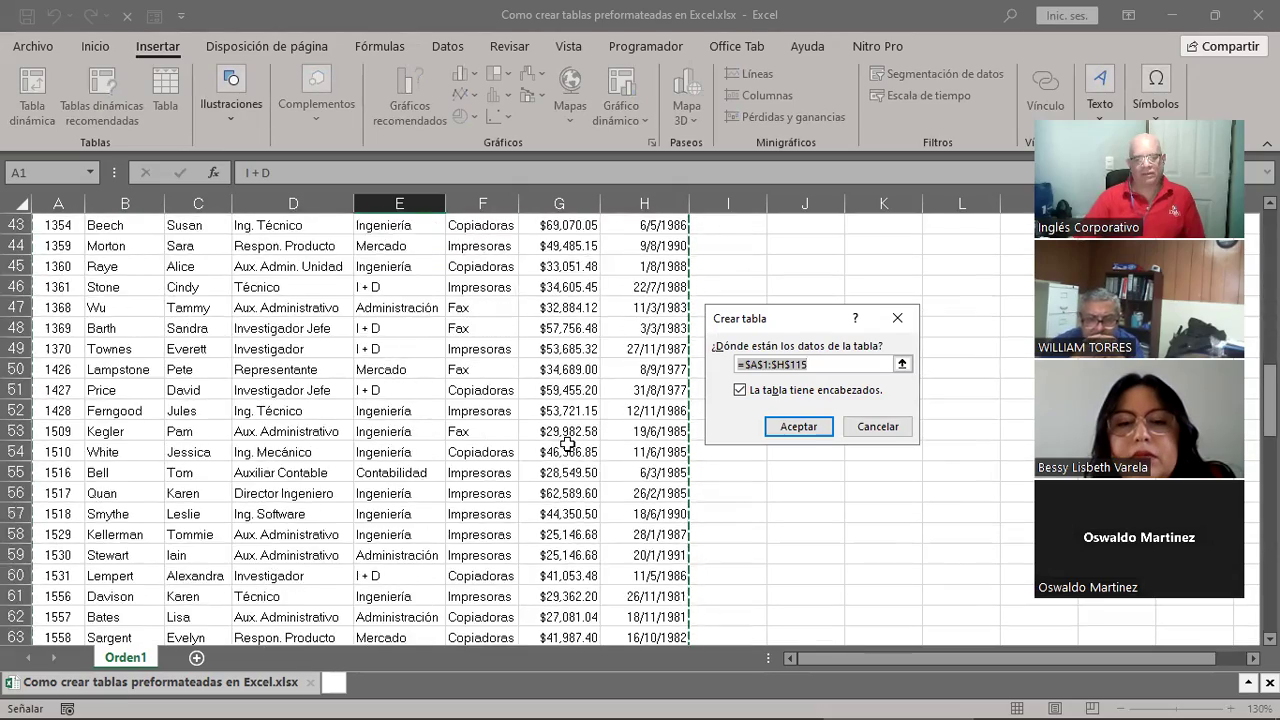
{"action": "scroll", "coordinate": [567, 443], "scroll_direction": "down", "scroll_amount": 5}
{"action": "scroll", "coordinate": [567, 443], "scroll_direction": "down", "scroll_amount": 4}
{"action": "scroll", "coordinate": [567, 443], "scroll_direction": "down", "scroll_amount": 5}
{"action": "scroll", "coordinate": [567, 443], "scroll_direction": "down", "scroll_amount": 1}
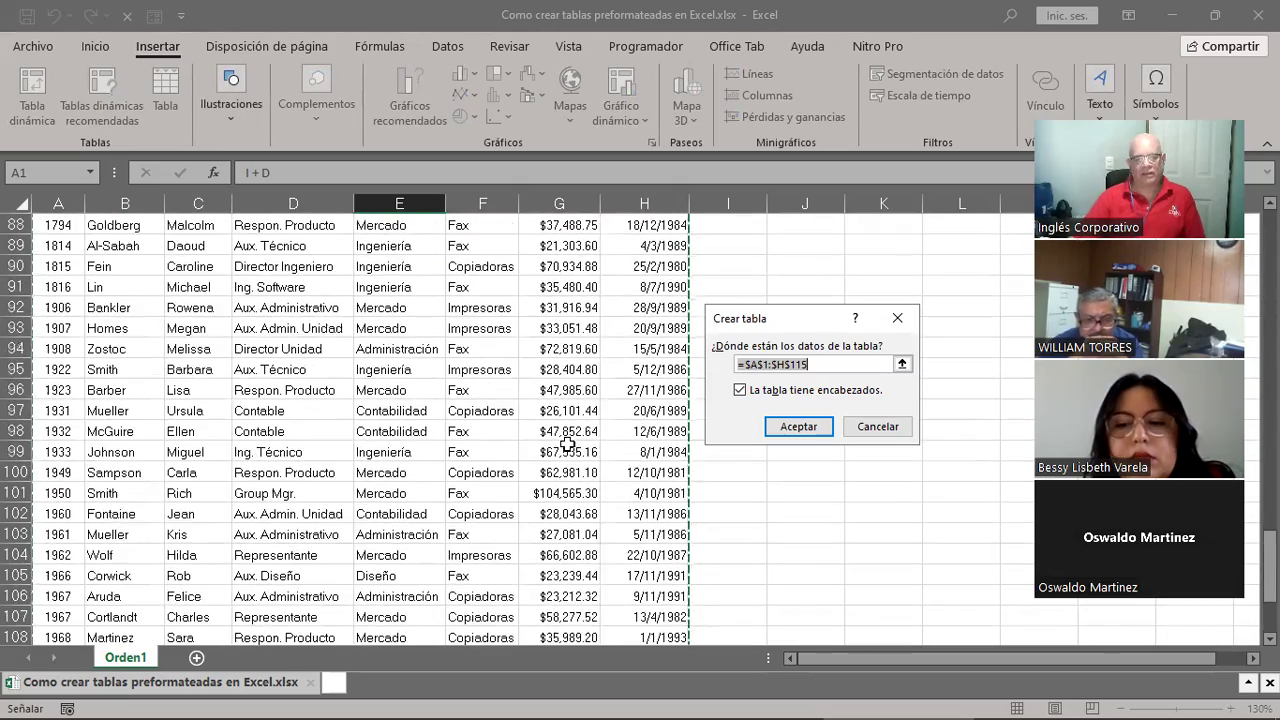
{"action": "scroll", "coordinate": [567, 443], "scroll_direction": "down", "scroll_amount": 5}
{"action": "scroll", "coordinate": [567, 443], "scroll_direction": "down", "scroll_amount": 1}
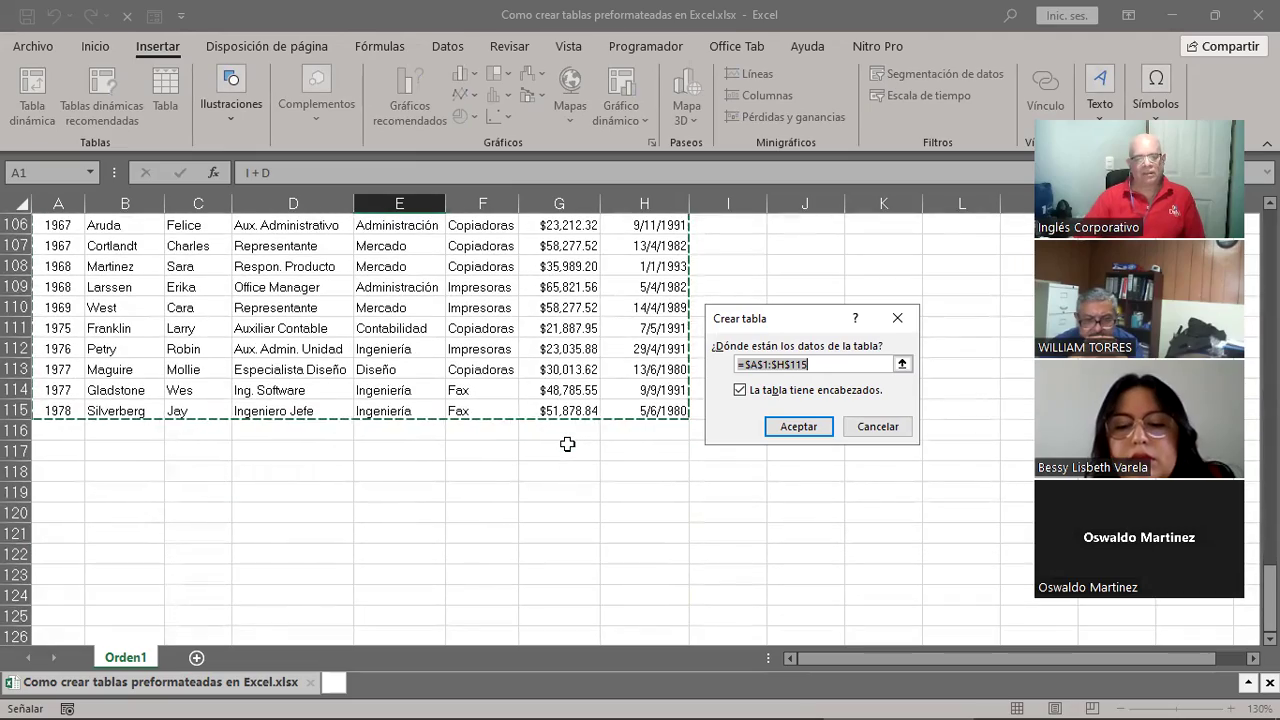
{"action": "scroll", "coordinate": [567, 443], "scroll_direction": "up", "scroll_amount": 3}
{"action": "scroll", "coordinate": [567, 443], "scroll_direction": "up", "scroll_amount": 4}
{"action": "scroll", "coordinate": [567, 443], "scroll_direction": "up", "scroll_amount": 3}
{"action": "scroll", "coordinate": [567, 443], "scroll_direction": "up", "scroll_amount": 6}
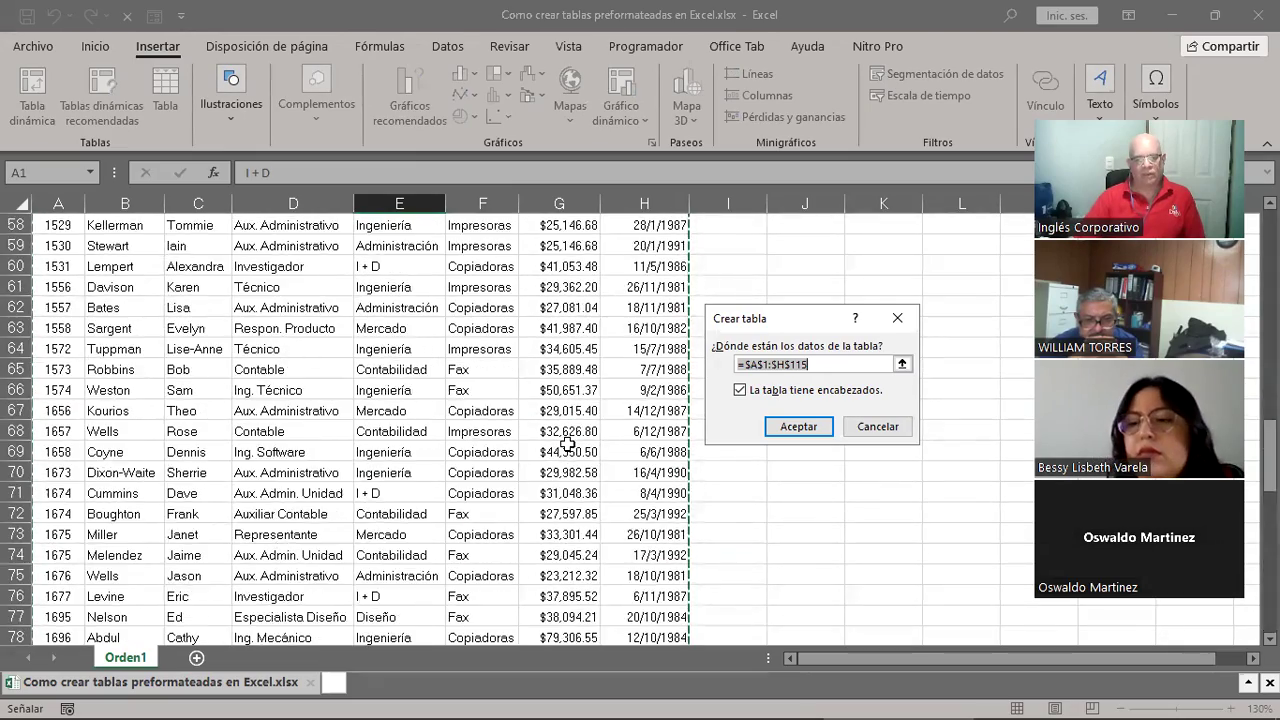
{"action": "scroll", "coordinate": [567, 443], "scroll_direction": "up", "scroll_amount": 10}
{"action": "scroll", "coordinate": [567, 443], "scroll_direction": "up", "scroll_amount": 1}
{"action": "scroll", "coordinate": [567, 443], "scroll_direction": "up", "scroll_amount": 4}
{"action": "scroll", "coordinate": [567, 443], "scroll_direction": "up", "scroll_amount": 3}
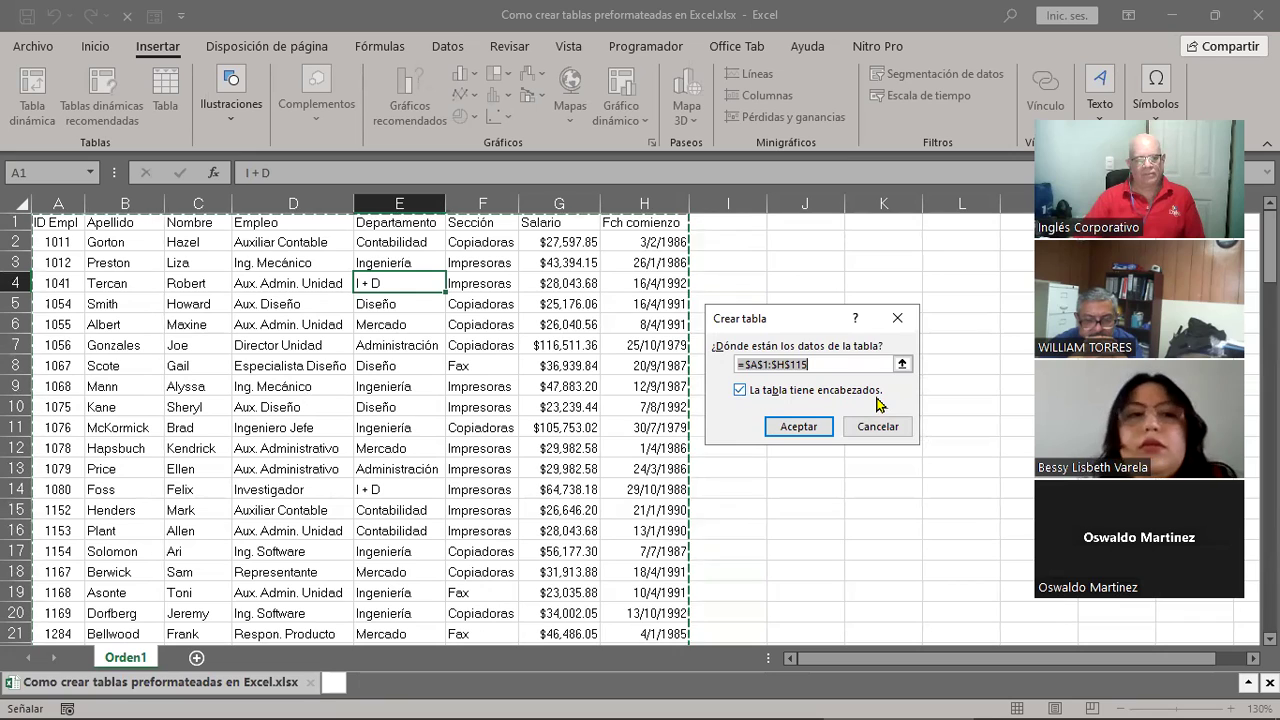
Step: Confirm the Crear tabla dialog to create Tabla1, then click cell E8 to deselect
{"action": "left_click", "coordinate": [793, 427]}
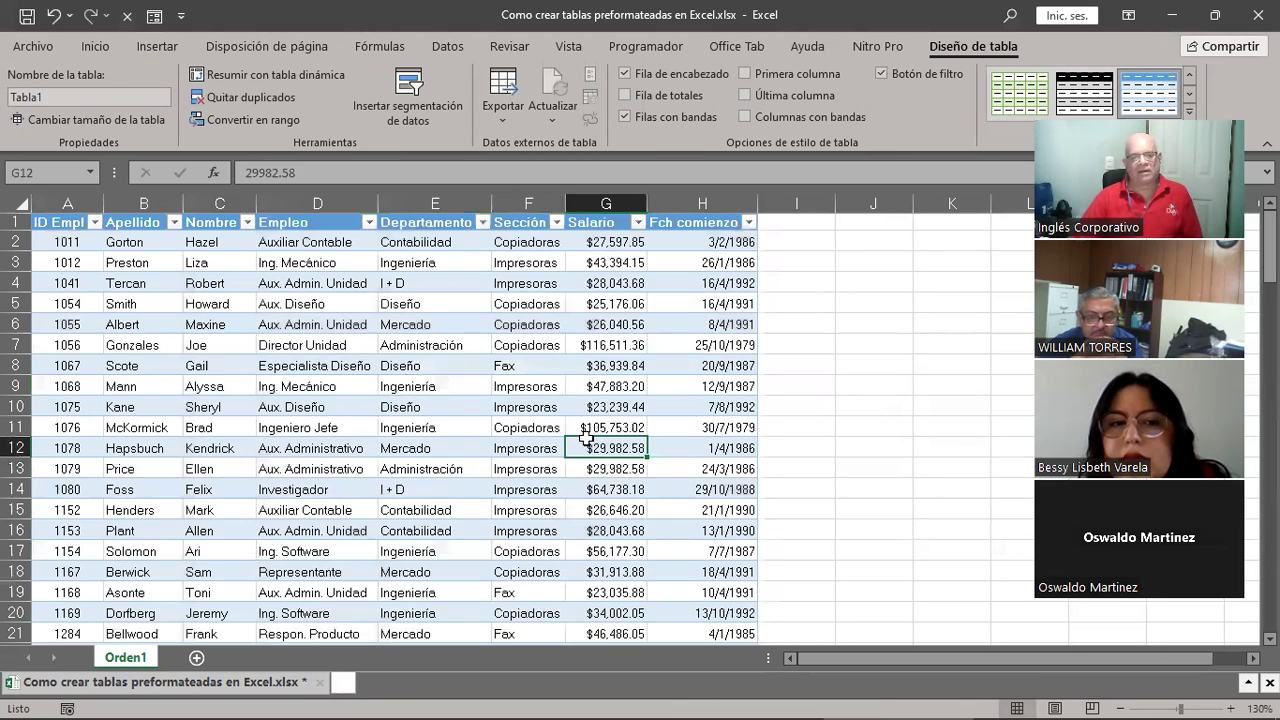
{"action": "left_click", "coordinate": [587, 443]}
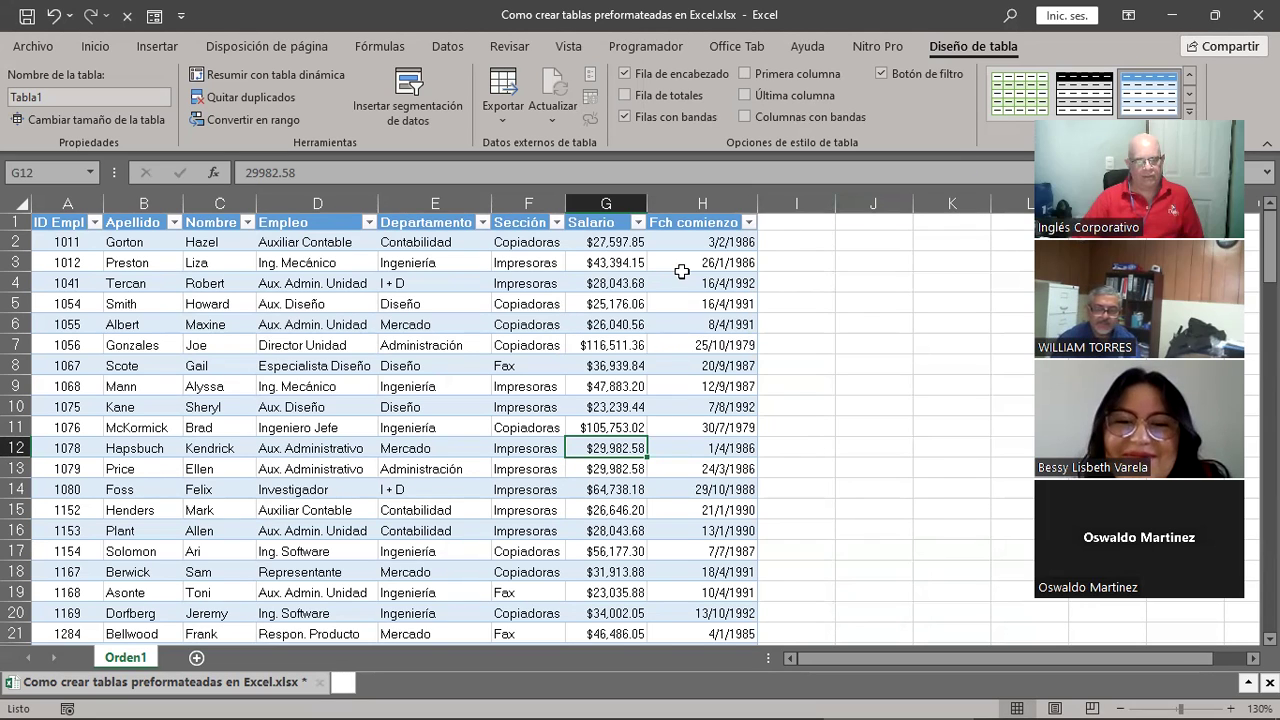
{"action": "left_click", "coordinate": [455, 365]}
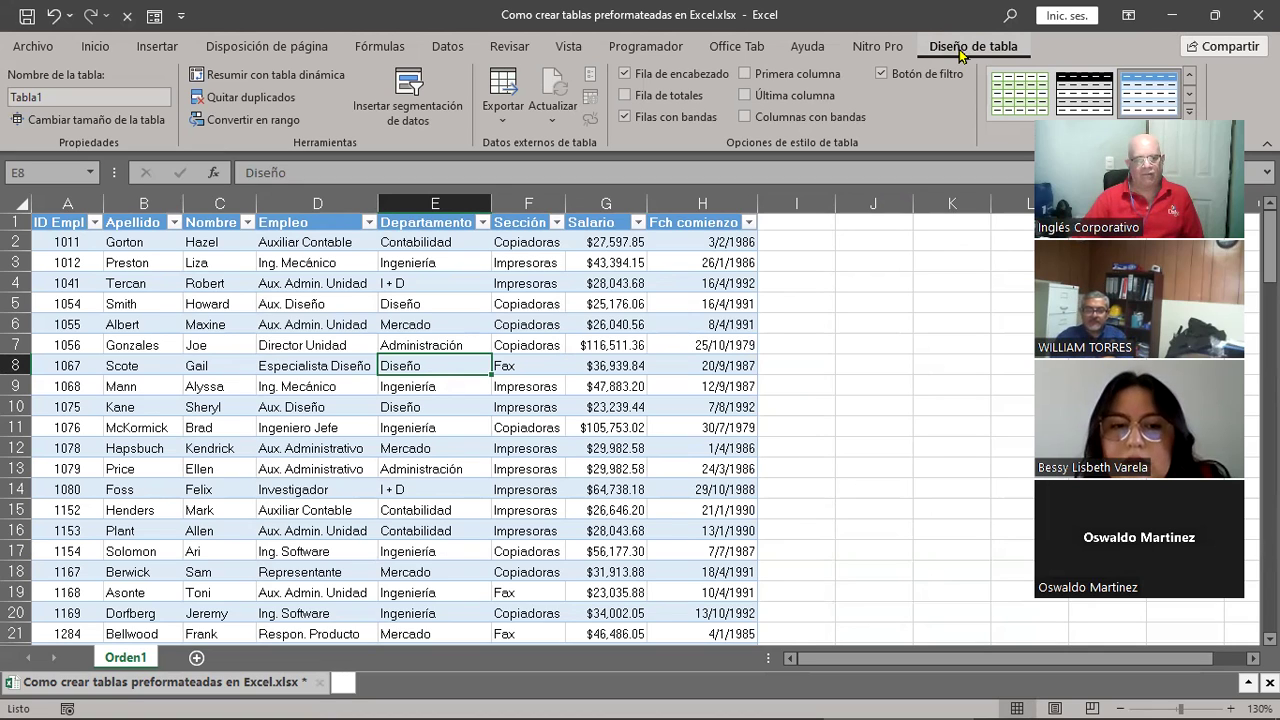
{"action": "left_click", "coordinate": [94, 50]}
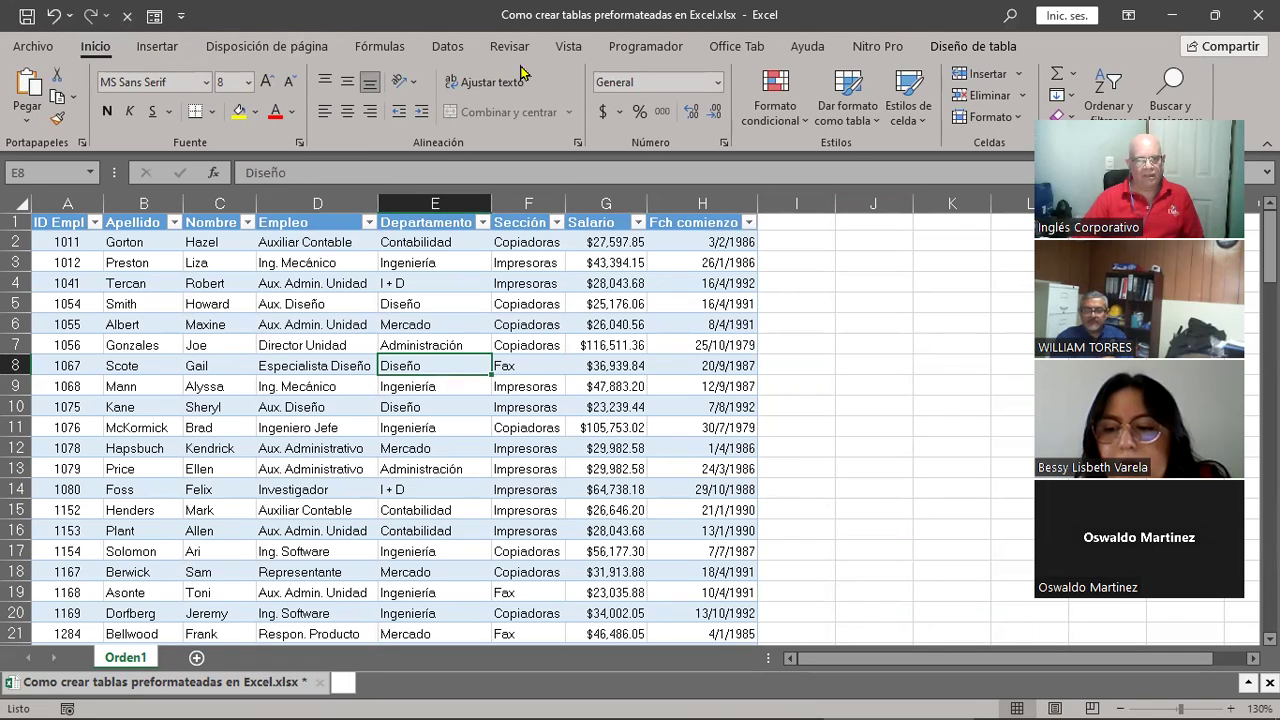
{"action": "left_click", "coordinate": [865, 121]}
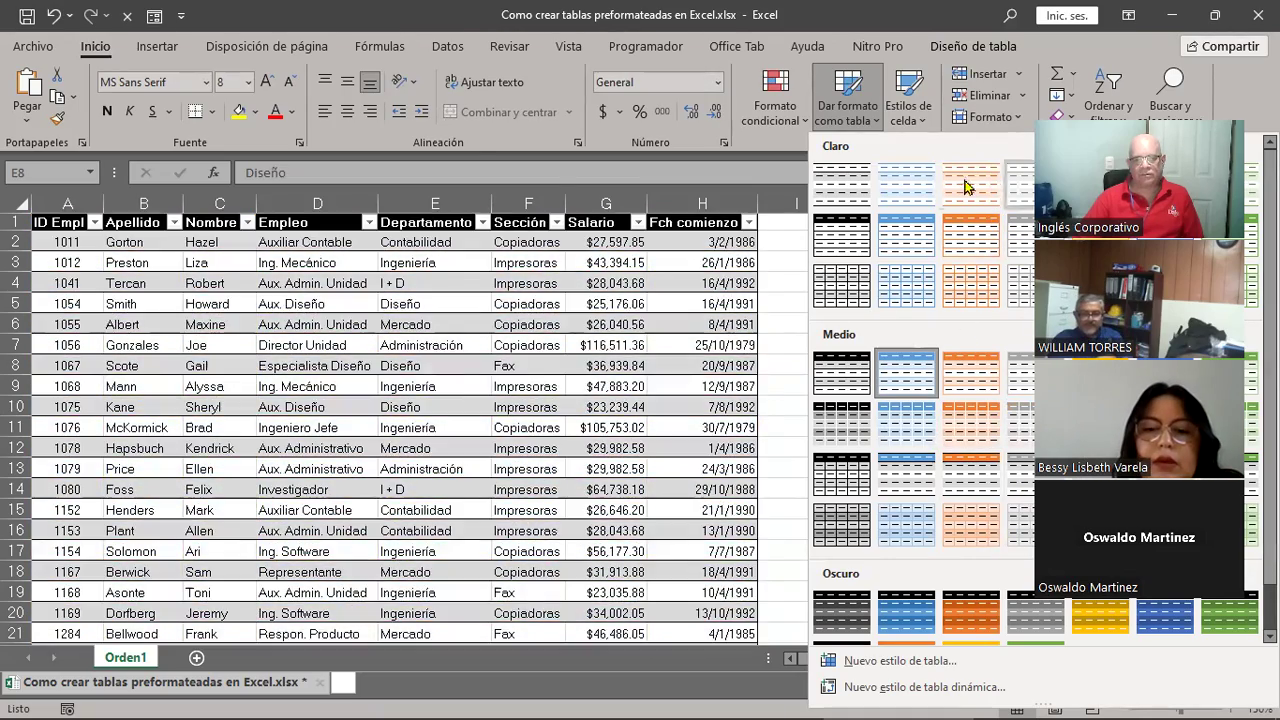
{"action": "left_click", "coordinate": [478, 12]}
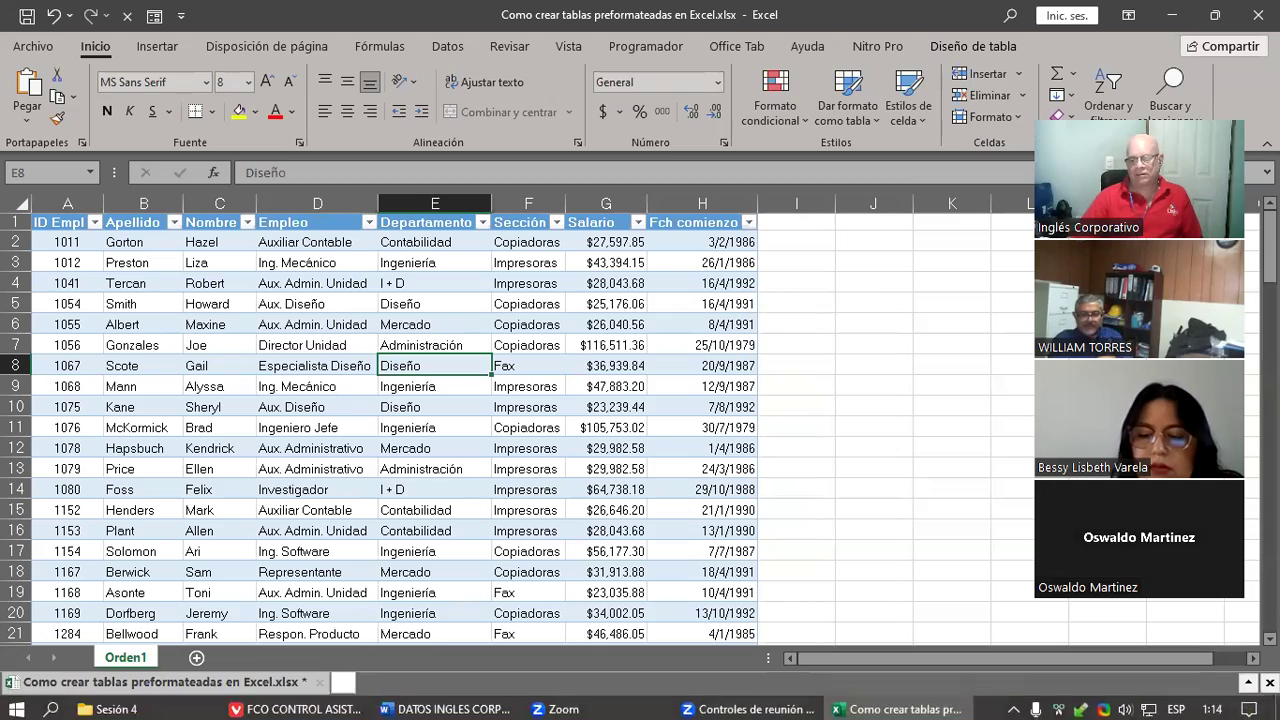
{"action": "left_click", "coordinate": [1231, 707]}
{"action": "left_click", "coordinate": [1231, 707]}
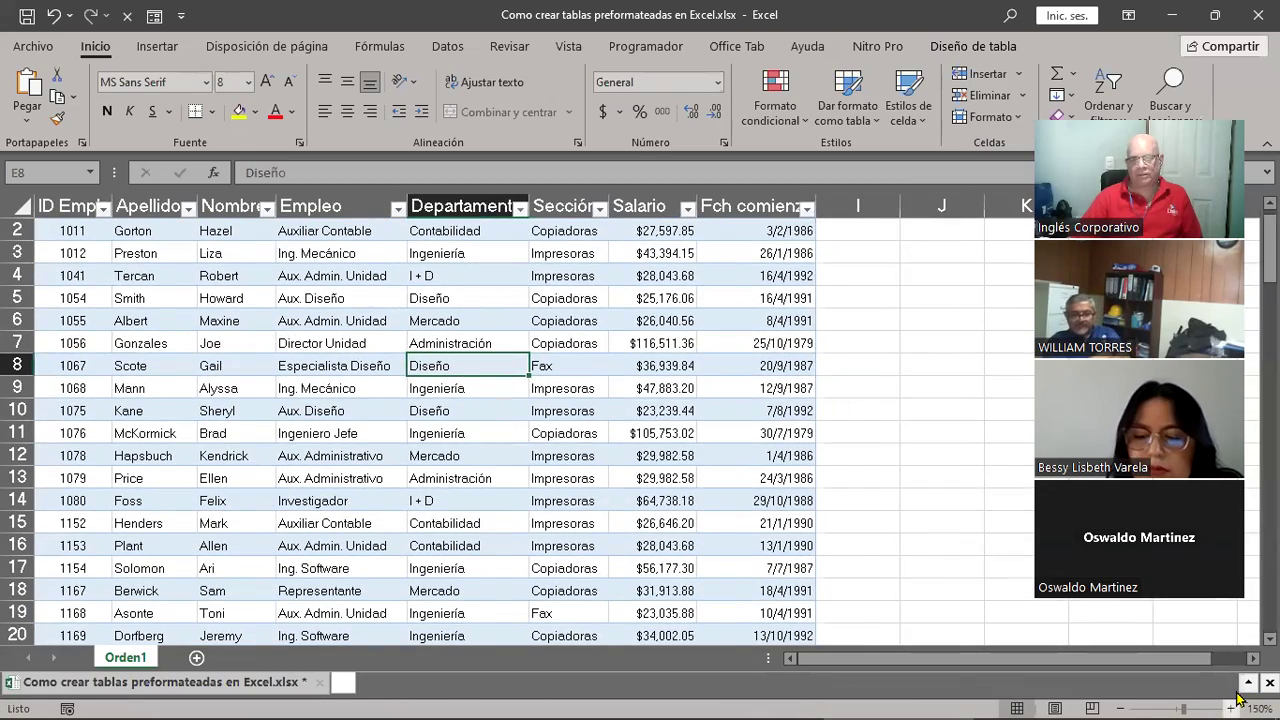
{"action": "scroll", "coordinate": [771, 608], "scroll_direction": "down", "scroll_amount": 1}
{"action": "scroll", "coordinate": [771, 611], "scroll_direction": "up", "scroll_amount": 1}
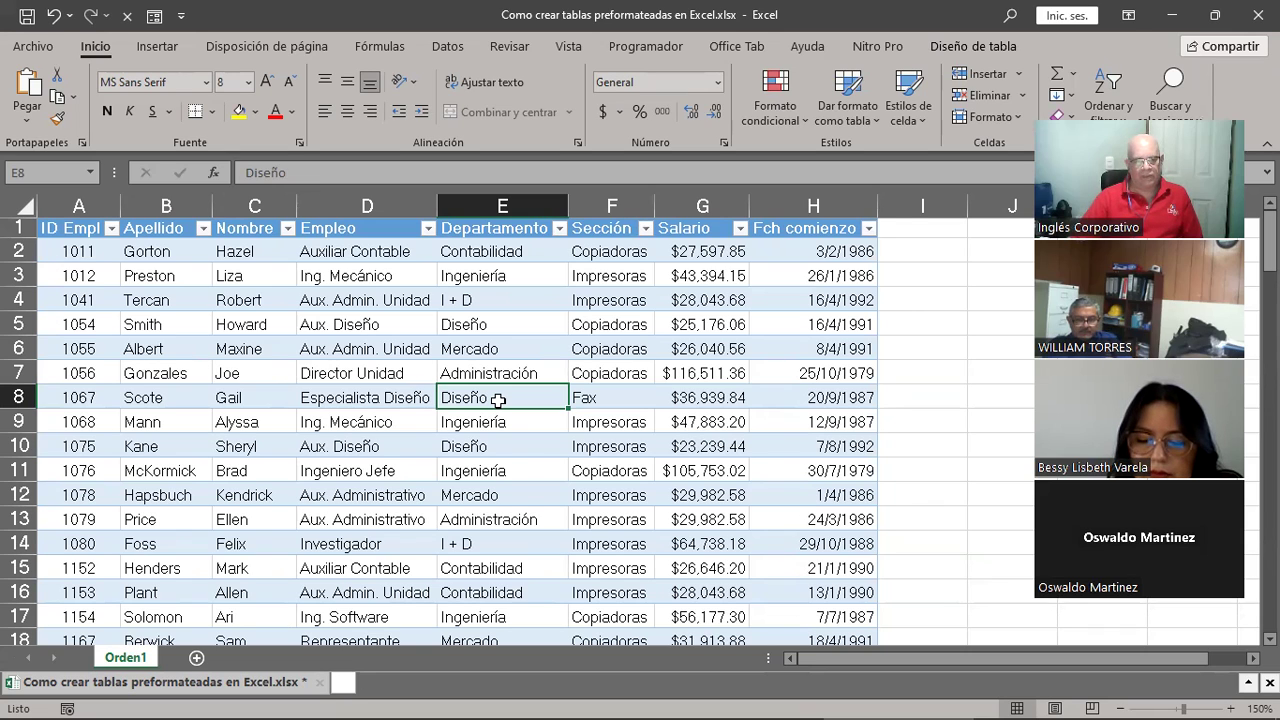
{"action": "scroll", "coordinate": [498, 400], "scroll_direction": "down", "scroll_amount": 1}
{"action": "scroll", "coordinate": [498, 400], "scroll_direction": "down", "scroll_amount": 3}
{"action": "scroll", "coordinate": [498, 400], "scroll_direction": "down", "scroll_amount": 1}
{"action": "scroll", "coordinate": [498, 400], "scroll_direction": "down", "scroll_amount": 1}
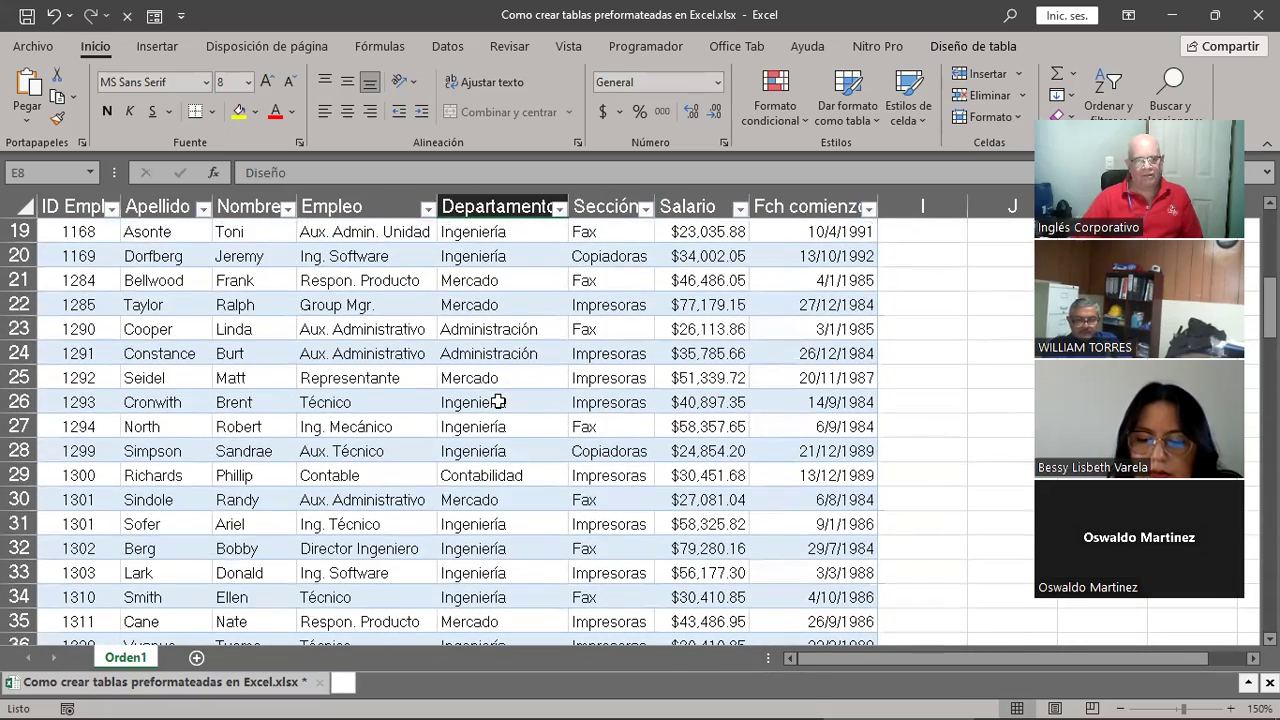
{"action": "scroll", "coordinate": [498, 402], "scroll_direction": "up", "scroll_amount": 5}
{"action": "scroll", "coordinate": [498, 402], "scroll_direction": "up", "scroll_amount": 1}
{"action": "scroll", "coordinate": [498, 402], "scroll_direction": "down", "scroll_amount": 3}
{"action": "scroll", "coordinate": [470, 375], "scroll_direction": "down", "scroll_amount": 3}
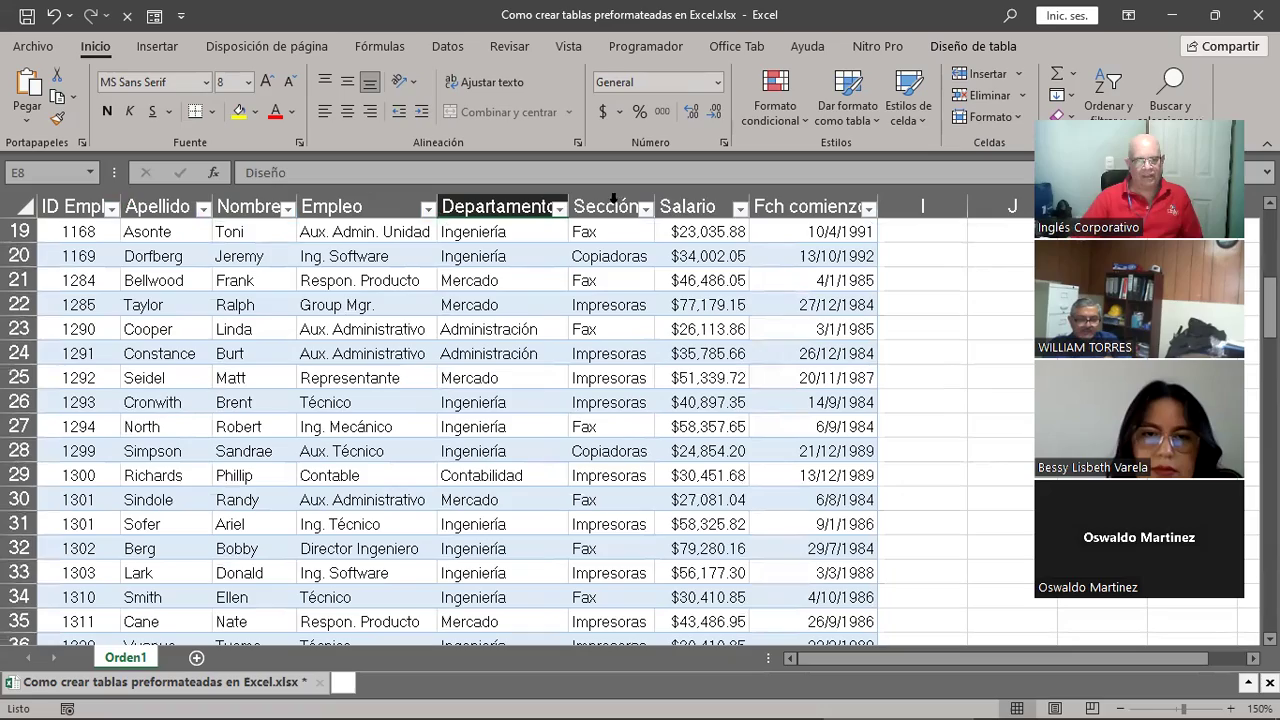
{"action": "scroll", "coordinate": [614, 458], "scroll_direction": "down", "scroll_amount": 2}
{"action": "scroll", "coordinate": [614, 458], "scroll_direction": "down", "scroll_amount": 3}
{"action": "scroll", "coordinate": [614, 458], "scroll_direction": "down", "scroll_amount": 6}
{"action": "scroll", "coordinate": [616, 459], "scroll_direction": "down", "scroll_amount": 1}
{"action": "scroll", "coordinate": [616, 459], "scroll_direction": "down", "scroll_amount": 6}
{"action": "scroll", "coordinate": [616, 459], "scroll_direction": "down", "scroll_amount": 6}
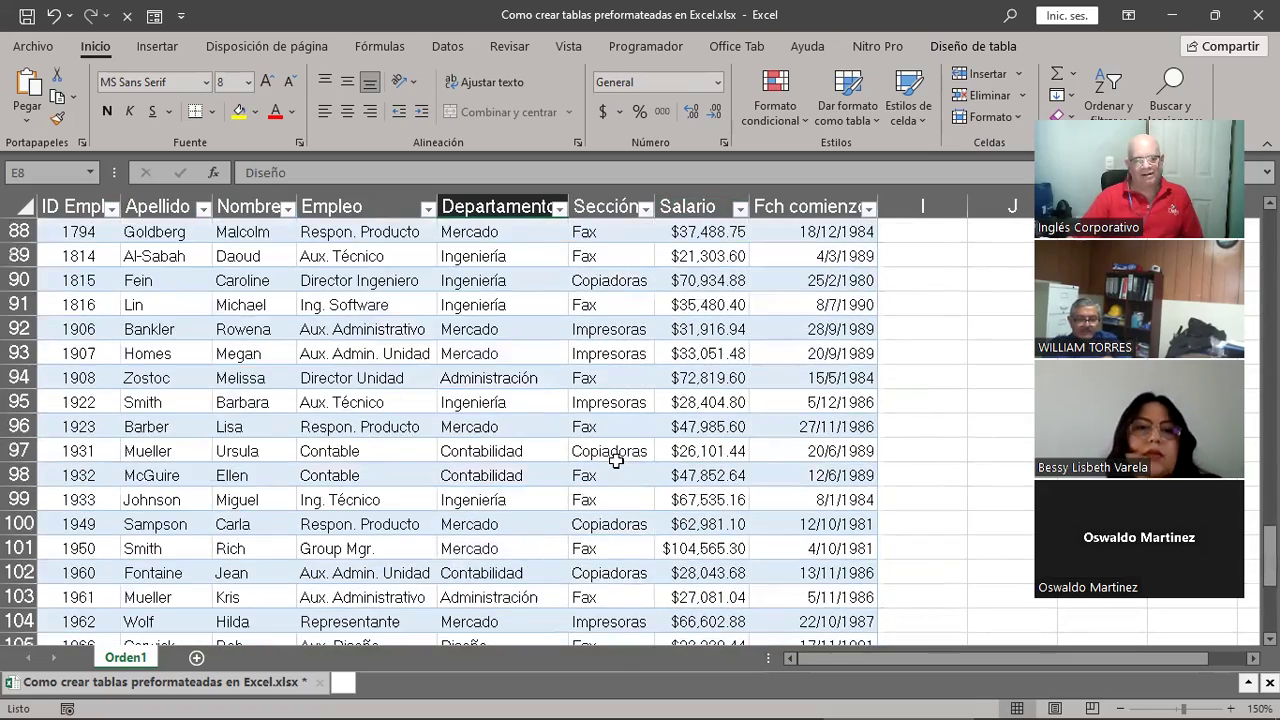
{"action": "scroll", "coordinate": [616, 459], "scroll_direction": "down", "scroll_amount": 4}
{"action": "scroll", "coordinate": [616, 459], "scroll_direction": "down", "scroll_amount": 1}
{"action": "scroll", "coordinate": [616, 459], "scroll_direction": "down", "scroll_amount": 3}
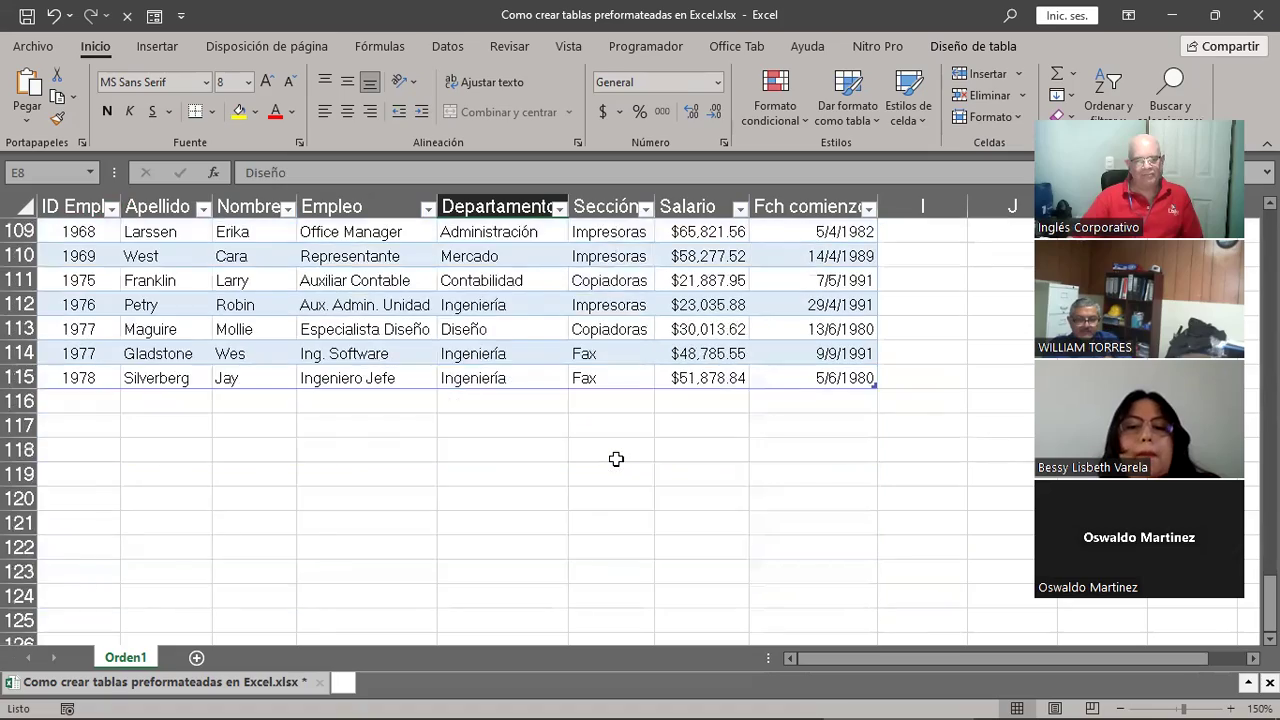
{"action": "scroll", "coordinate": [616, 459], "scroll_direction": "up", "scroll_amount": 6}
{"action": "scroll", "coordinate": [616, 459], "scroll_direction": "up", "scroll_amount": 6}
{"action": "scroll", "coordinate": [616, 458], "scroll_direction": "up", "scroll_amount": 6}
{"action": "scroll", "coordinate": [616, 458], "scroll_direction": "up", "scroll_amount": 5}
{"action": "scroll", "coordinate": [616, 458], "scroll_direction": "up", "scroll_amount": 1}
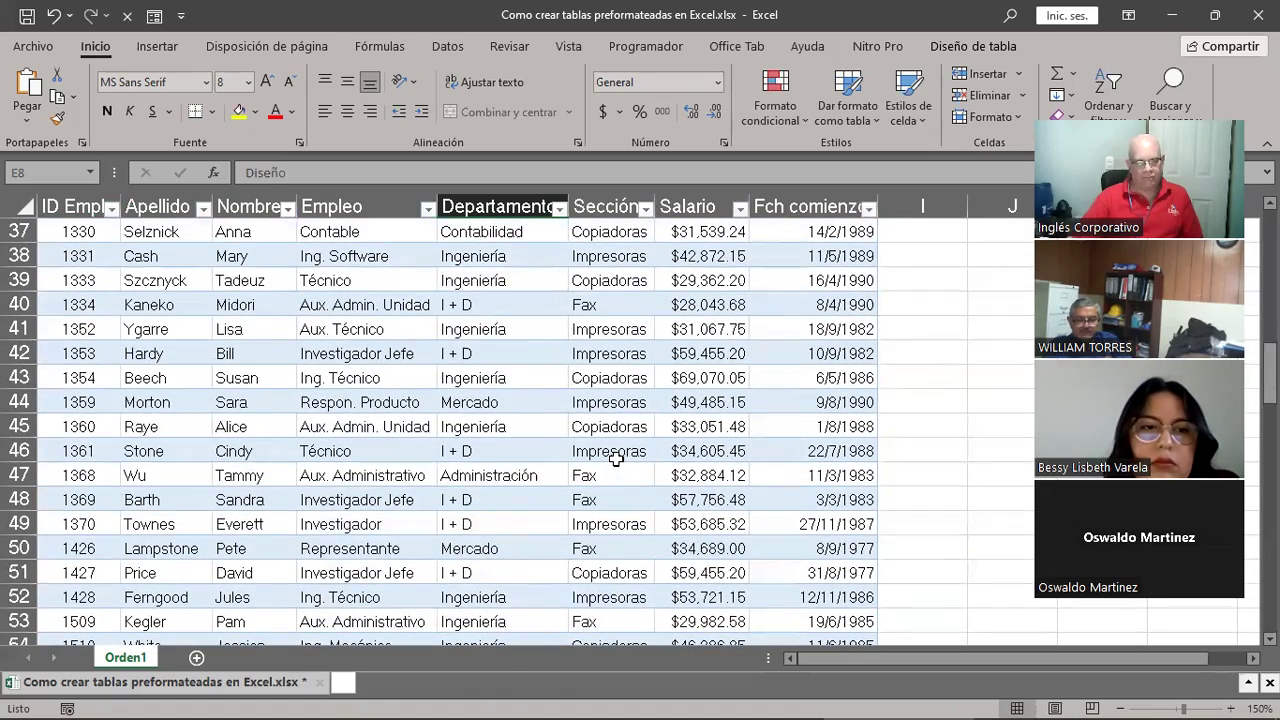
{"action": "scroll", "coordinate": [616, 458], "scroll_direction": "up", "scroll_amount": 4}
{"action": "scroll", "coordinate": [616, 458], "scroll_direction": "up", "scroll_amount": 3}
{"action": "scroll", "coordinate": [616, 458], "scroll_direction": "up", "scroll_amount": 2}
{"action": "scroll", "coordinate": [616, 458], "scroll_direction": "up", "scroll_amount": 2}
{"action": "scroll", "coordinate": [616, 456], "scroll_direction": "up", "scroll_amount": 1}
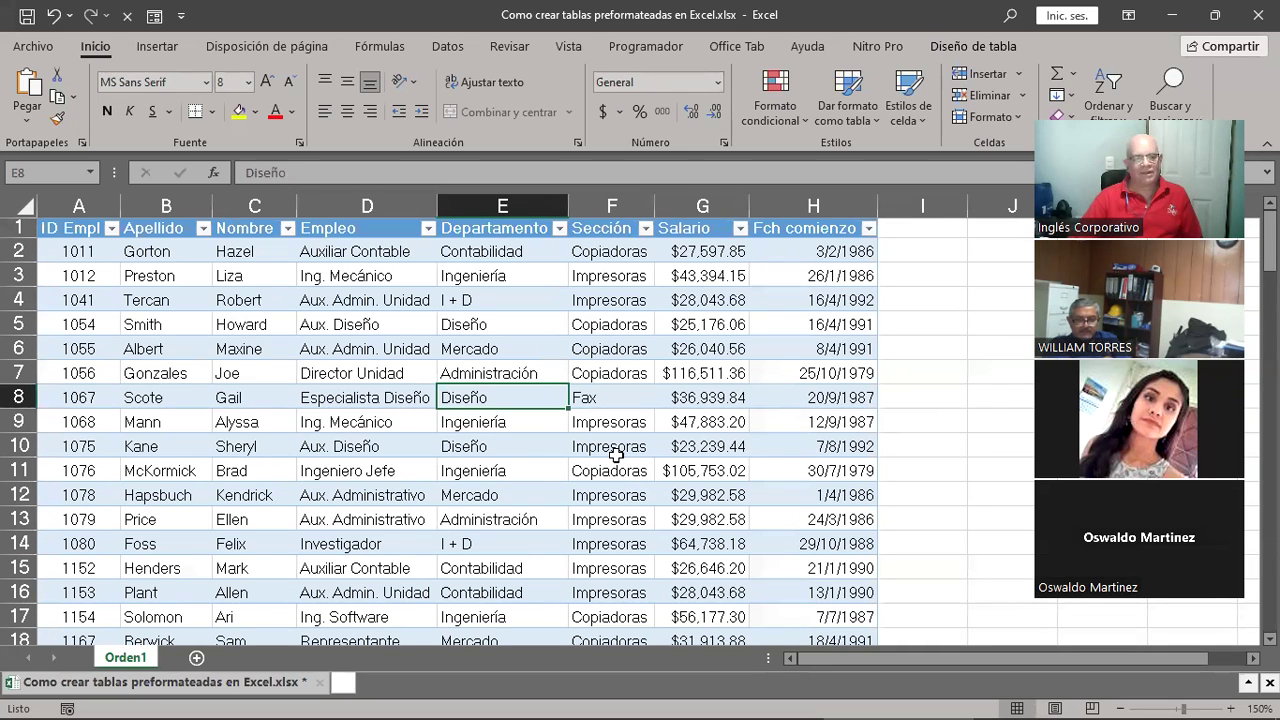
{"action": "scroll", "coordinate": [616, 455], "scroll_direction": "down", "scroll_amount": 3}
{"action": "scroll", "coordinate": [616, 455], "scroll_direction": "down", "scroll_amount": 3}
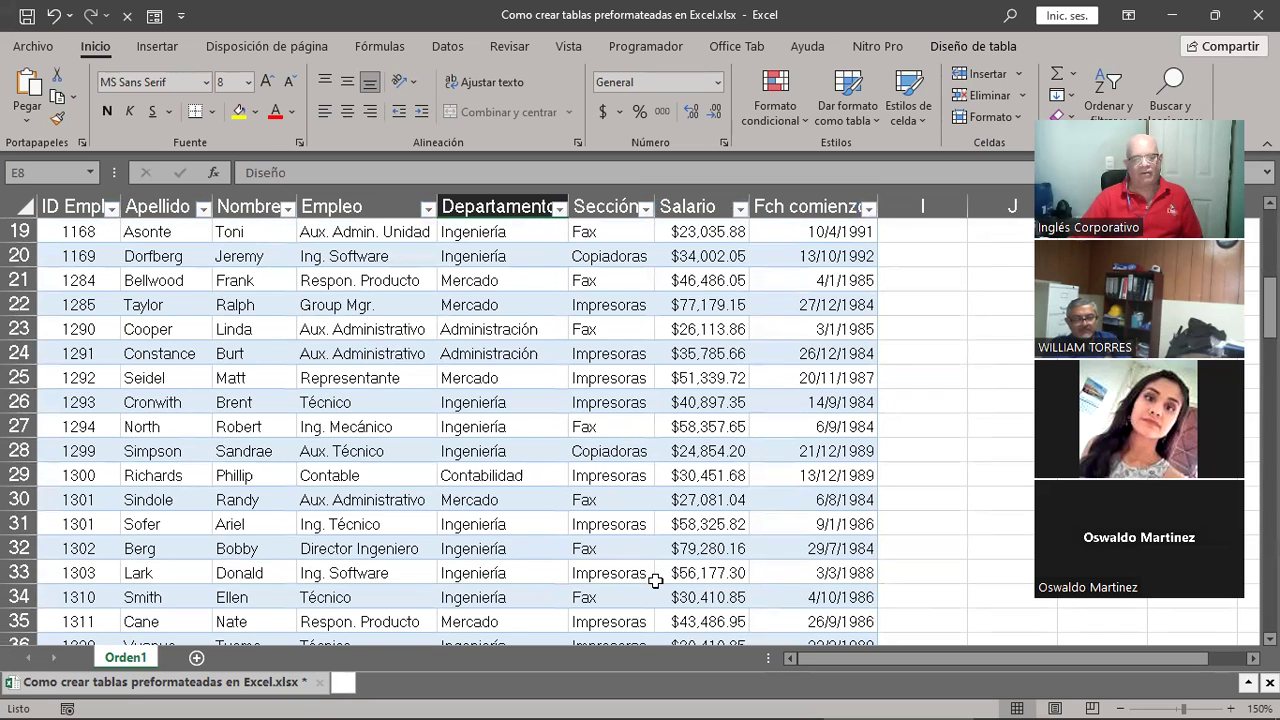
{"action": "scroll", "coordinate": [655, 580], "scroll_direction": "up", "scroll_amount": 4}
{"action": "scroll", "coordinate": [655, 580], "scroll_direction": "up", "scroll_amount": 2}
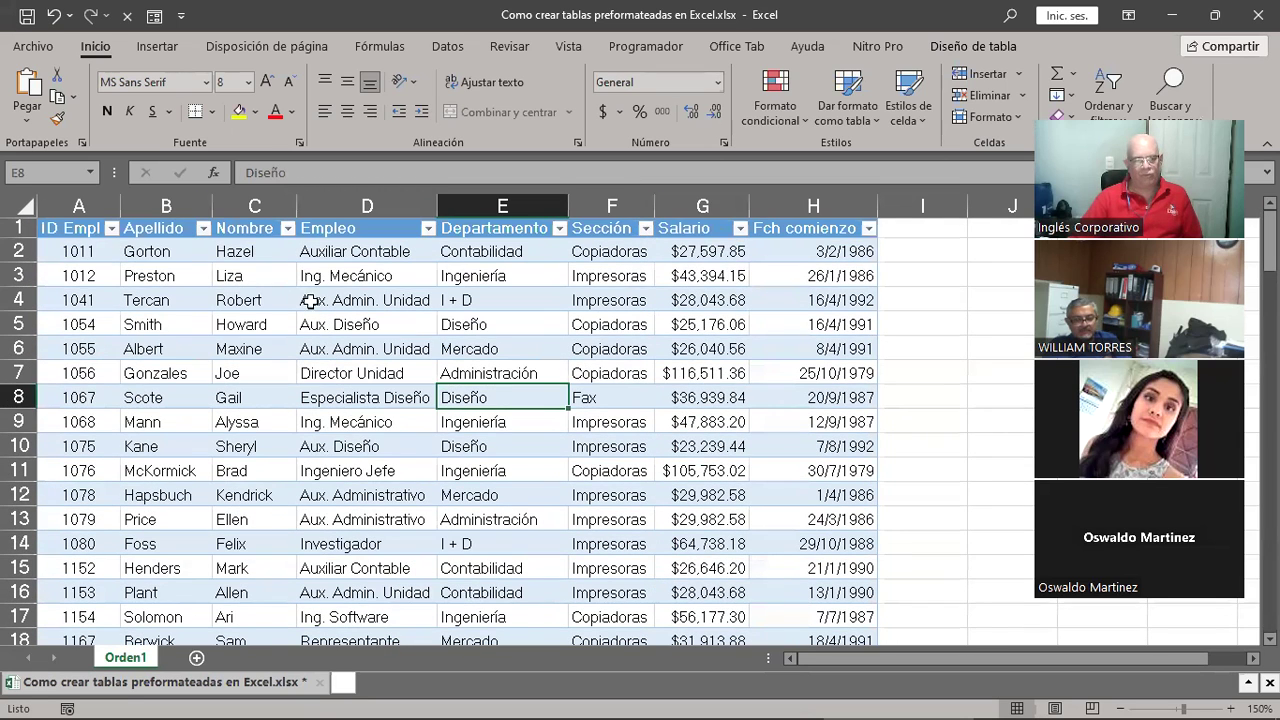
Step: Scroll through the employee table and open the Apellido column's AutoFilter dropdown
{"action": "left_click", "coordinate": [92, 204]}
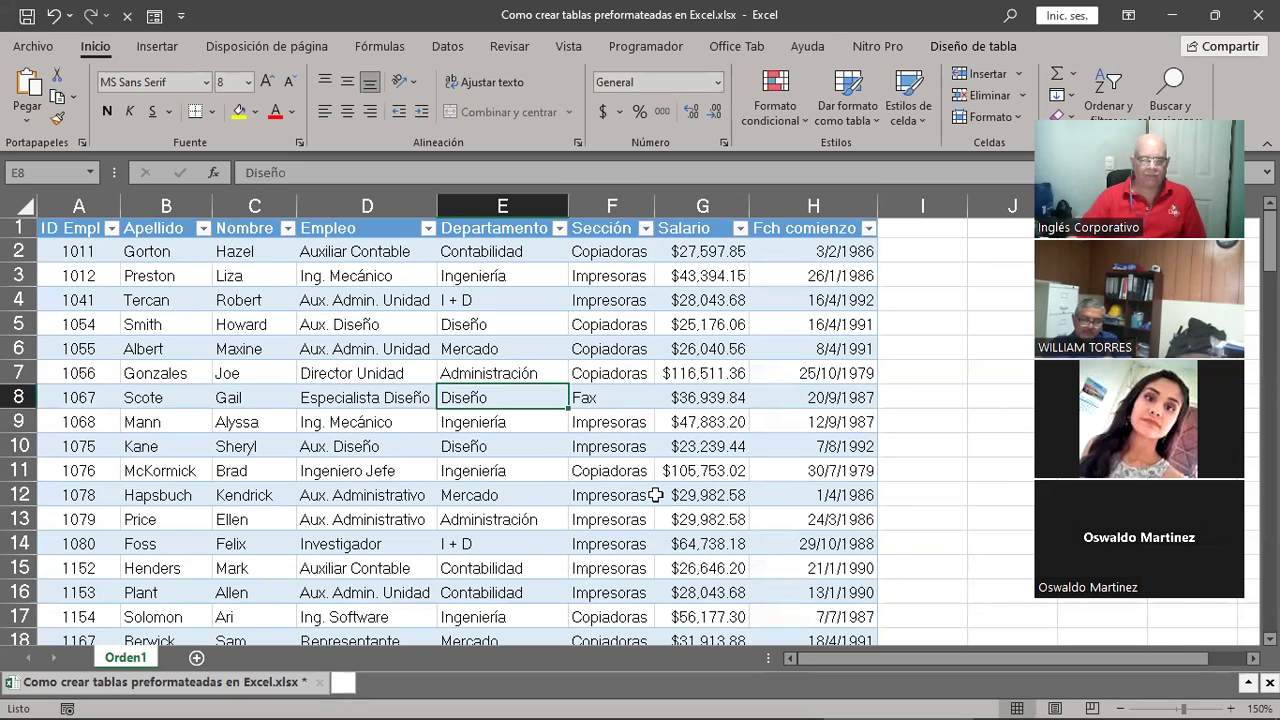
{"action": "scroll", "coordinate": [655, 495], "scroll_direction": "down", "scroll_amount": 4}
{"action": "scroll", "coordinate": [655, 495], "scroll_direction": "down", "scroll_amount": 2}
{"action": "scroll", "coordinate": [655, 495], "scroll_direction": "down", "scroll_amount": 5}
{"action": "scroll", "coordinate": [655, 495], "scroll_direction": "up", "scroll_amount": 5}
{"action": "scroll", "coordinate": [655, 495], "scroll_direction": "up", "scroll_amount": 6}
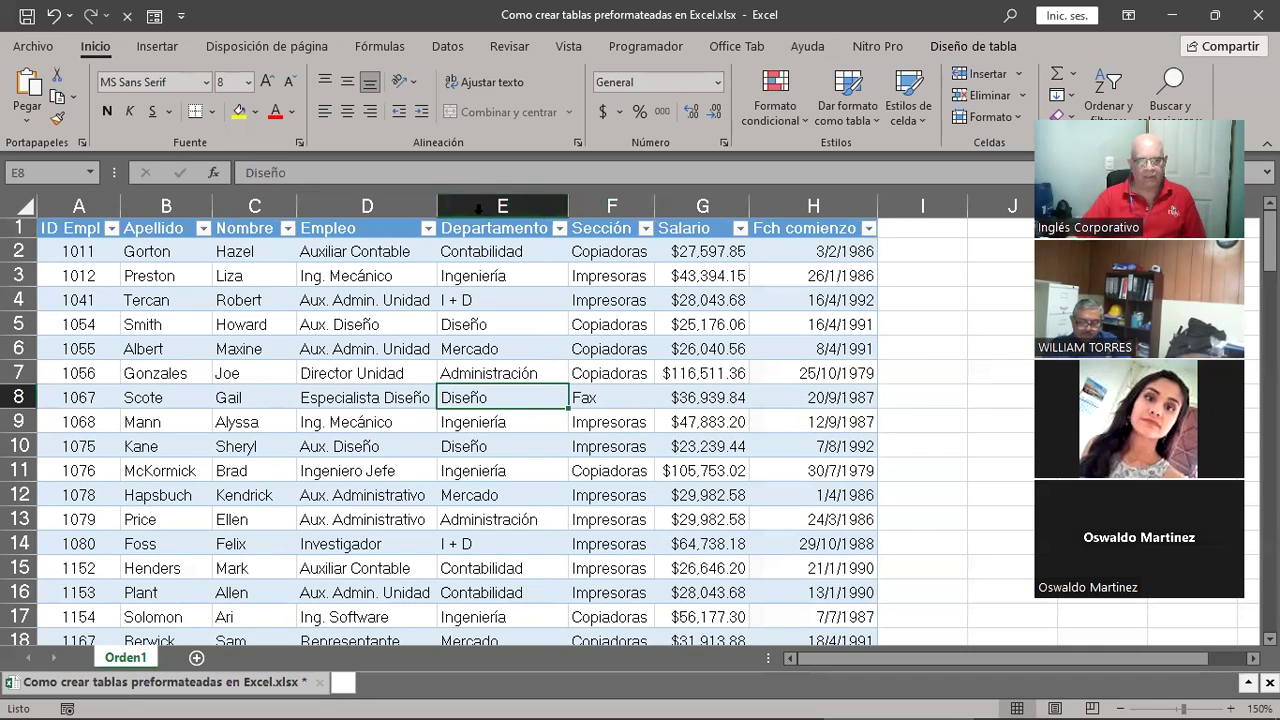
{"action": "scroll", "coordinate": [625, 550], "scroll_direction": "down", "scroll_amount": 5}
{"action": "scroll", "coordinate": [625, 550], "scroll_direction": "down", "scroll_amount": 1}
{"action": "scroll", "coordinate": [625, 550], "scroll_direction": "down", "scroll_amount": 1}
{"action": "scroll", "coordinate": [625, 550], "scroll_direction": "up", "scroll_amount": 6}
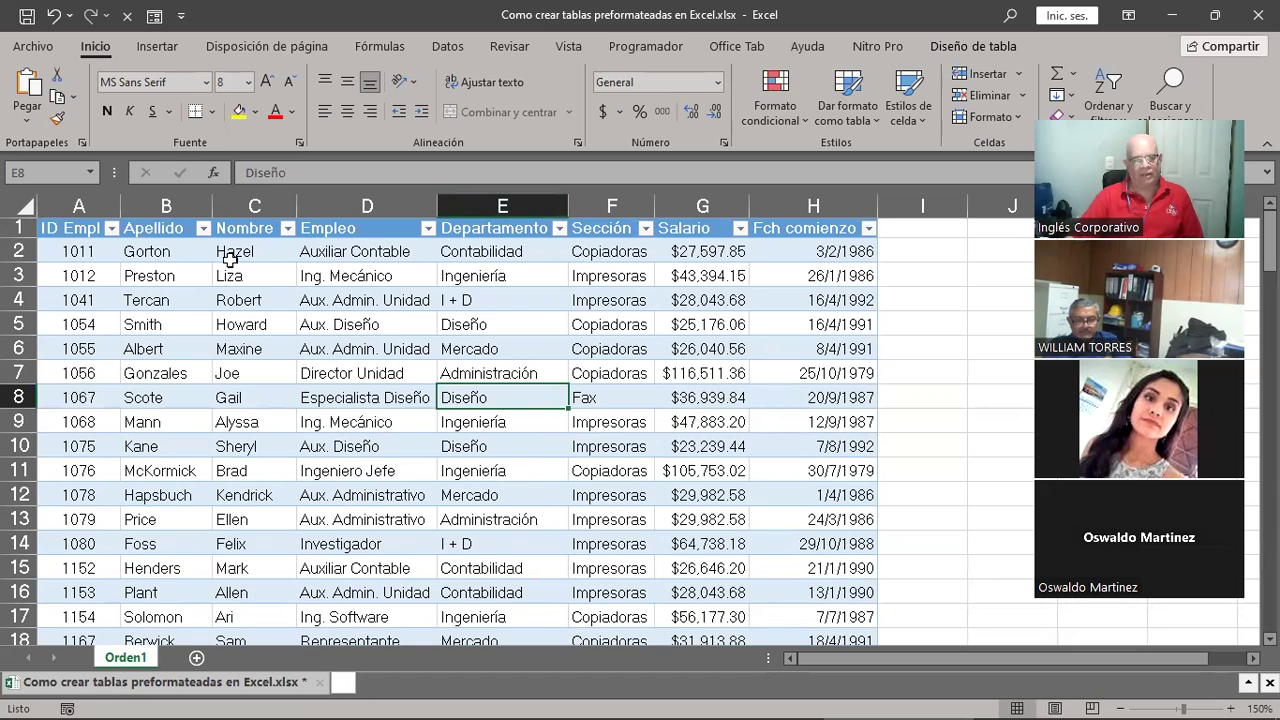
{"action": "scroll", "coordinate": [155, 231], "scroll_direction": "down", "scroll_amount": 3}
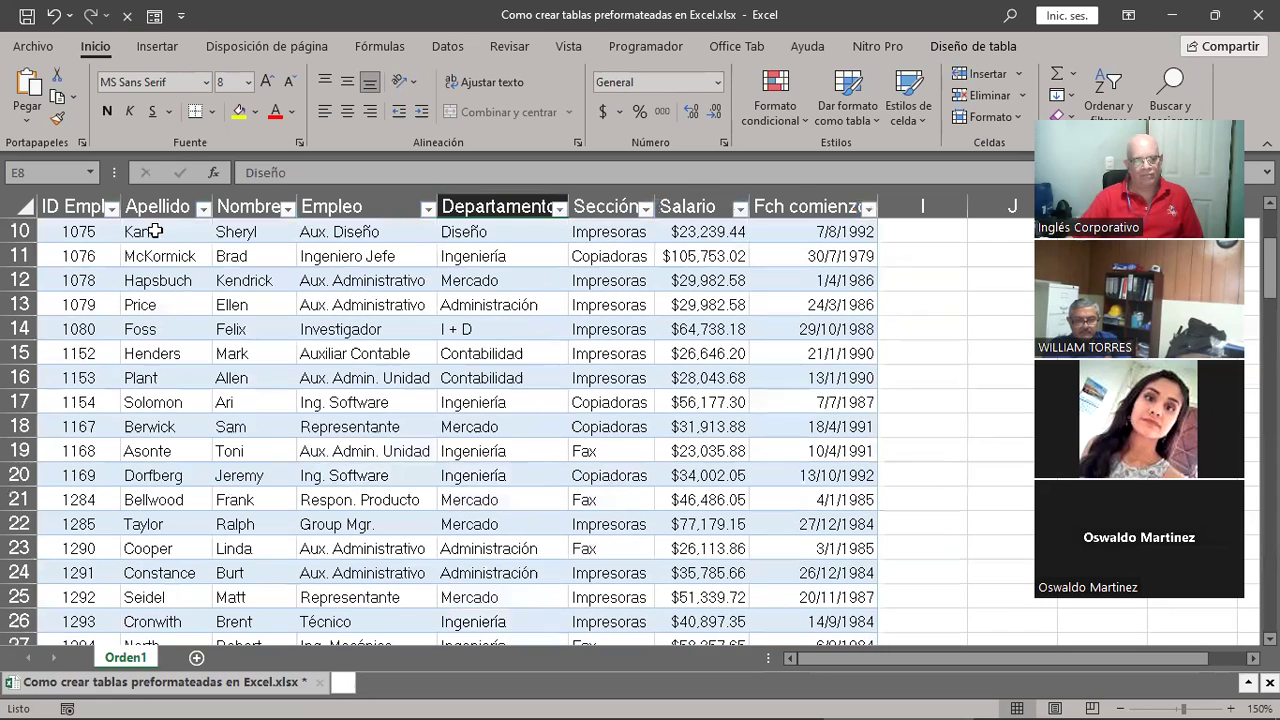
{"action": "scroll", "coordinate": [155, 231], "scroll_direction": "up", "scroll_amount": 1}
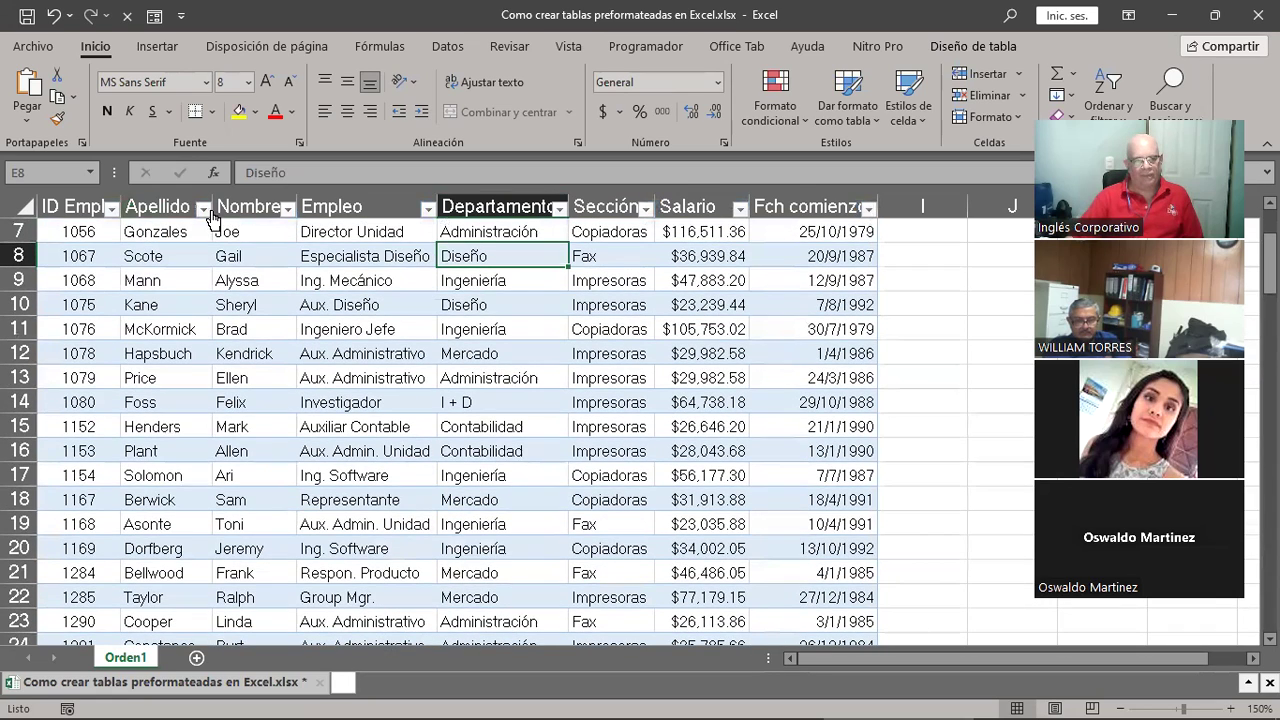
{"action": "left_click", "coordinate": [204, 209]}
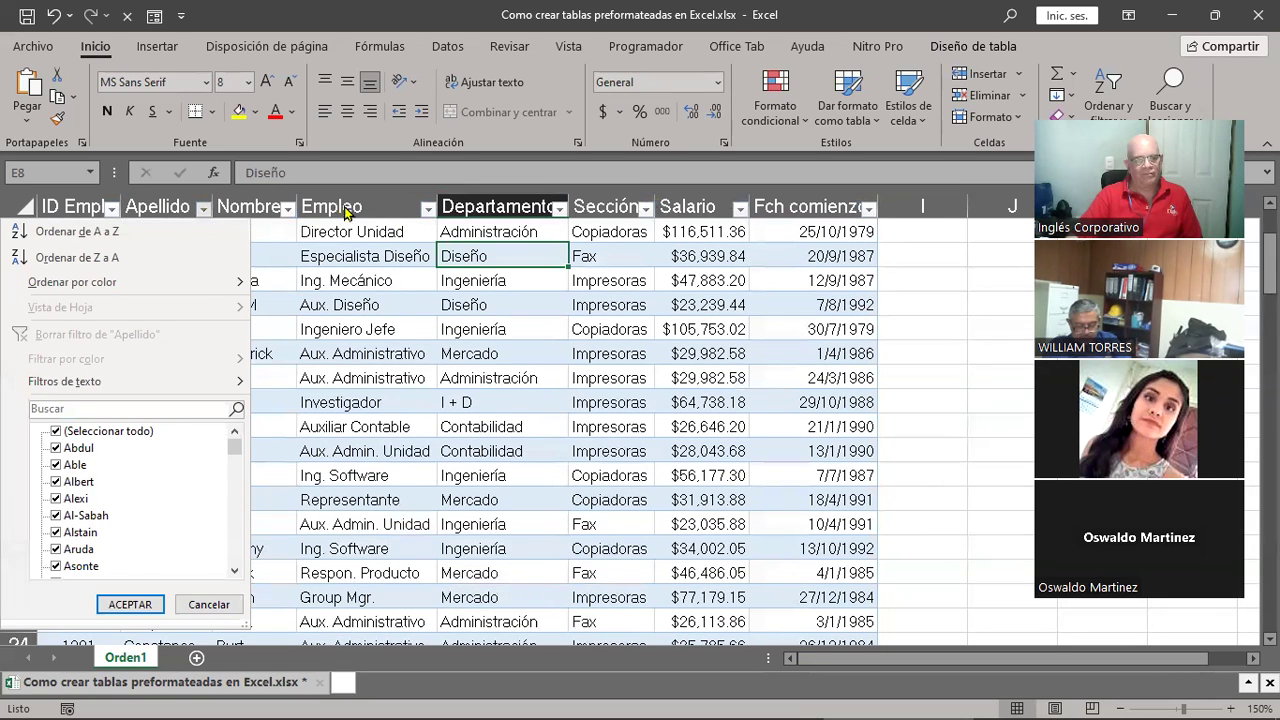
Step: Filter the Empleo column to Ingeniero Jefe only, leaving 3 of 114 records
{"action": "left_click", "coordinate": [431, 209]}
{"action": "left_click", "coordinate": [428, 210]}
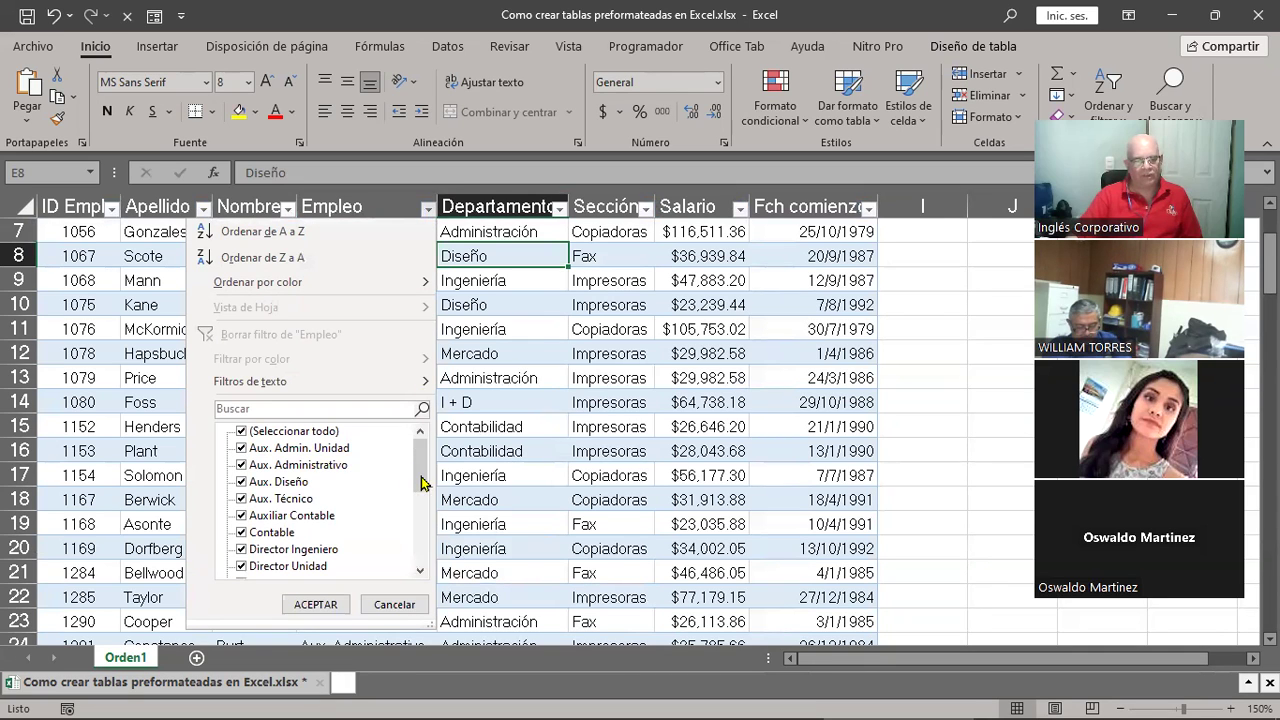
{"action": "left_click_drag", "start_coordinate": [424, 465], "coordinate": [418, 540]}
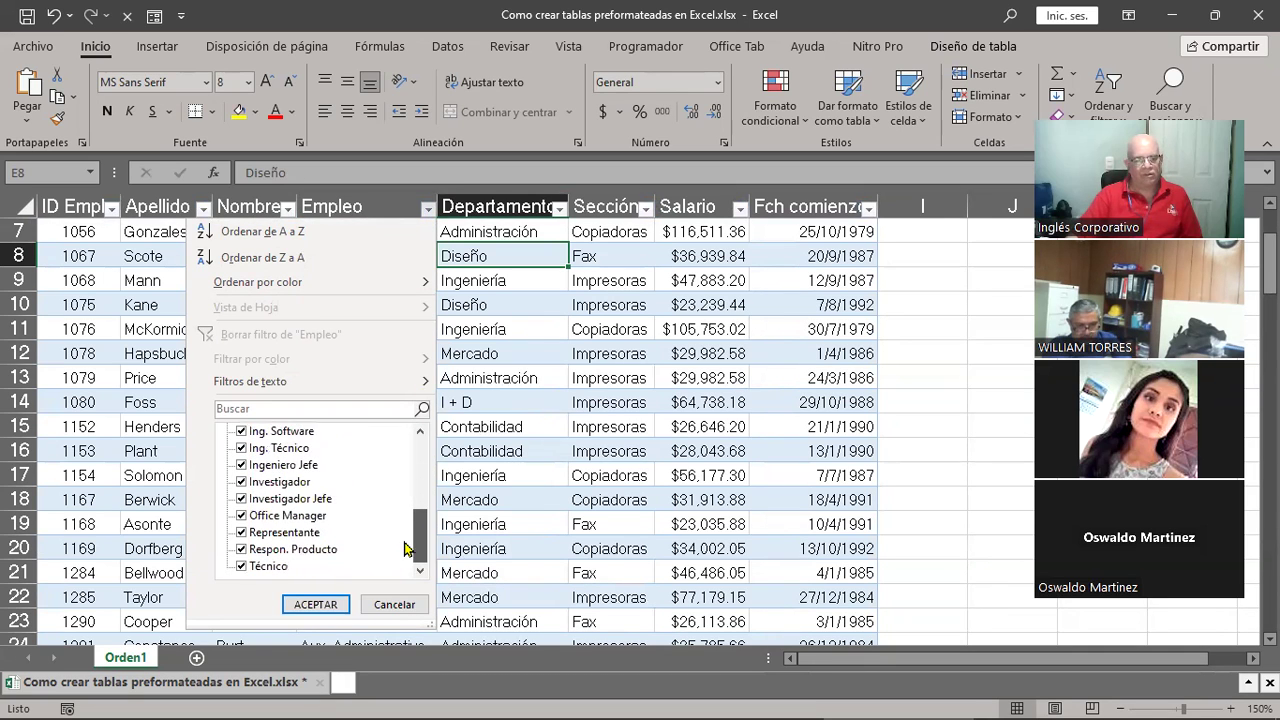
{"action": "scroll", "coordinate": [262, 510], "scroll_direction": "up", "scroll_amount": 5}
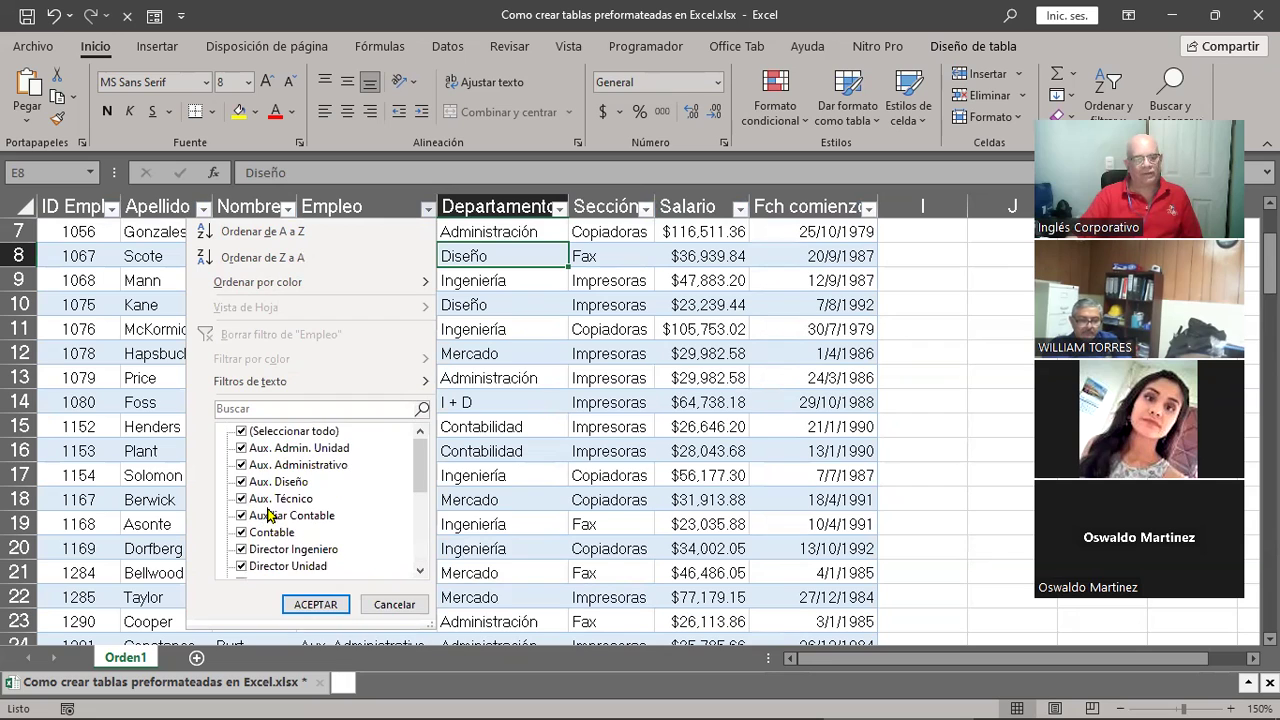
{"action": "left_click", "coordinate": [241, 431]}
{"action": "scroll", "coordinate": [380, 517], "scroll_direction": "down", "scroll_amount": 2}
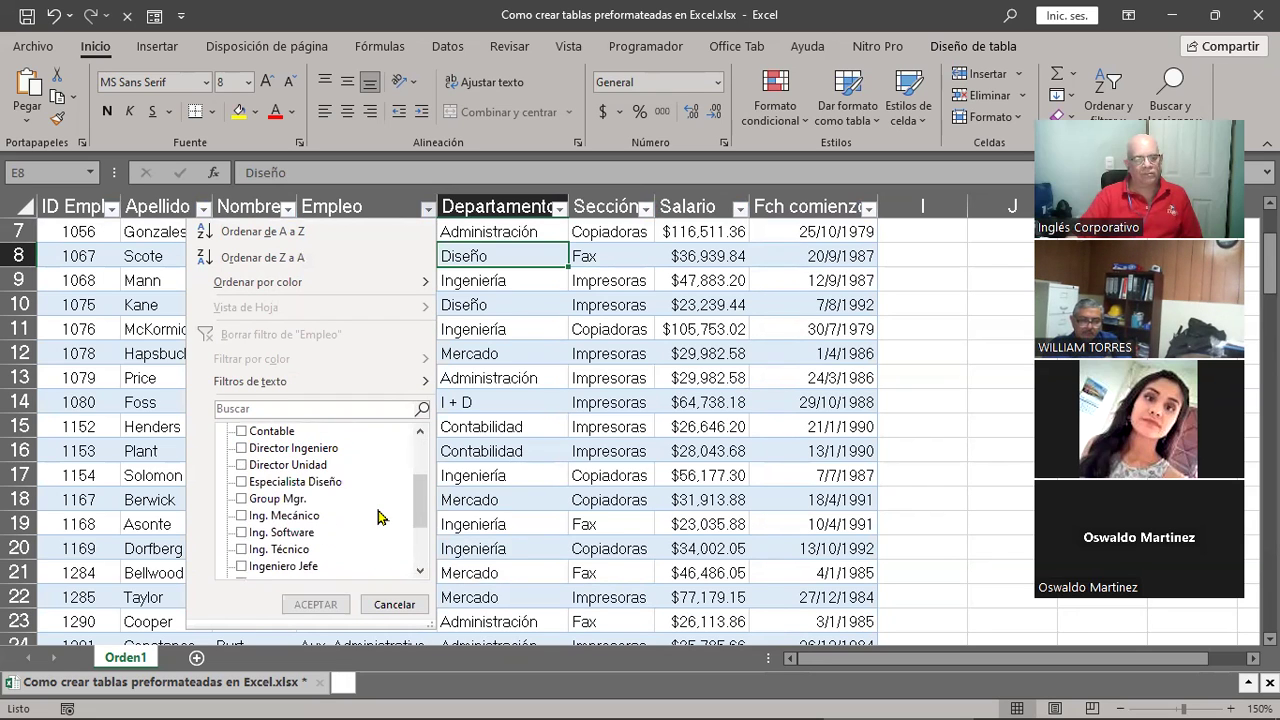
{"action": "scroll", "coordinate": [380, 517], "scroll_direction": "down", "scroll_amount": 1}
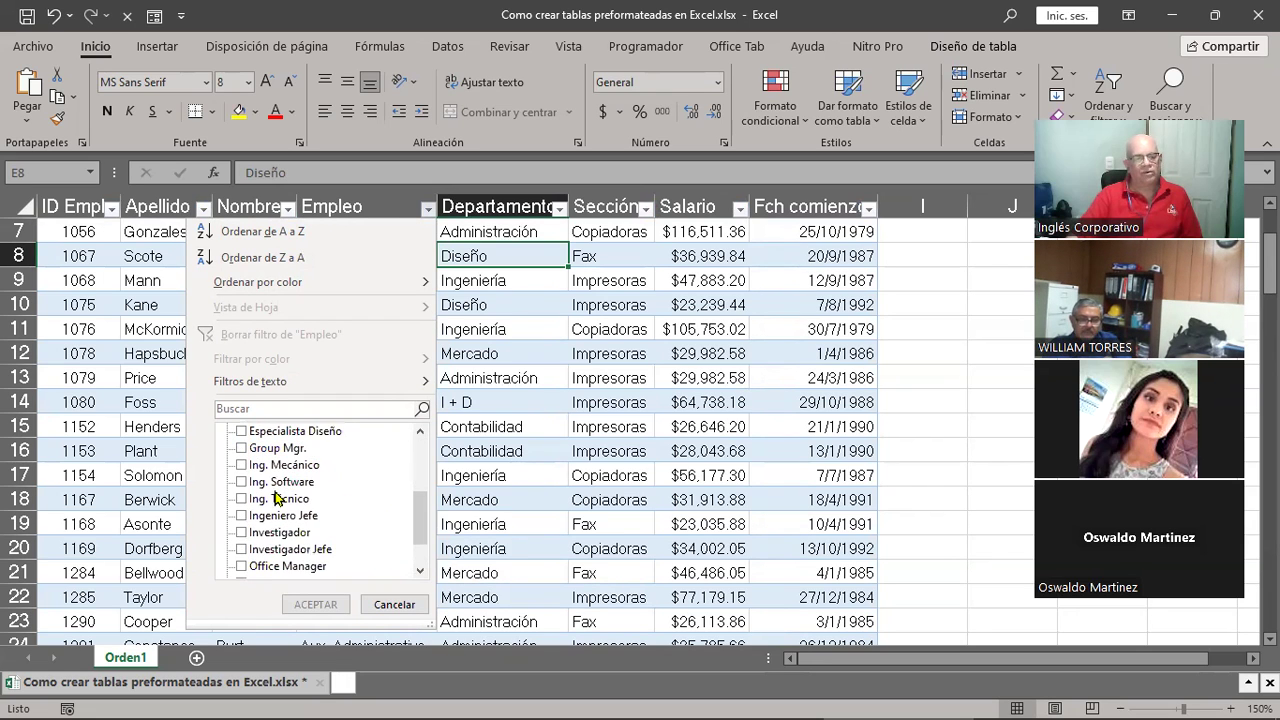
{"action": "left_click", "coordinate": [240, 532]}
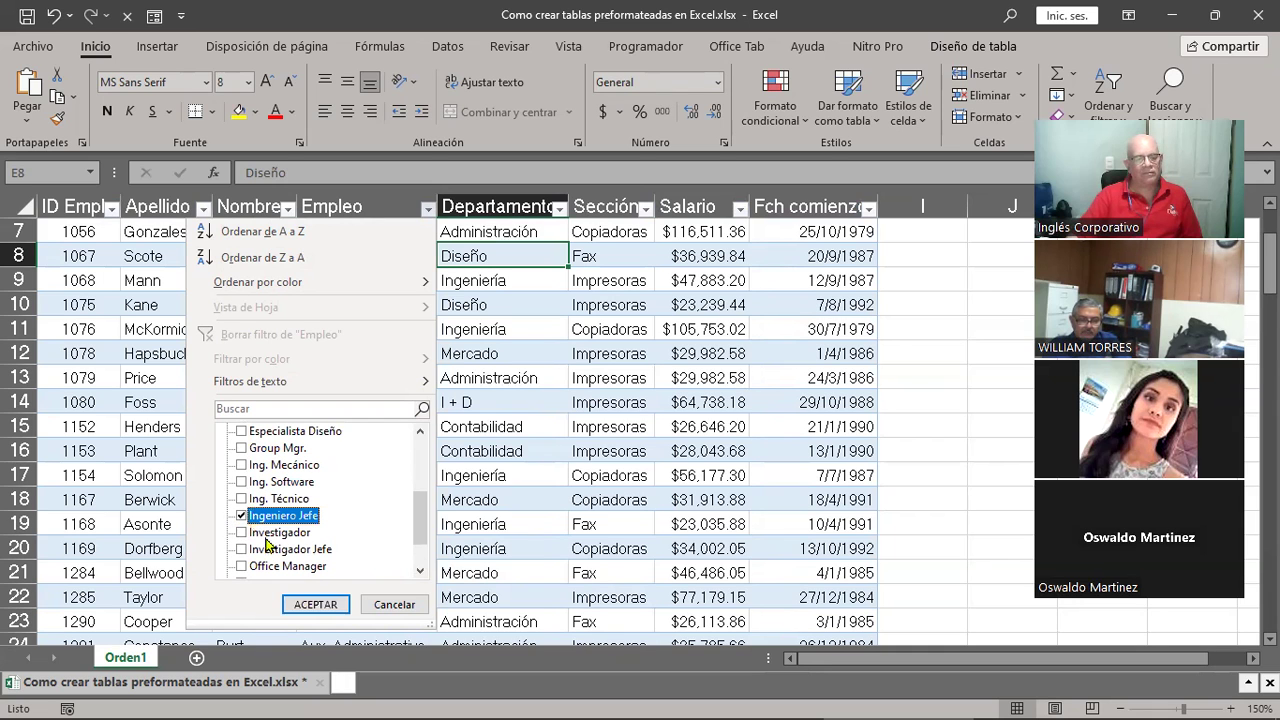
{"action": "left_click", "coordinate": [316, 604]}
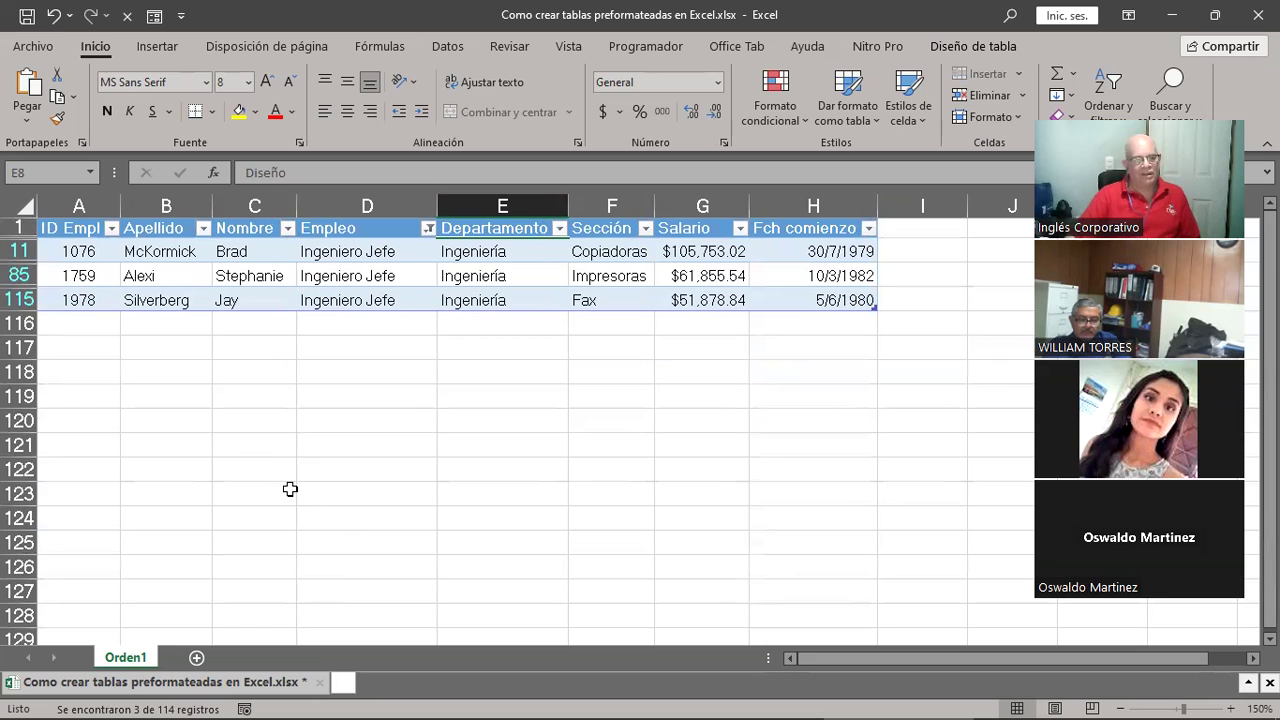
Step: Review the three filtered Ingeniero Jefe rows and switch to the Datos ribbon tab
{"action": "scroll", "coordinate": [290, 489], "scroll_direction": "down", "scroll_amount": 2}
{"action": "scroll", "coordinate": [290, 489], "scroll_direction": "up", "scroll_amount": 2}
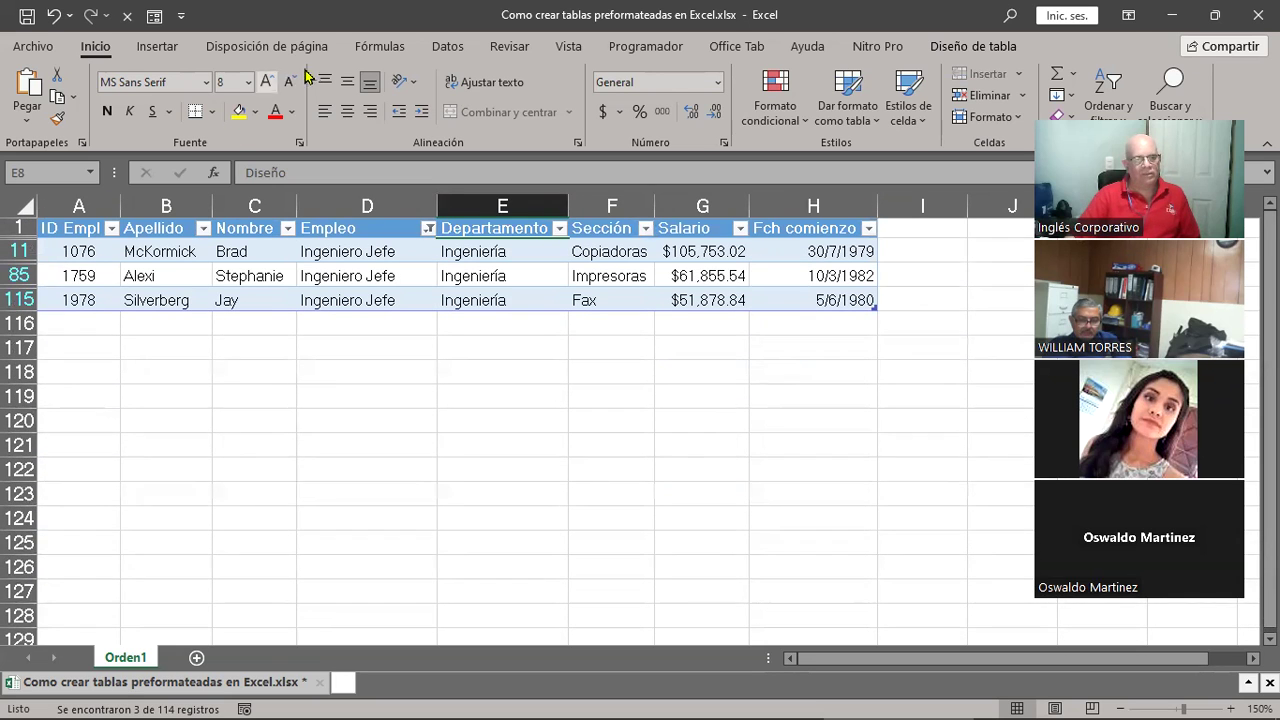
{"action": "left_click", "coordinate": [448, 46]}
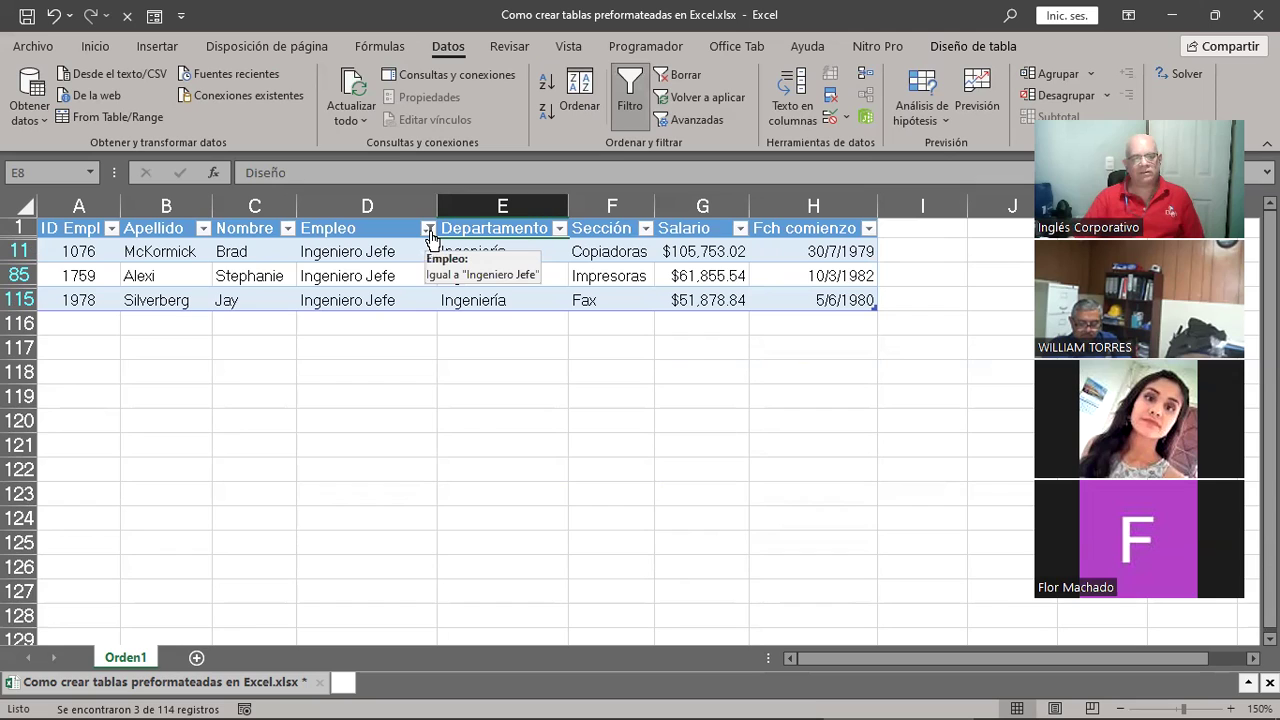
Step: Check (Seleccionar todo) in the Empleo filter so all employee records show again
{"action": "left_click", "coordinate": [429, 229]}
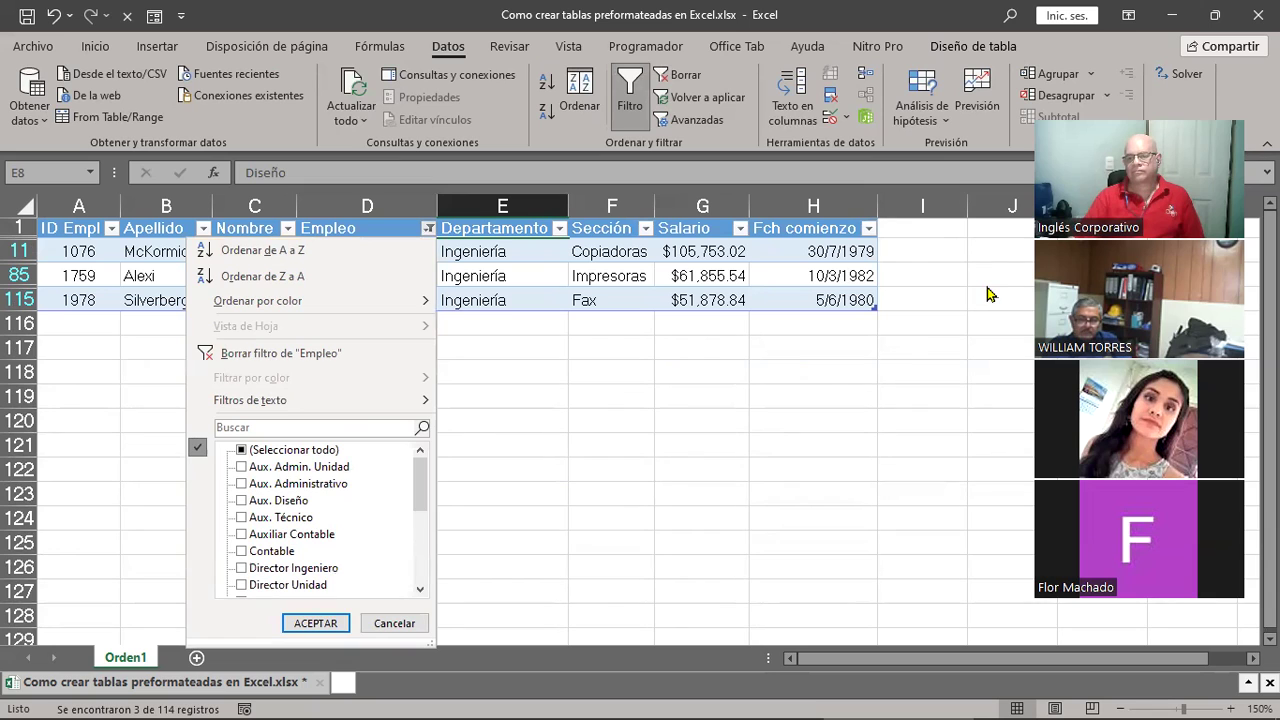
{"action": "key", "text": "Escape"}
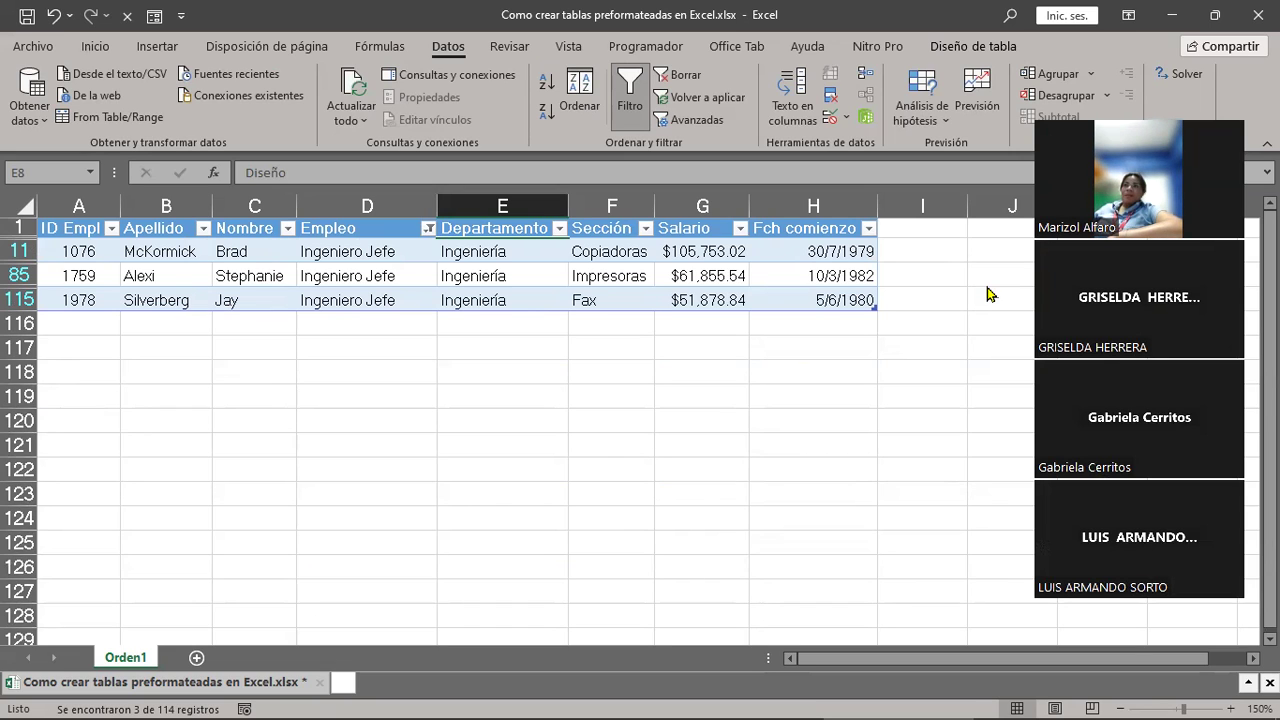
{"action": "left_click", "coordinate": [430, 229]}
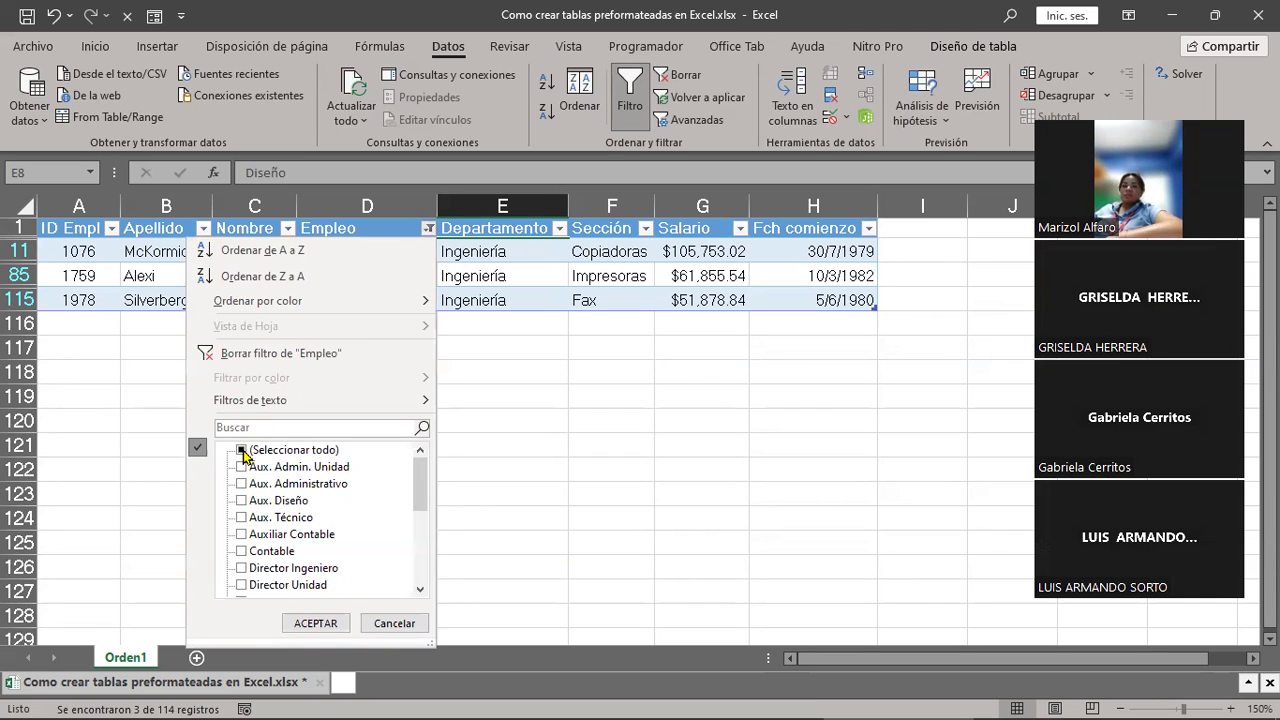
{"action": "left_click", "coordinate": [243, 450]}
{"action": "left_click", "coordinate": [330, 626]}
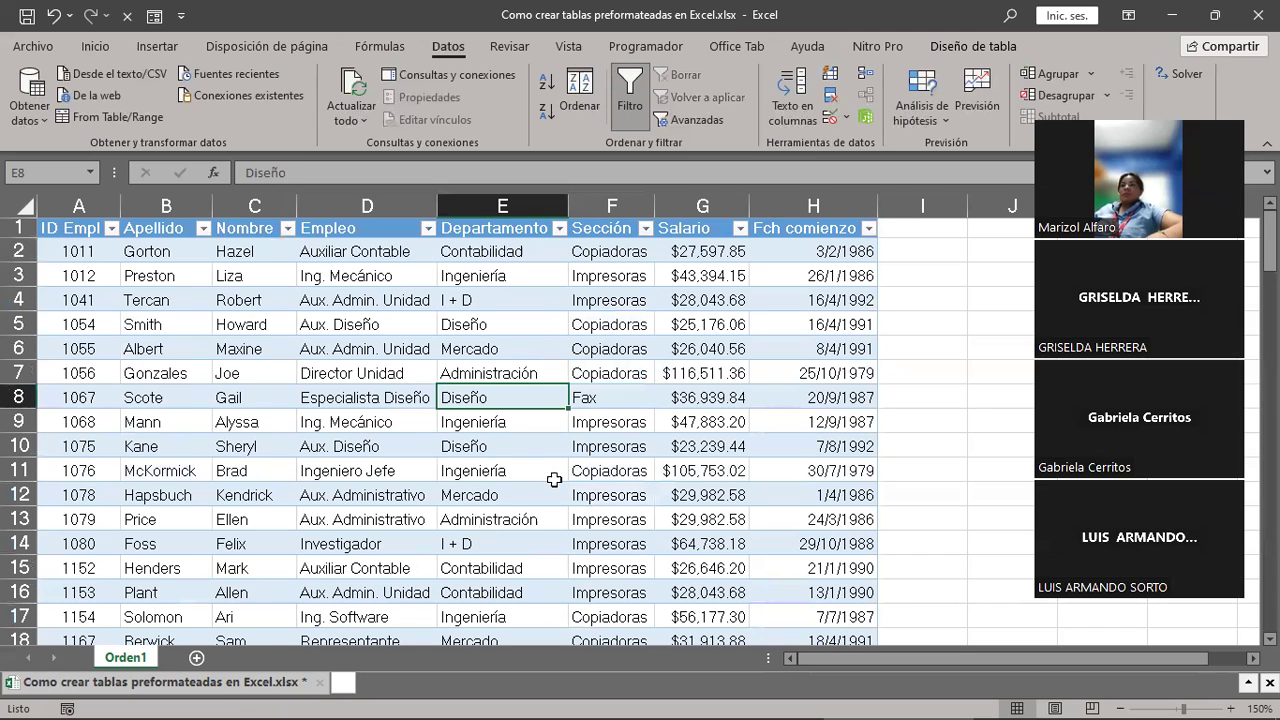
{"action": "left_click", "coordinate": [665, 326]}
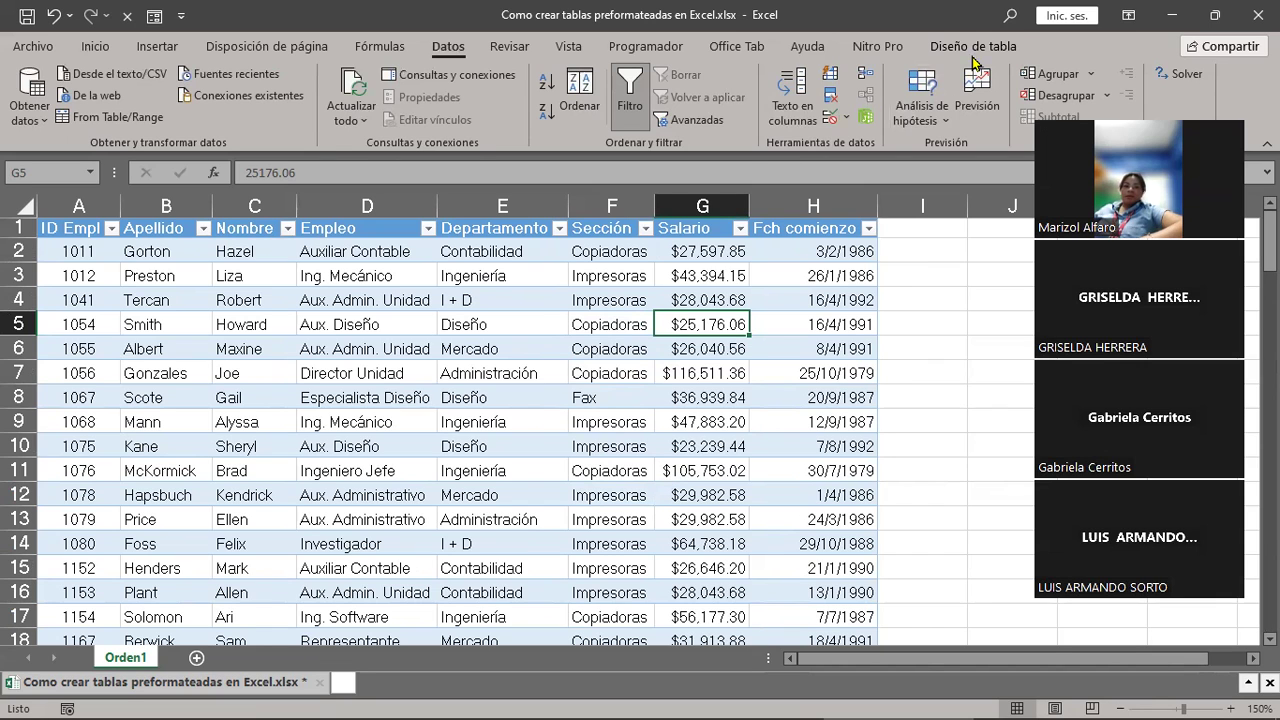
Step: Show the Diseño de tabla tab with cell E7 inside Tabla1 selected
{"action": "left_click", "coordinate": [985, 48]}
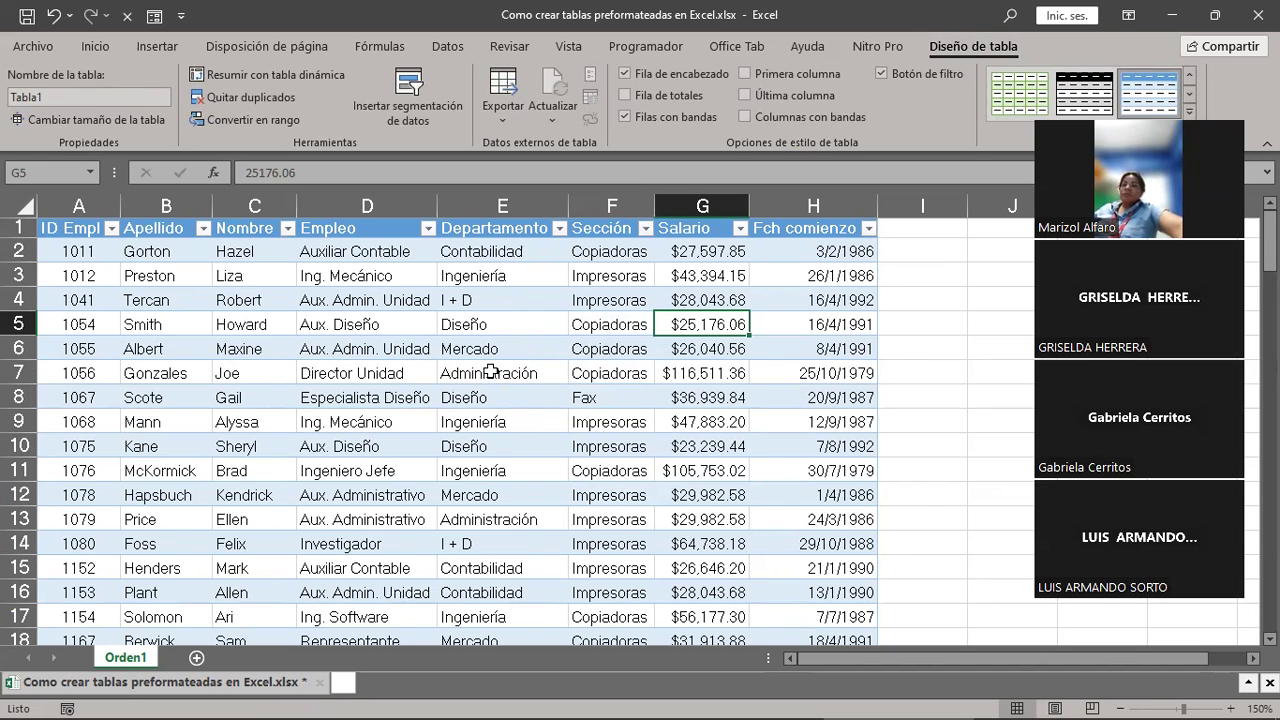
{"action": "left_click", "coordinate": [491, 372]}
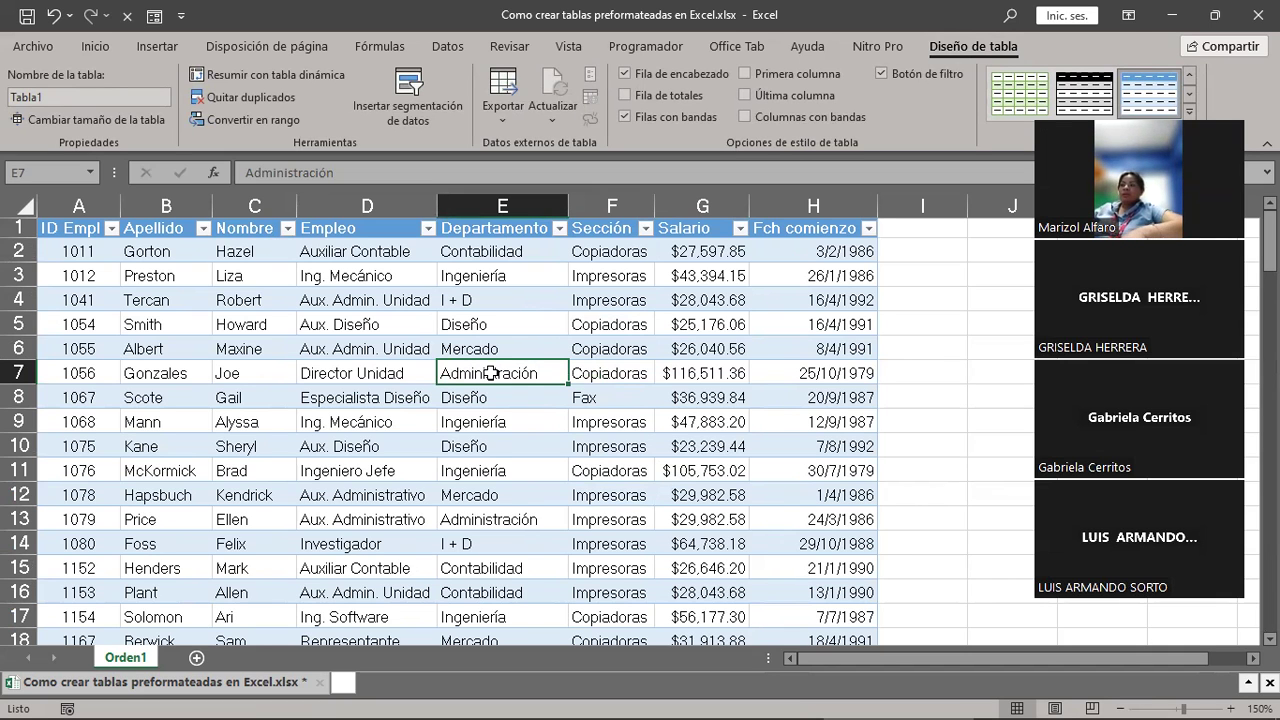
{"action": "left_click", "coordinate": [1253, 658]}
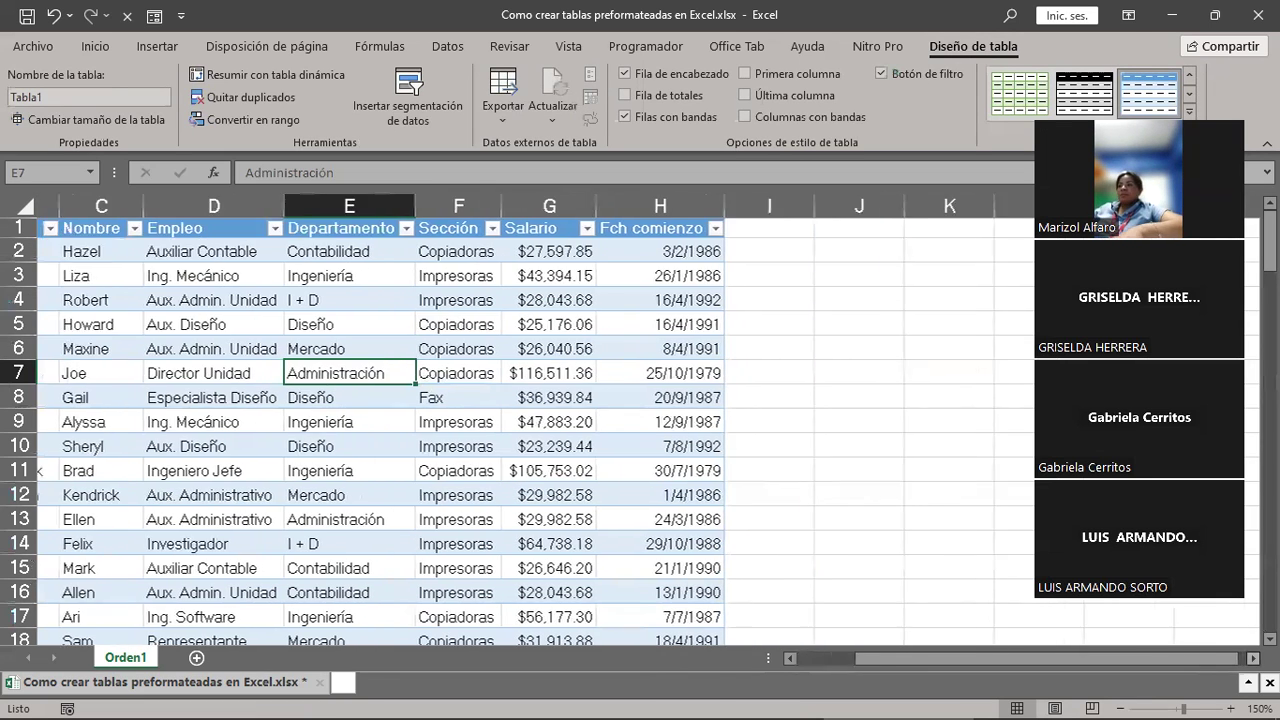
{"action": "left_click", "coordinate": [1253, 658]}
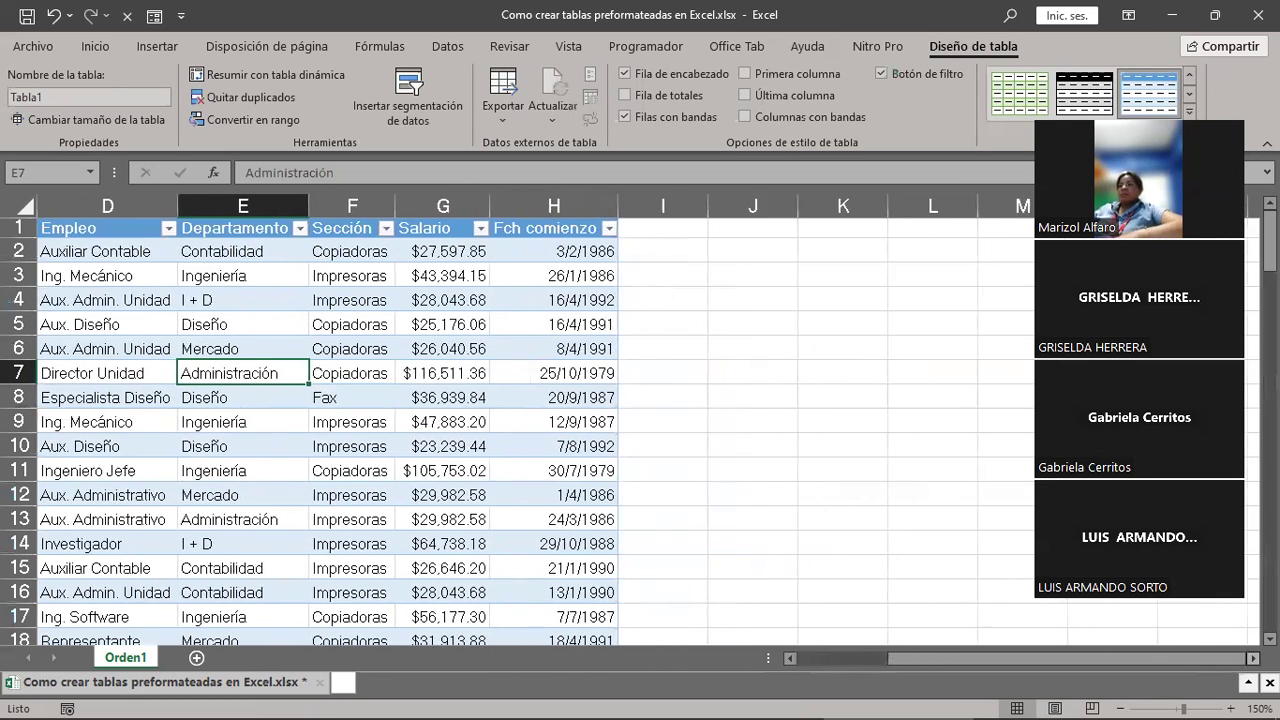
Step: Alternate between cells inside and outside Tabla1 to show when Diseño de tabla appears
{"action": "left_click", "coordinate": [833, 340]}
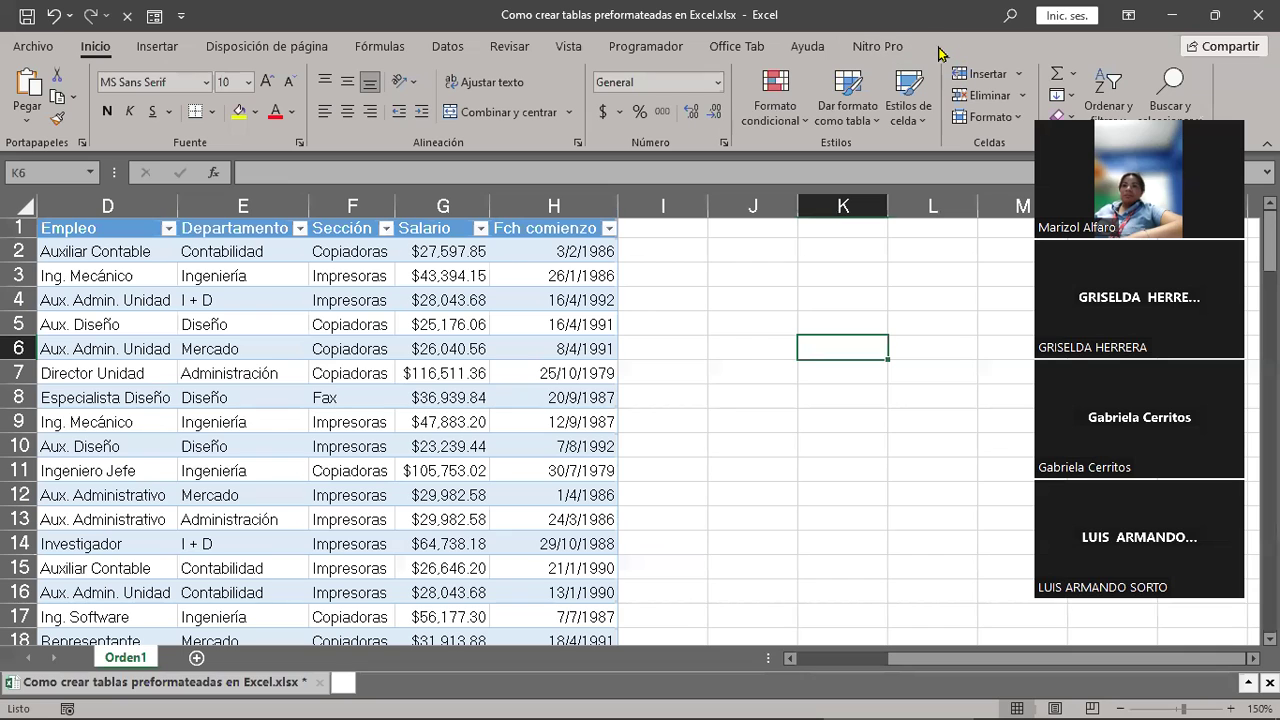
{"action": "left_click", "coordinate": [378, 352]}
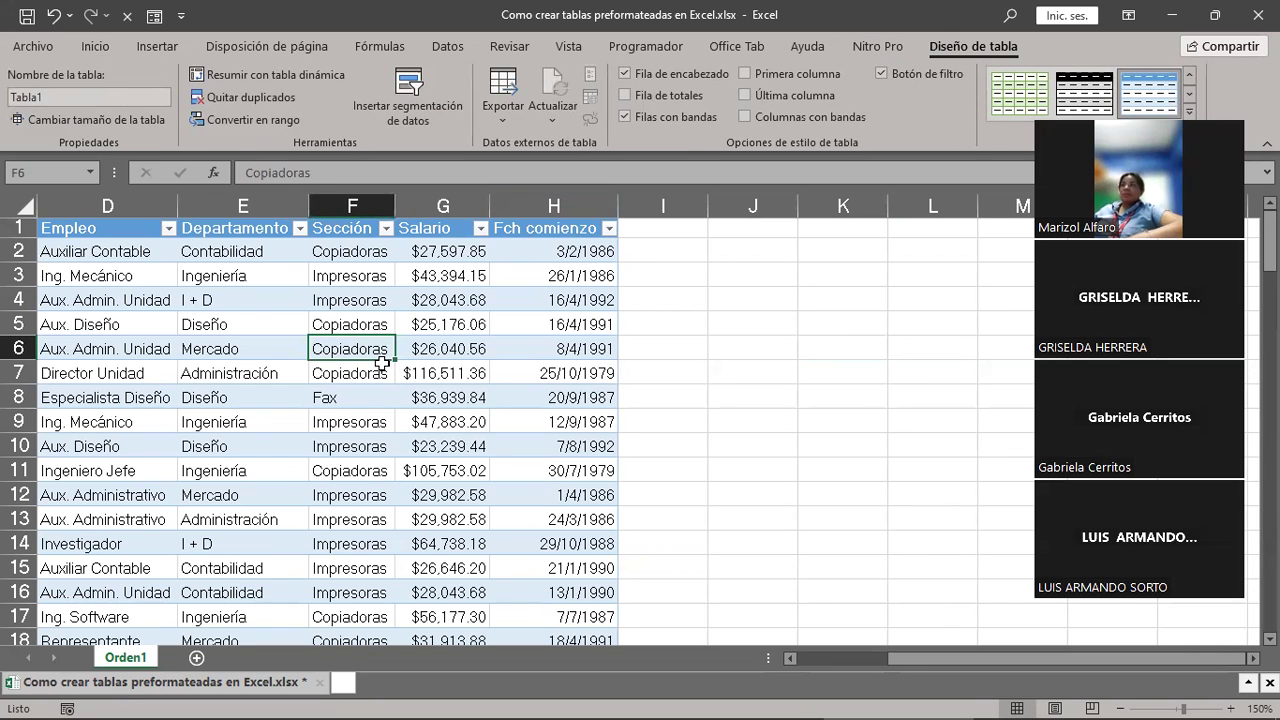
{"action": "left_click", "coordinate": [900, 366]}
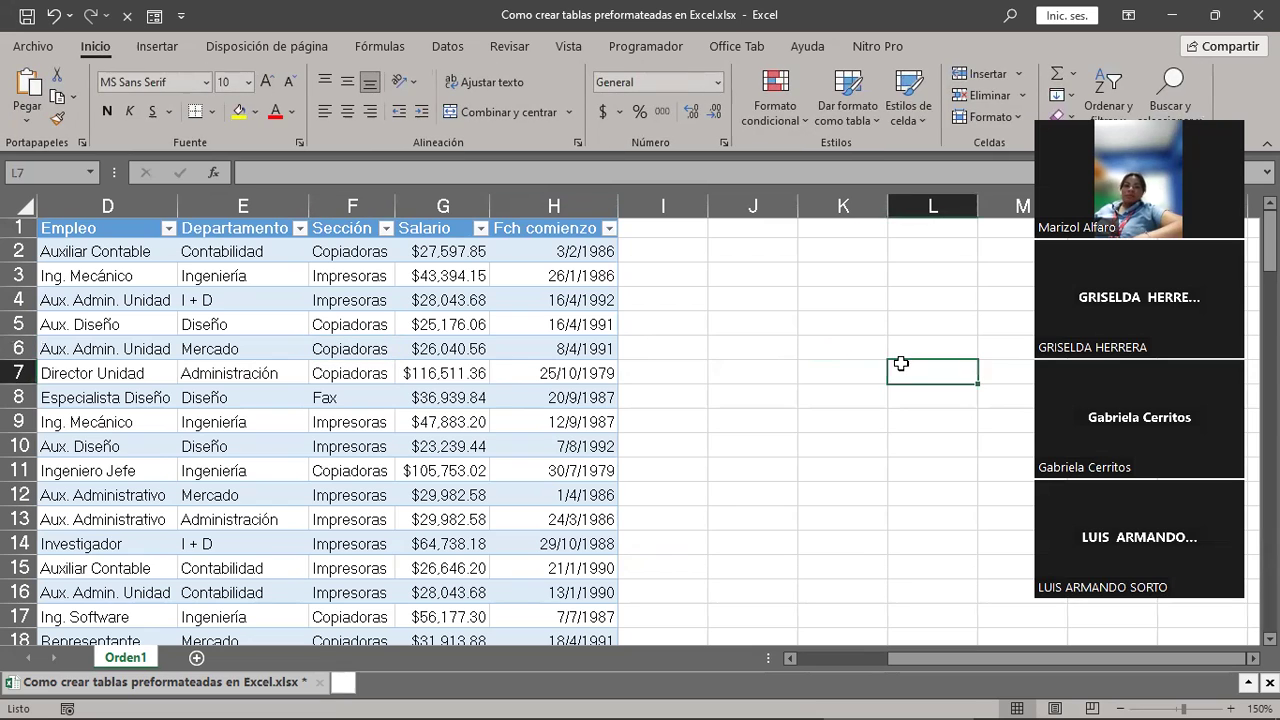
{"action": "left_click", "coordinate": [463, 392]}
{"action": "left_click", "coordinate": [837, 391]}
{"action": "left_click", "coordinate": [509, 400]}
{"action": "left_click", "coordinate": [808, 400]}
{"action": "left_click", "coordinate": [453, 406]}
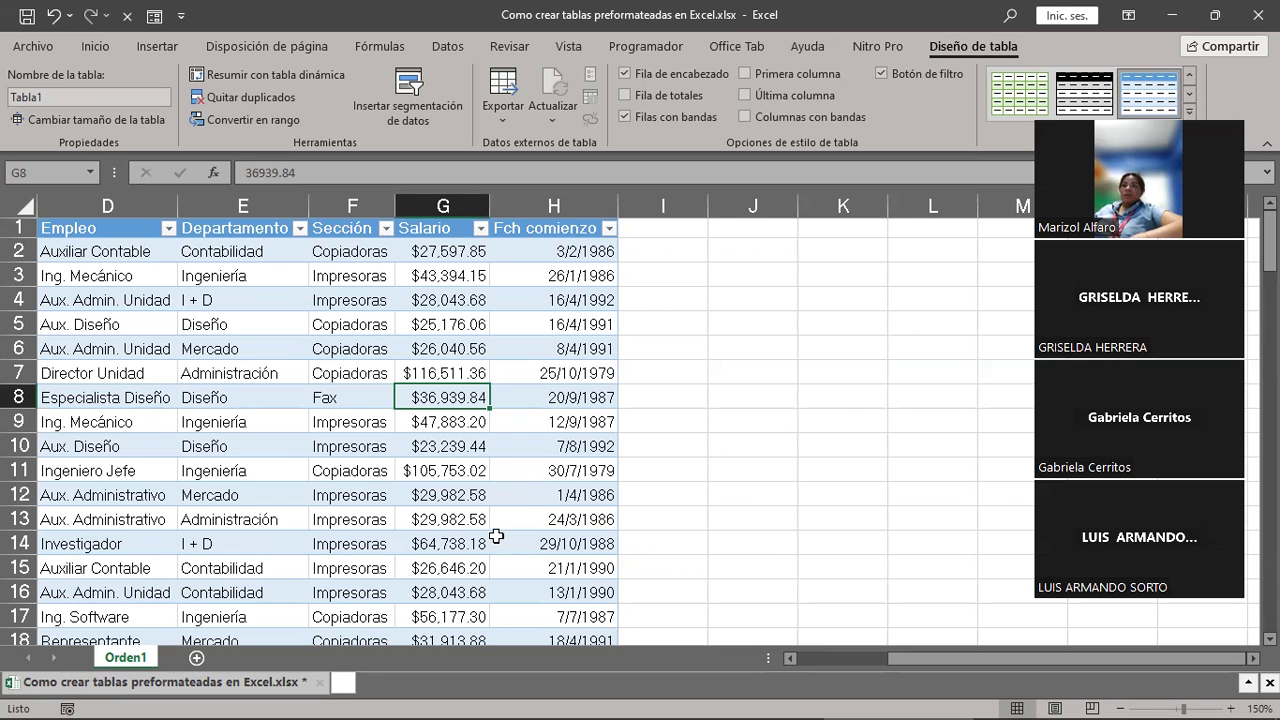
{"action": "left_click_drag", "start_coordinate": [907, 661], "coordinate": [795, 660]}
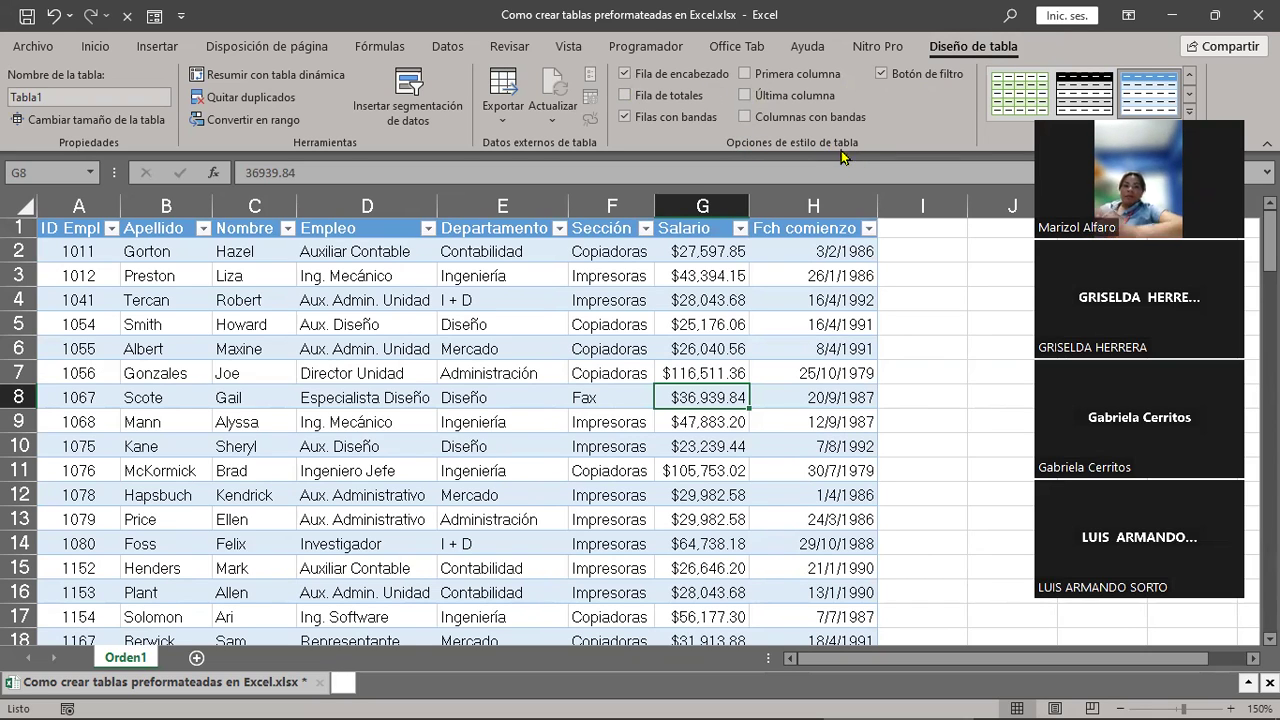
Step: Toggle Header Row off and on, leaving it checked, then uncheck Banded Rows
{"action": "left_click", "coordinate": [625, 78]}
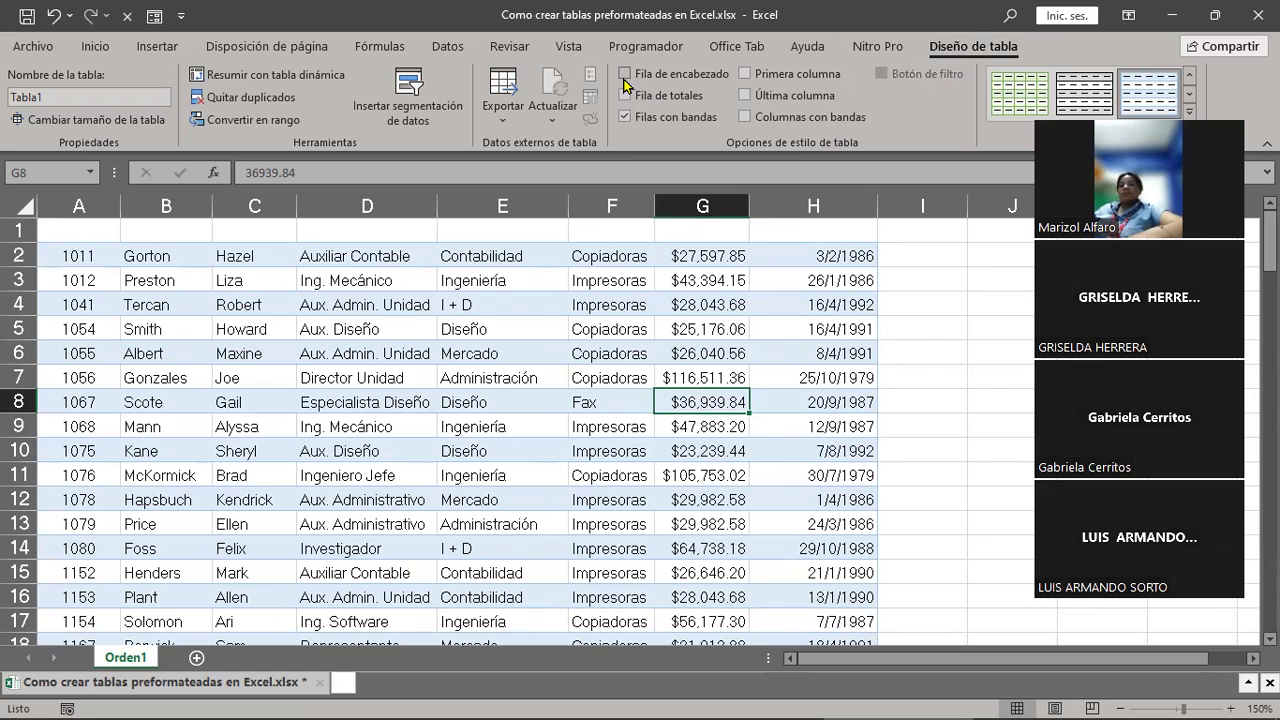
{"action": "left_click", "coordinate": [627, 76]}
{"action": "left_click", "coordinate": [627, 76]}
{"action": "left_click", "coordinate": [627, 76]}
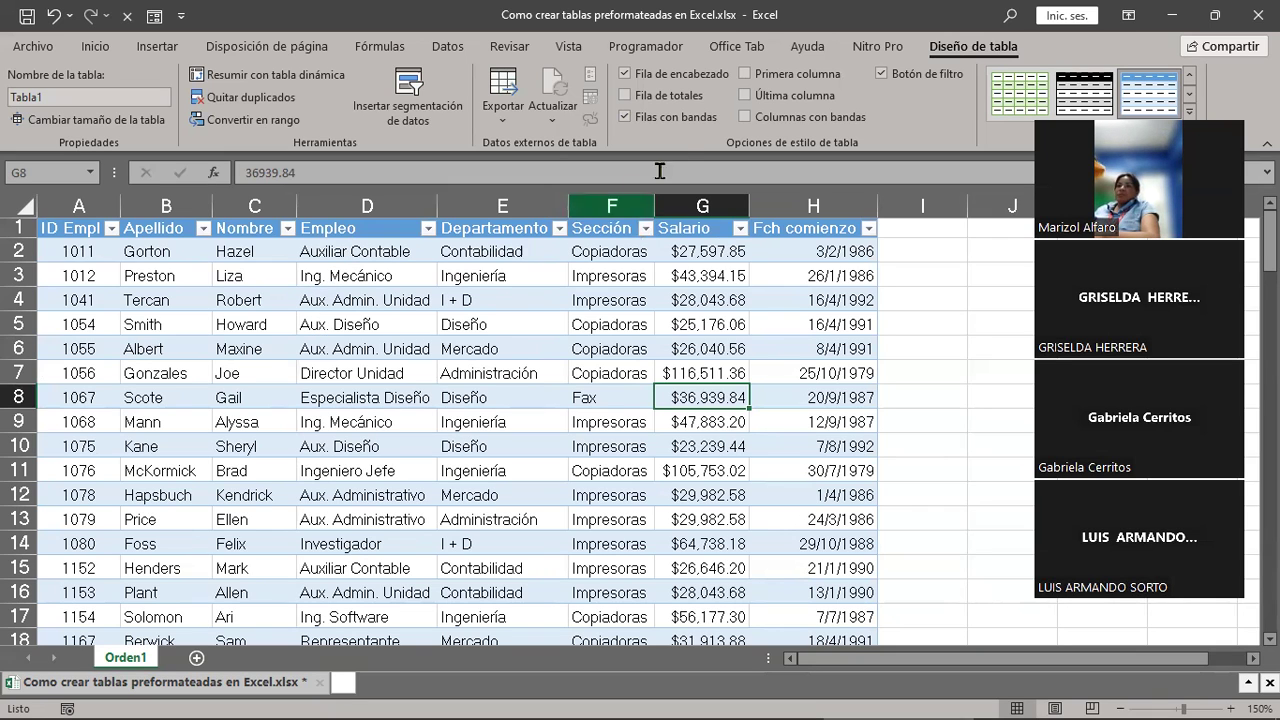
{"action": "left_click", "coordinate": [626, 118]}
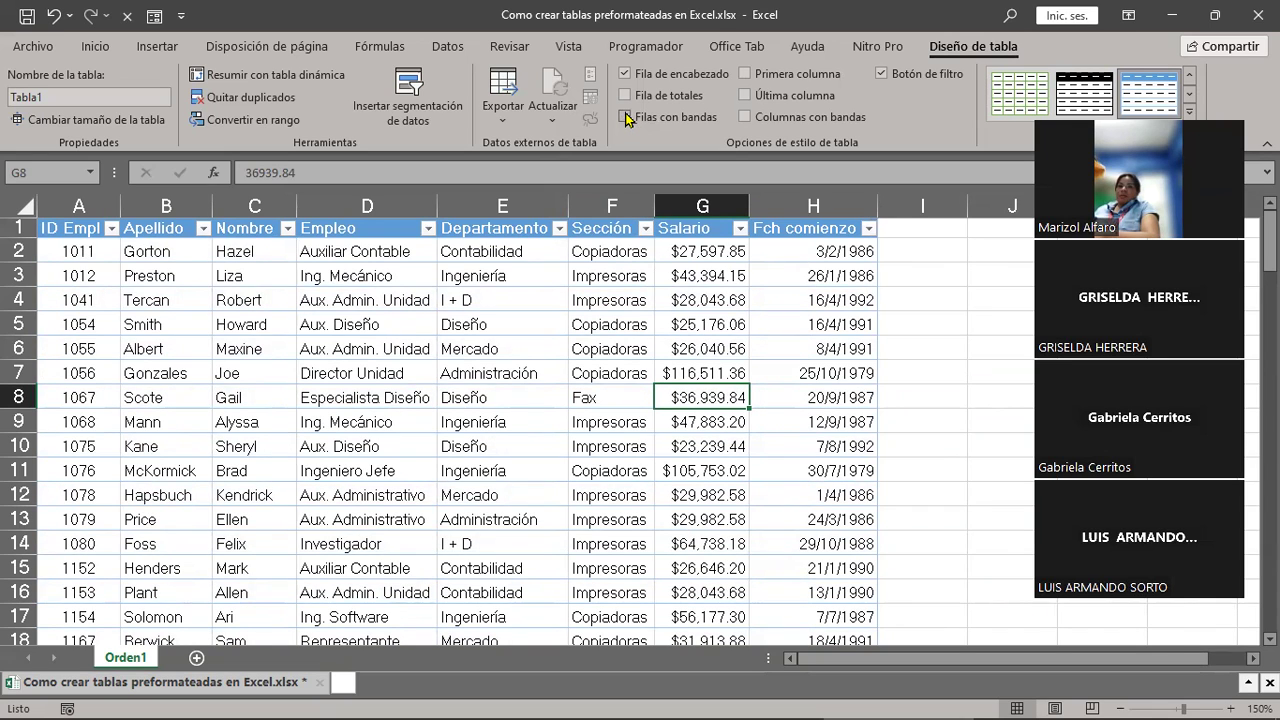
Step: Re-enable Banded Rows, try First Column and undo it, then enable Last Column
{"action": "left_click", "coordinate": [624, 118]}
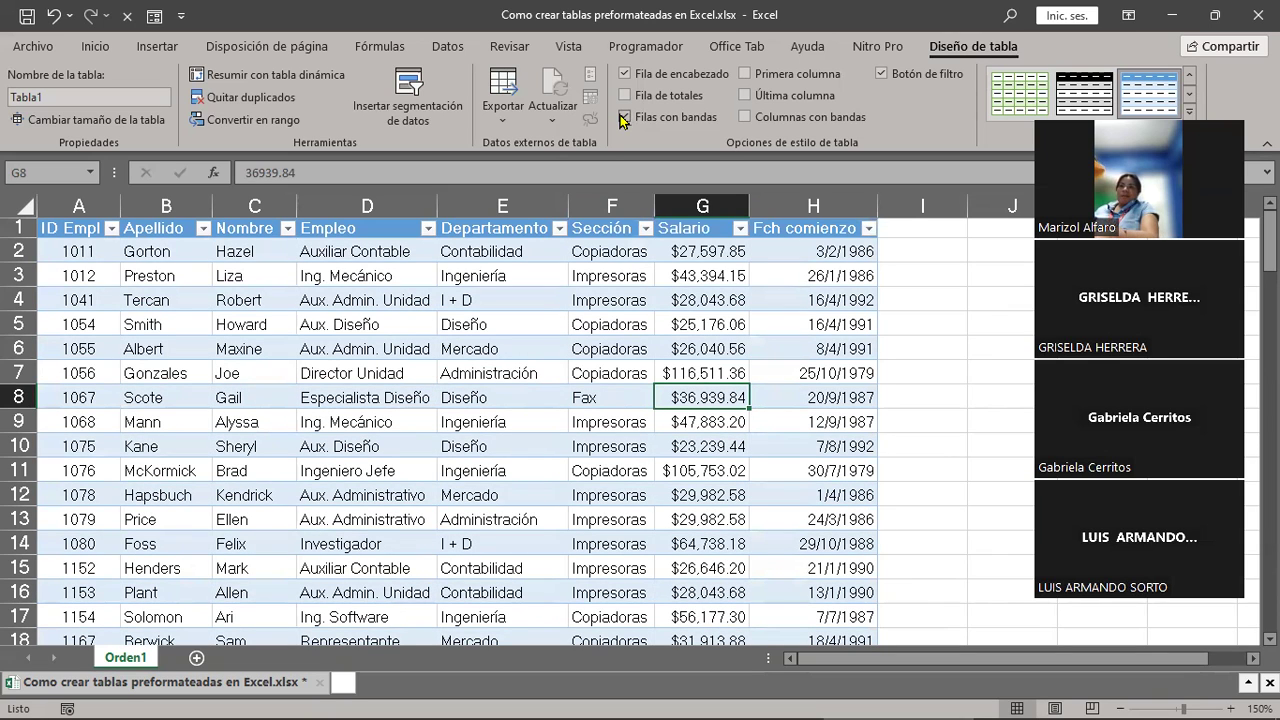
{"action": "left_click", "coordinate": [745, 76]}
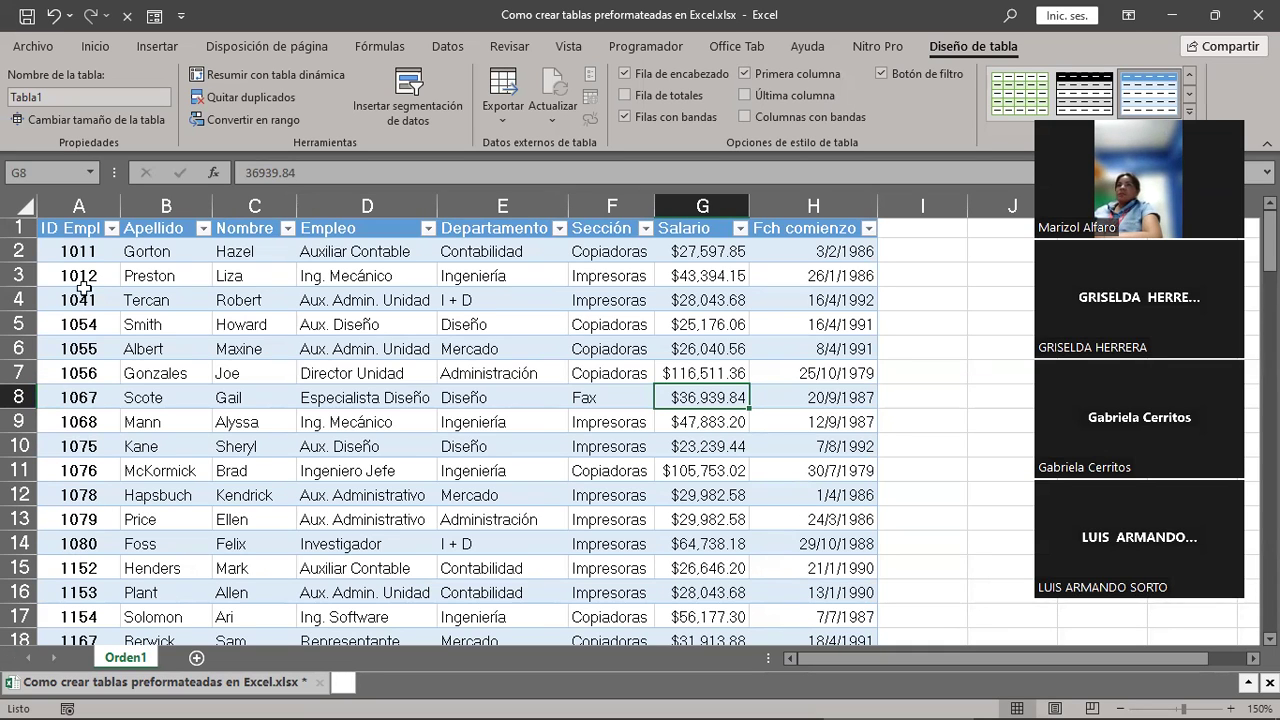
{"action": "left_click", "coordinate": [744, 73]}
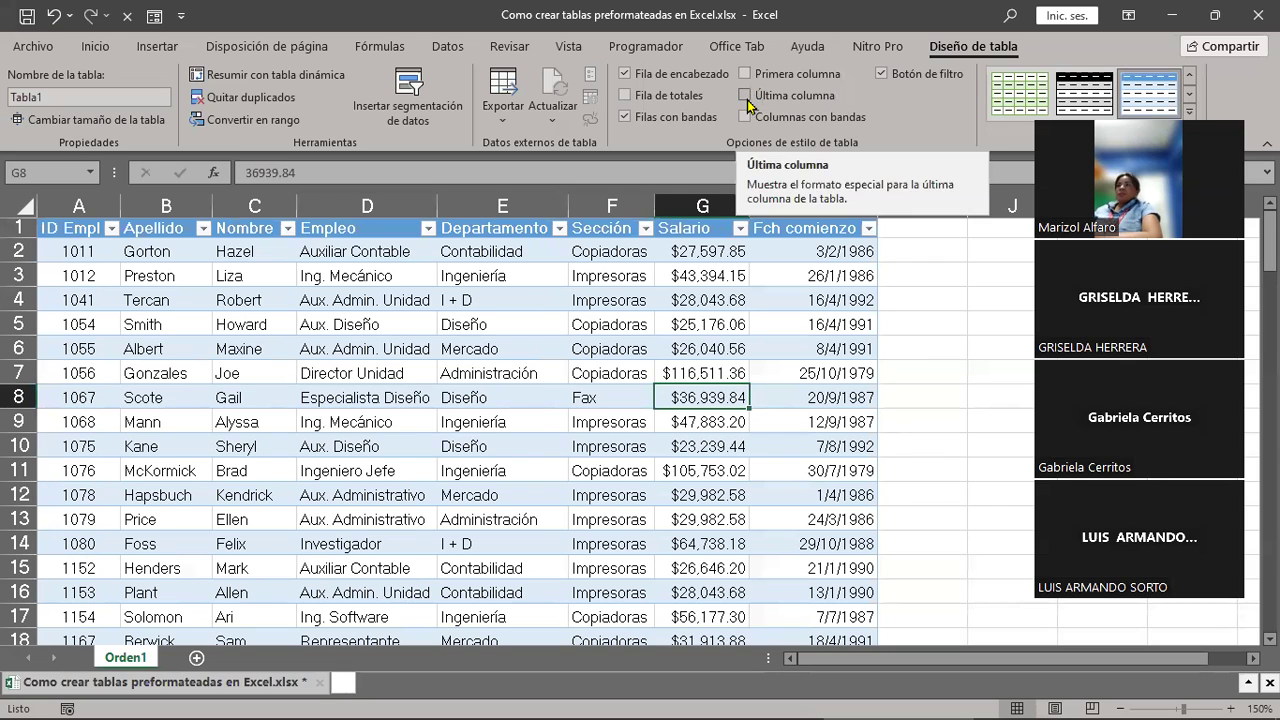
{"action": "left_click", "coordinate": [745, 96]}
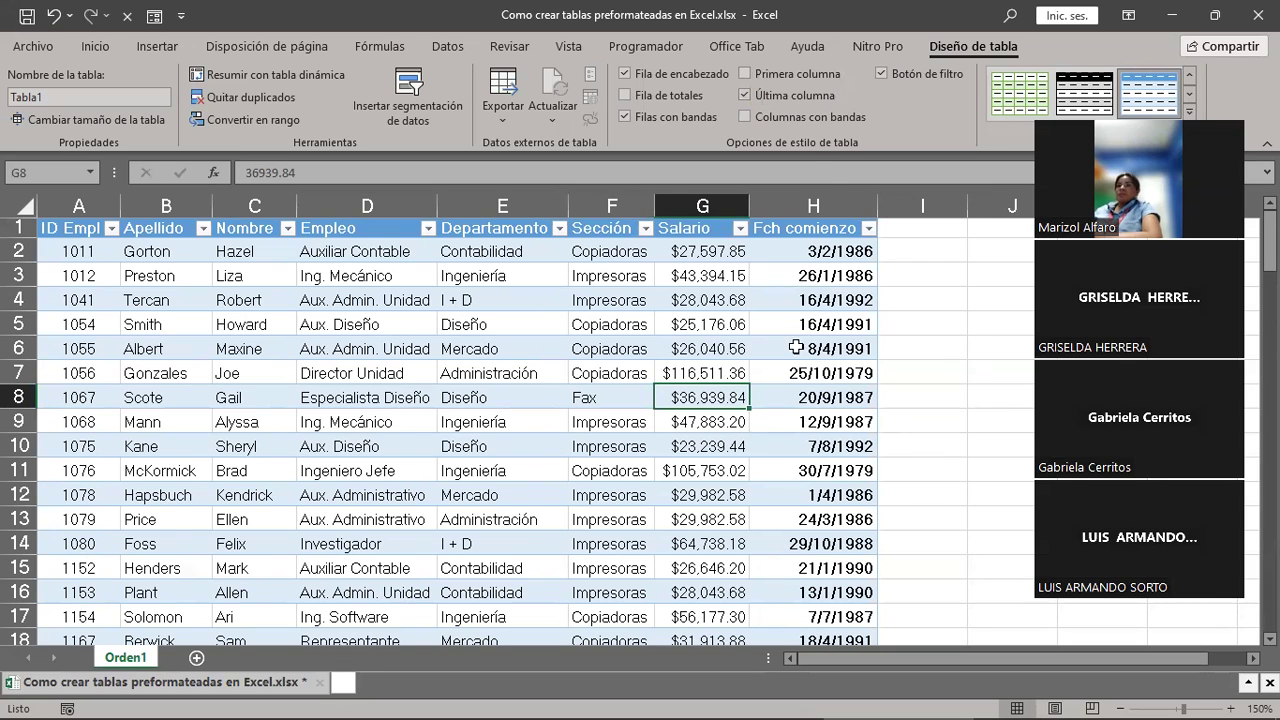
Step: Select the Fch comienzo dates H2:H115 to inspect their formatting, then deselect at H8
{"action": "scroll", "coordinate": [821, 463], "scroll_direction": "down", "scroll_amount": 2}
{"action": "scroll", "coordinate": [821, 463], "scroll_direction": "down", "scroll_amount": 4}
{"action": "scroll", "coordinate": [821, 463], "scroll_direction": "up", "scroll_amount": 6}
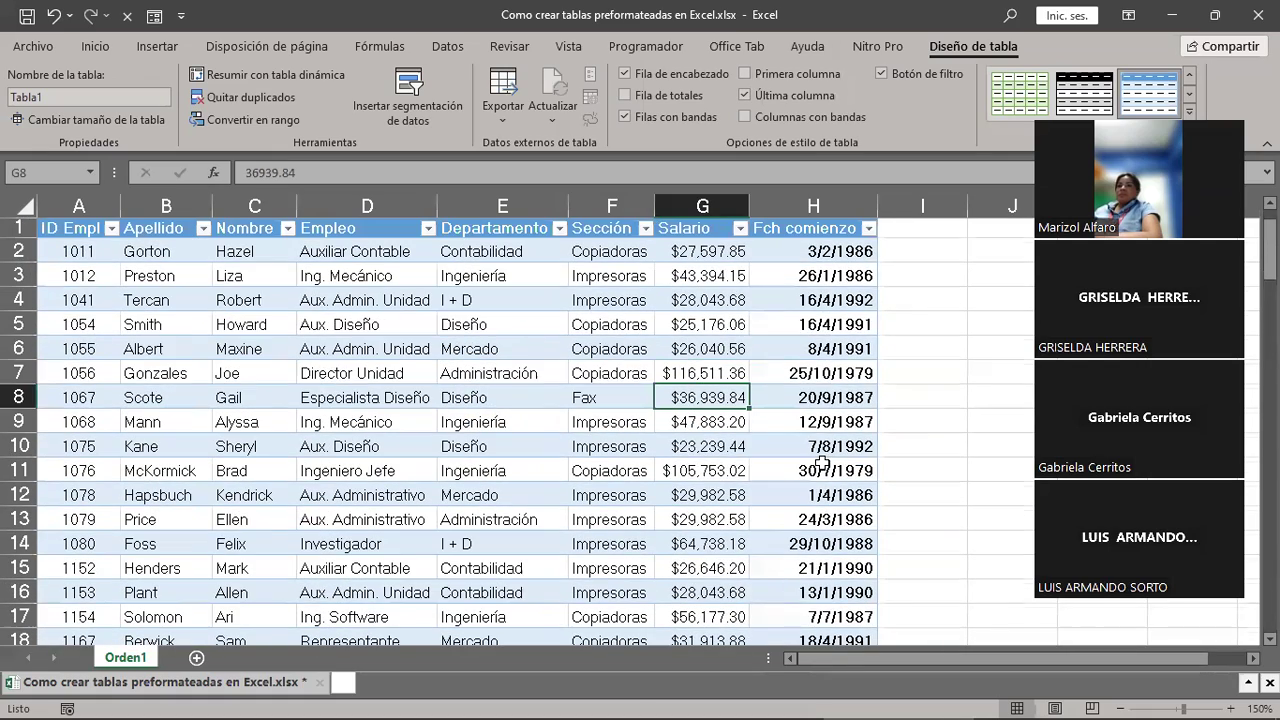
{"action": "left_click", "coordinate": [819, 246]}
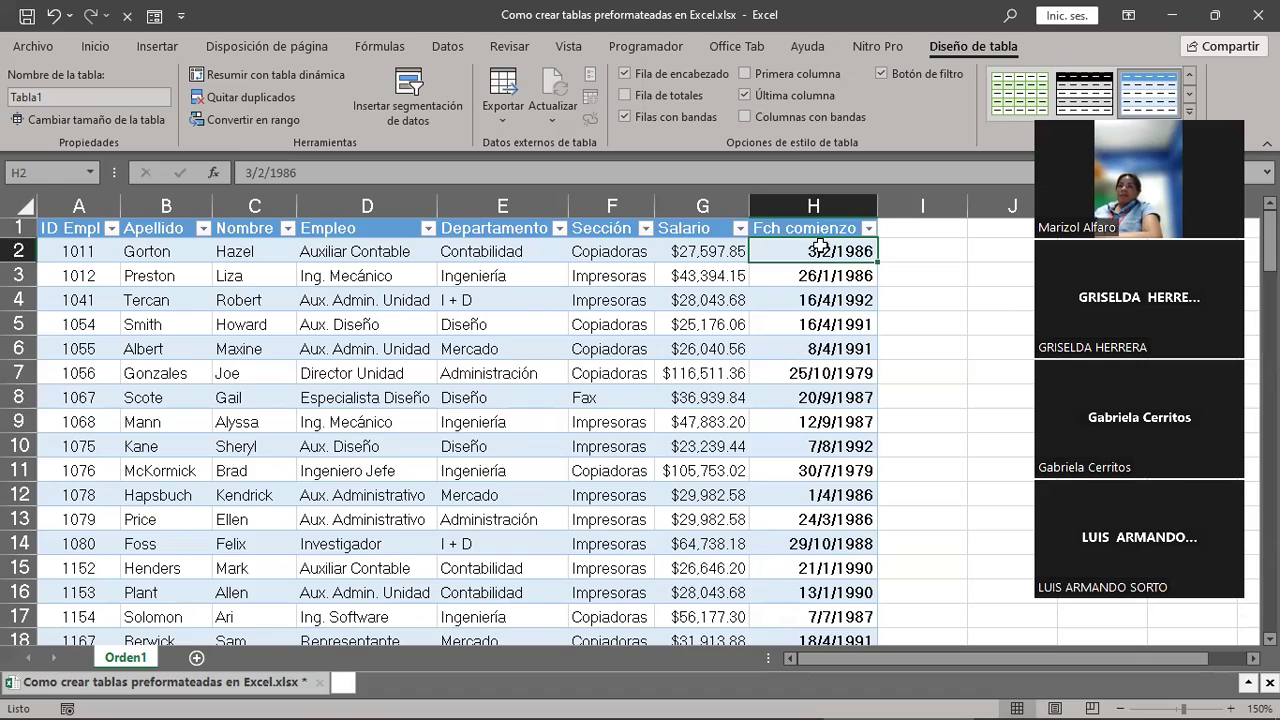
{"action": "left_click_drag", "start_coordinate": [819, 246], "coordinate": [839, 678]}
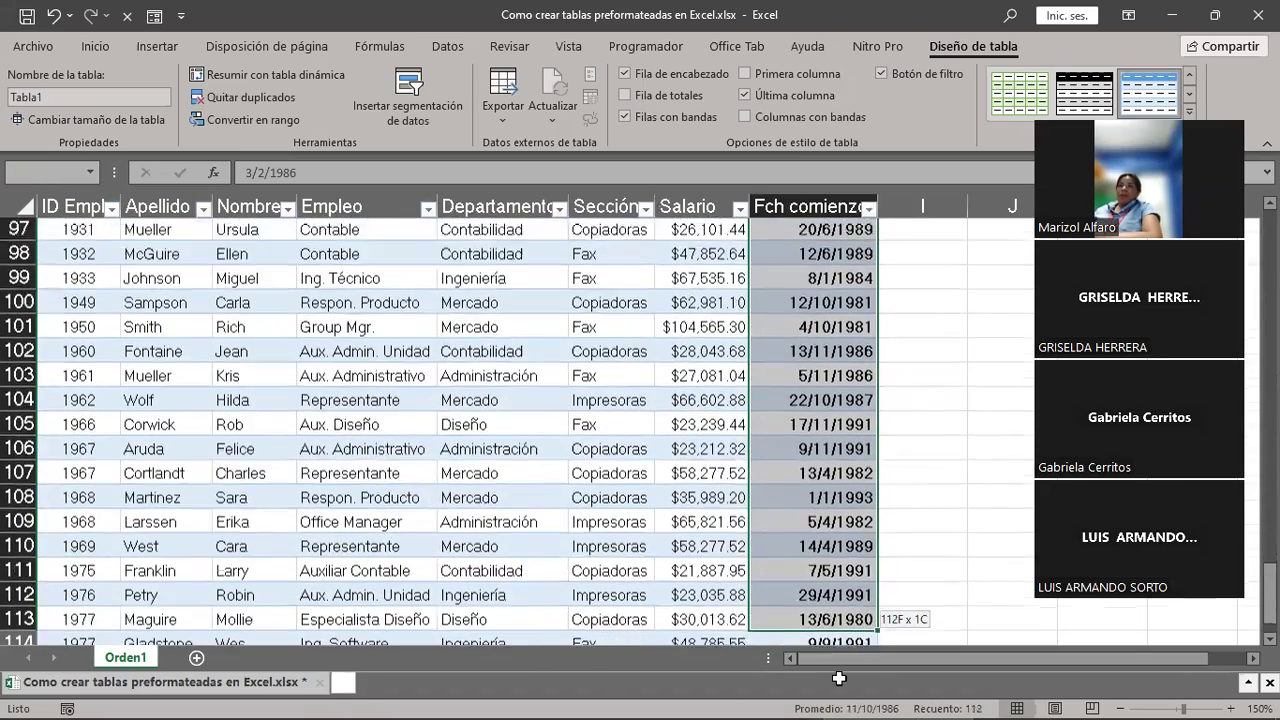
{"action": "left_click_drag", "start_coordinate": [839, 678], "coordinate": [838, 572]}
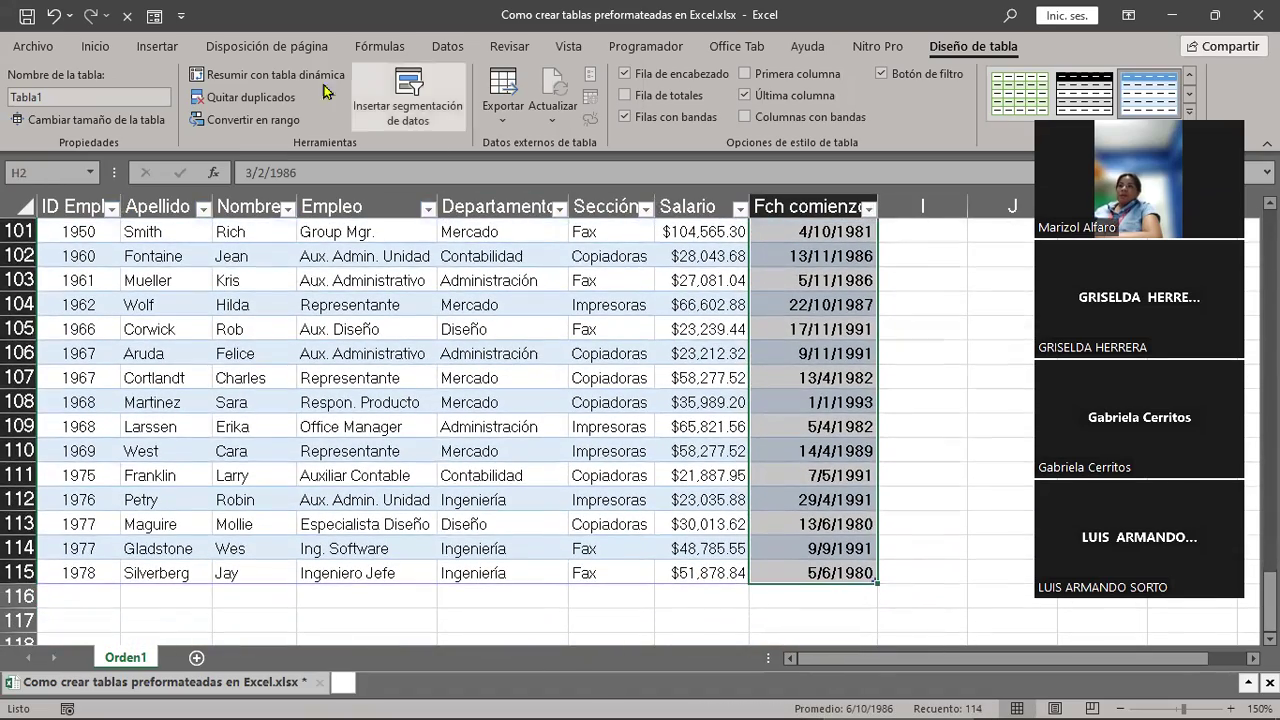
{"action": "left_click", "coordinate": [99, 52]}
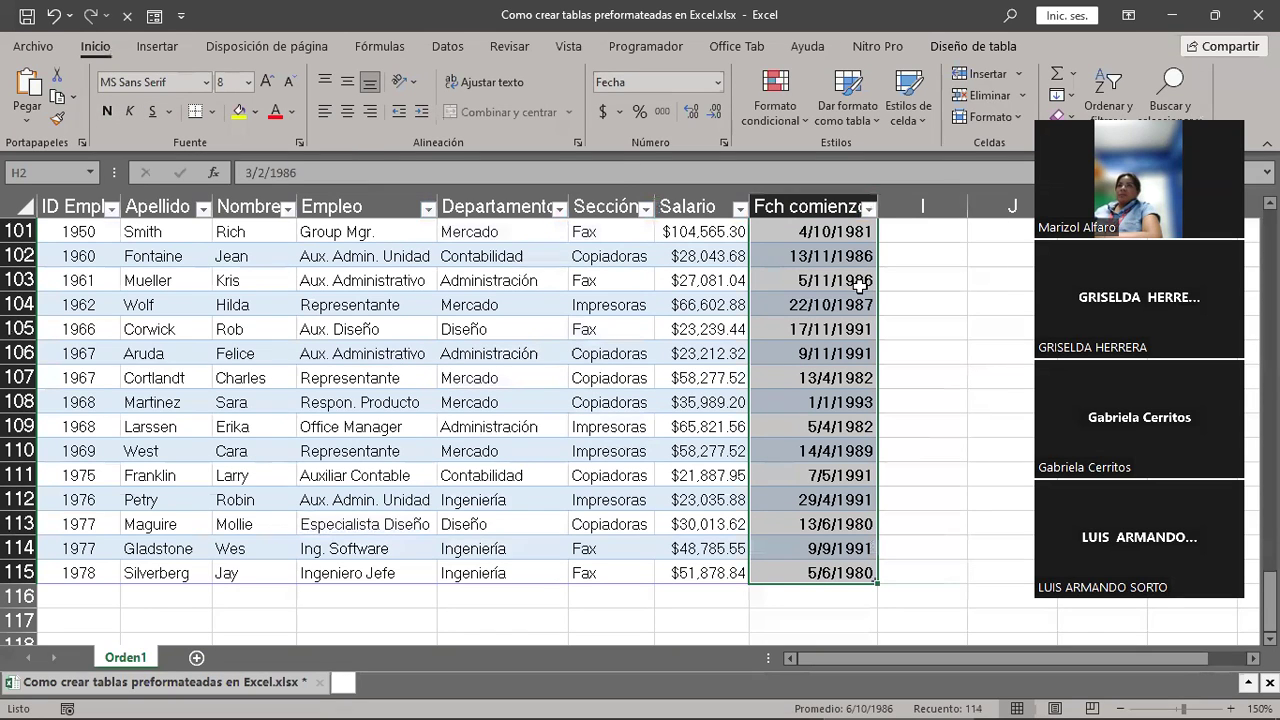
{"action": "left_click", "coordinate": [973, 46]}
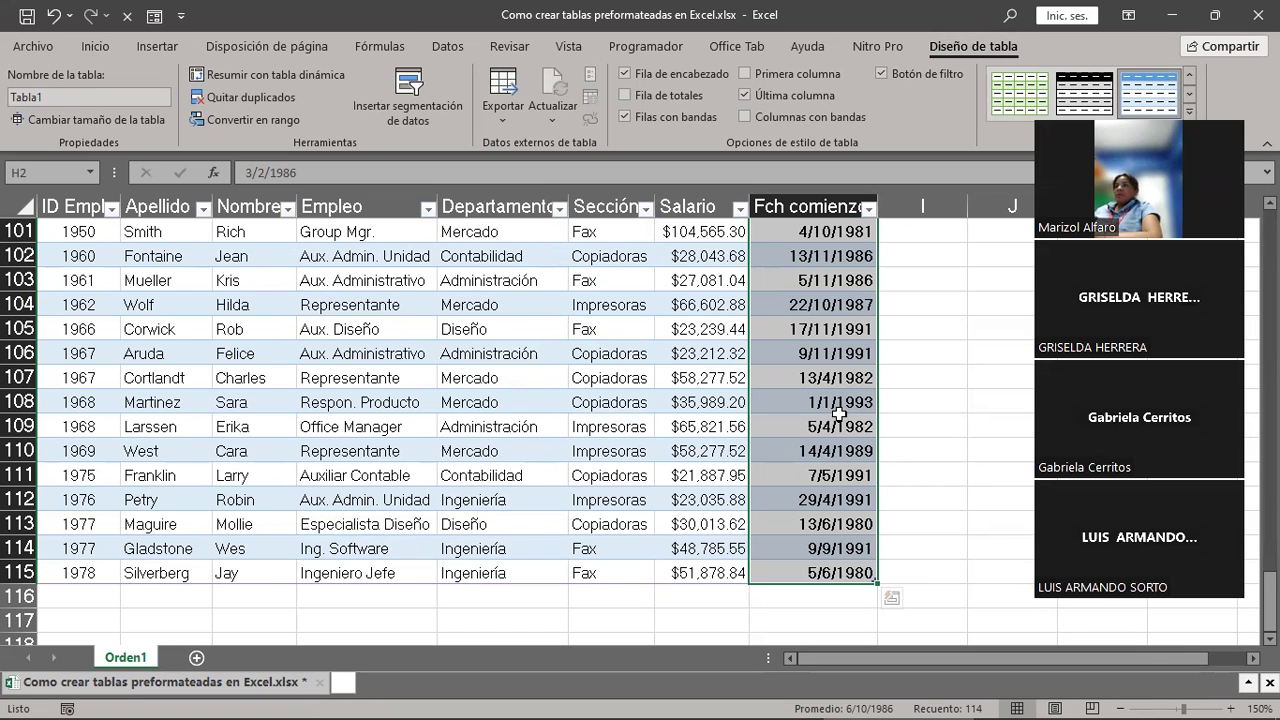
{"action": "scroll", "coordinate": [840, 412], "scroll_direction": "up", "scroll_amount": 5}
{"action": "scroll", "coordinate": [840, 412], "scroll_direction": "up", "scroll_amount": 1}
{"action": "scroll", "coordinate": [840, 412], "scroll_direction": "up", "scroll_amount": 11}
{"action": "scroll", "coordinate": [840, 412], "scroll_direction": "up", "scroll_amount": 7}
{"action": "scroll", "coordinate": [840, 410], "scroll_direction": "up", "scroll_amount": 9}
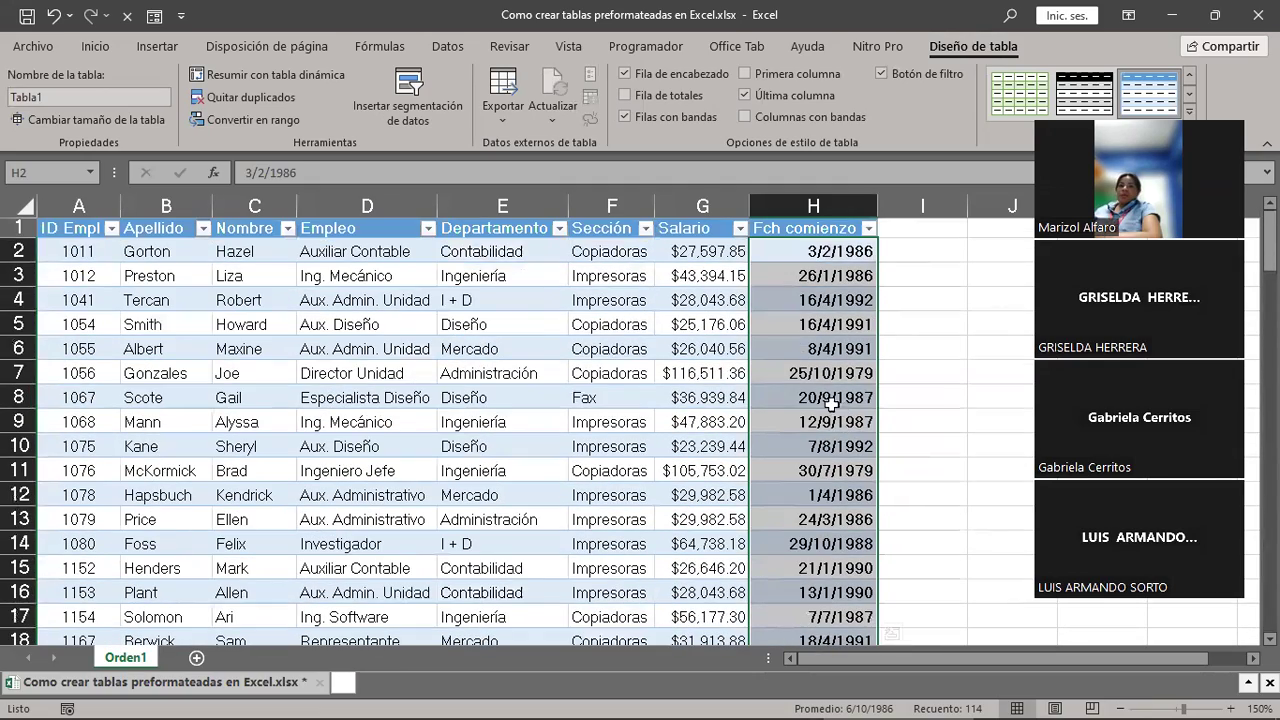
{"action": "left_click", "coordinate": [831, 403]}
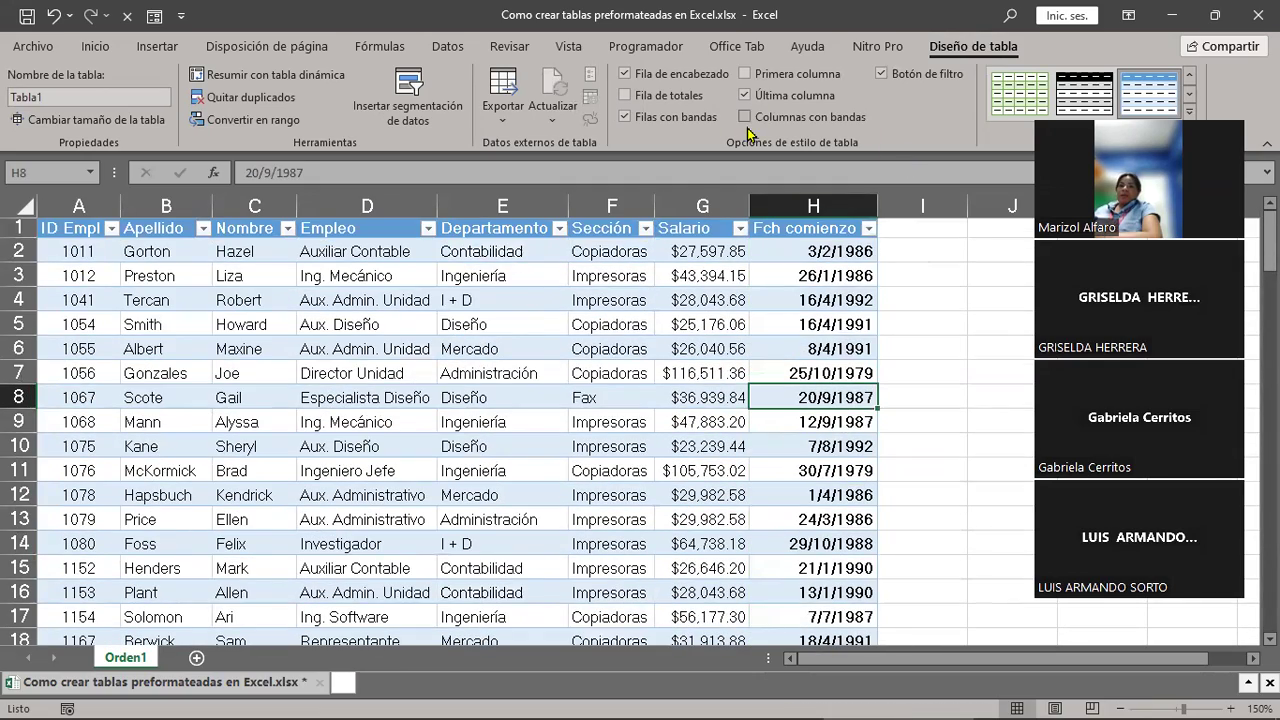
Step: Turn off Last Column emphasis and try column banding in place of row banding
{"action": "left_click", "coordinate": [744, 95]}
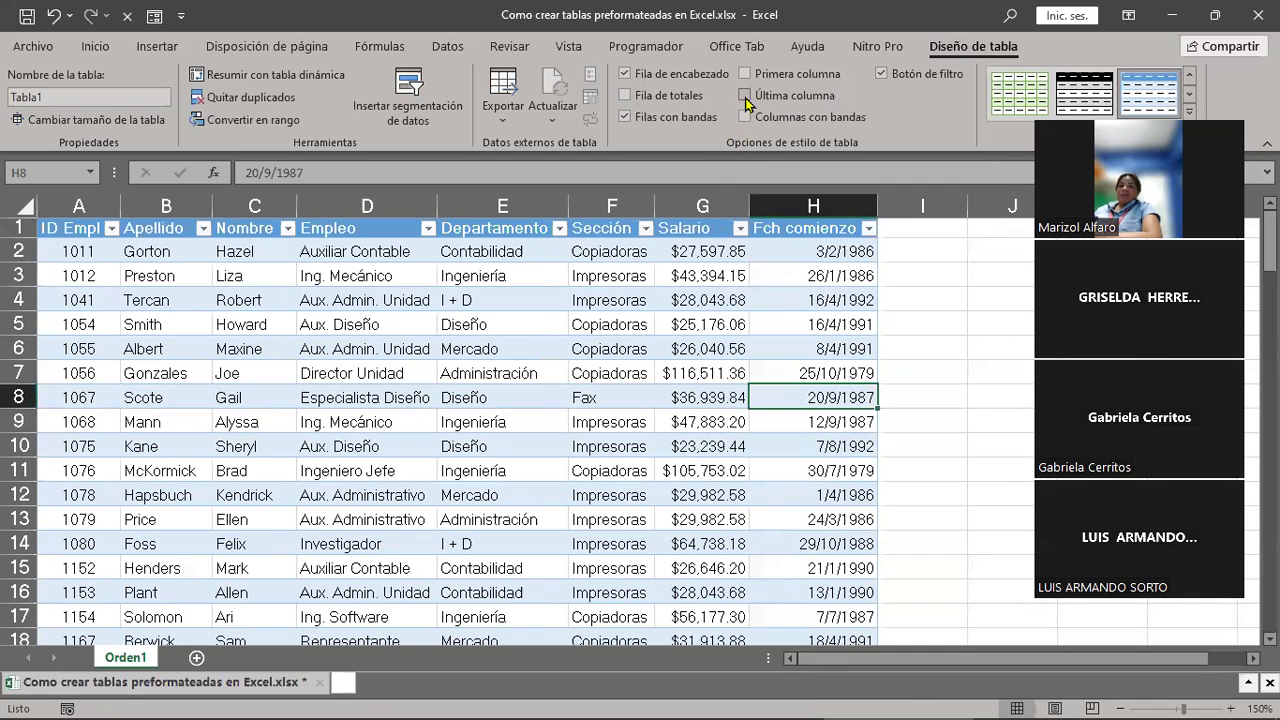
{"action": "left_click", "coordinate": [744, 117]}
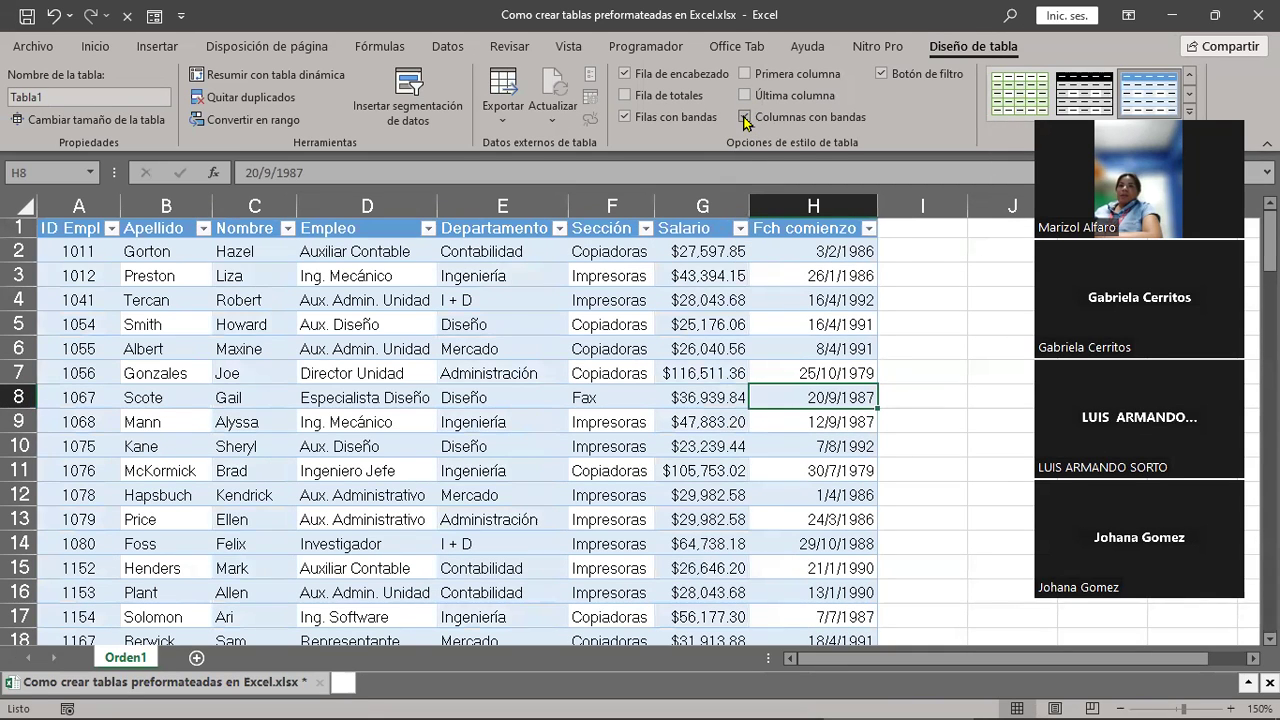
{"action": "left_click", "coordinate": [744, 117]}
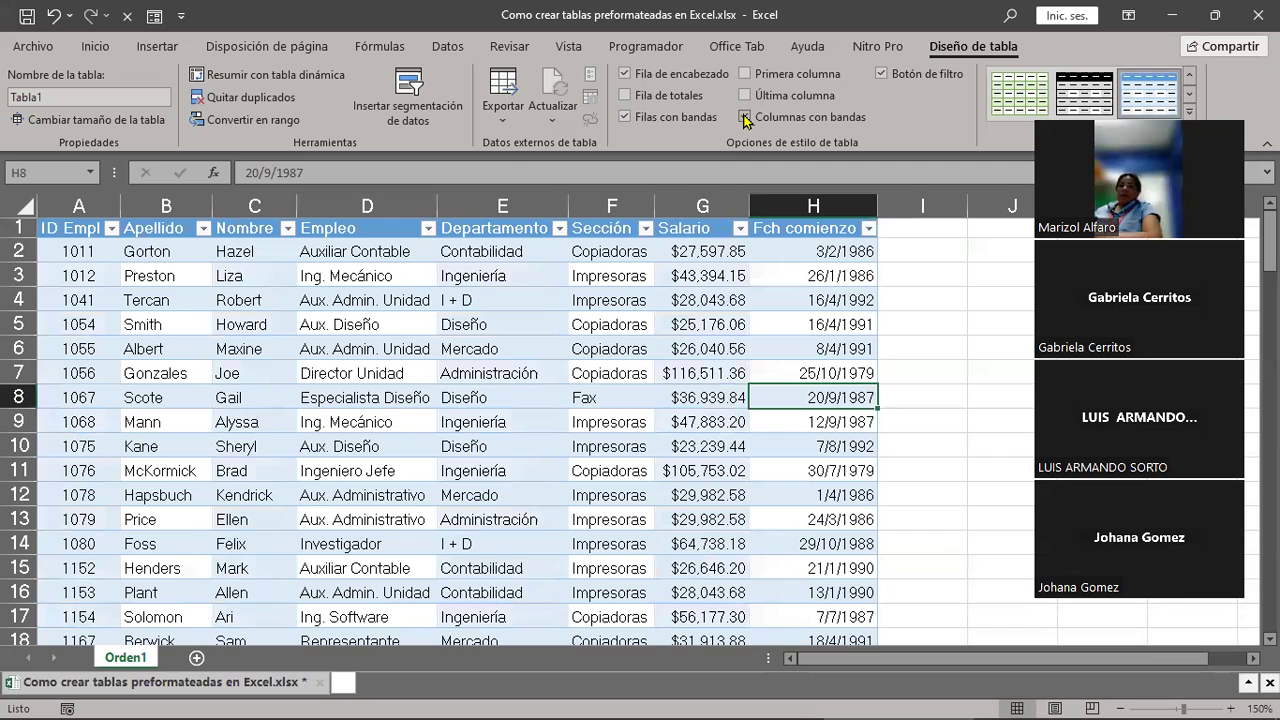
{"action": "left_click", "coordinate": [744, 117]}
{"action": "left_click", "coordinate": [706, 118]}
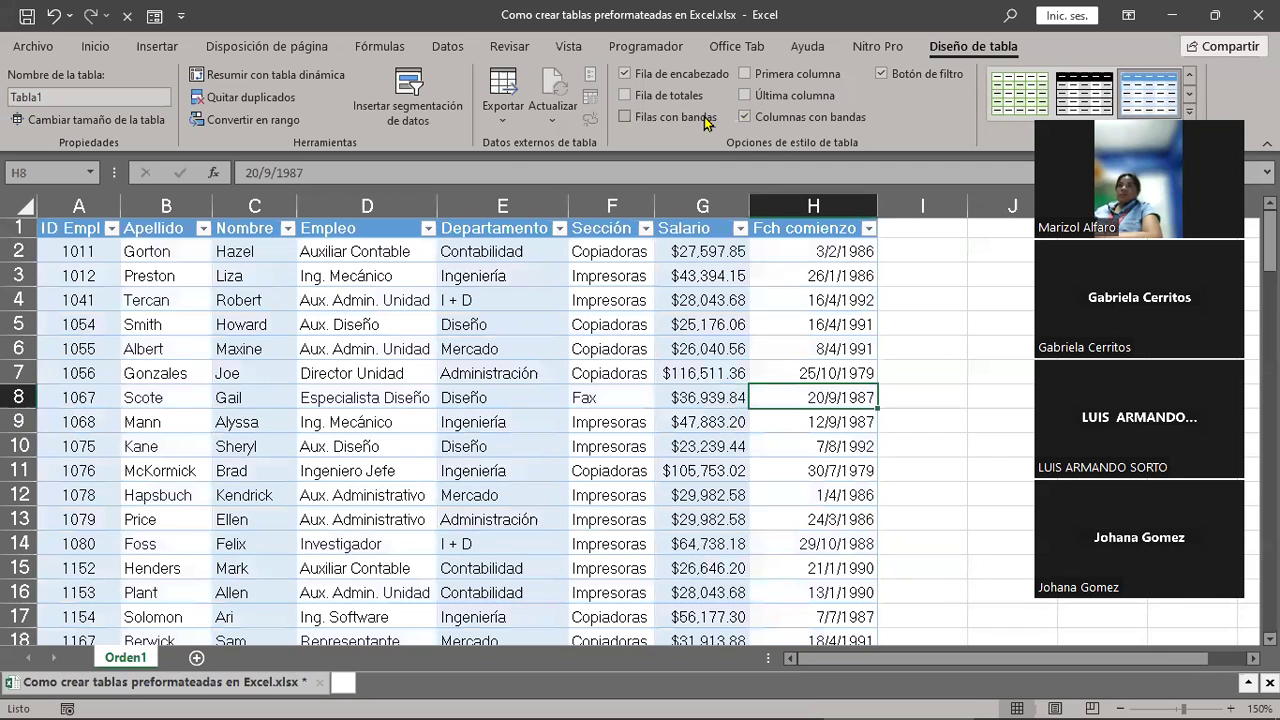
Step: Compare Banded Columns on and off, leave it unchecked, and re-enable Banded Rows
{"action": "left_click", "coordinate": [747, 122]}
{"action": "left_click", "coordinate": [747, 122]}
{"action": "left_click", "coordinate": [747, 122]}
{"action": "left_click", "coordinate": [747, 122]}
{"action": "left_click", "coordinate": [747, 122]}
{"action": "left_click", "coordinate": [747, 122]}
{"action": "left_click", "coordinate": [747, 122]}
{"action": "left_click", "coordinate": [747, 122]}
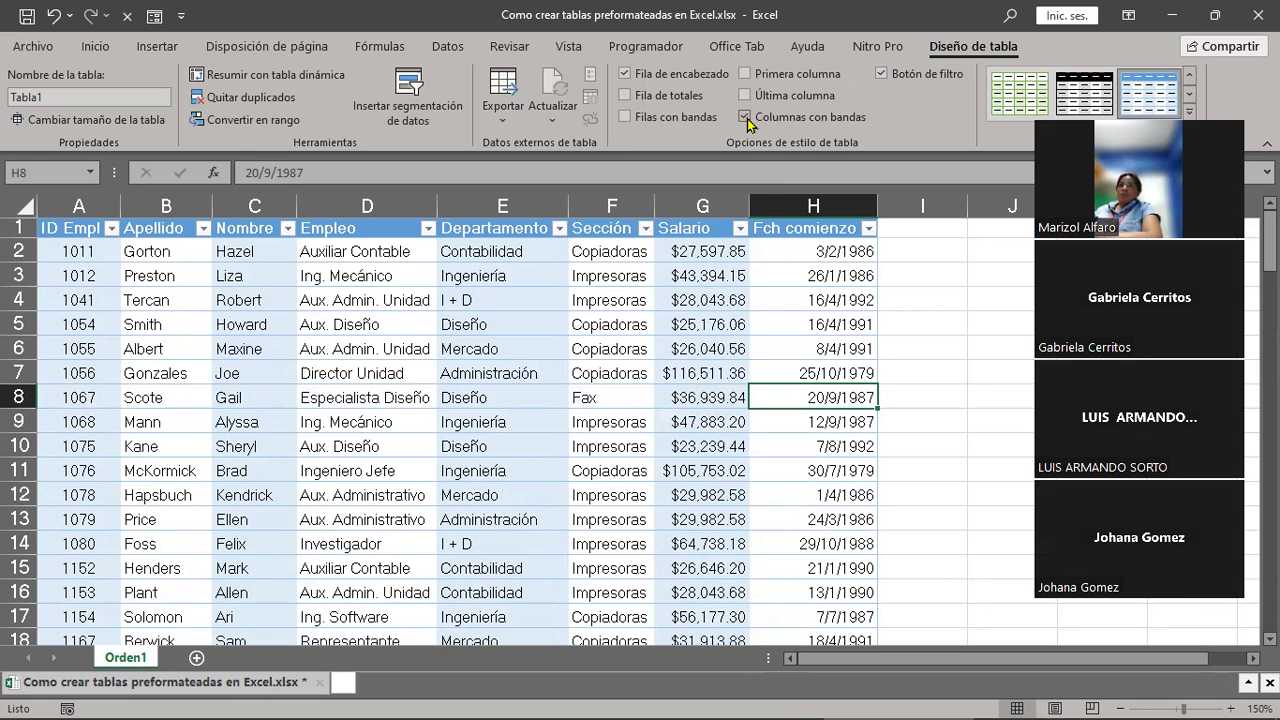
{"action": "left_click", "coordinate": [747, 119]}
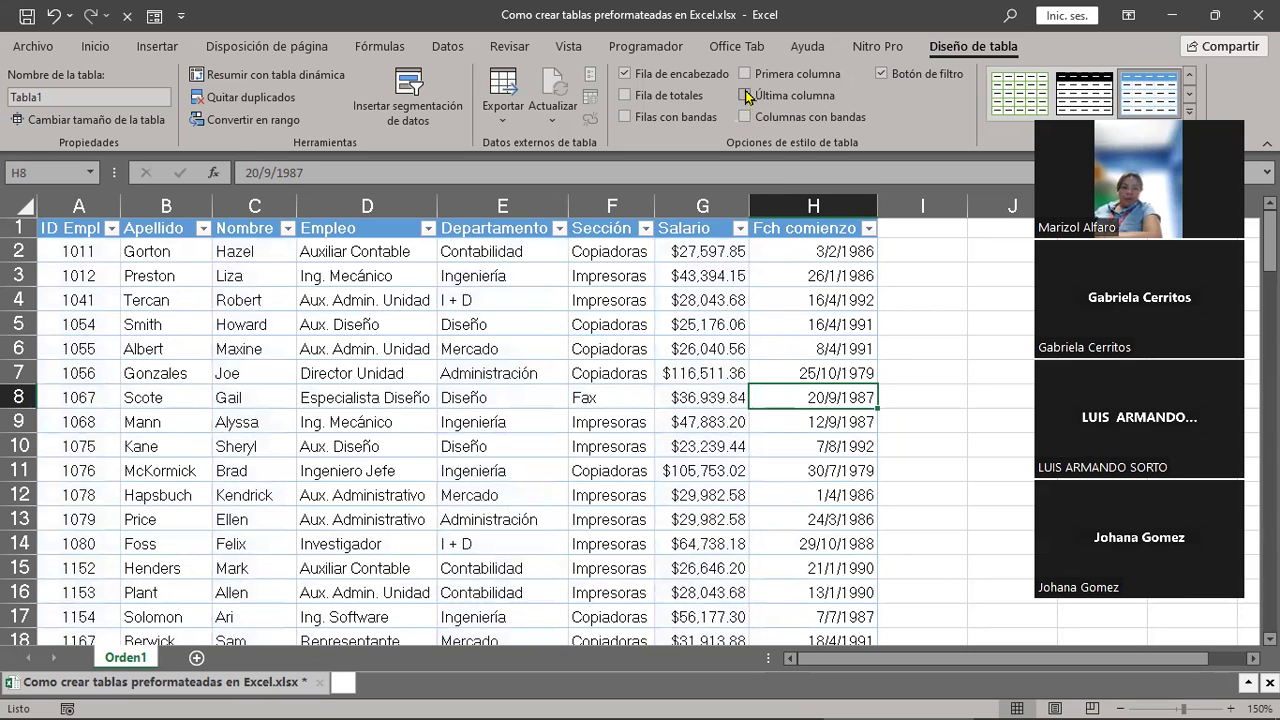
{"action": "left_click", "coordinate": [682, 117]}
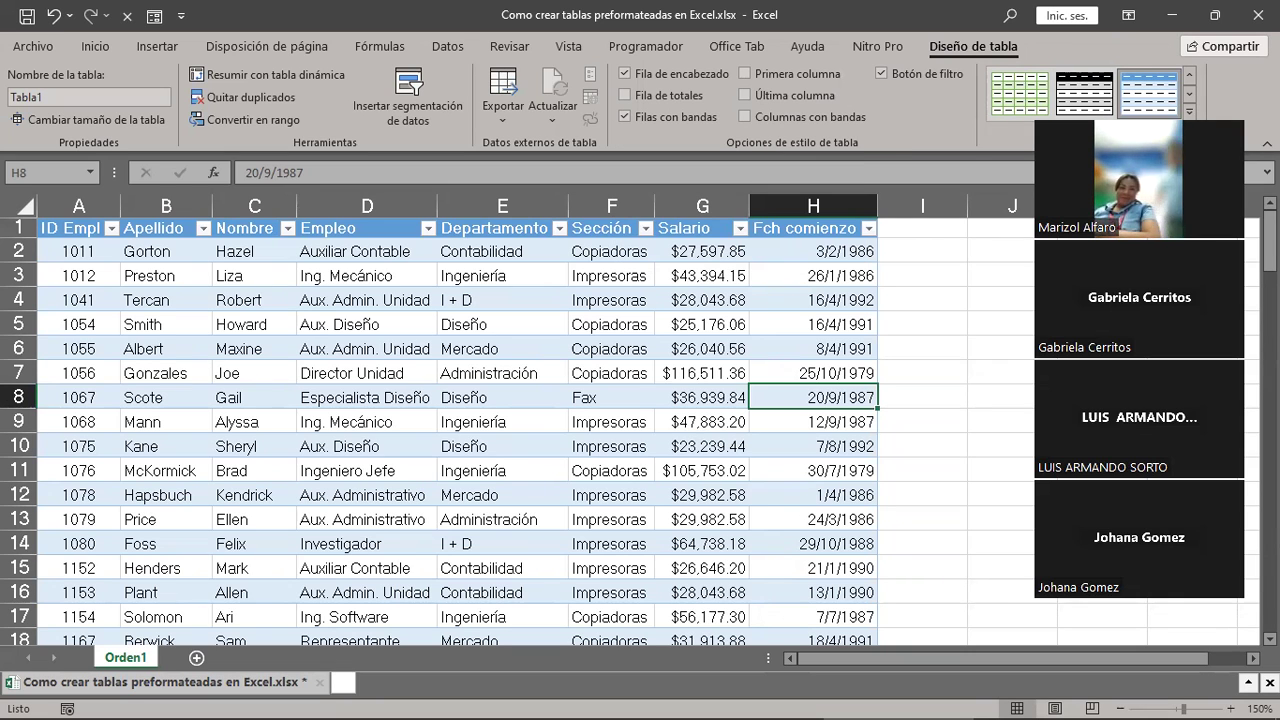
{"action": "left_click_drag", "start_coordinate": [1215, 118], "coordinate": [1200, 193]}
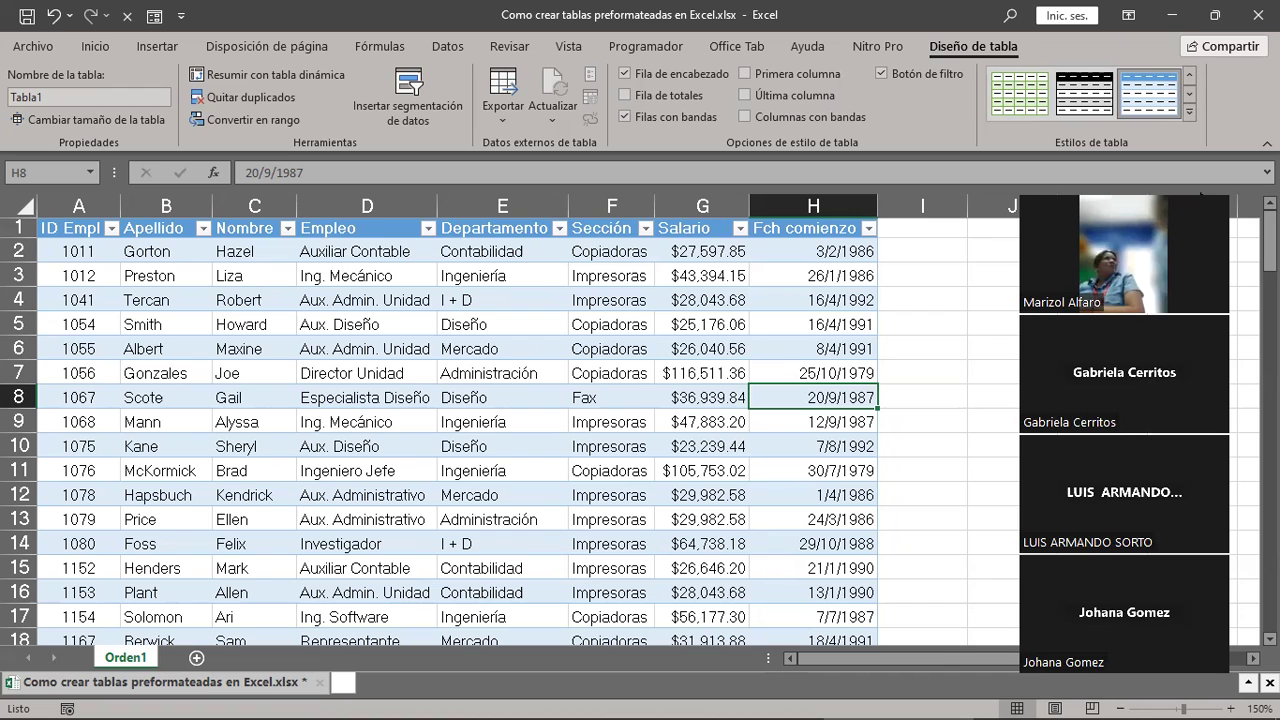
Step: Preview the blue, green and grey-black styles, then apply the orange Medium table style
{"action": "left_click", "coordinate": [1190, 112]}
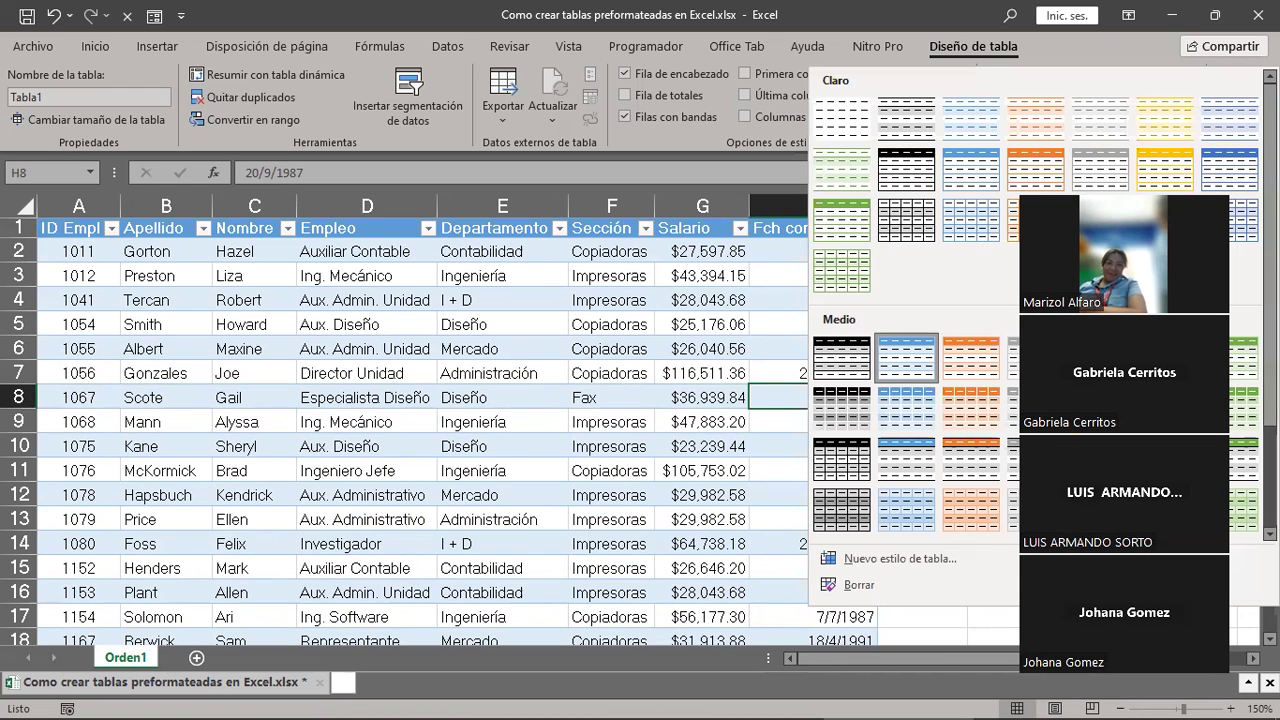
{"action": "left_click", "coordinate": [906, 355]}
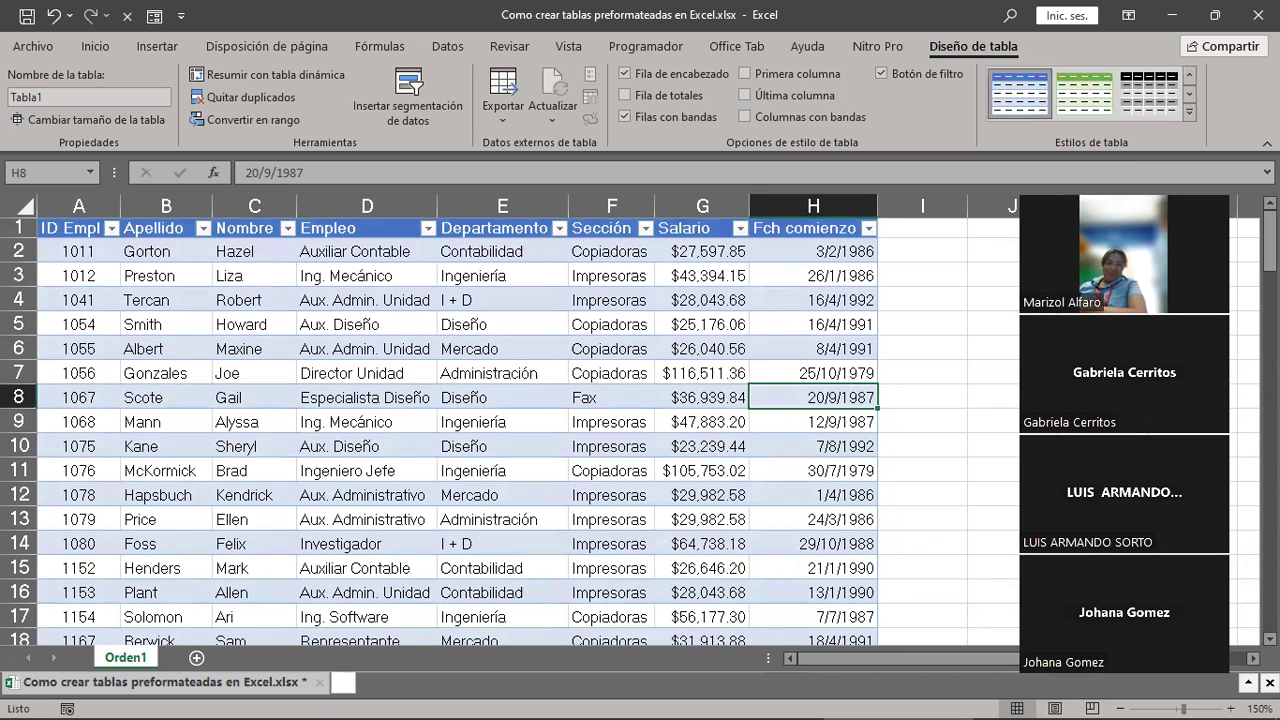
{"action": "left_click", "coordinate": [1078, 96]}
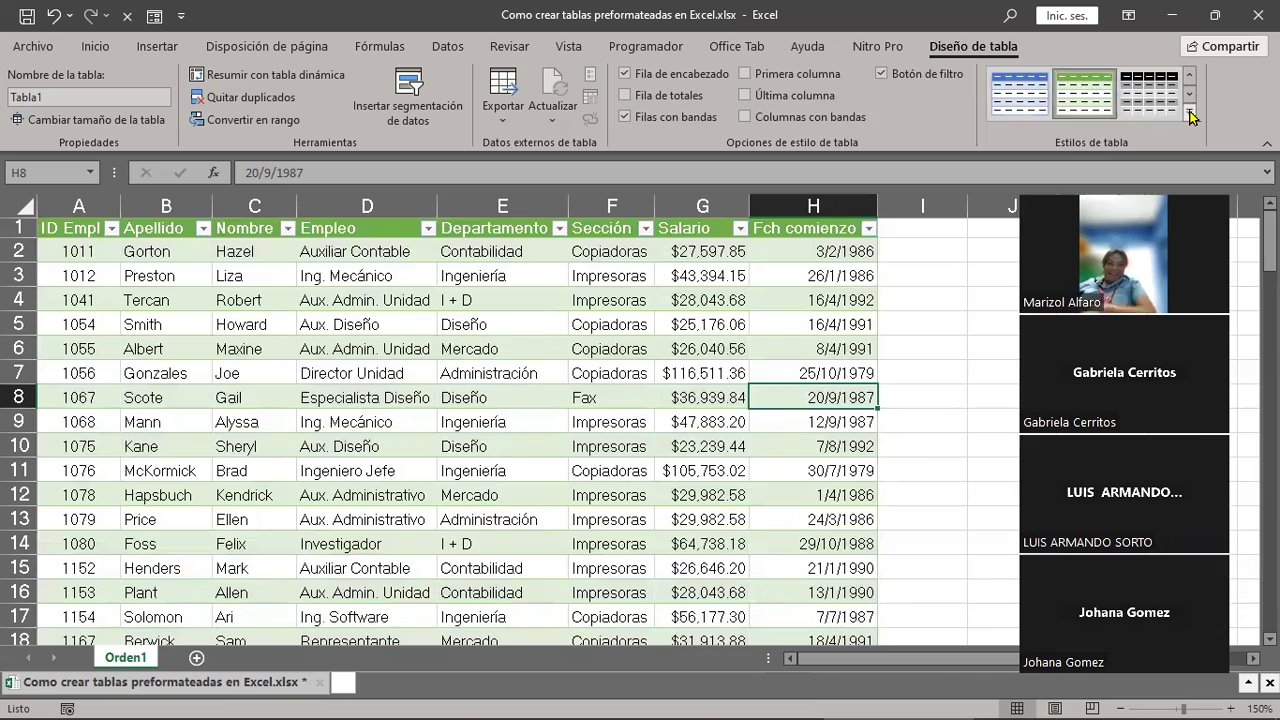
{"action": "left_click", "coordinate": [1189, 111]}
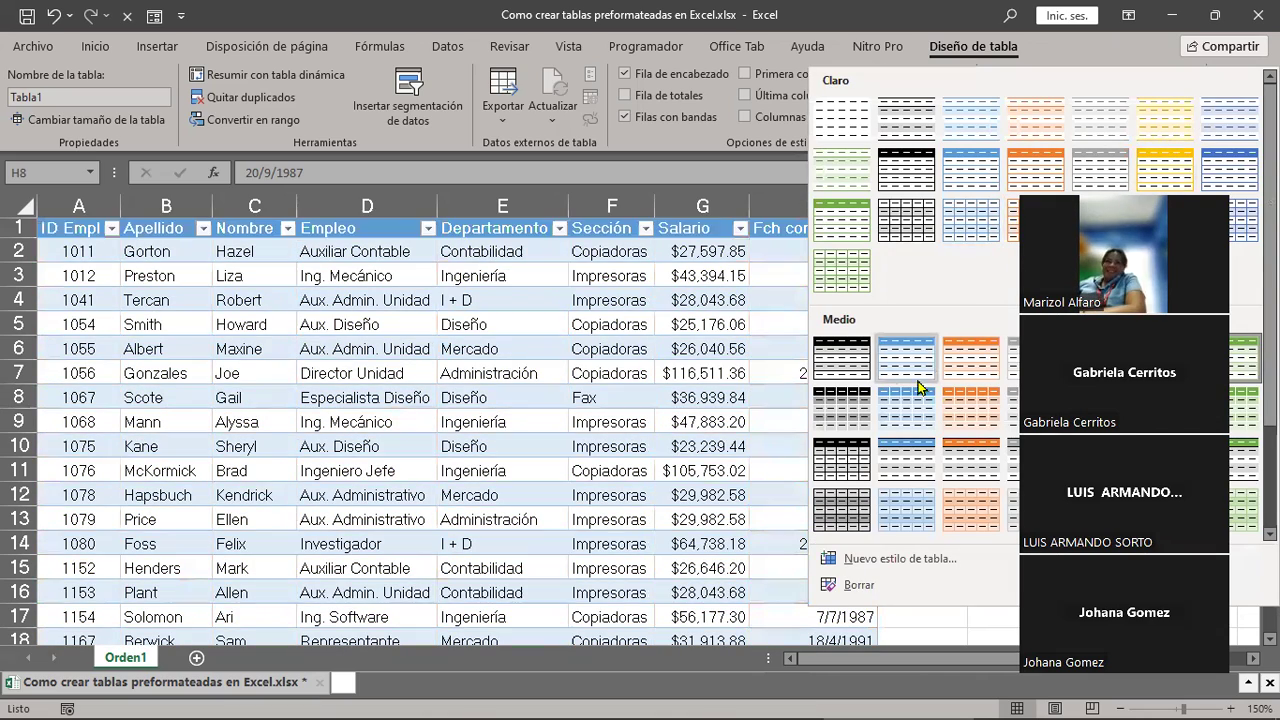
{"action": "left_click", "coordinate": [843, 366]}
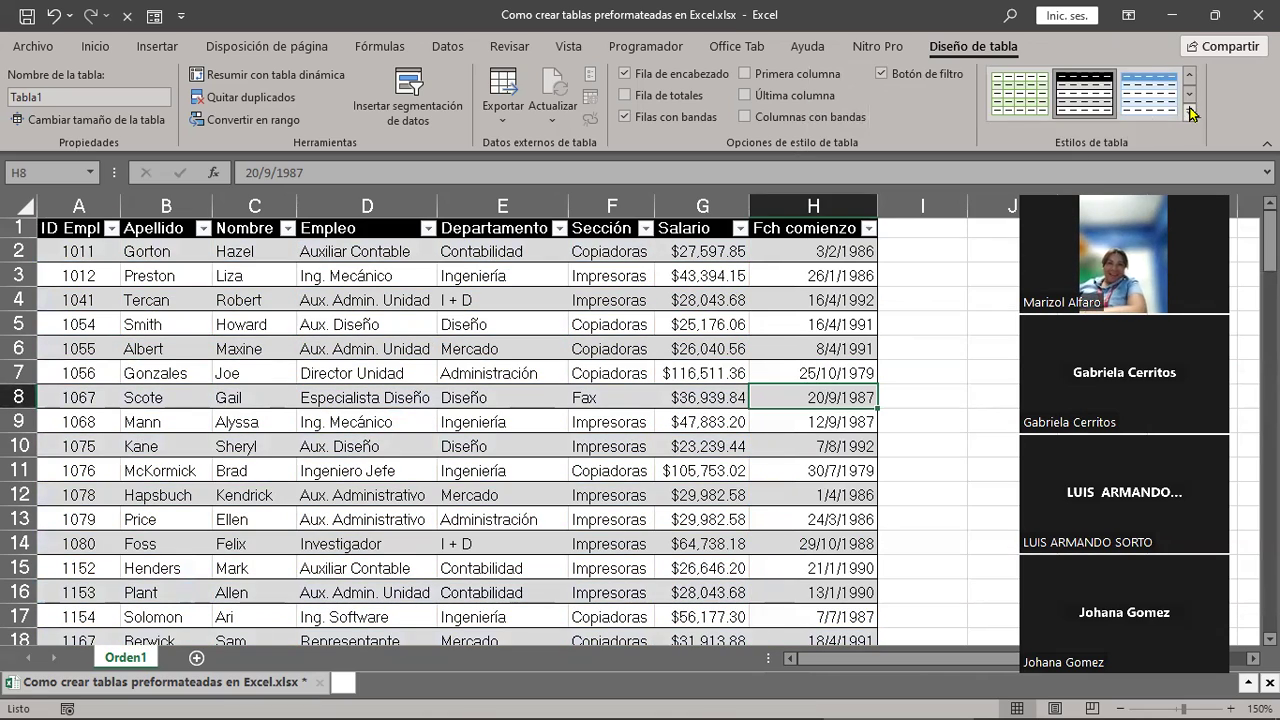
{"action": "left_click", "coordinate": [1191, 114]}
{"action": "left_click", "coordinate": [955, 455]}
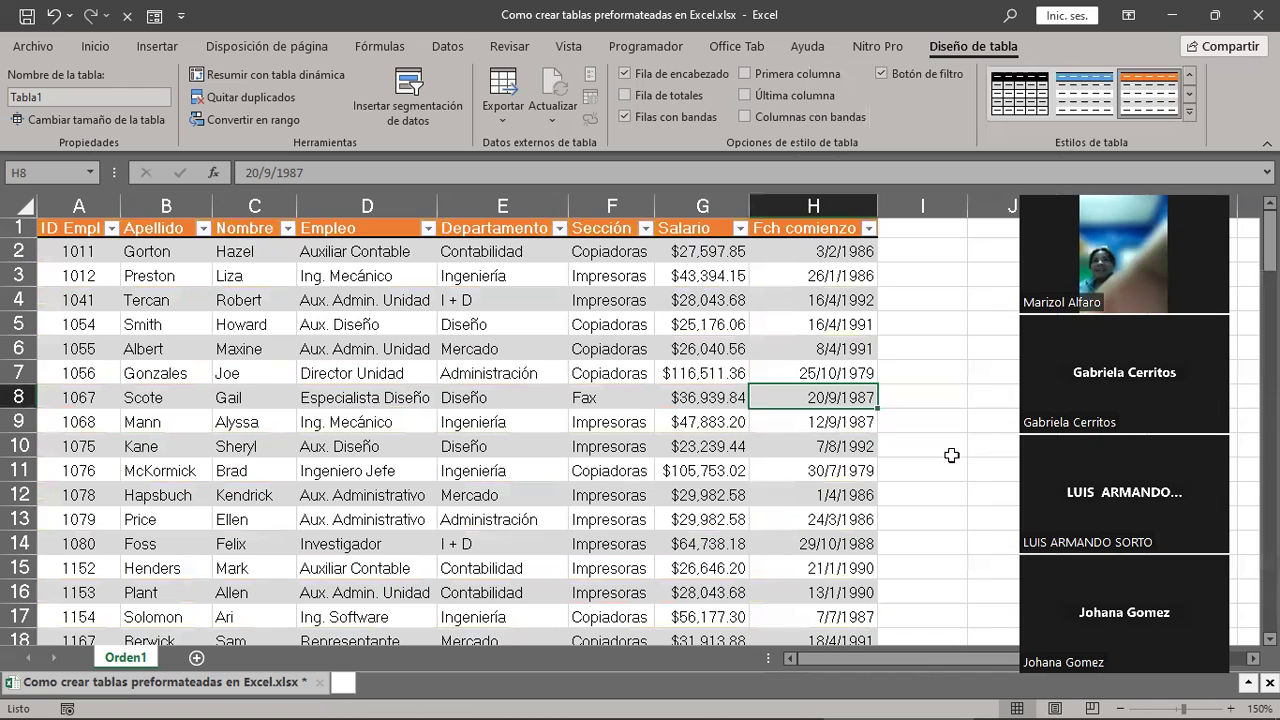
{"action": "left_click", "coordinate": [531, 376]}
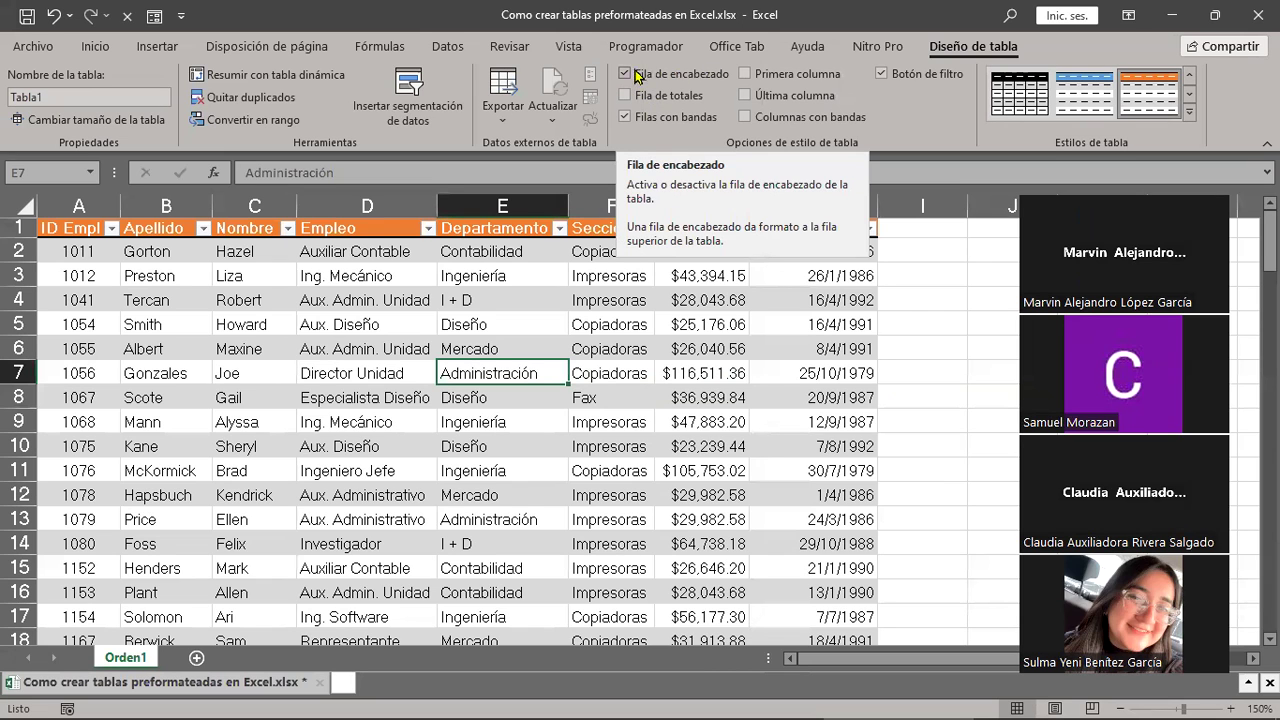
{"action": "left_click", "coordinate": [625, 76]}
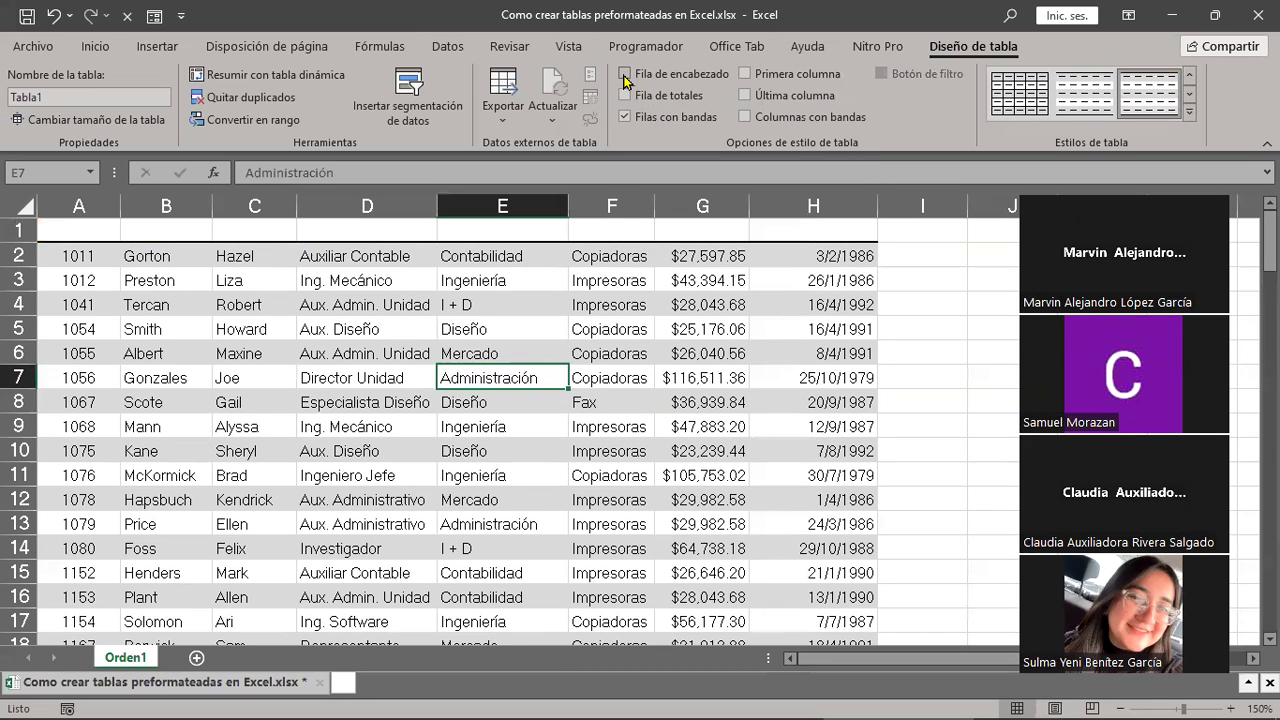
{"action": "left_click", "coordinate": [625, 76]}
{"action": "left_click", "coordinate": [625, 76]}
{"action": "left_click", "coordinate": [625, 76]}
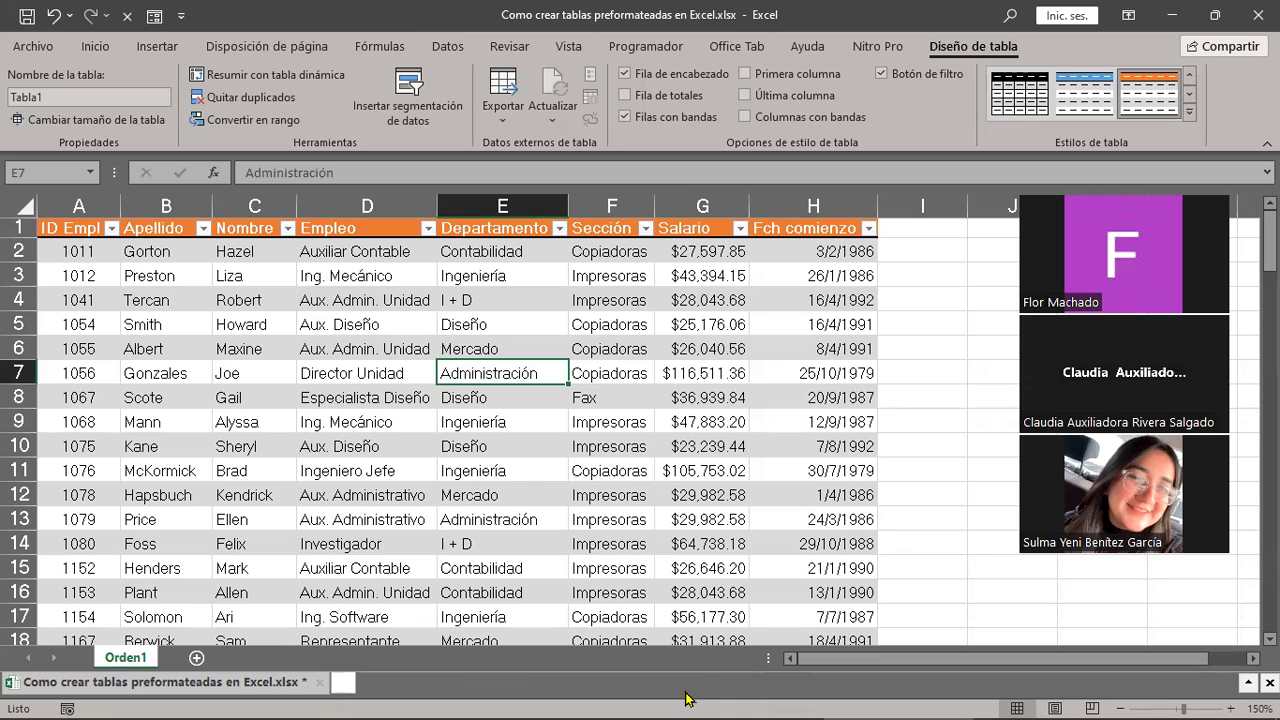
{"action": "scroll", "coordinate": [640, 523], "scroll_direction": "down", "scroll_amount": 6}
{"action": "scroll", "coordinate": [640, 523], "scroll_direction": "down", "scroll_amount": 4}
{"action": "scroll", "coordinate": [640, 523], "scroll_direction": "down", "scroll_amount": 2}
{"action": "scroll", "coordinate": [640, 523], "scroll_direction": "down", "scroll_amount": 4}
{"action": "scroll", "coordinate": [640, 523], "scroll_direction": "up", "scroll_amount": 4}
{"action": "scroll", "coordinate": [640, 523], "scroll_direction": "up", "scroll_amount": 4}
{"action": "scroll", "coordinate": [640, 523], "scroll_direction": "up", "scroll_amount": 5}
{"action": "scroll", "coordinate": [640, 523], "scroll_direction": "up", "scroll_amount": 2}
{"action": "left_click", "coordinate": [745, 74]}
{"action": "left_click", "coordinate": [745, 74]}
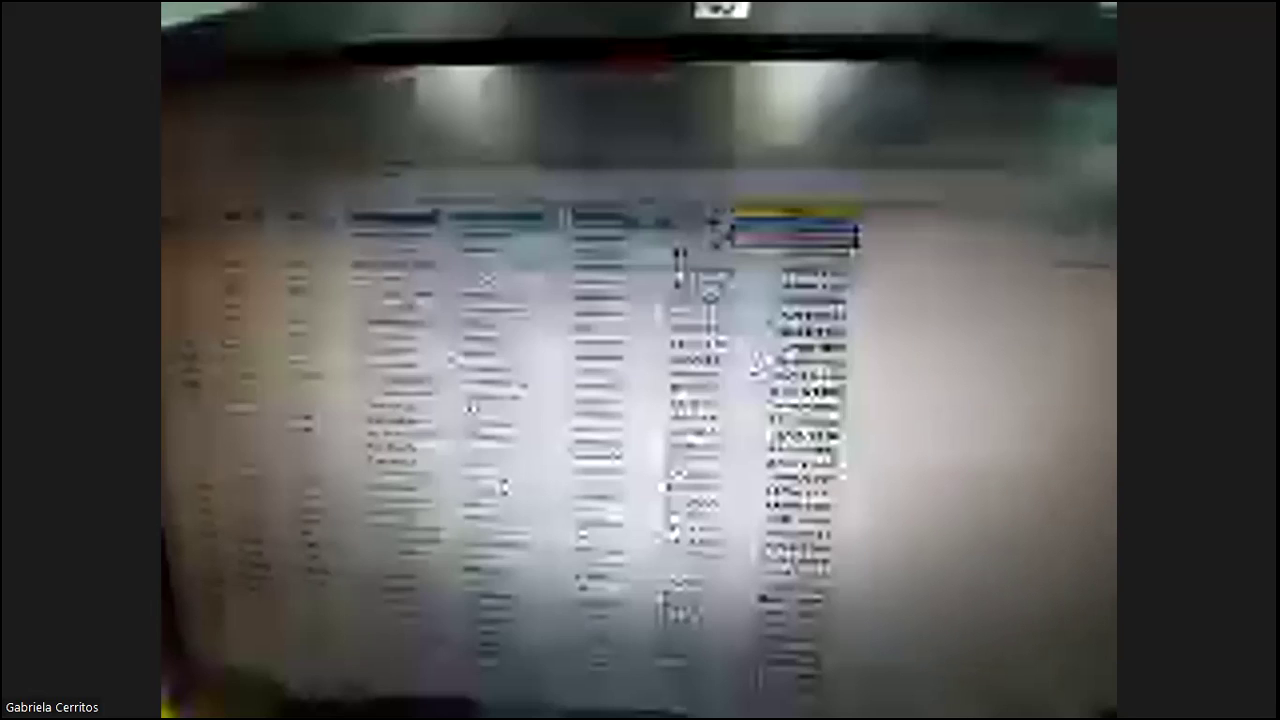
Step: Return from the participant's video view to the shared Excel employee table
{"action": "scroll", "coordinate": [760, 365], "scroll_direction": "down", "scroll_amount": 3}
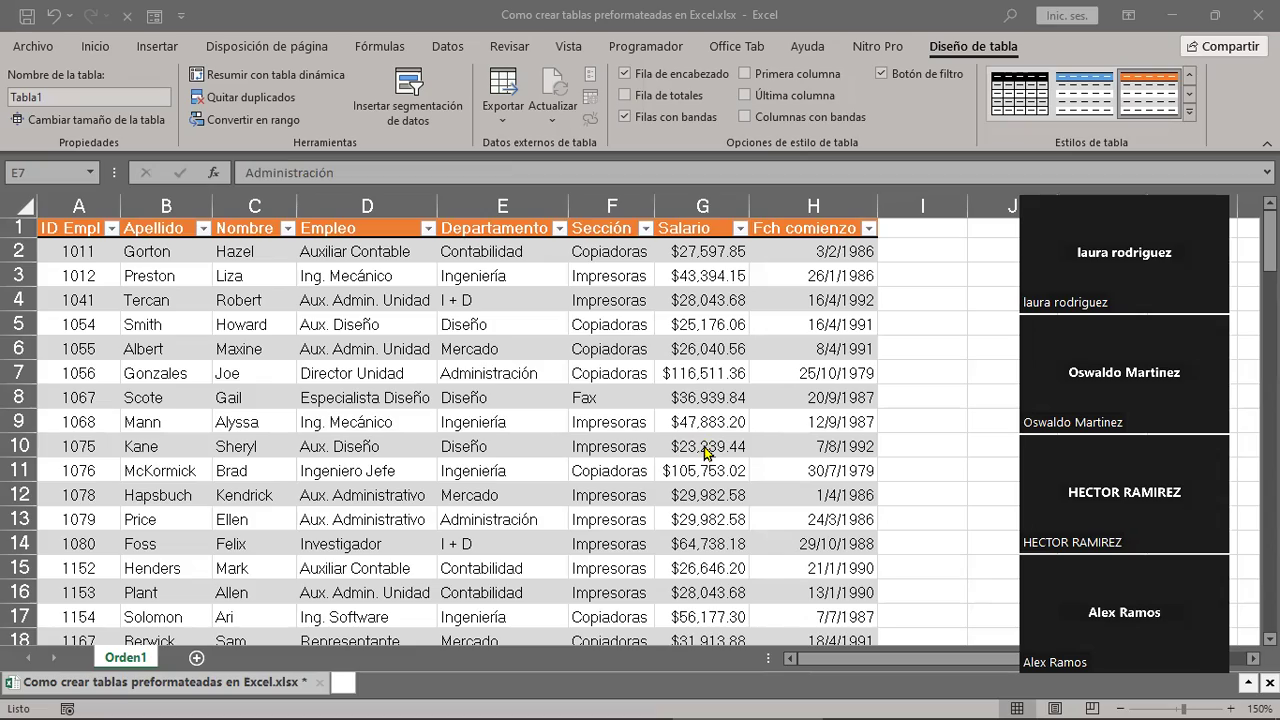
Step: Scroll down until the table's last employee record at row 115 is visible
{"action": "scroll", "coordinate": [705, 452], "scroll_direction": "down", "scroll_amount": 5}
{"action": "scroll", "coordinate": [705, 452], "scroll_direction": "down", "scroll_amount": 3}
{"action": "scroll", "coordinate": [705, 452], "scroll_direction": "down", "scroll_amount": 3}
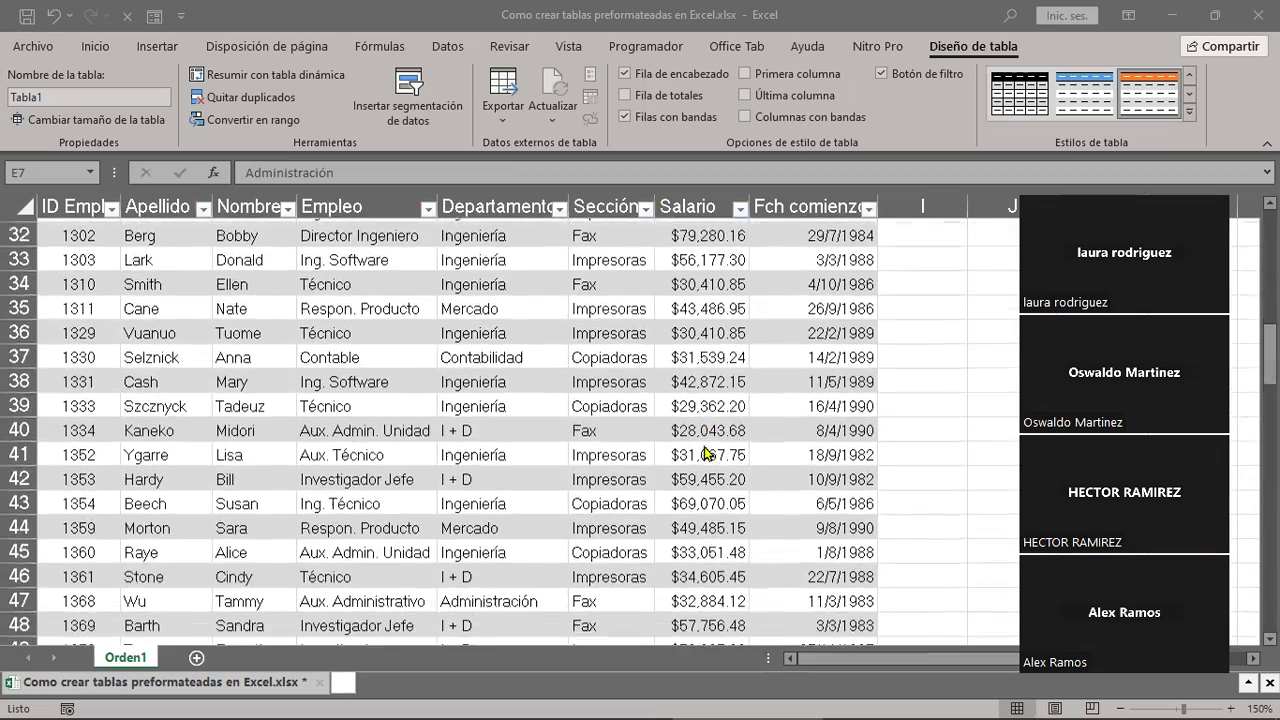
{"action": "scroll", "coordinate": [705, 452], "scroll_direction": "down", "scroll_amount": 4}
{"action": "scroll", "coordinate": [705, 452], "scroll_direction": "down", "scroll_amount": 4}
{"action": "scroll", "coordinate": [705, 452], "scroll_direction": "down", "scroll_amount": 5}
{"action": "scroll", "coordinate": [705, 452], "scroll_direction": "down", "scroll_amount": 3}
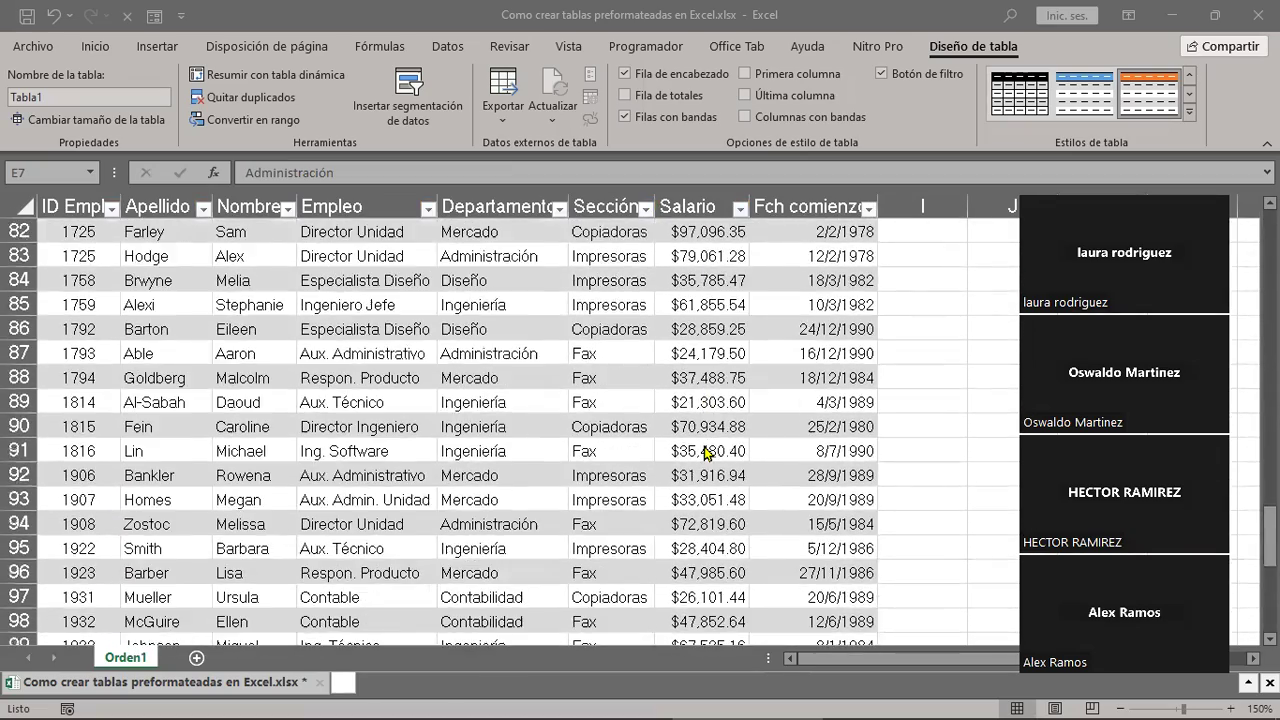
{"action": "scroll", "coordinate": [705, 452], "scroll_direction": "down", "scroll_amount": 3}
{"action": "scroll", "coordinate": [705, 452], "scroll_direction": "down", "scroll_amount": 3}
{"action": "scroll", "coordinate": [705, 452], "scroll_direction": "down", "scroll_amount": 3}
{"action": "scroll", "coordinate": [705, 452], "scroll_direction": "down", "scroll_amount": 1}
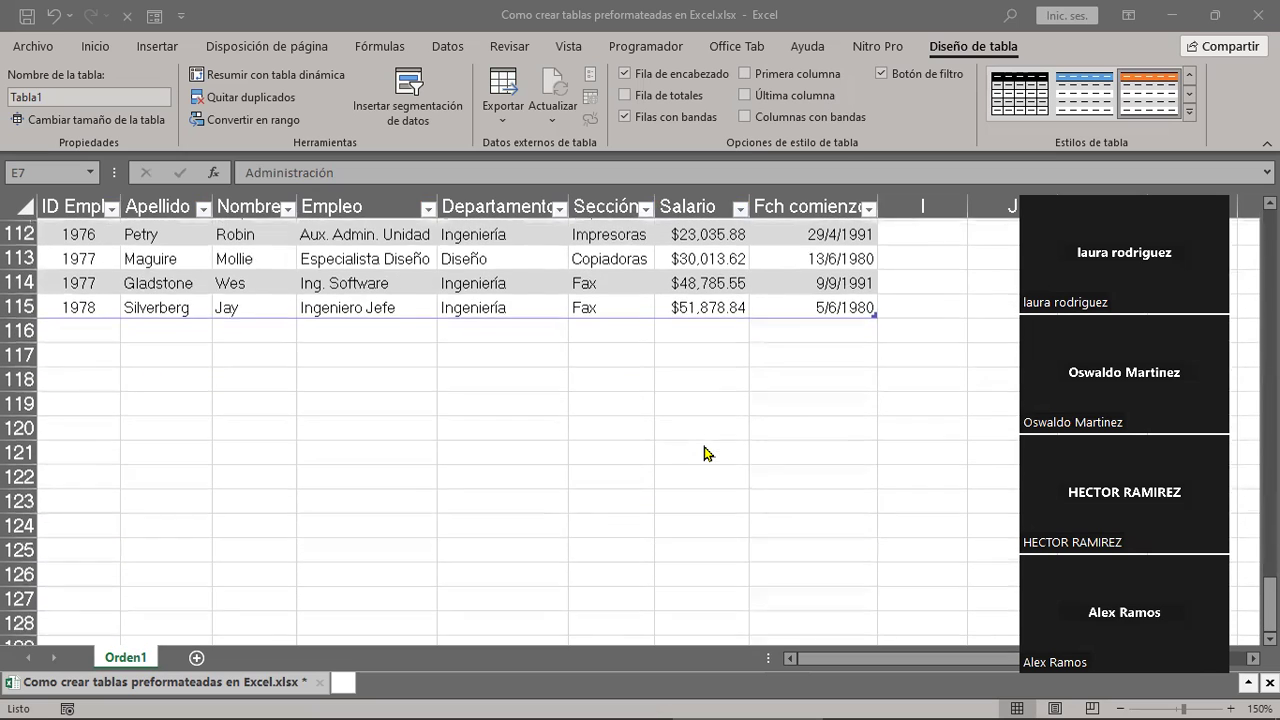
{"action": "scroll", "coordinate": [705, 452], "scroll_direction": "up", "scroll_amount": 2}
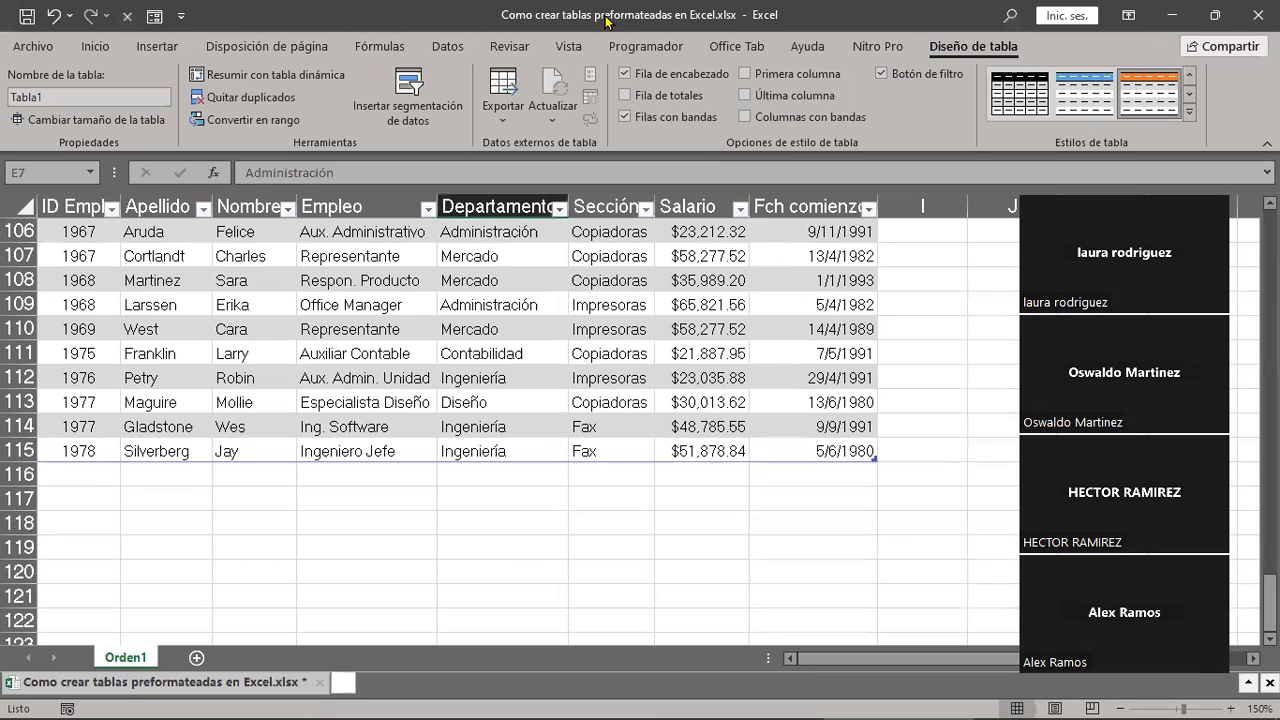
Step: Enable Fila de totales to add row 116, then open the Fch comienzo total choices
{"action": "left_click", "coordinate": [625, 96]}
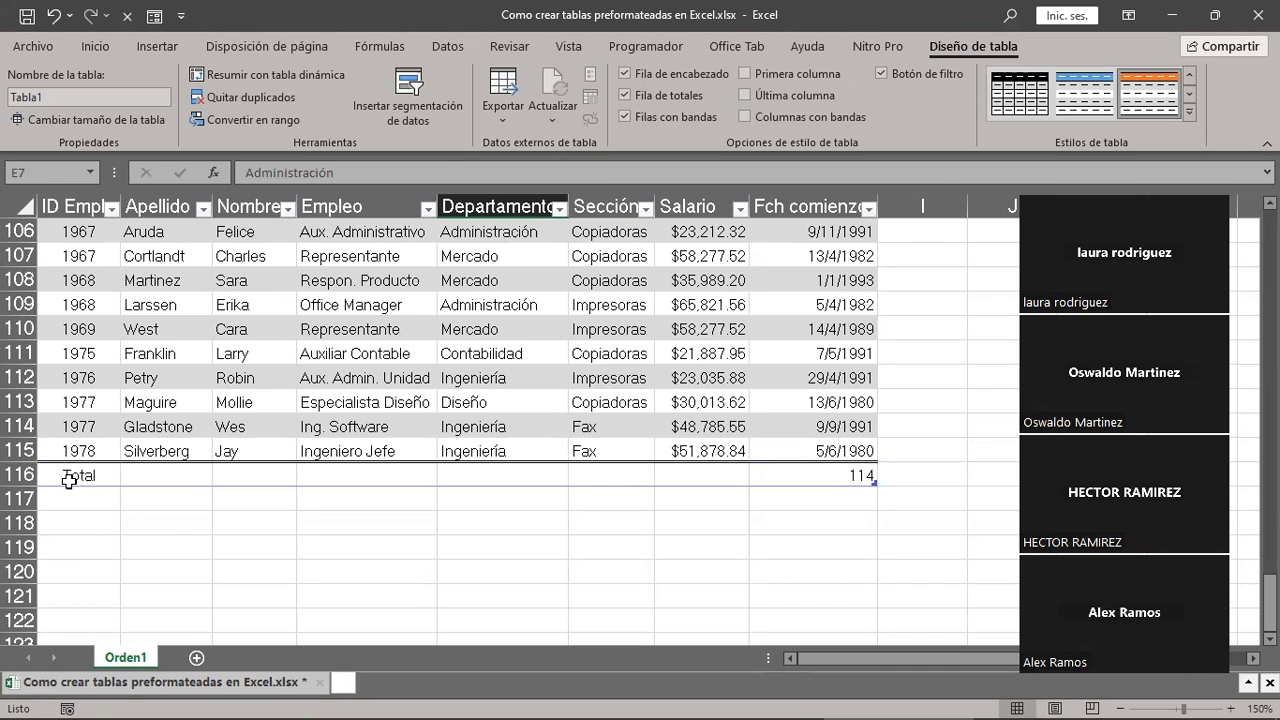
{"action": "left_click_drag", "start_coordinate": [61, 473], "coordinate": [856, 470]}
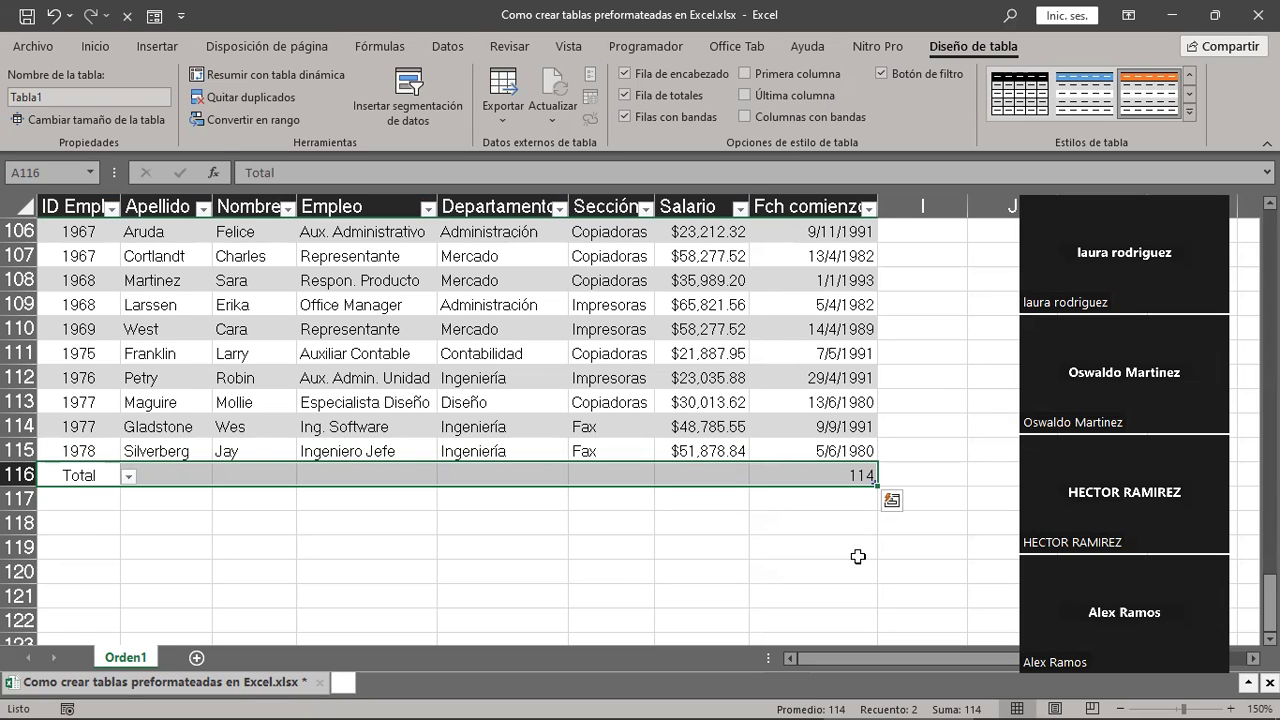
{"action": "left_click", "coordinate": [826, 472]}
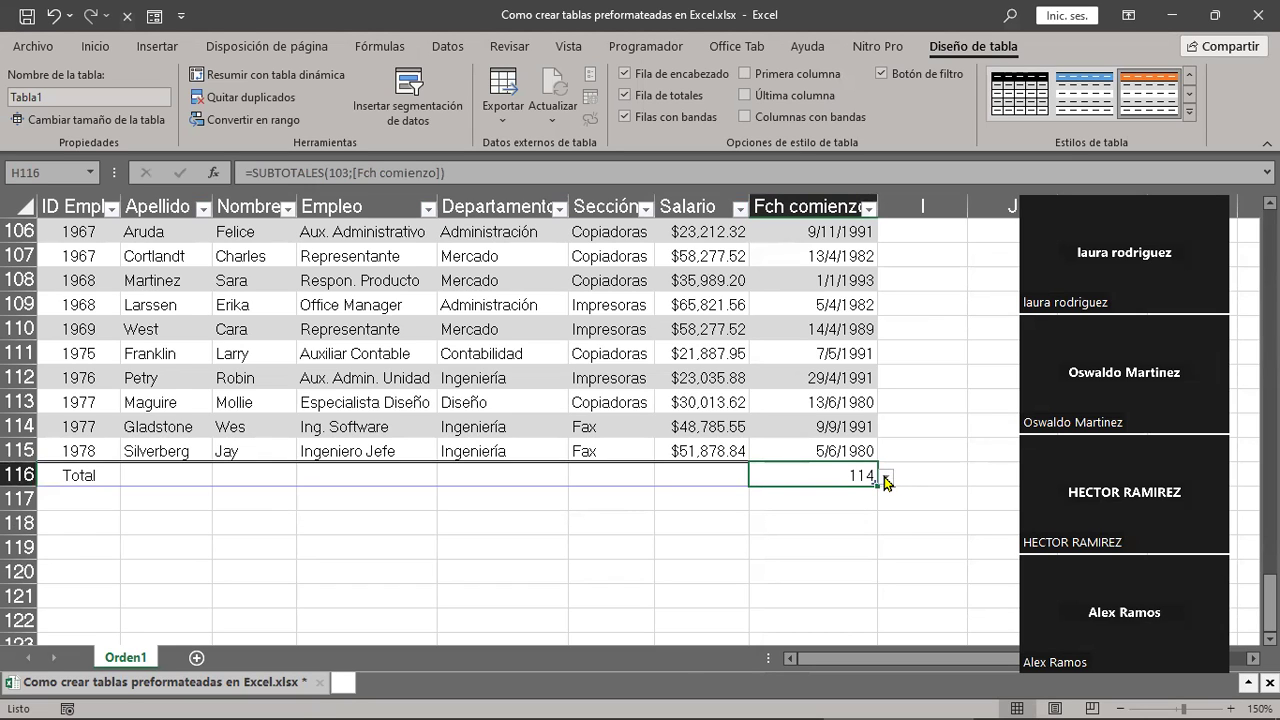
{"action": "left_click", "coordinate": [886, 477]}
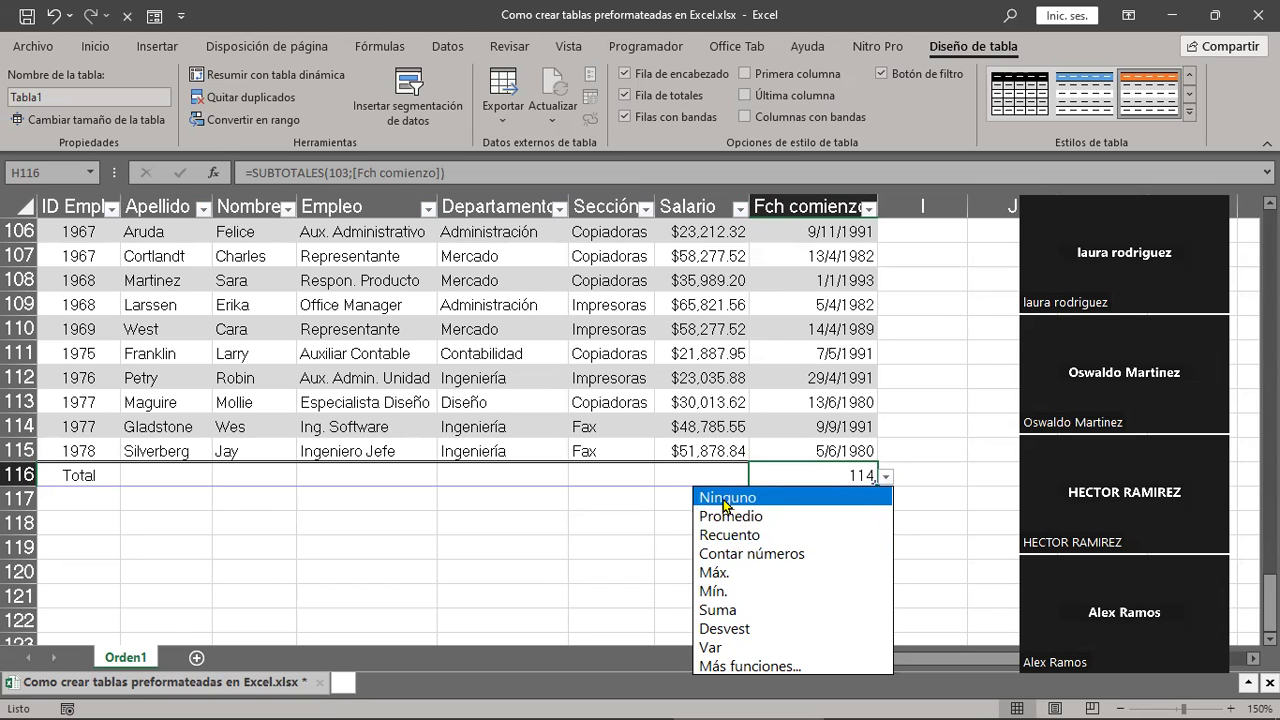
Step: Set Fch comienzo's total to Ninguno, Salario's to Suma, and autofit column G
{"action": "left_click", "coordinate": [728, 500]}
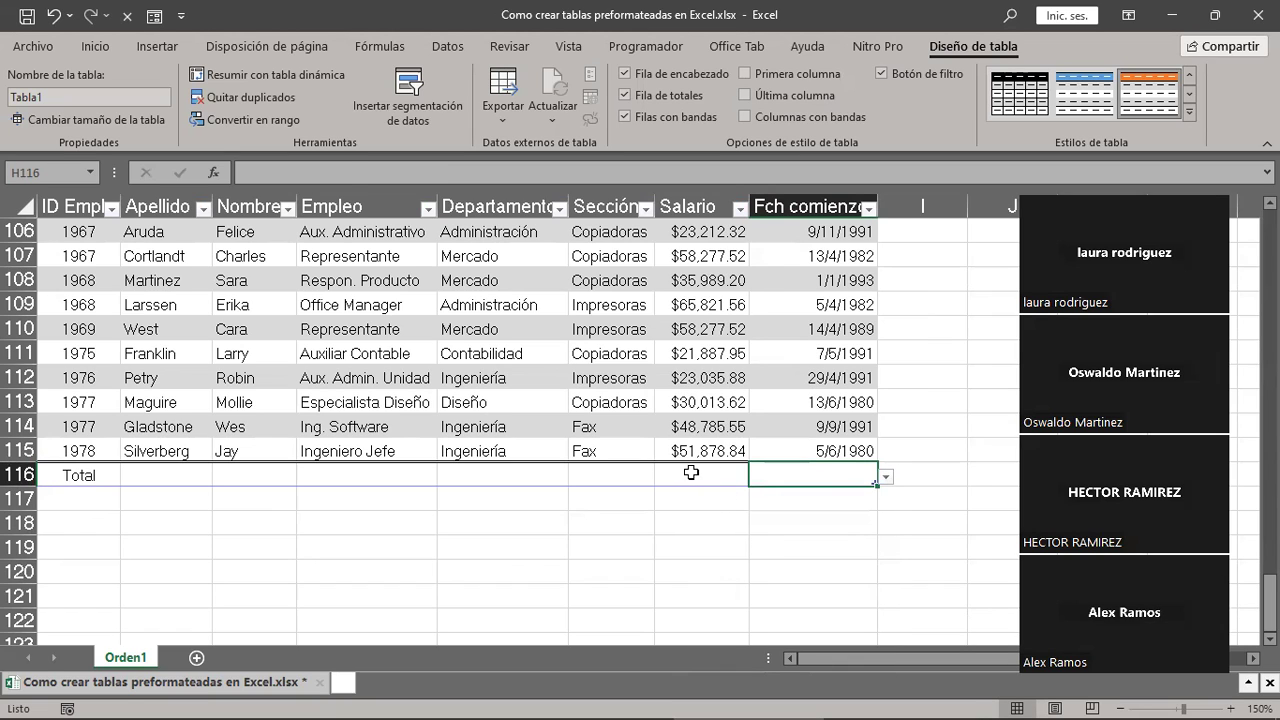
{"action": "left_click", "coordinate": [693, 471]}
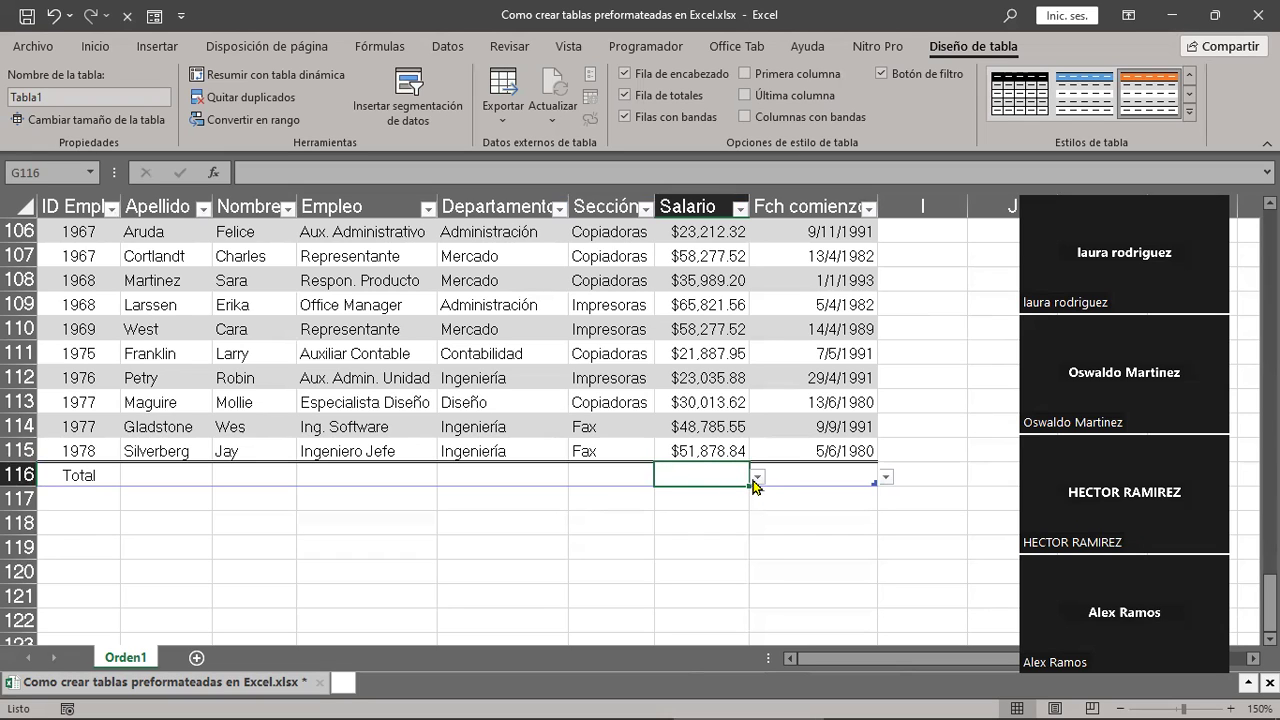
{"action": "left_click", "coordinate": [756, 480]}
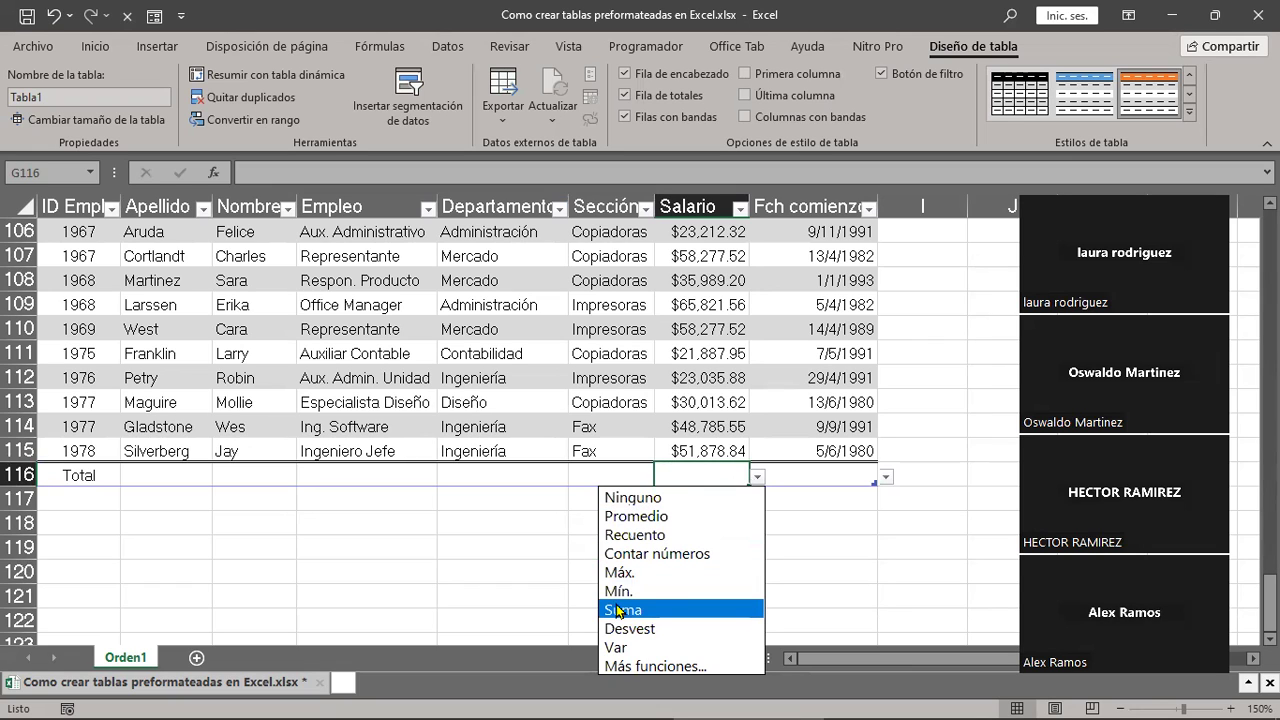
{"action": "left_click", "coordinate": [646, 609]}
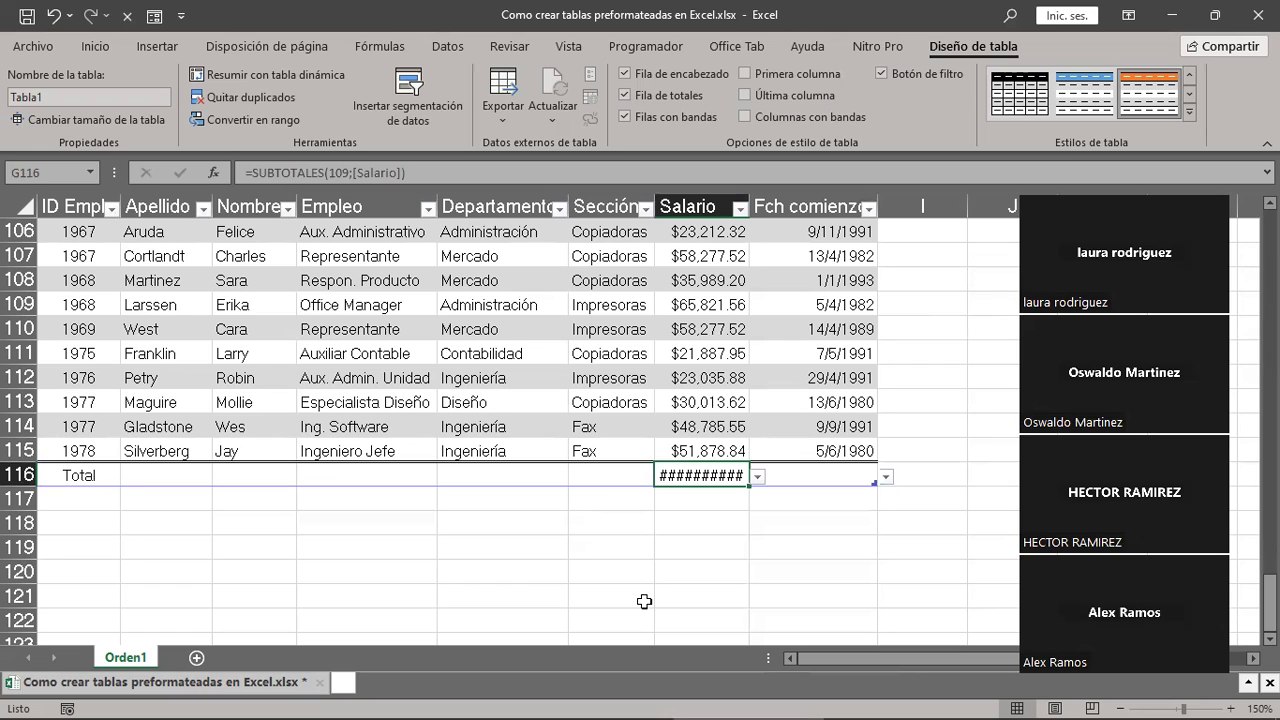
{"action": "double_click", "coordinate": [751, 210]}
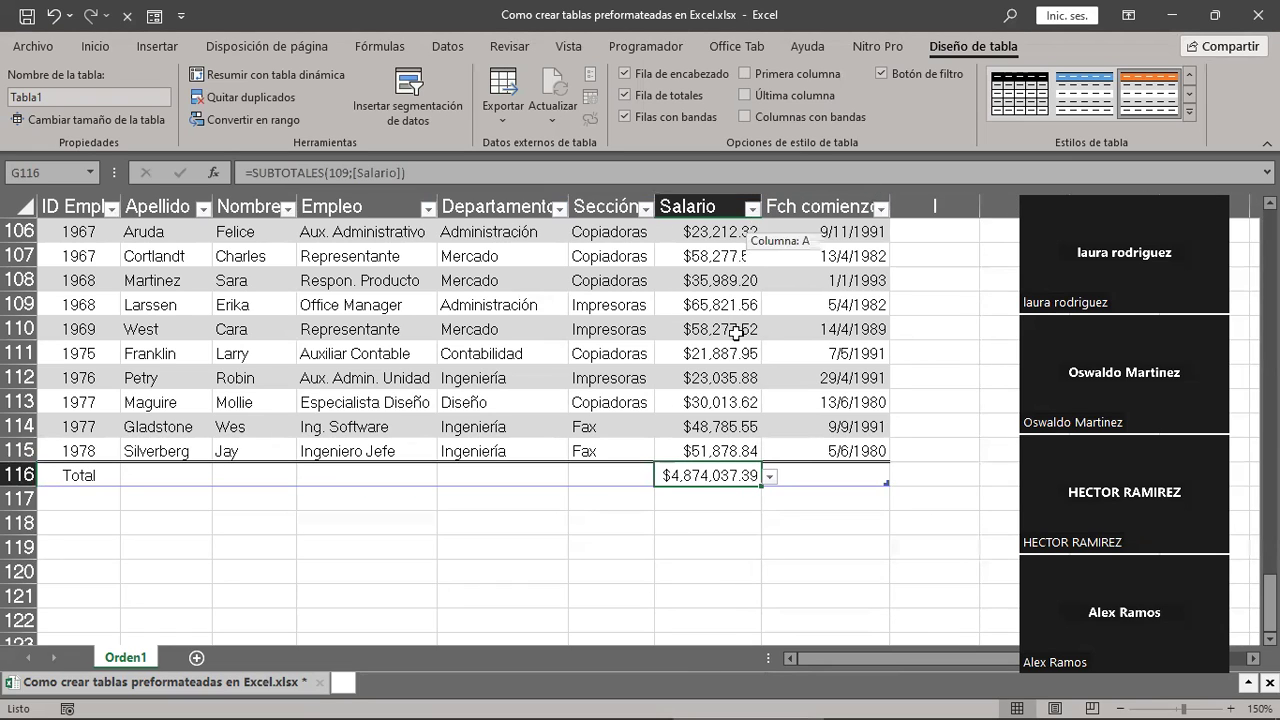
{"action": "left_click", "coordinate": [735, 541]}
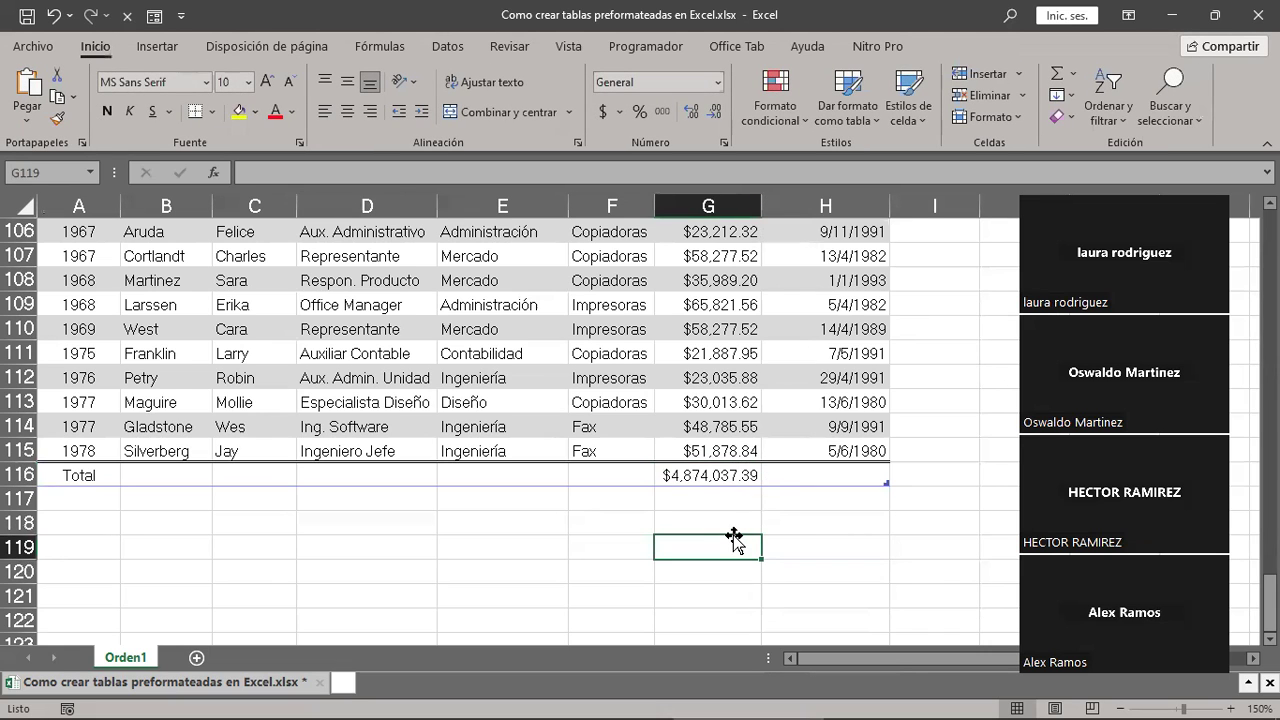
{"action": "left_click", "coordinate": [711, 473]}
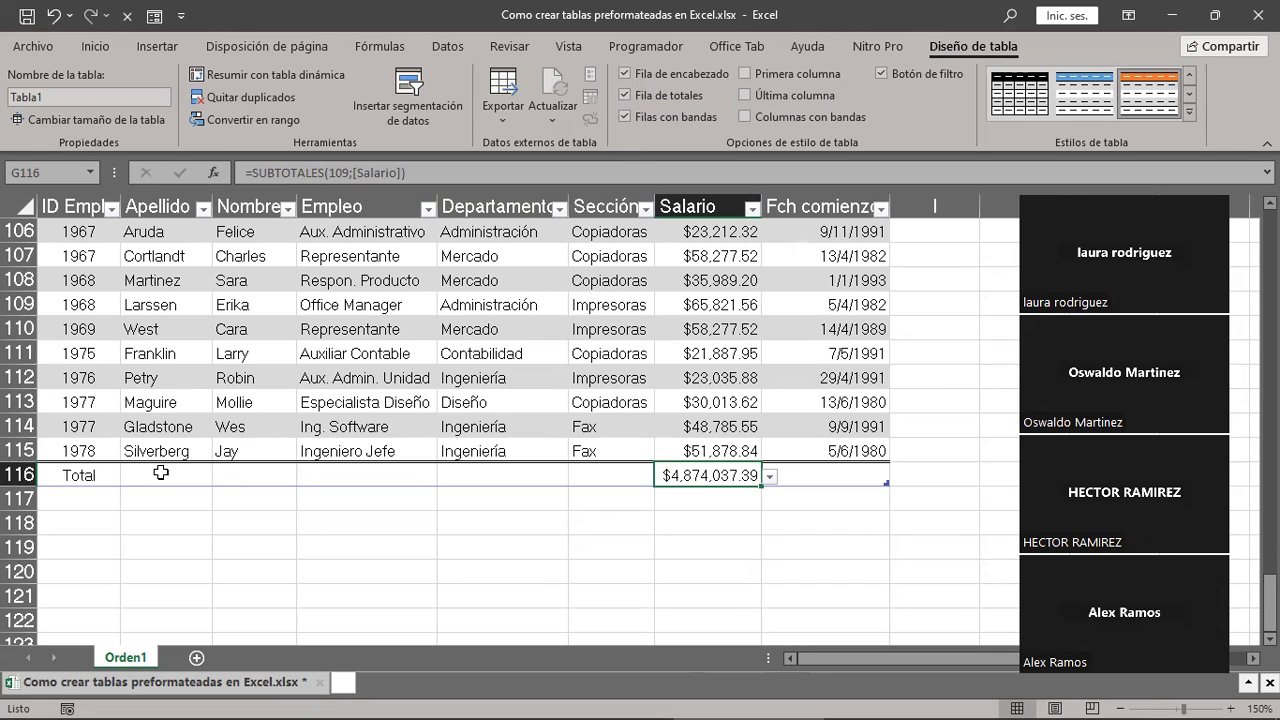
Step: Set the Apellido total in B116 to Recuento so it shows 114
{"action": "left_click", "coordinate": [160, 472]}
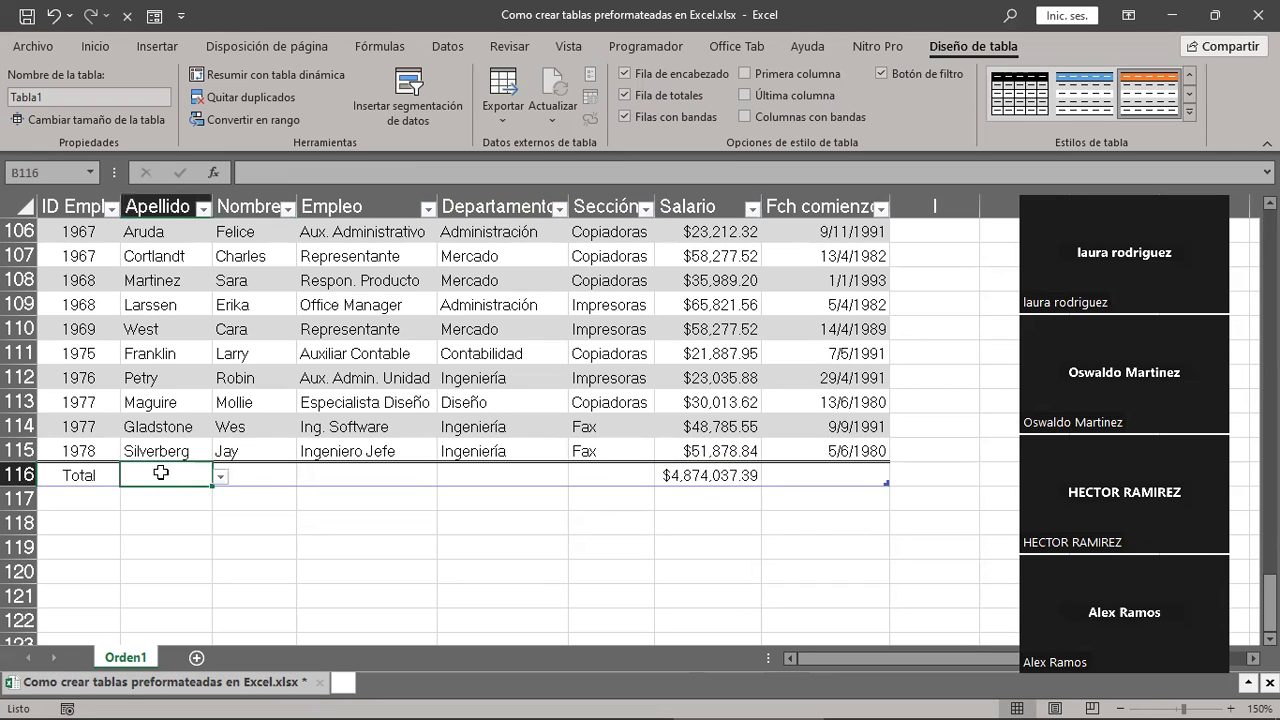
{"action": "left_click", "coordinate": [221, 477]}
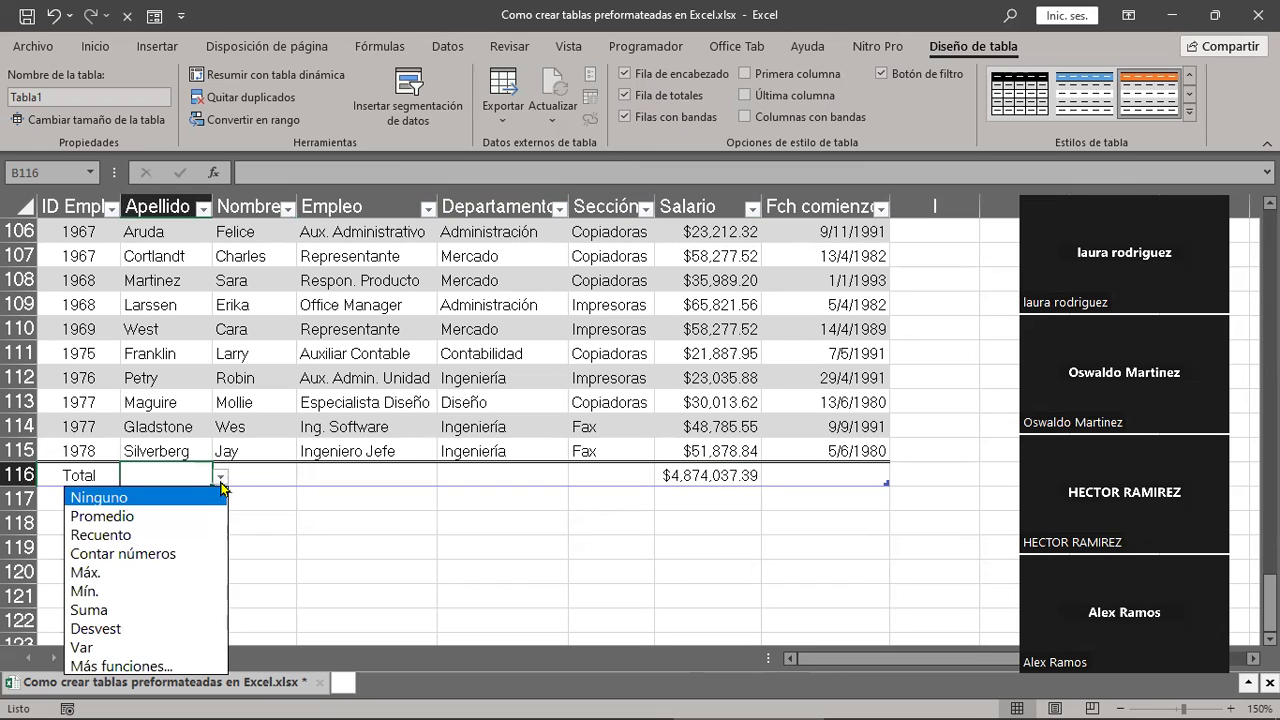
{"action": "left_click", "coordinate": [114, 536]}
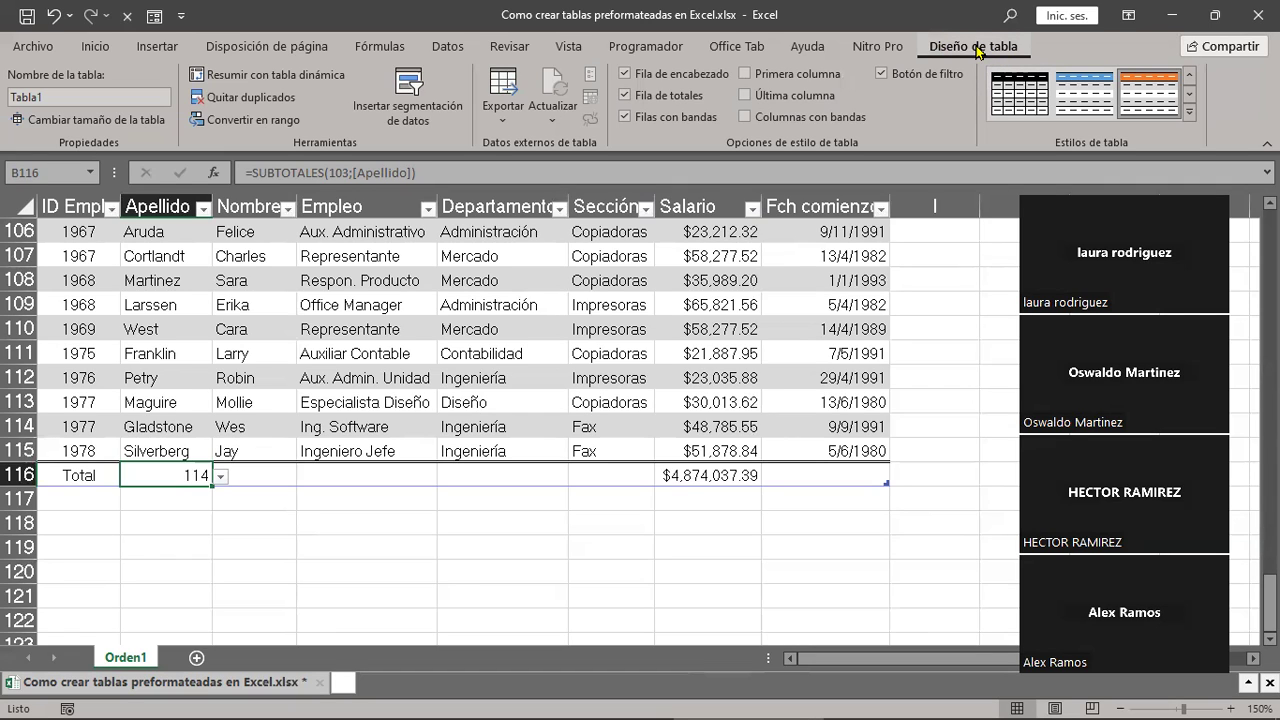
{"action": "left_click", "coordinate": [540, 326]}
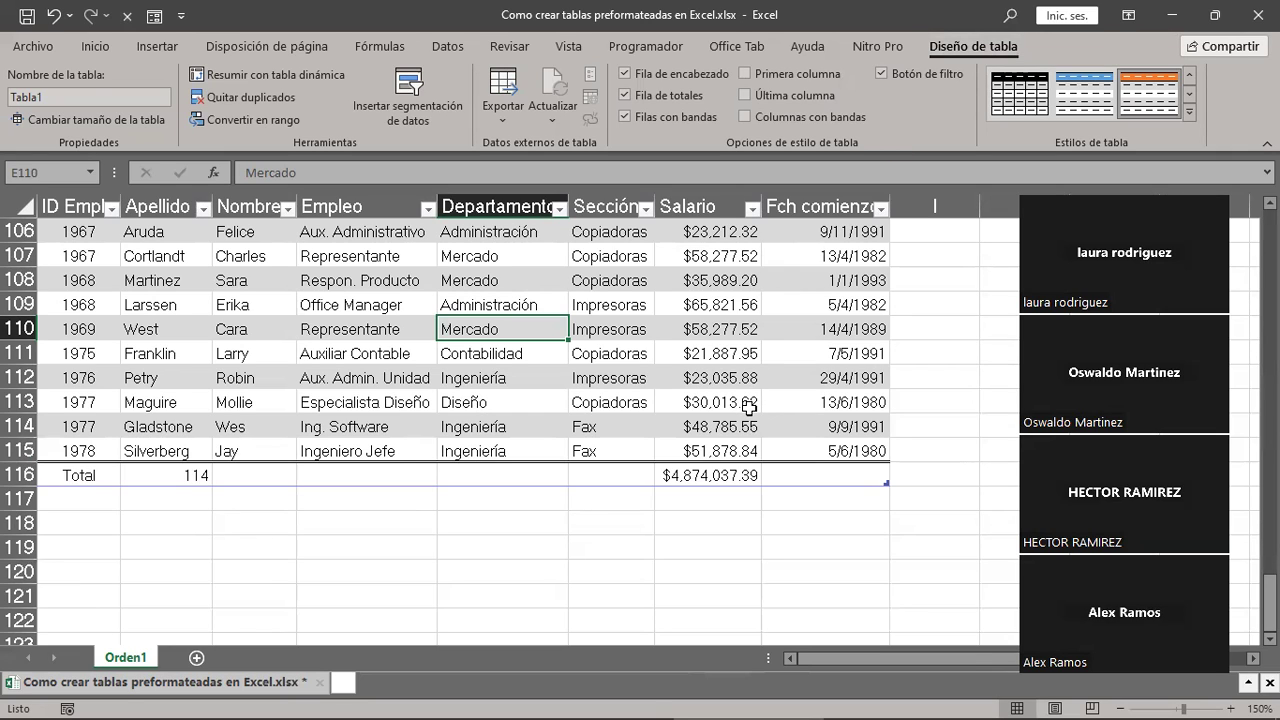
Step: From G116's total dropdown, open Más funciones and list functions in the Todo category
{"action": "left_click", "coordinate": [736, 475]}
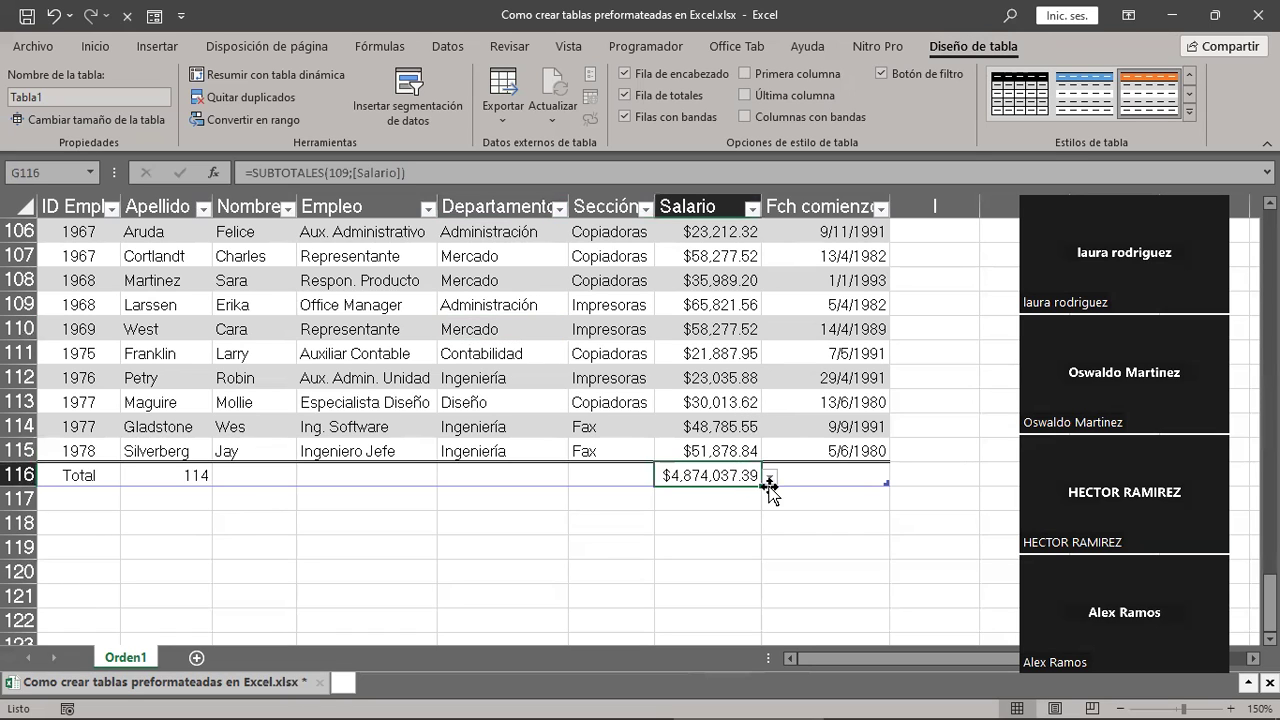
{"action": "left_click", "coordinate": [770, 477]}
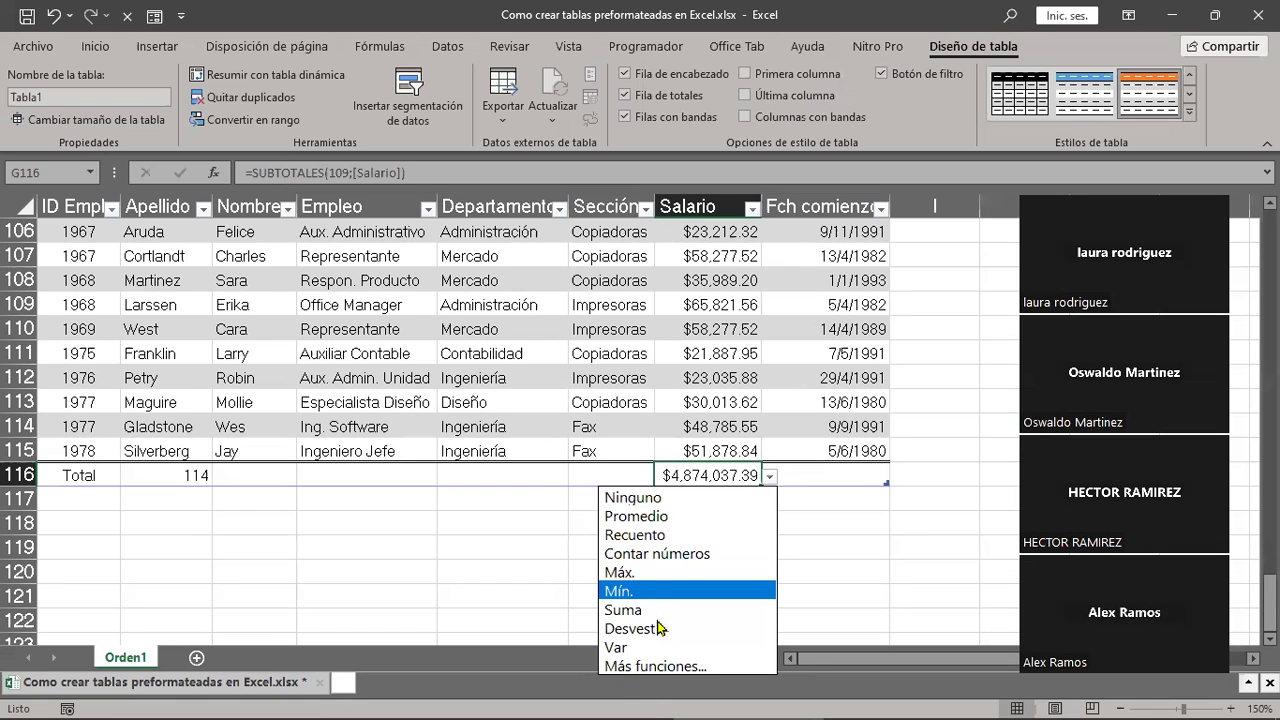
{"action": "left_click", "coordinate": [648, 666]}
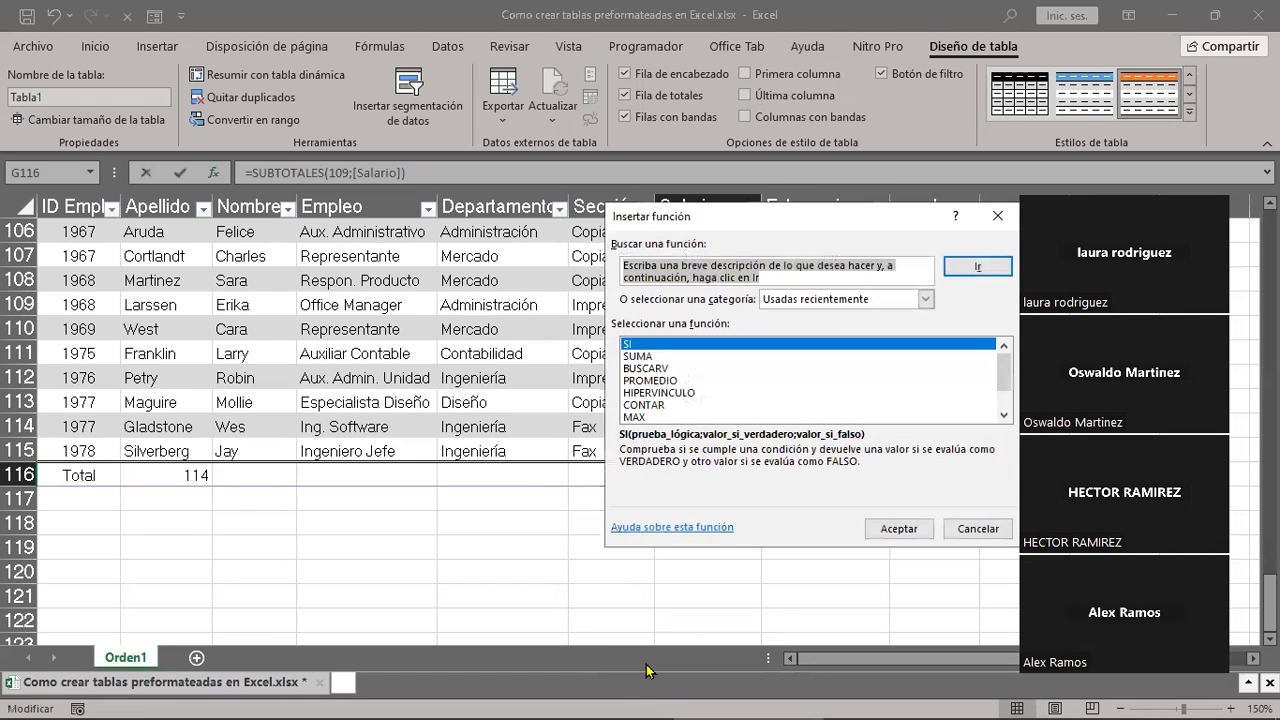
{"action": "left_click", "coordinate": [926, 299]}
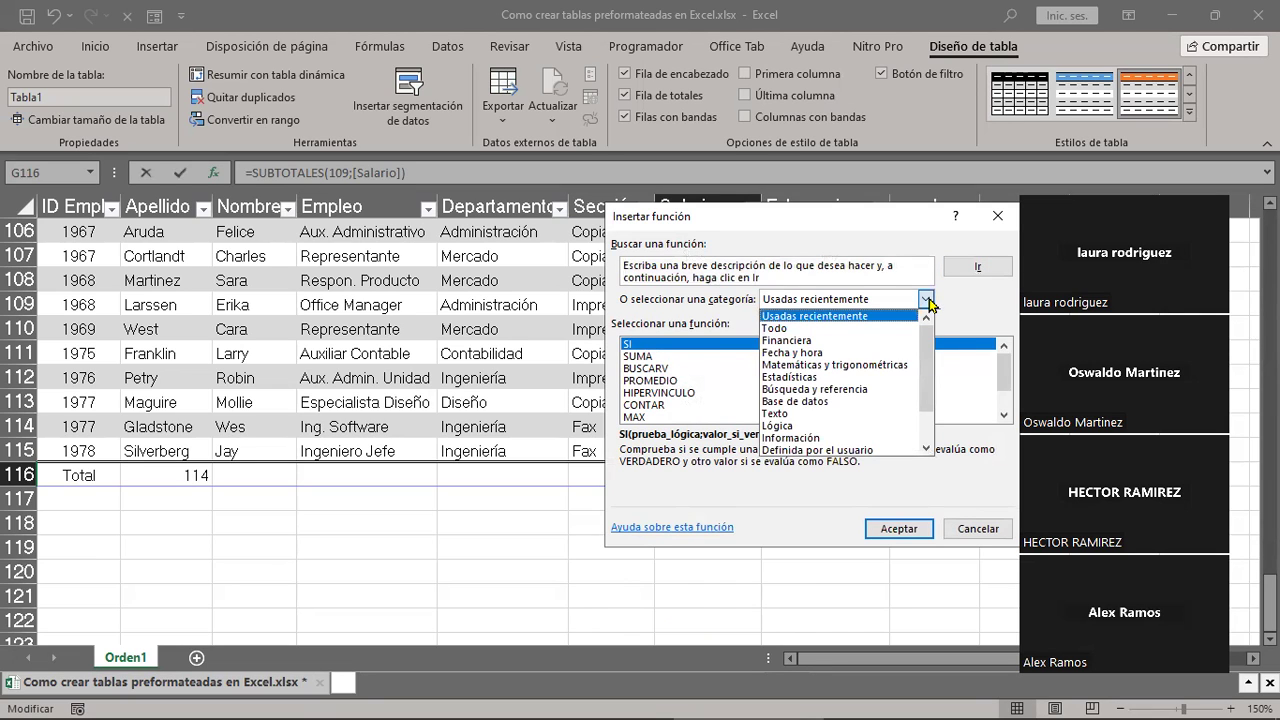
{"action": "left_click", "coordinate": [790, 329]}
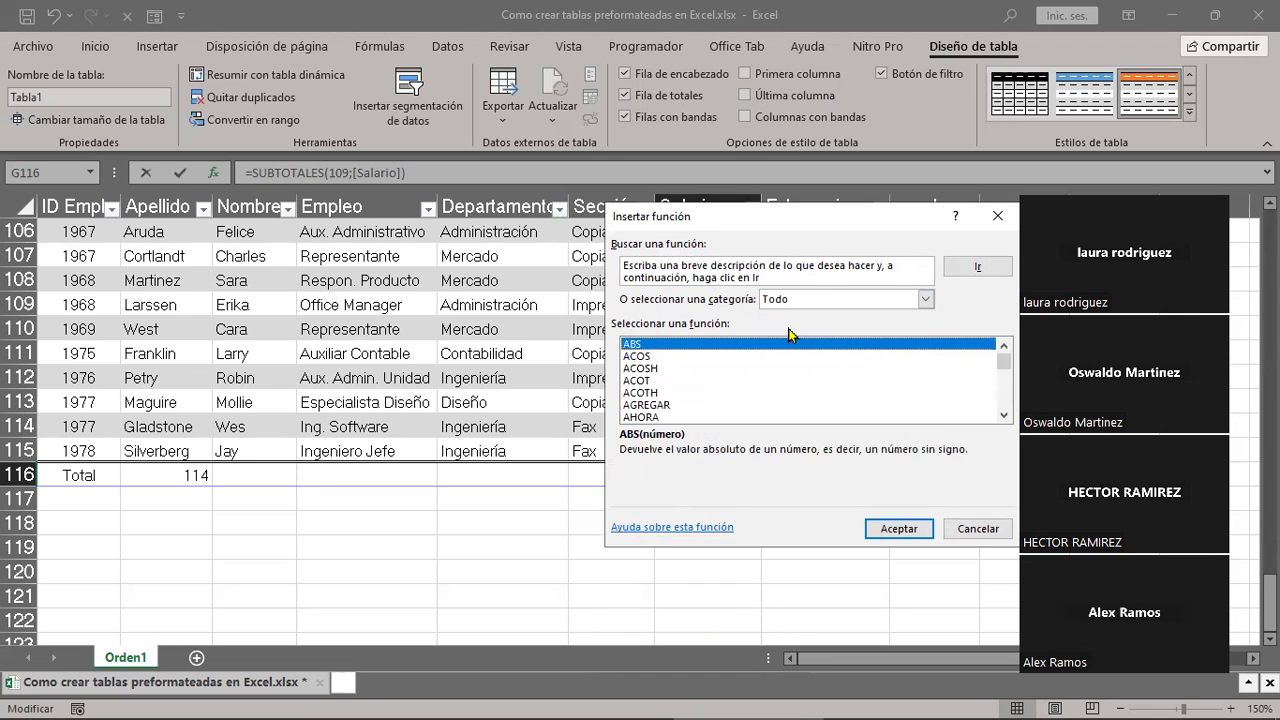
{"action": "left_click", "coordinate": [1004, 416]}
{"action": "left_click_drag", "start_coordinate": [1004, 414], "coordinate": [1004, 415]}
{"action": "left_click", "coordinate": [997, 215]}
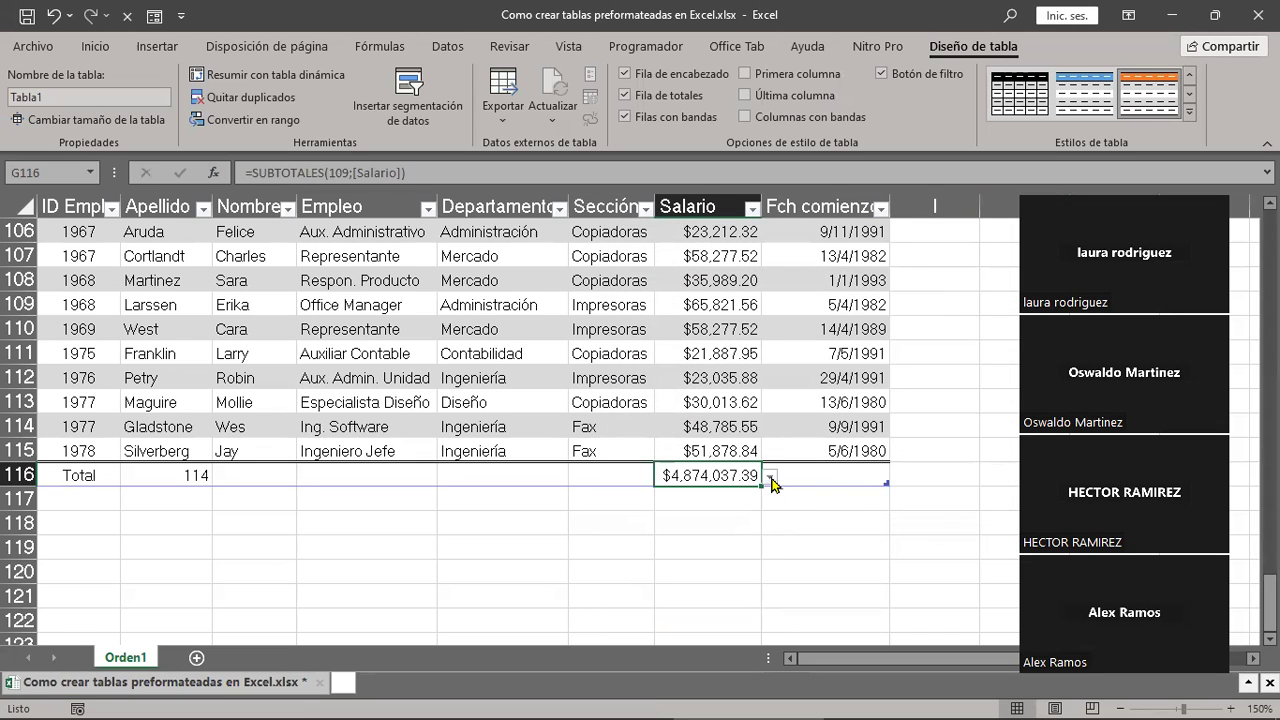
{"action": "left_click", "coordinate": [771, 477]}
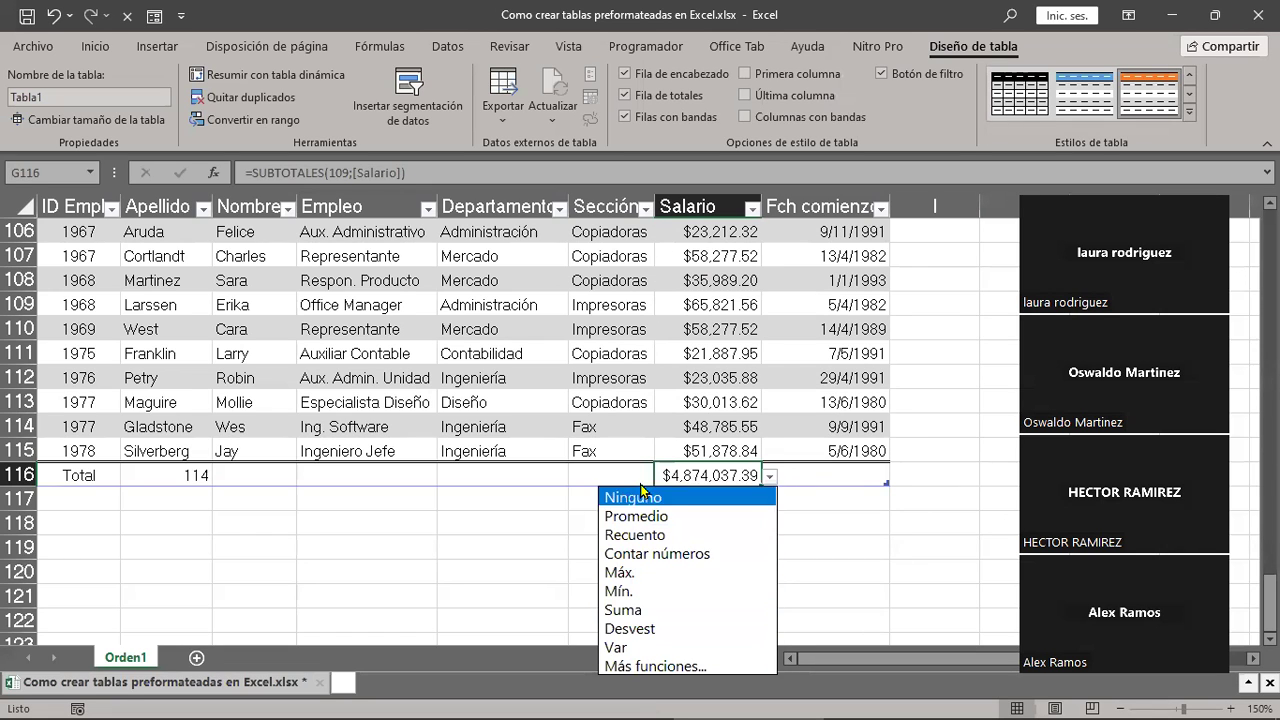
{"action": "left_click", "coordinate": [656, 667]}
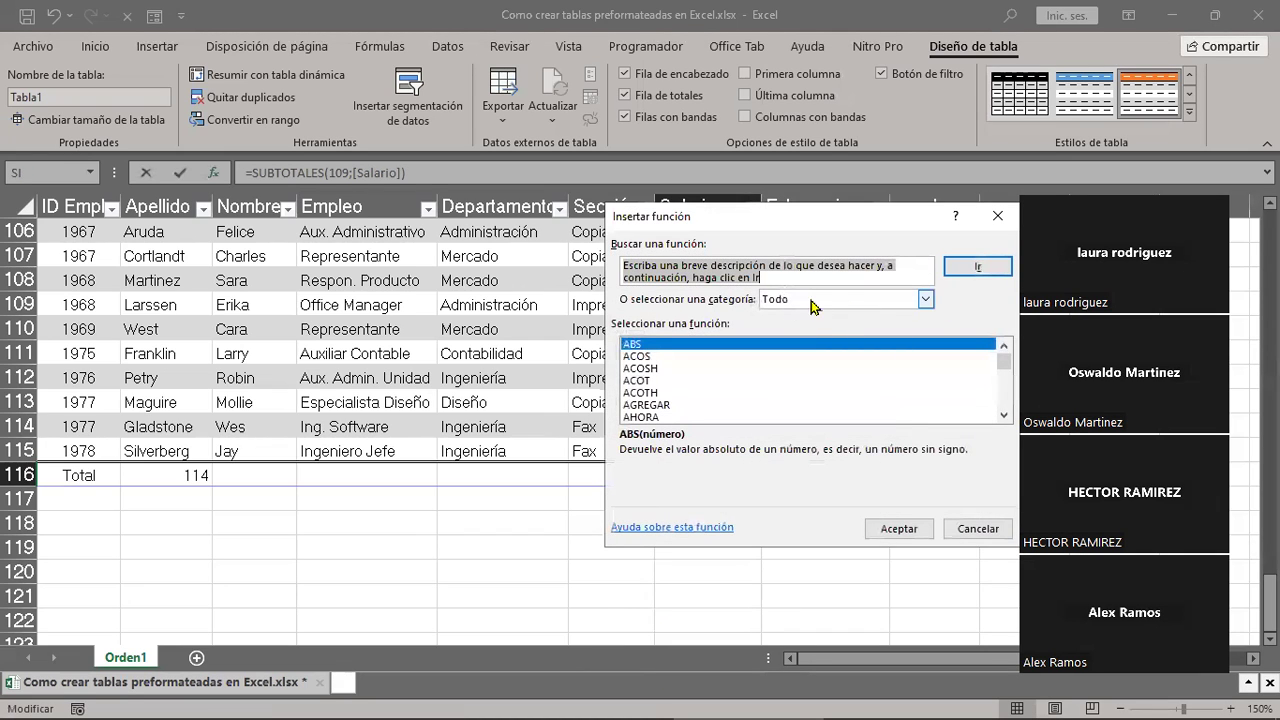
{"action": "left_click", "coordinate": [997, 220]}
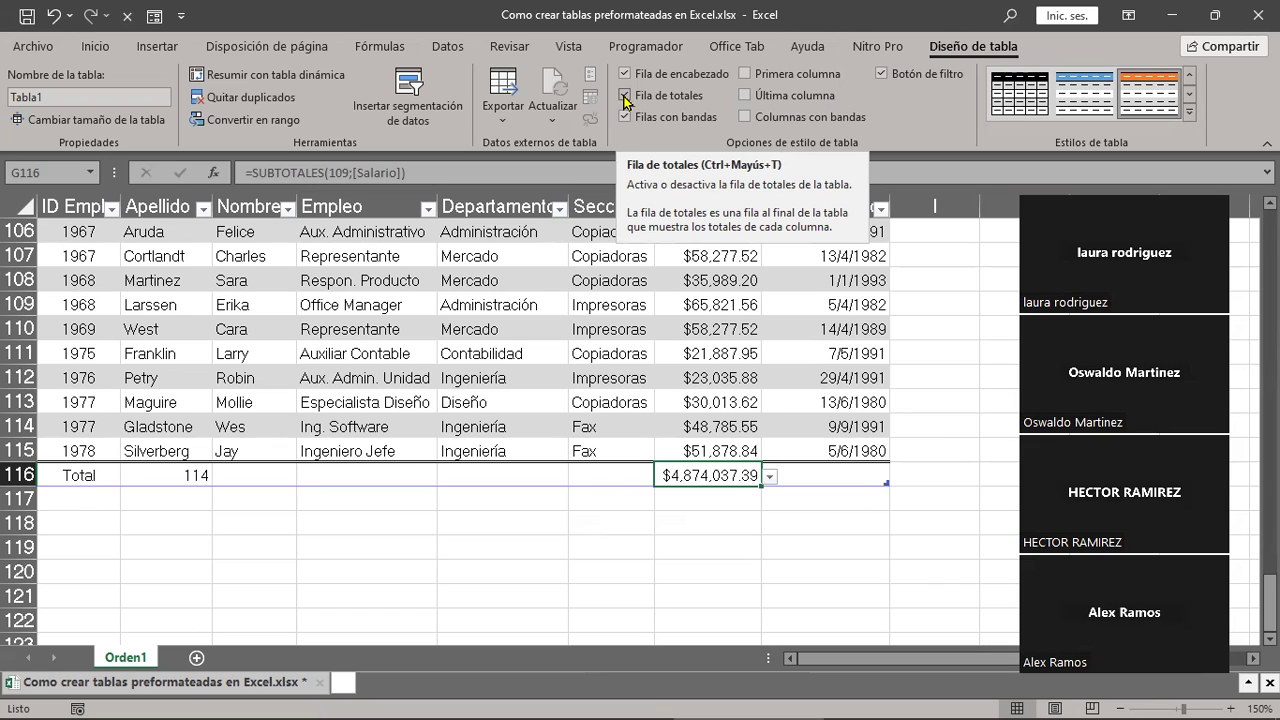
Step: Uncheck Fila de totales to drop the Total row, zoom to 180%, and select F110
{"action": "left_click", "coordinate": [625, 96]}
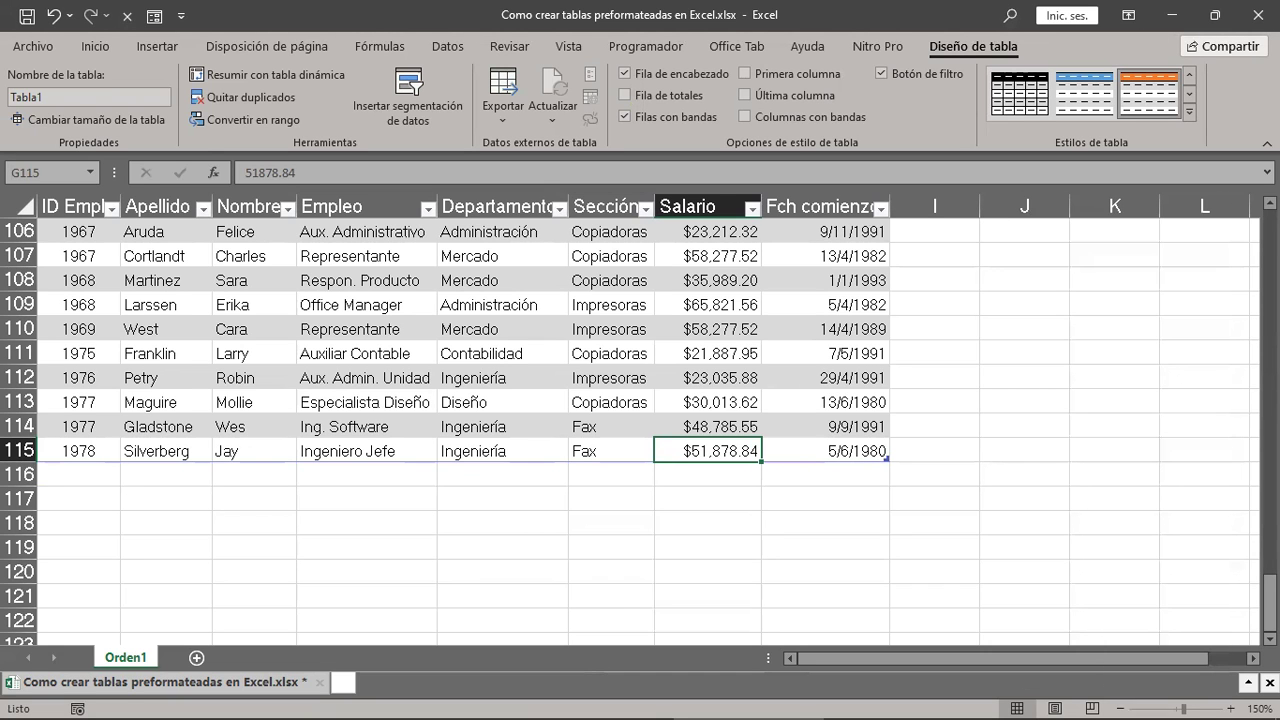
{"action": "left_click", "coordinate": [1228, 707]}
{"action": "left_click", "coordinate": [1228, 707]}
{"action": "left_click", "coordinate": [1228, 707]}
{"action": "scroll", "coordinate": [1093, 546], "scroll_direction": "down", "scroll_amount": 2}
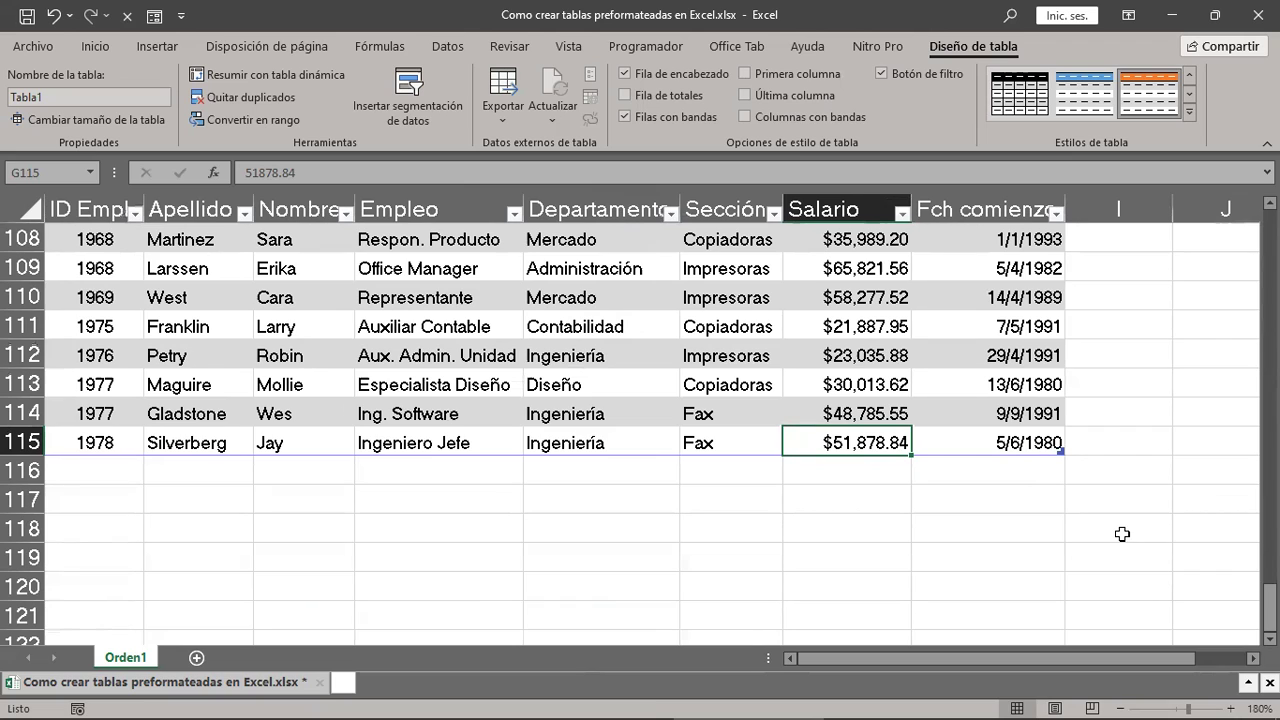
{"action": "left_click", "coordinate": [748, 300]}
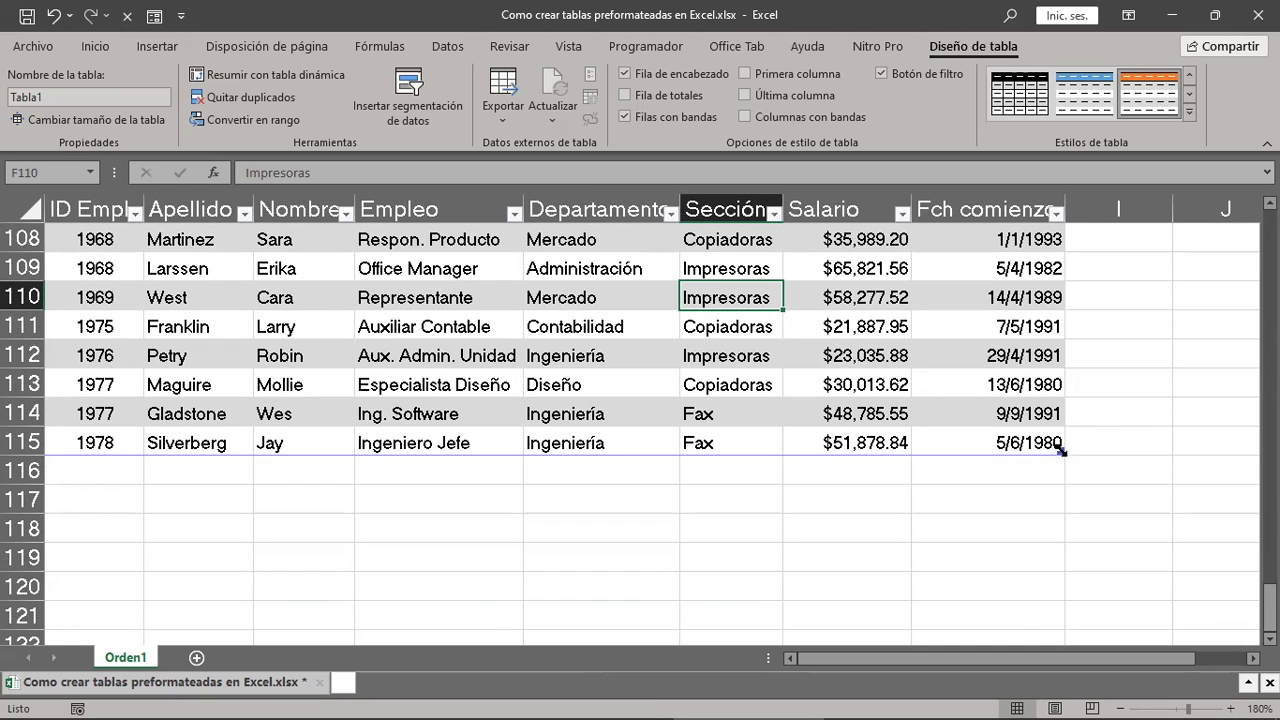
{"action": "scroll", "coordinate": [1060, 450], "scroll_direction": "down", "scroll_amount": 1}
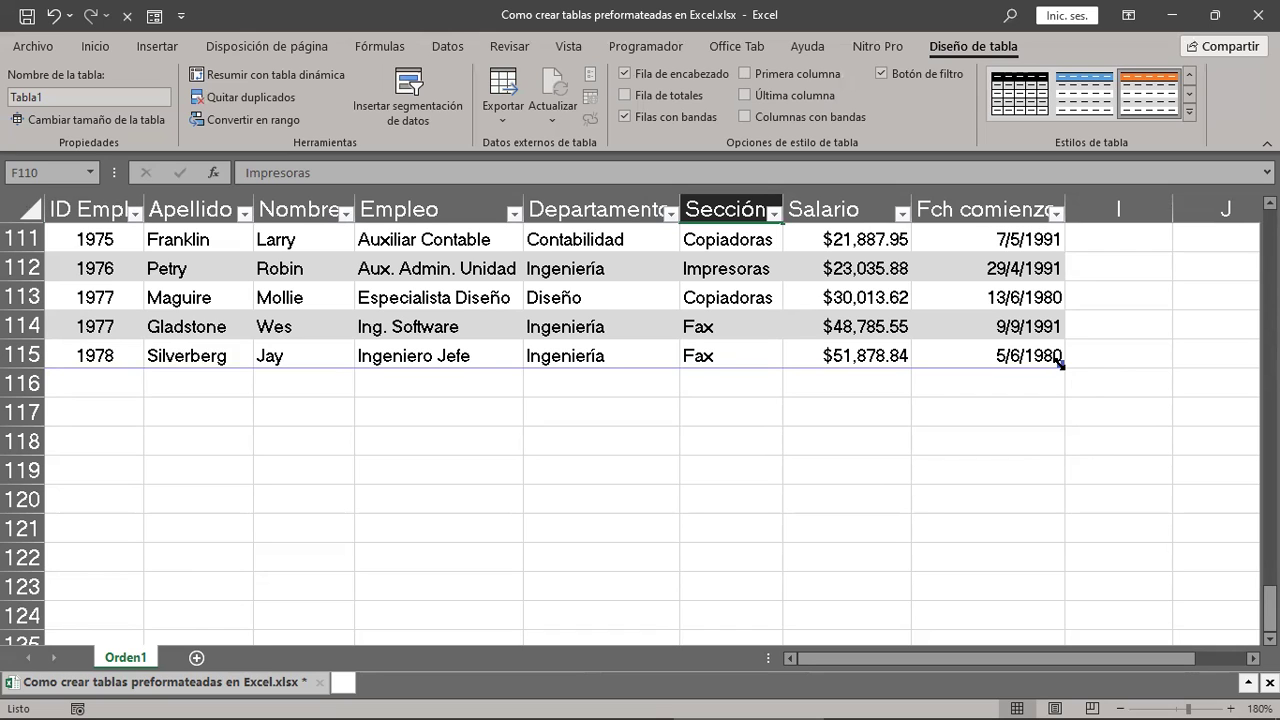
Step: Drag the table's resize handle to extend Tabla1 down to row 123
{"action": "left_click_drag", "start_coordinate": [1060, 365], "coordinate": [1056, 610]}
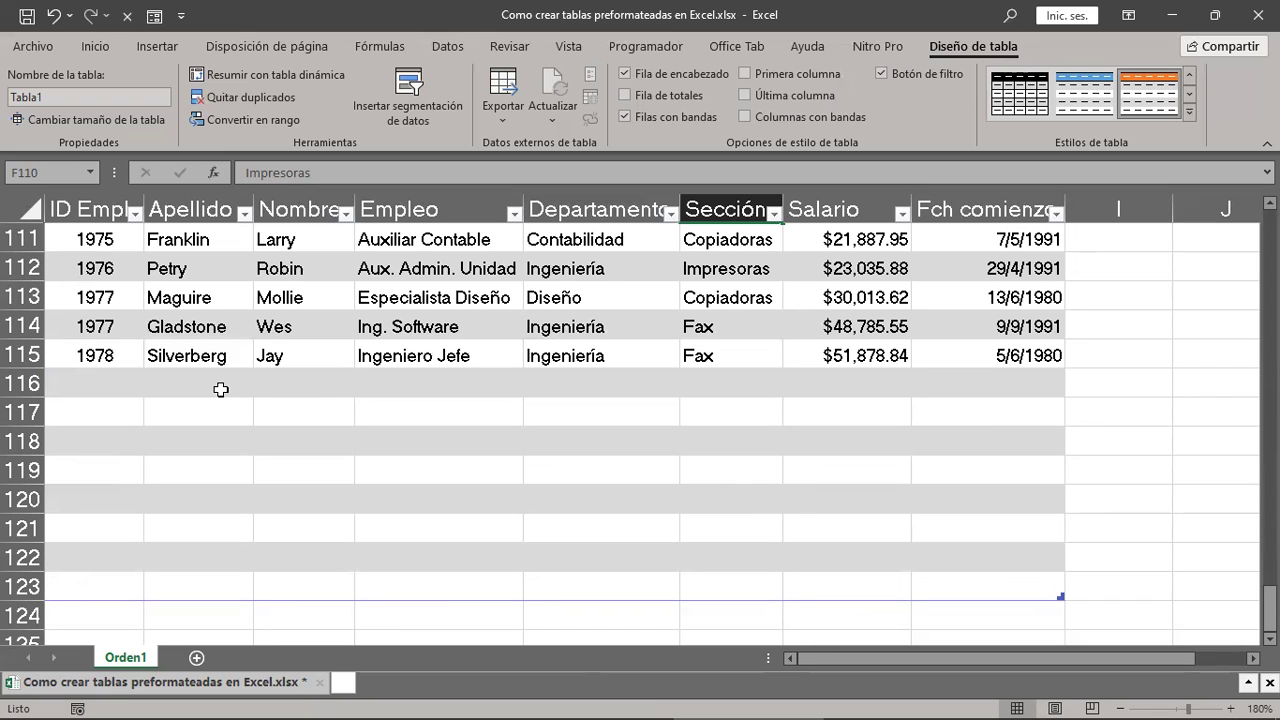
{"action": "mouse_move", "coordinate": [108, 378]}
{"action": "left_mouse_down"}
{"action": "mouse_move", "coordinate": [1012, 579]}
{"action": "mouse_move", "coordinate": [1014, 591]}
{"action": "left_mouse_up"}
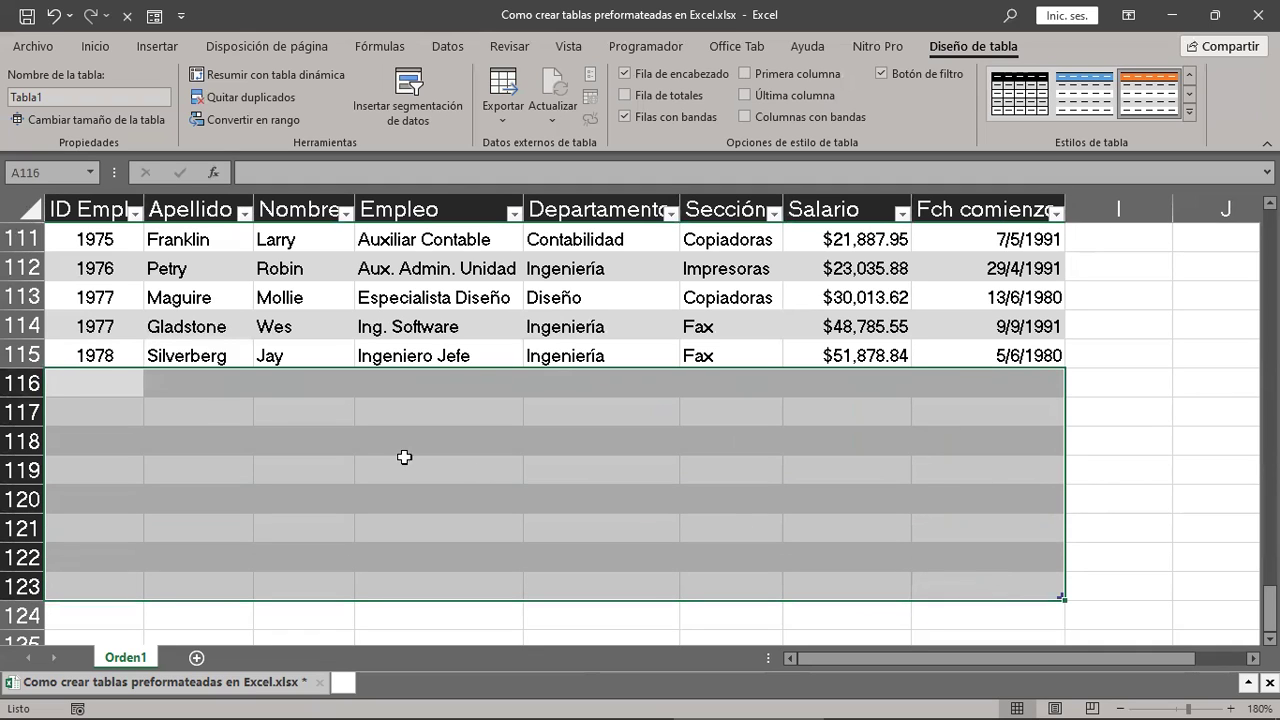
{"action": "left_click", "coordinate": [71, 384]}
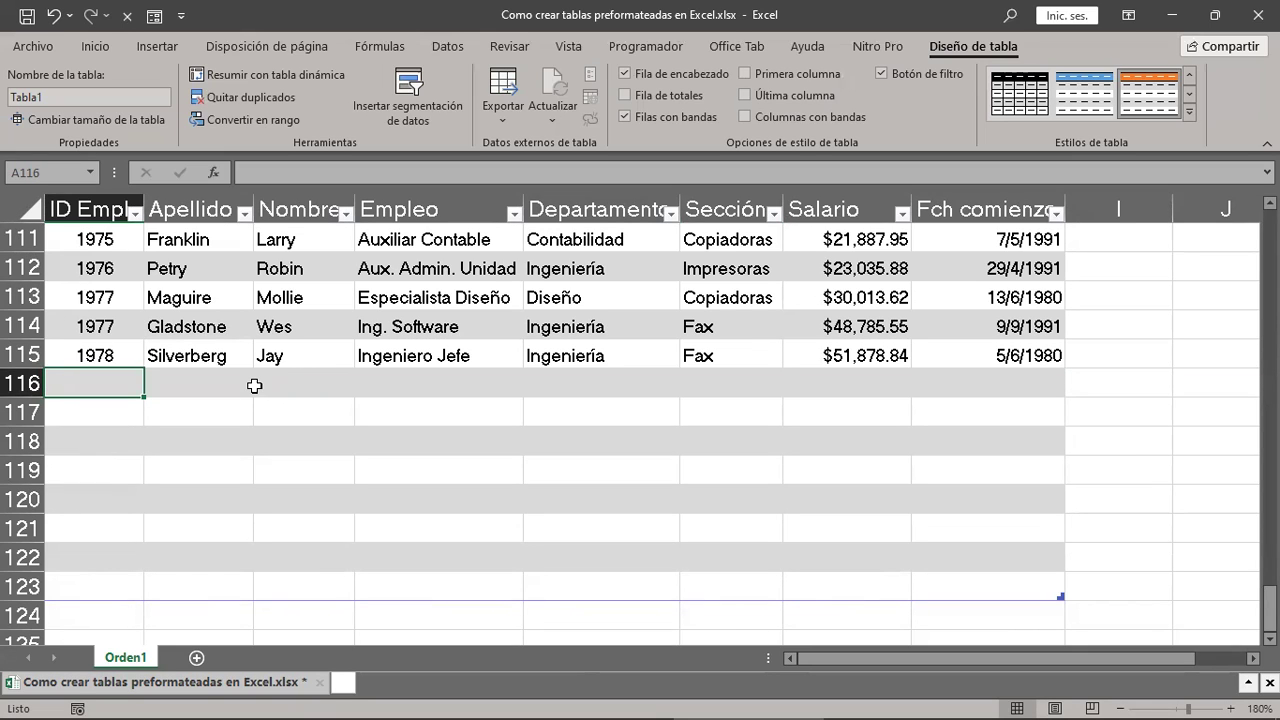
Step: Extend the table further to row 130 and review the new empty banded rows
{"action": "scroll", "coordinate": [1180, 610], "scroll_direction": "down", "scroll_amount": 1}
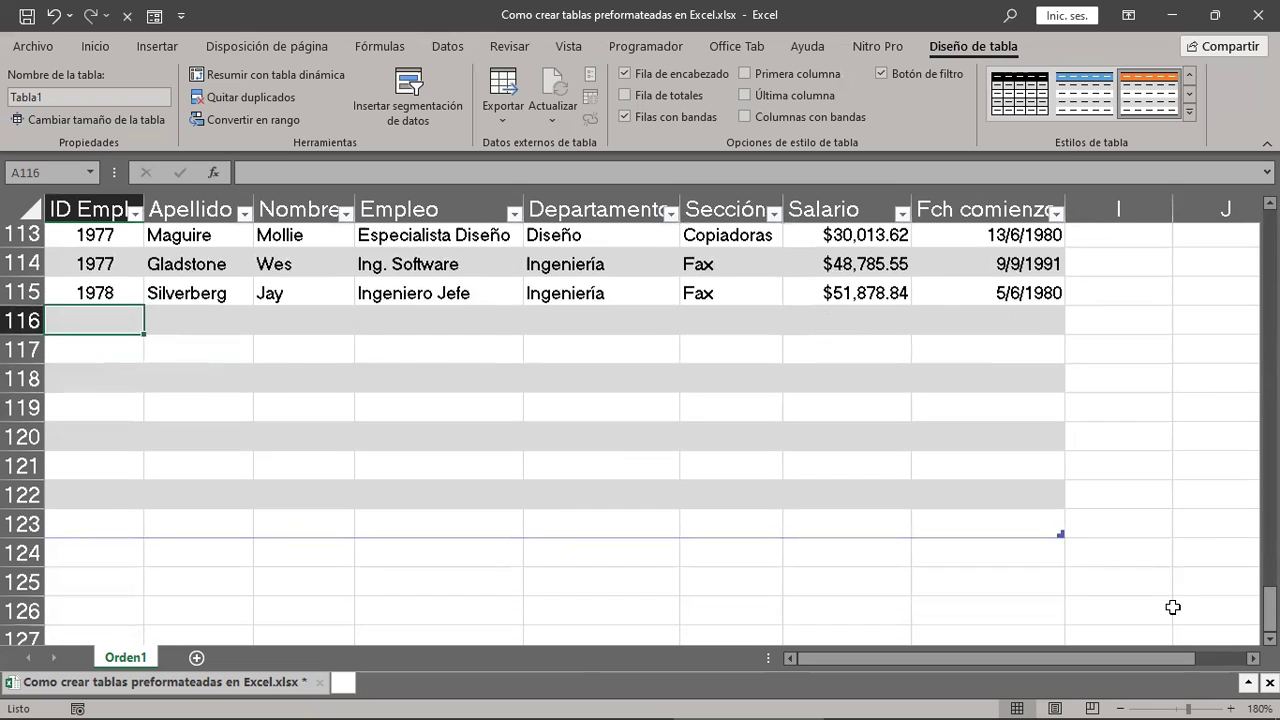
{"action": "scroll", "coordinate": [1174, 608], "scroll_direction": "down", "scroll_amount": 1}
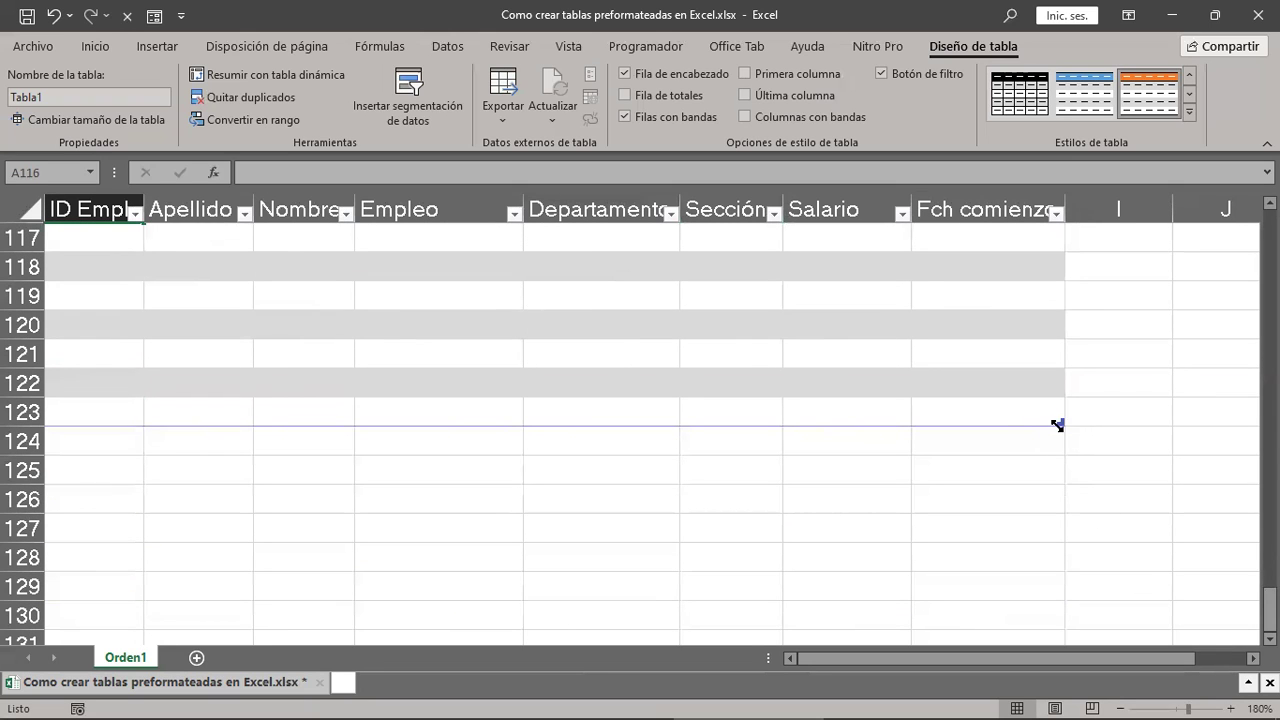
{"action": "left_click_drag", "start_coordinate": [1061, 425], "coordinate": [1063, 621]}
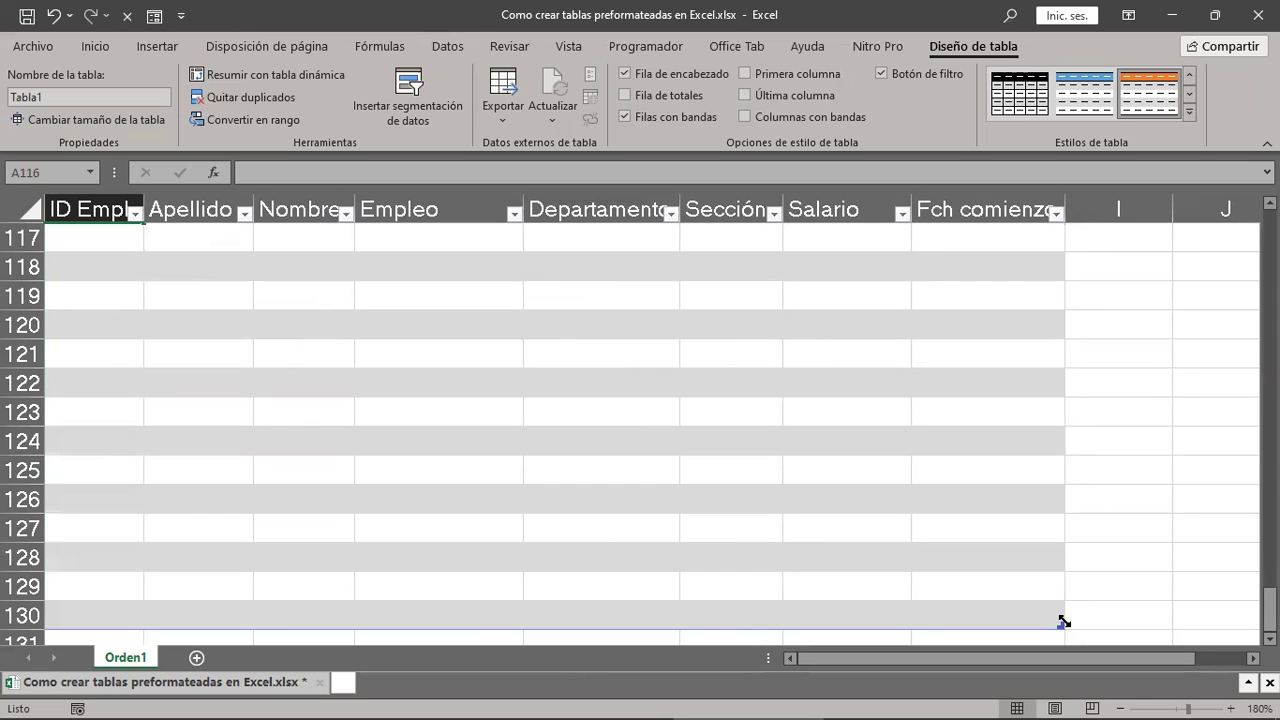
{"action": "scroll", "coordinate": [1103, 569], "scroll_direction": "up", "scroll_amount": 4}
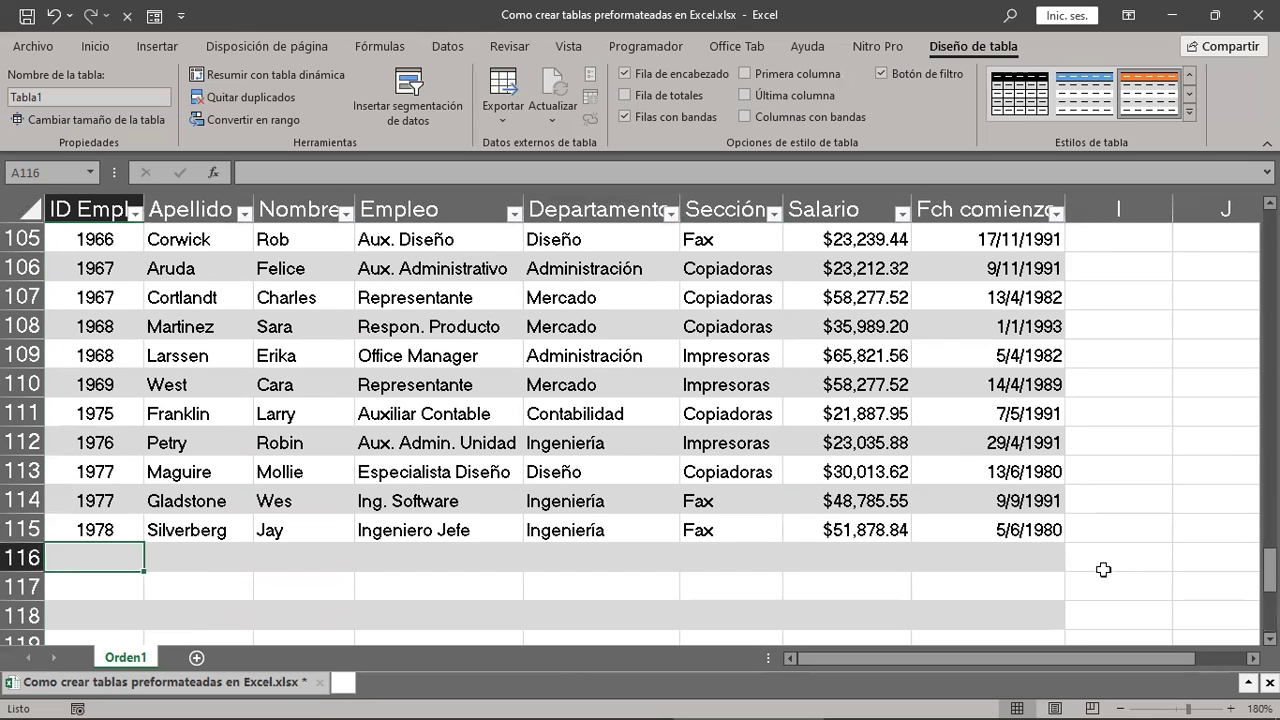
{"action": "scroll", "coordinate": [1103, 569], "scroll_direction": "down", "scroll_amount": 2}
{"action": "scroll", "coordinate": [1103, 569], "scroll_direction": "down", "scroll_amount": 1}
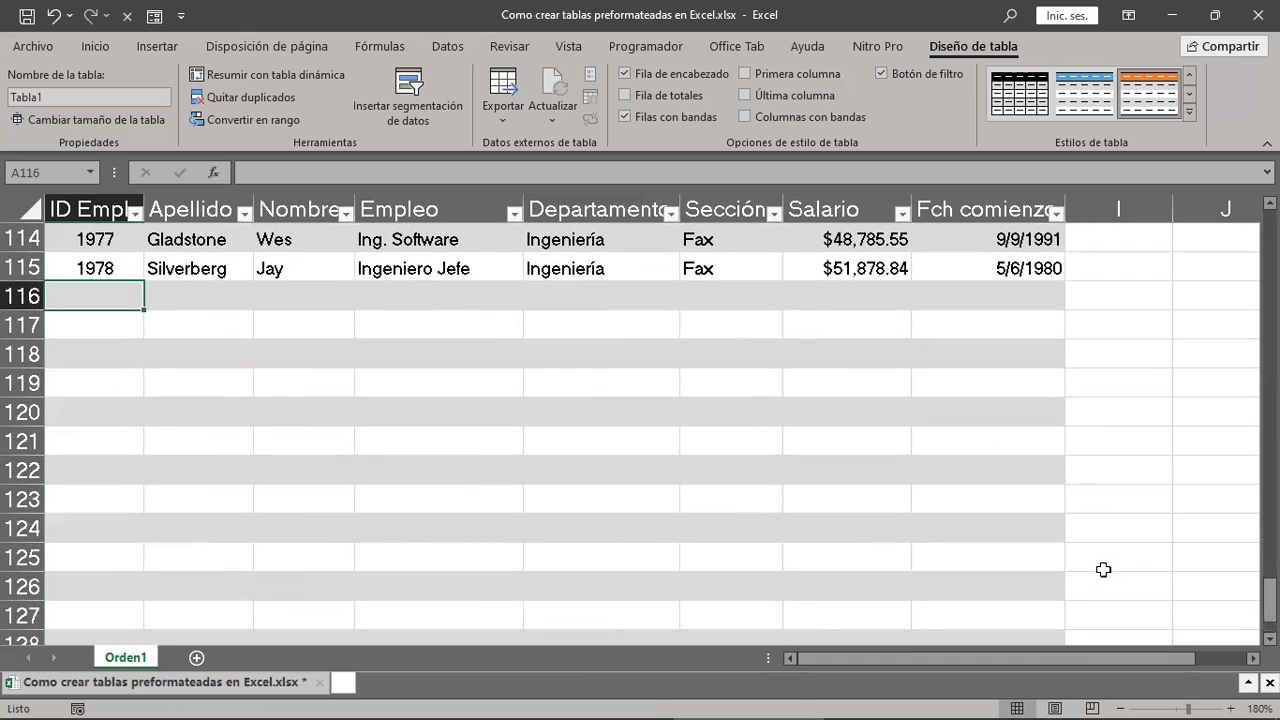
{"action": "scroll", "coordinate": [1103, 569], "scroll_direction": "down", "scroll_amount": 1}
{"action": "scroll", "coordinate": [1103, 569], "scroll_direction": "down", "scroll_amount": 1}
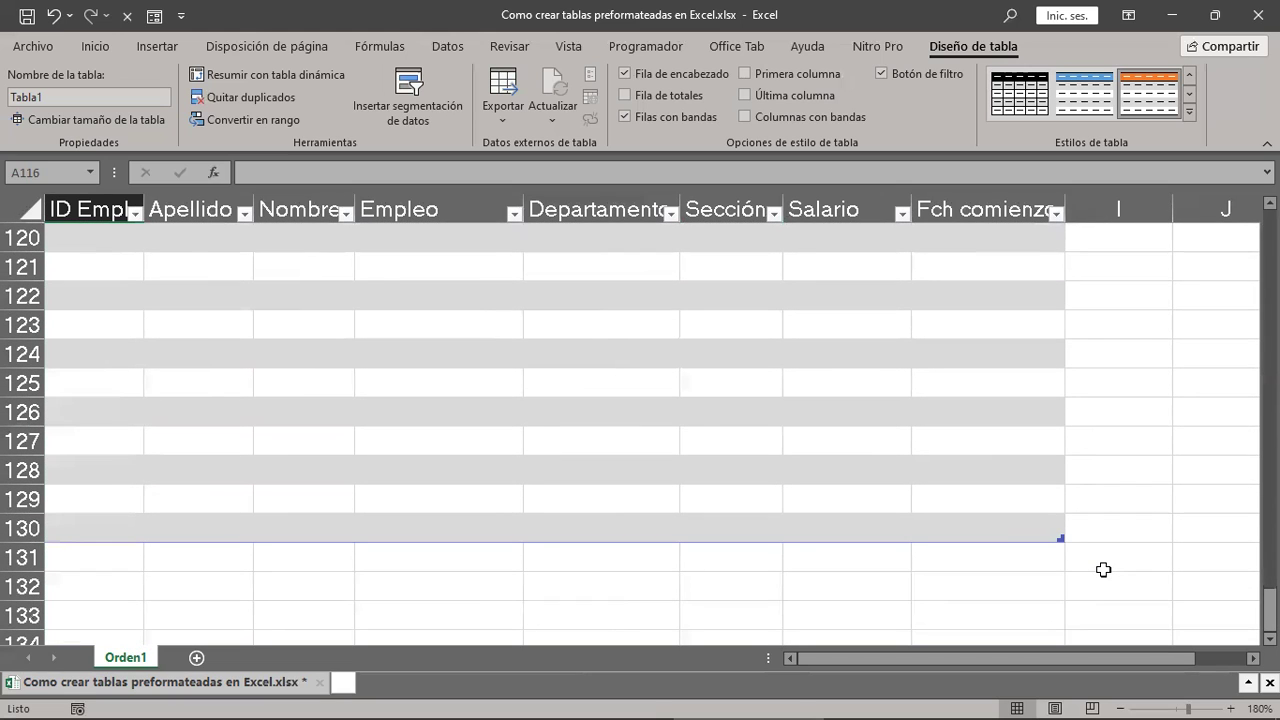
{"action": "scroll", "coordinate": [1103, 569], "scroll_direction": "up", "scroll_amount": 5}
{"action": "scroll", "coordinate": [1103, 567], "scroll_direction": "up", "scroll_amount": 5}
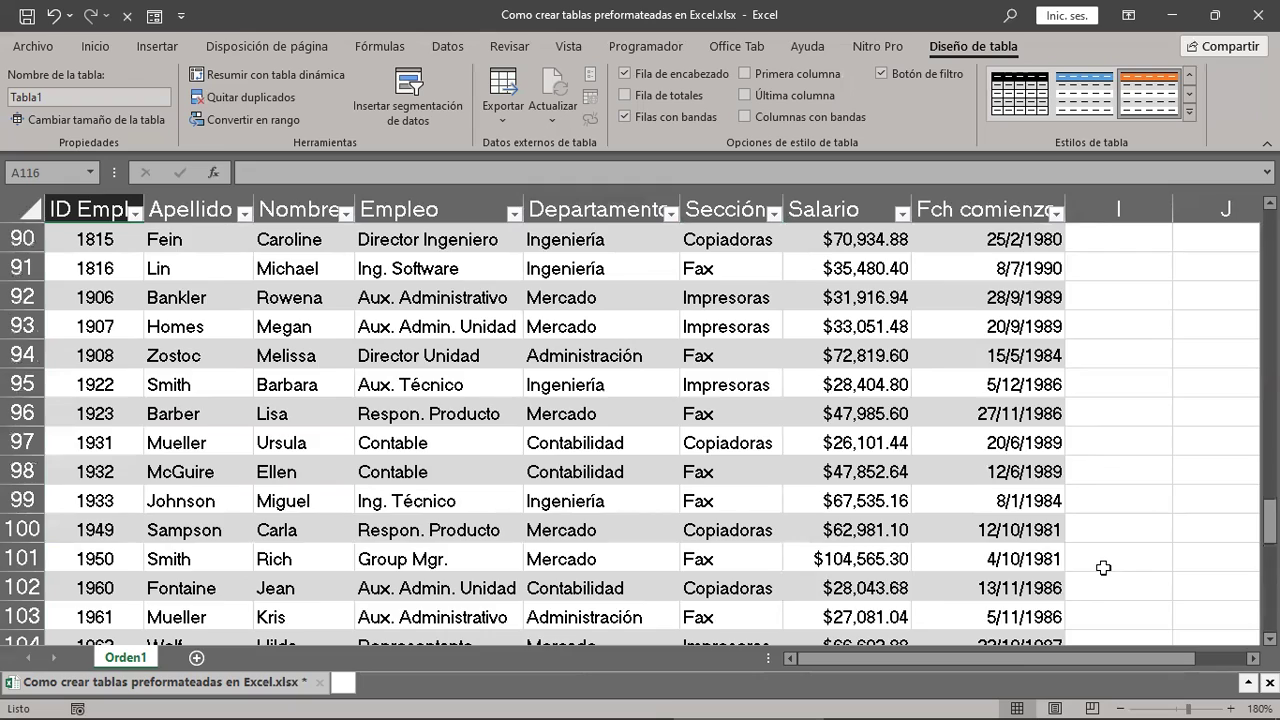
{"action": "scroll", "coordinate": [1103, 568], "scroll_direction": "up", "scroll_amount": 3}
{"action": "scroll", "coordinate": [1103, 569], "scroll_direction": "down", "scroll_amount": 3}
{"action": "scroll", "coordinate": [1103, 569], "scroll_direction": "down", "scroll_amount": 3}
{"action": "scroll", "coordinate": [1103, 569], "scroll_direction": "down", "scroll_amount": 3}
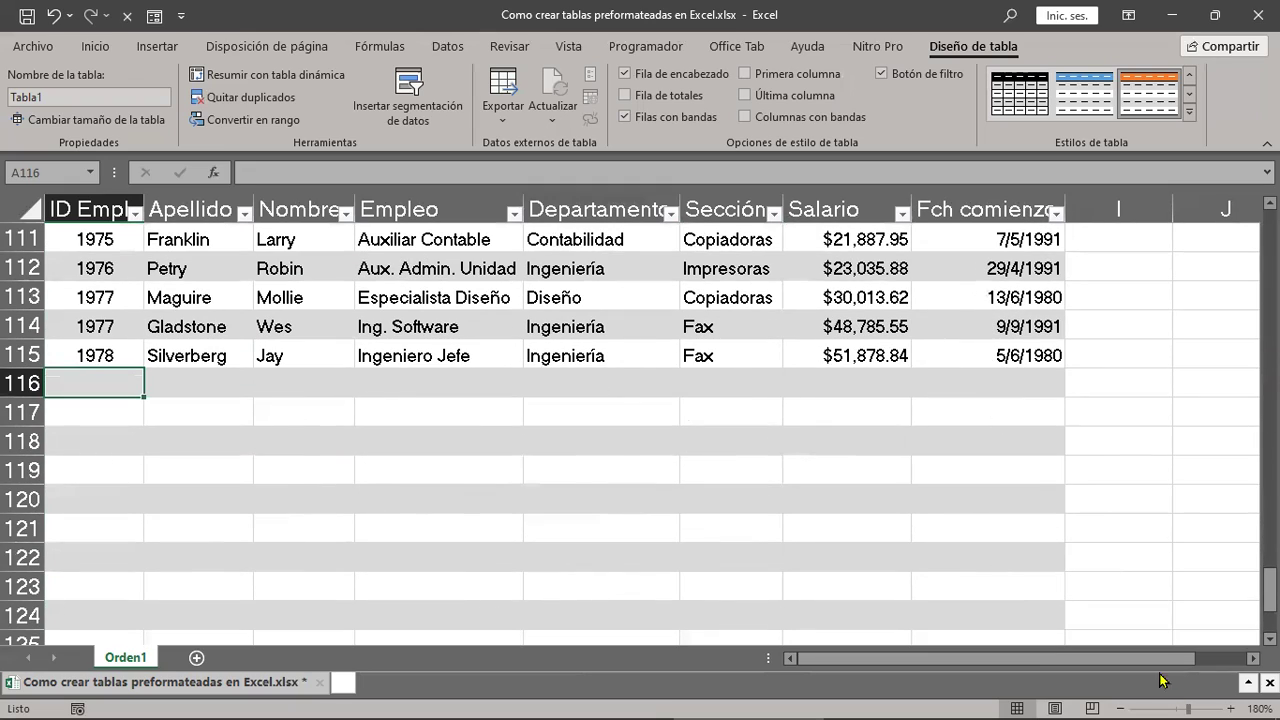
Step: At 160% zoom, drag Tabla1's resize handle right to column K, adding Columna1–Columna3
{"action": "left_click", "coordinate": [1120, 708]}
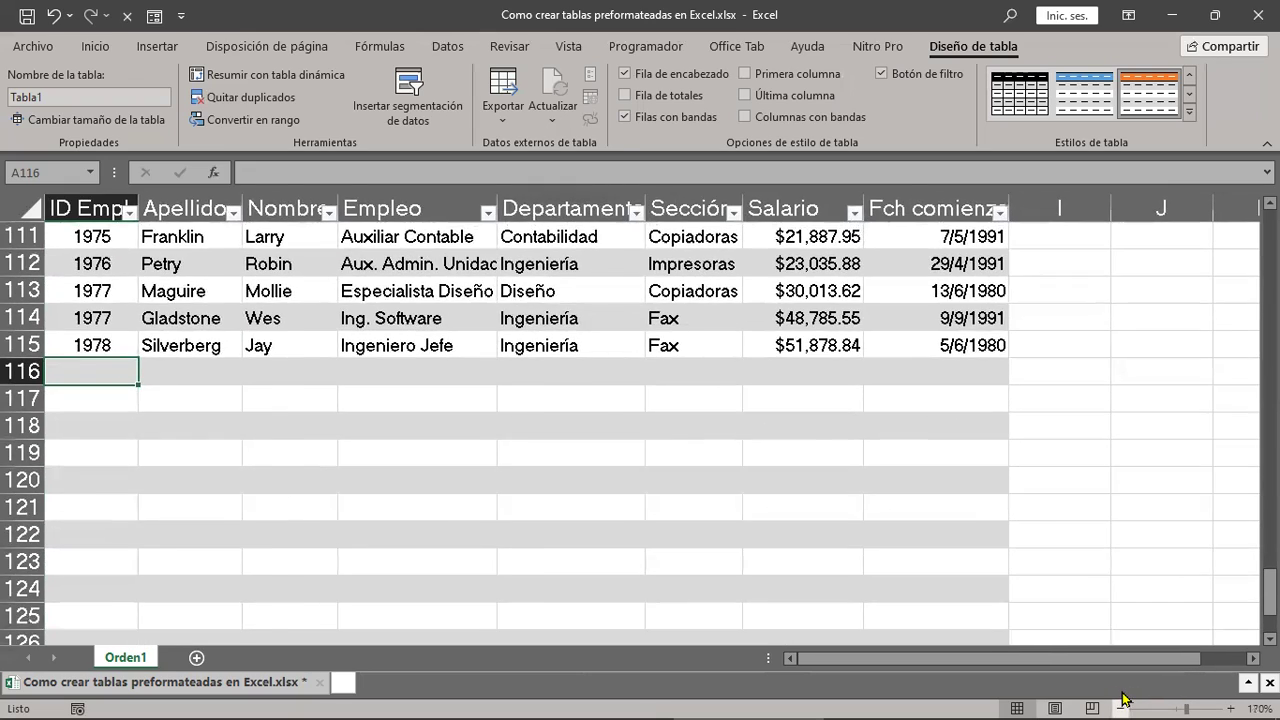
{"action": "left_click", "coordinate": [1122, 698]}
{"action": "scroll", "coordinate": [1051, 543], "scroll_direction": "down", "scroll_amount": 2}
{"action": "scroll", "coordinate": [1051, 543], "scroll_direction": "down", "scroll_amount": 1}
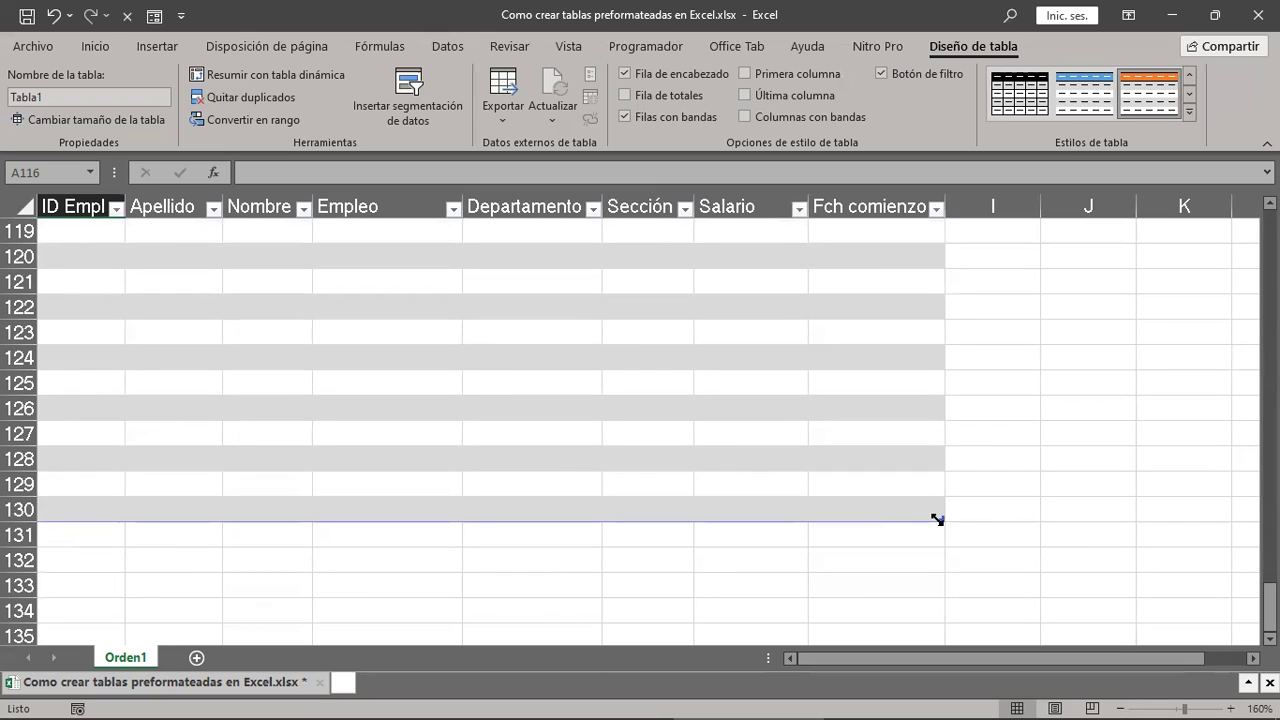
{"action": "left_click_drag", "start_coordinate": [937, 519], "coordinate": [1245, 542]}
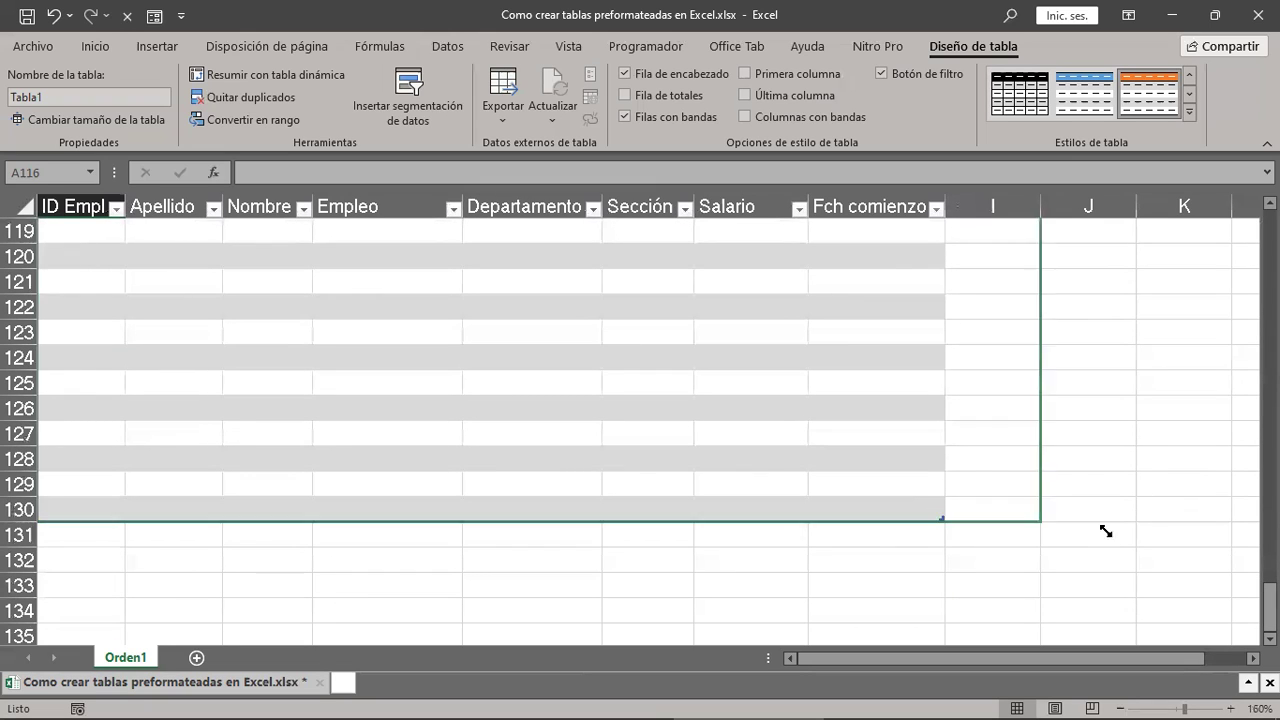
{"action": "scroll", "coordinate": [1017, 412], "scroll_direction": "up", "scroll_amount": 5}
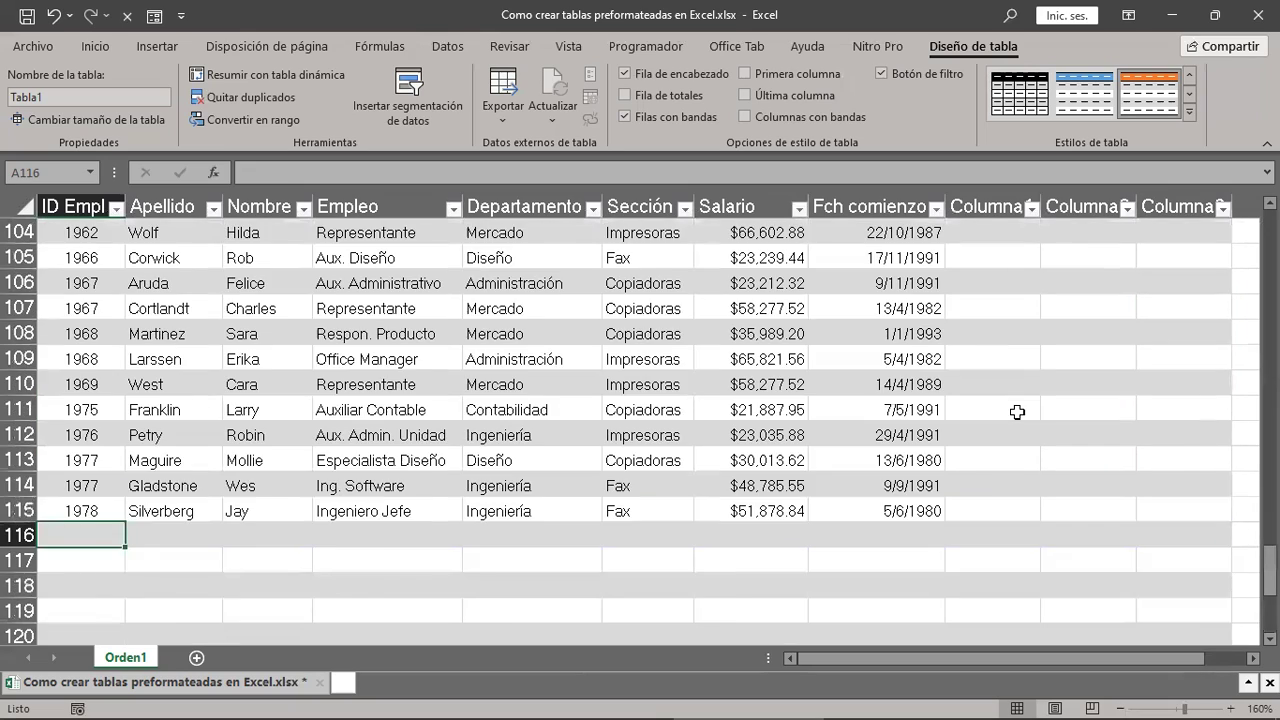
{"action": "scroll", "coordinate": [1017, 412], "scroll_direction": "up", "scroll_amount": 5}
{"action": "scroll", "coordinate": [1017, 412], "scroll_direction": "up", "scroll_amount": 10}
{"action": "scroll", "coordinate": [1017, 410], "scroll_direction": "up", "scroll_amount": 6}
{"action": "scroll", "coordinate": [1017, 410], "scroll_direction": "up", "scroll_amount": 12}
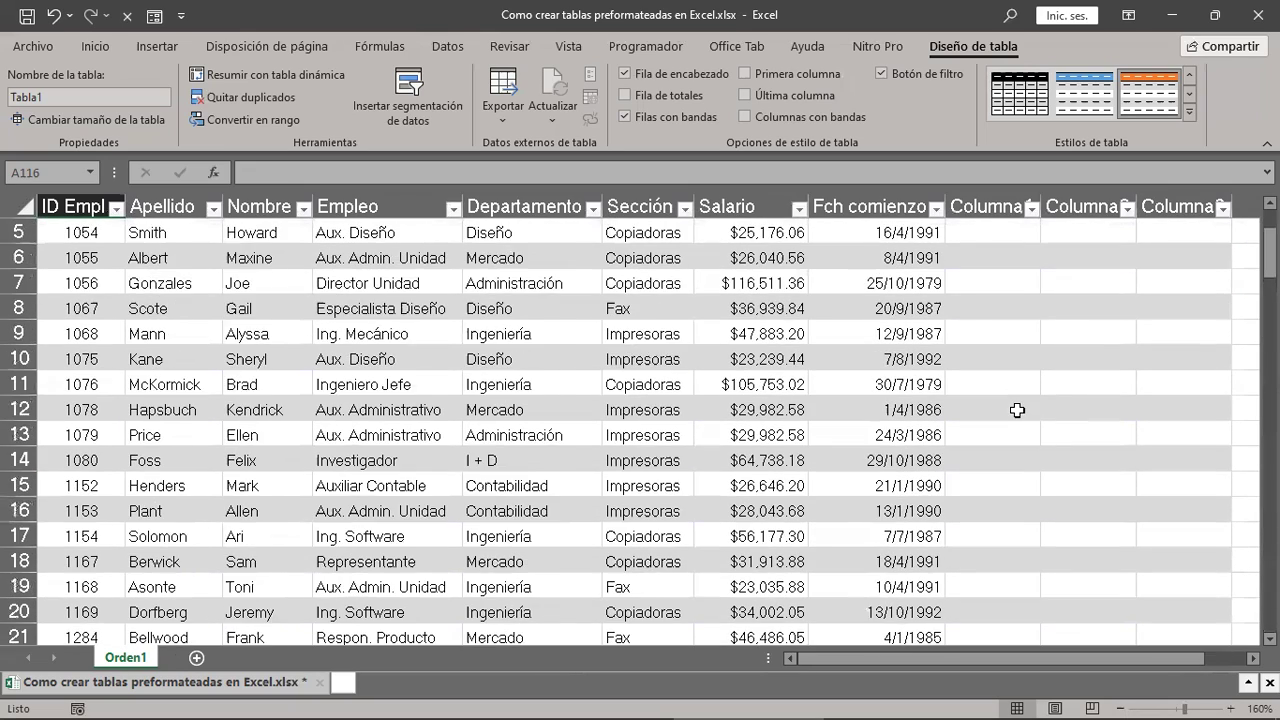
{"action": "scroll", "coordinate": [1017, 410], "scroll_direction": "up", "scroll_amount": 2}
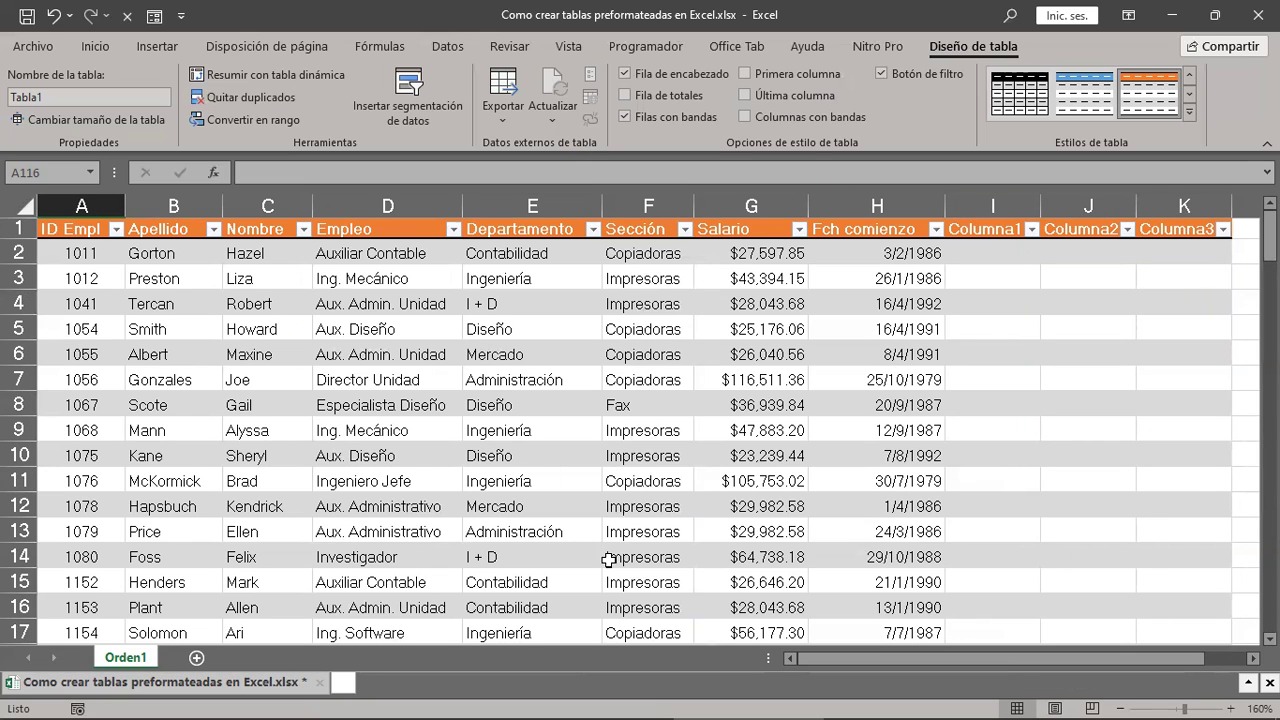
{"action": "scroll", "coordinate": [609, 561], "scroll_direction": "down", "scroll_amount": 4}
{"action": "scroll", "coordinate": [609, 561], "scroll_direction": "down", "scroll_amount": 4}
{"action": "scroll", "coordinate": [609, 561], "scroll_direction": "down", "scroll_amount": 3}
{"action": "scroll", "coordinate": [609, 561], "scroll_direction": "down", "scroll_amount": 3}
{"action": "scroll", "coordinate": [609, 561], "scroll_direction": "down", "scroll_amount": 5}
{"action": "scroll", "coordinate": [609, 561], "scroll_direction": "down", "scroll_amount": 5}
{"action": "scroll", "coordinate": [609, 561], "scroll_direction": "down", "scroll_amount": 5}
{"action": "scroll", "coordinate": [609, 561], "scroll_direction": "down", "scroll_amount": 5}
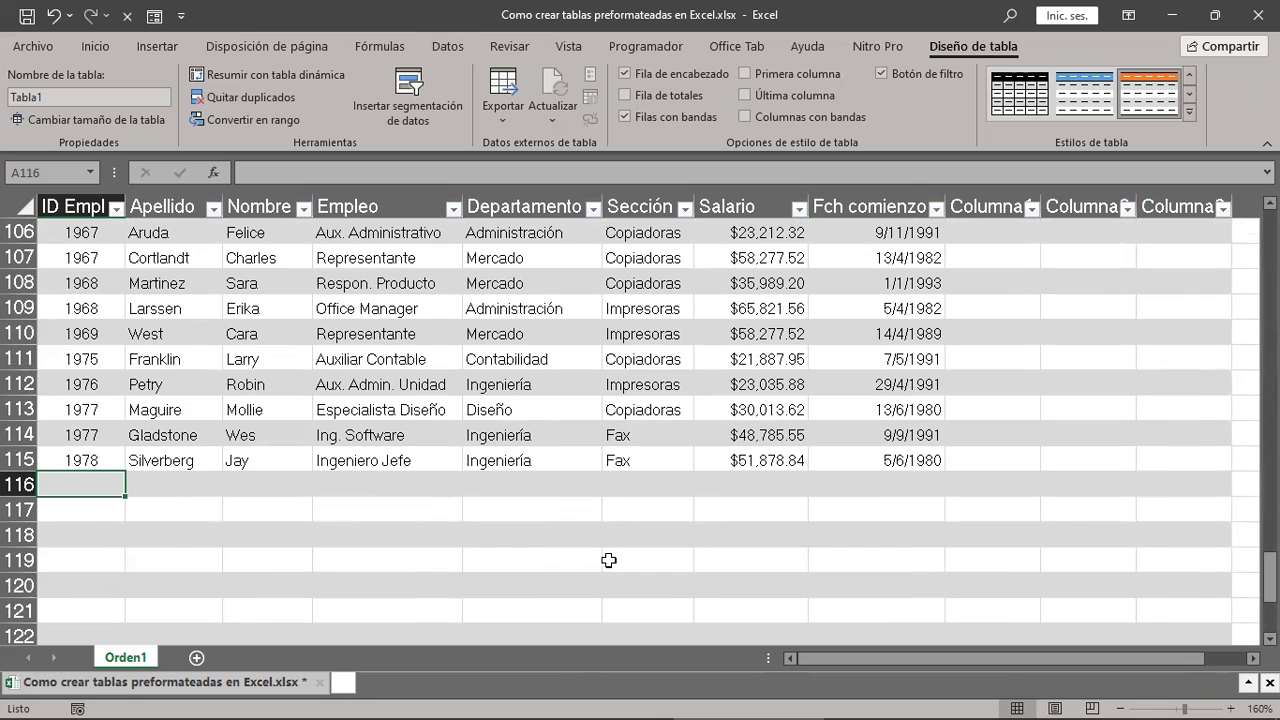
{"action": "scroll", "coordinate": [609, 561], "scroll_direction": "down", "scroll_amount": 3}
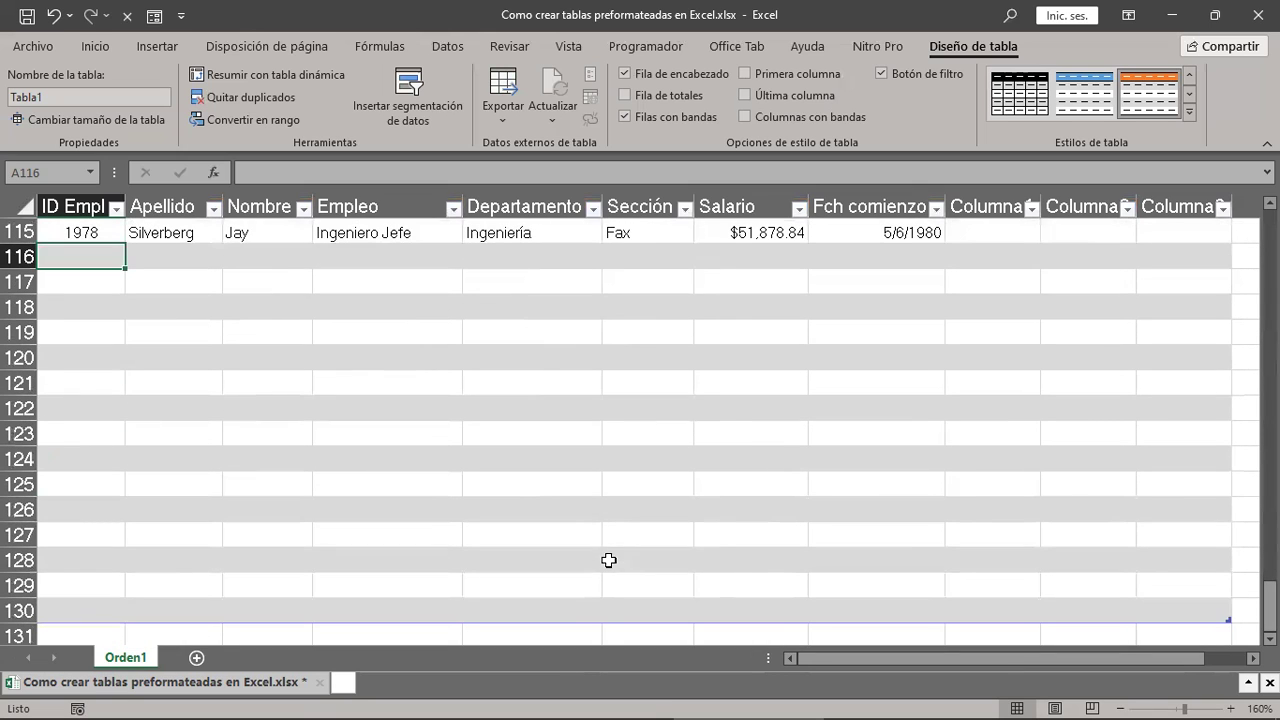
Step: Undo the three extra columns and the row extensions so the table ends at row 115
{"action": "left_click", "coordinate": [55, 20]}
{"action": "scroll", "coordinate": [55, 20], "scroll_direction": "up", "scroll_amount": 2}
{"action": "left_click", "coordinate": [55, 20]}
{"action": "left_click", "coordinate": [55, 20]}
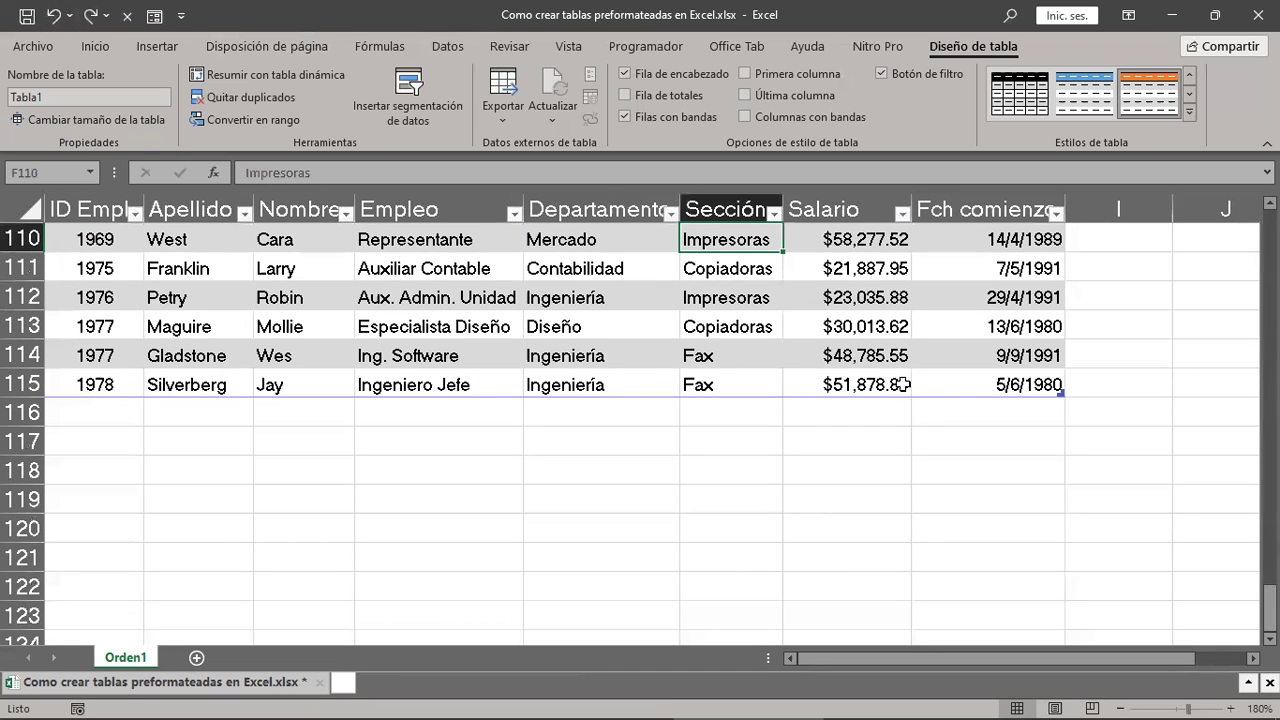
Step: Select the last start date and zoom out to 170% to see the table's full width
{"action": "left_click", "coordinate": [961, 381]}
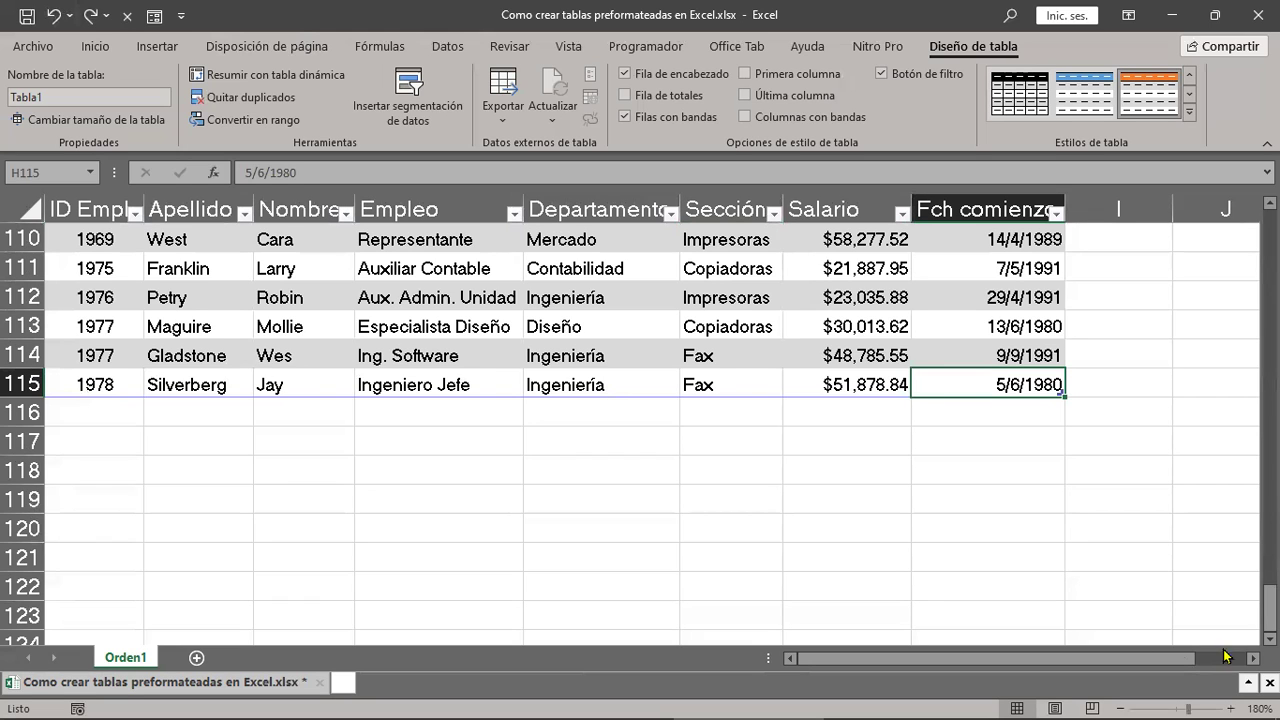
{"action": "left_click", "coordinate": [1253, 658]}
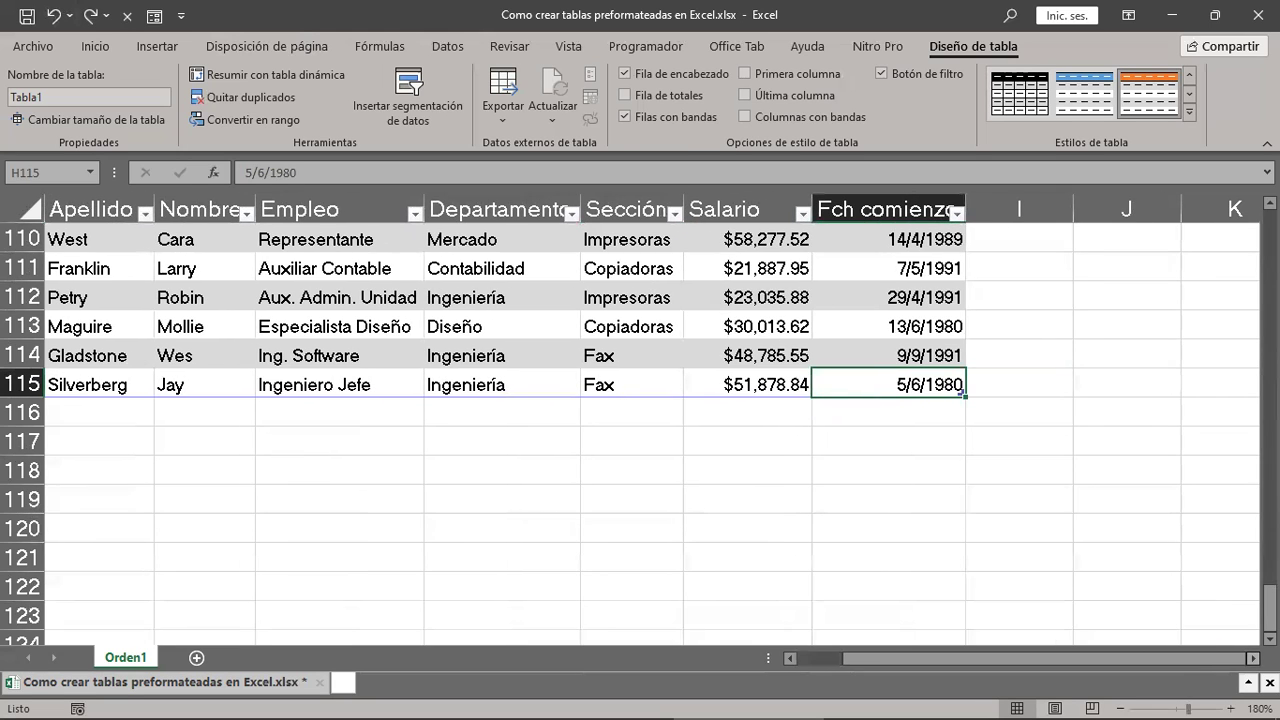
{"action": "left_click", "coordinate": [1122, 702]}
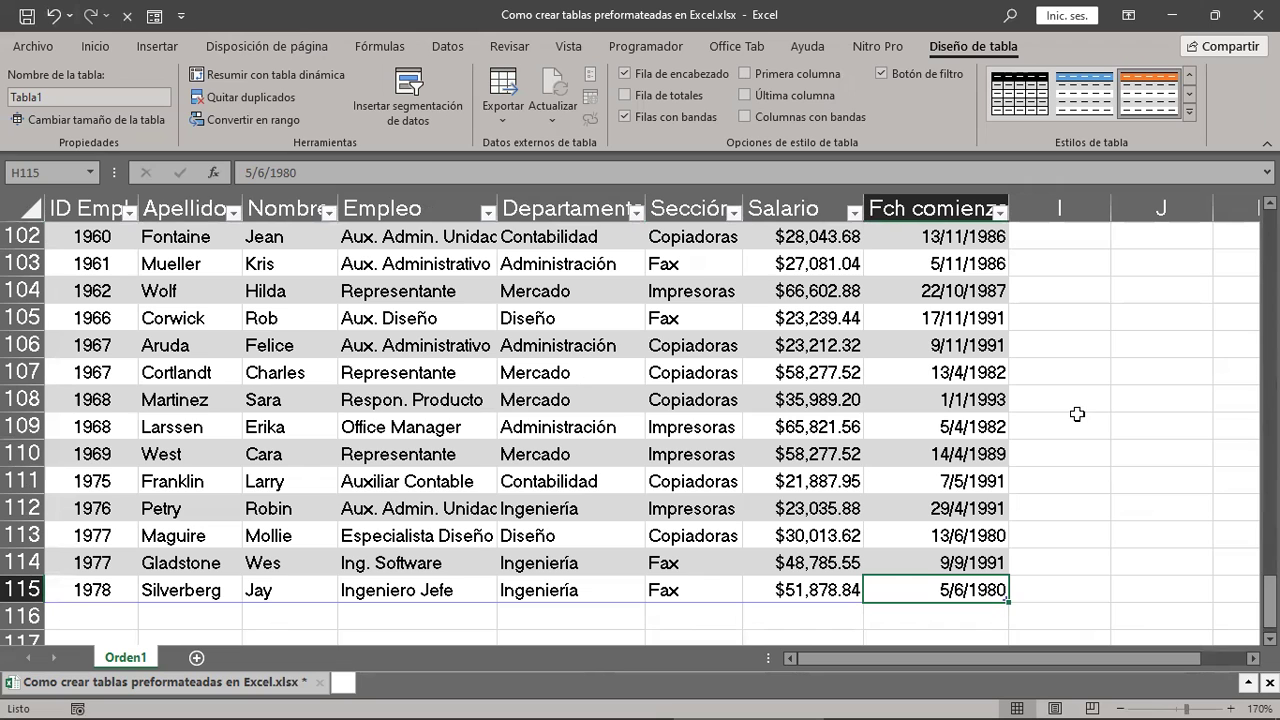
{"action": "scroll", "coordinate": [1083, 470], "scroll_direction": "down", "scroll_amount": 1}
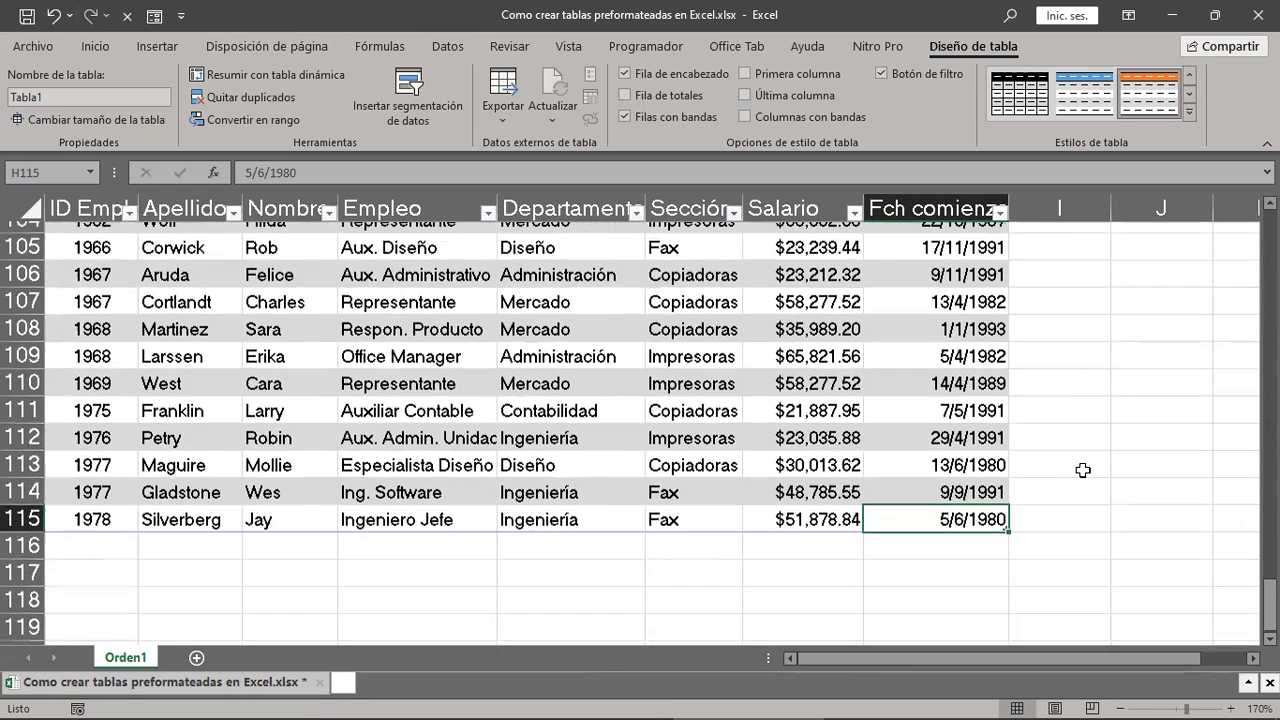
{"action": "scroll", "coordinate": [1083, 470], "scroll_direction": "down", "scroll_amount": 1}
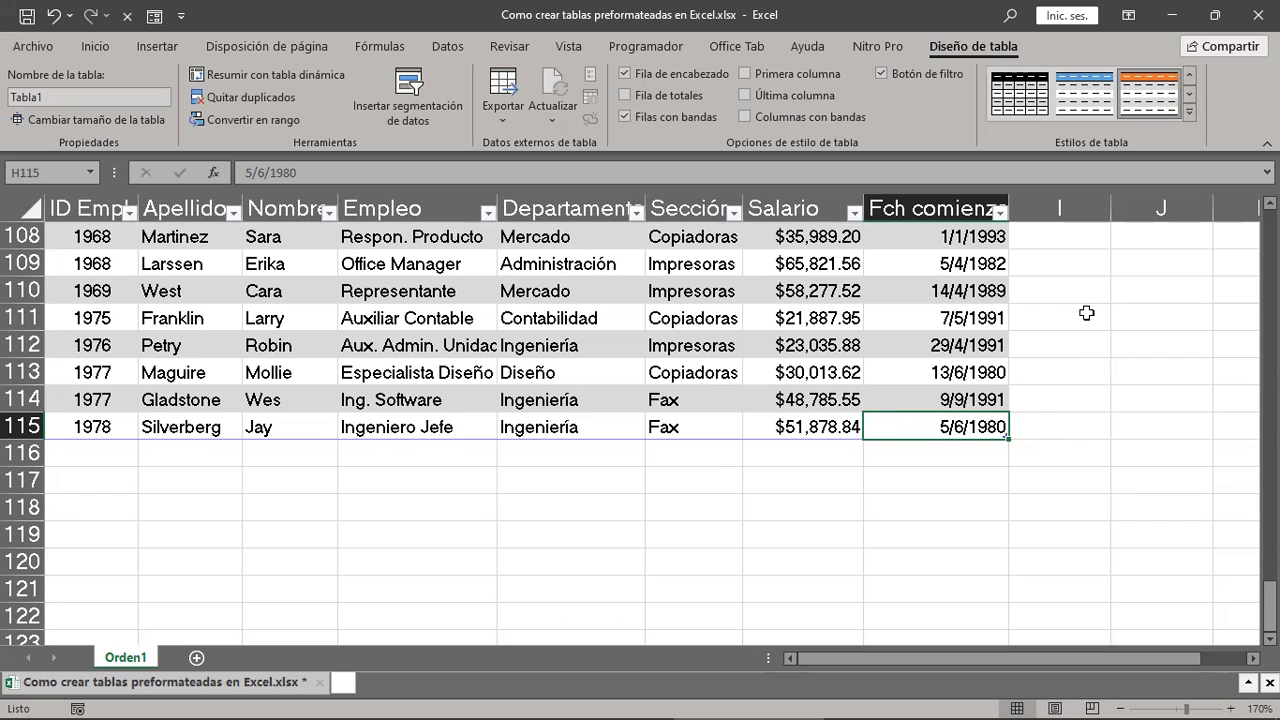
Step: Add table row 116 and enter ID 1979 plus the employee's surname and first name
{"action": "key", "text": "Down"}
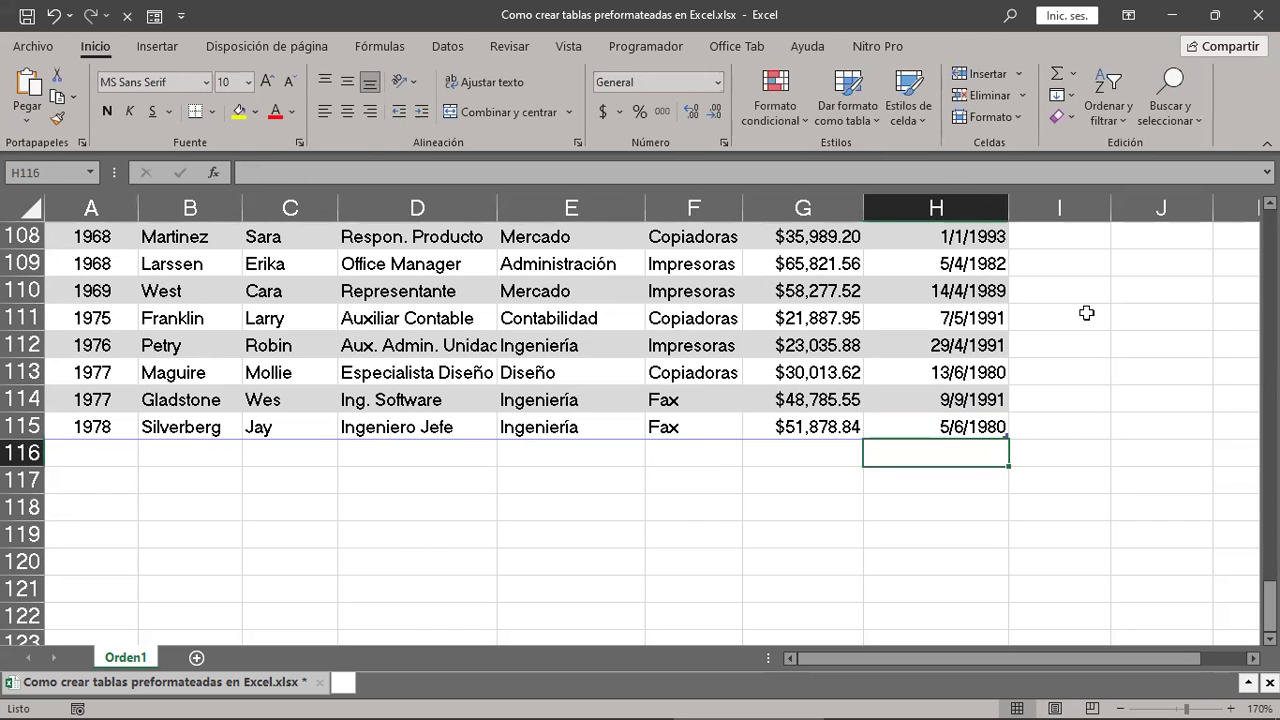
{"action": "key", "text": "Up"}
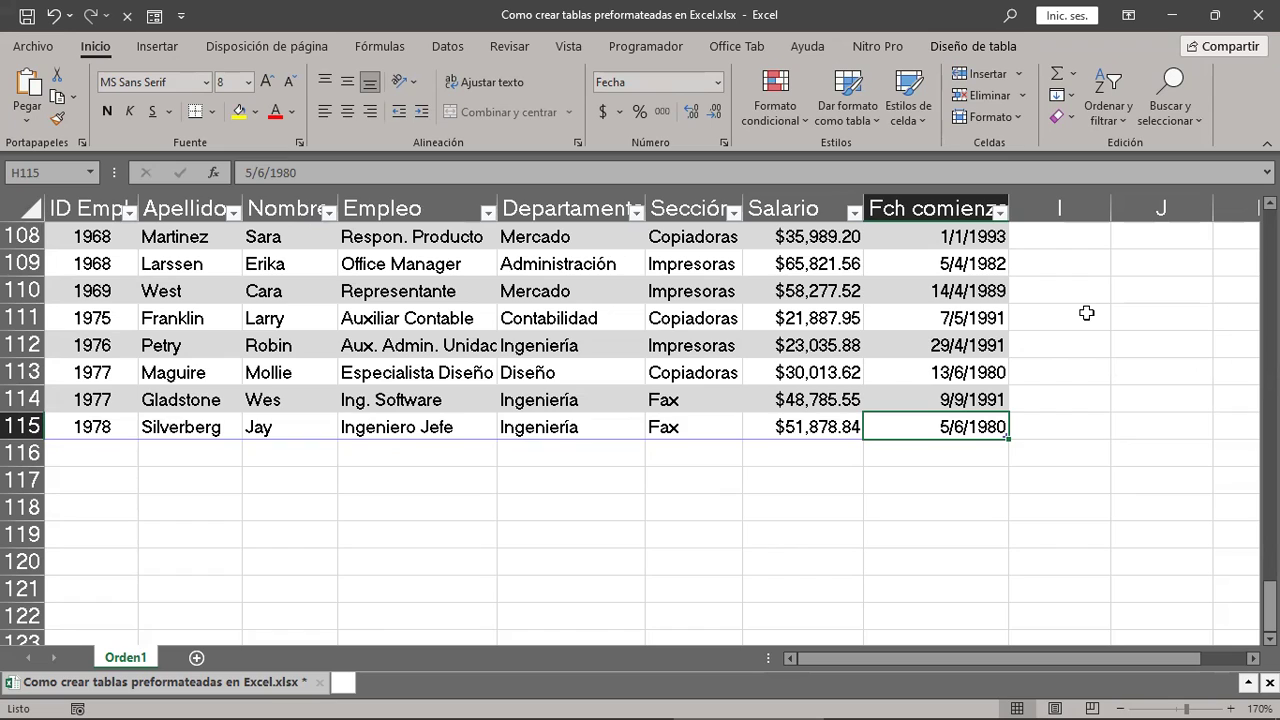
{"action": "key", "text": "Tab"}
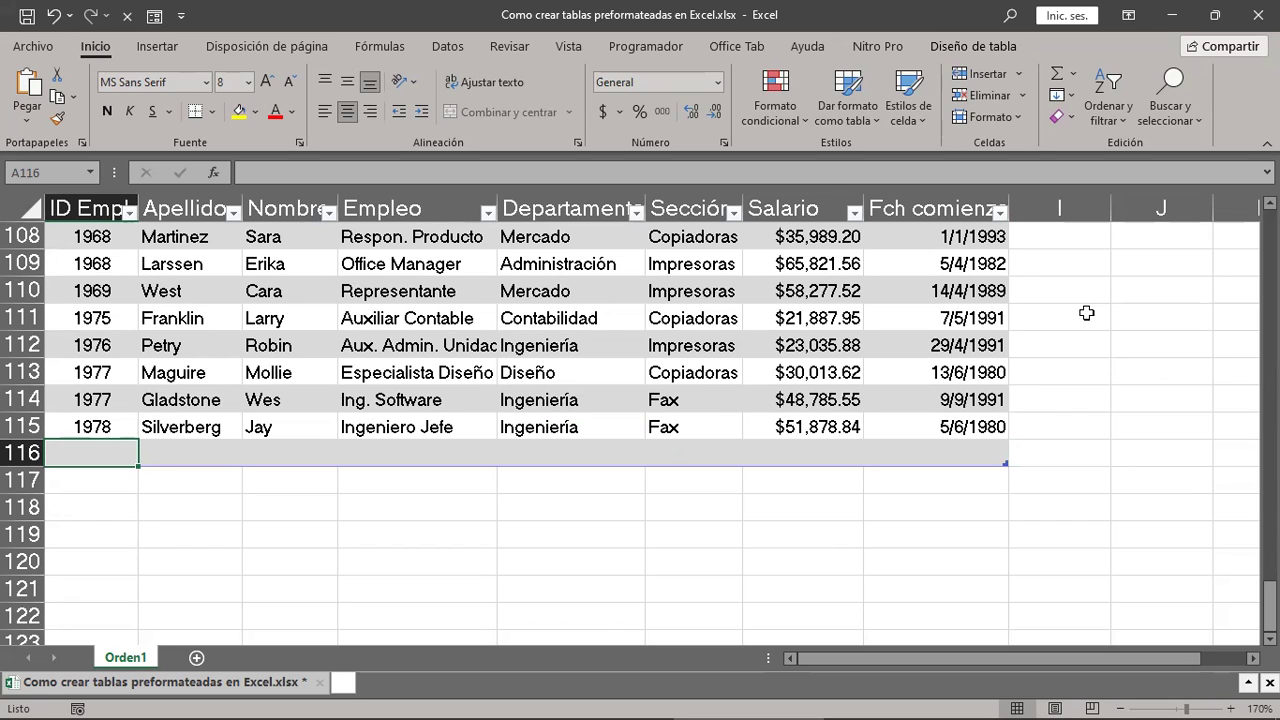
{"action": "type", "text": "1979"}
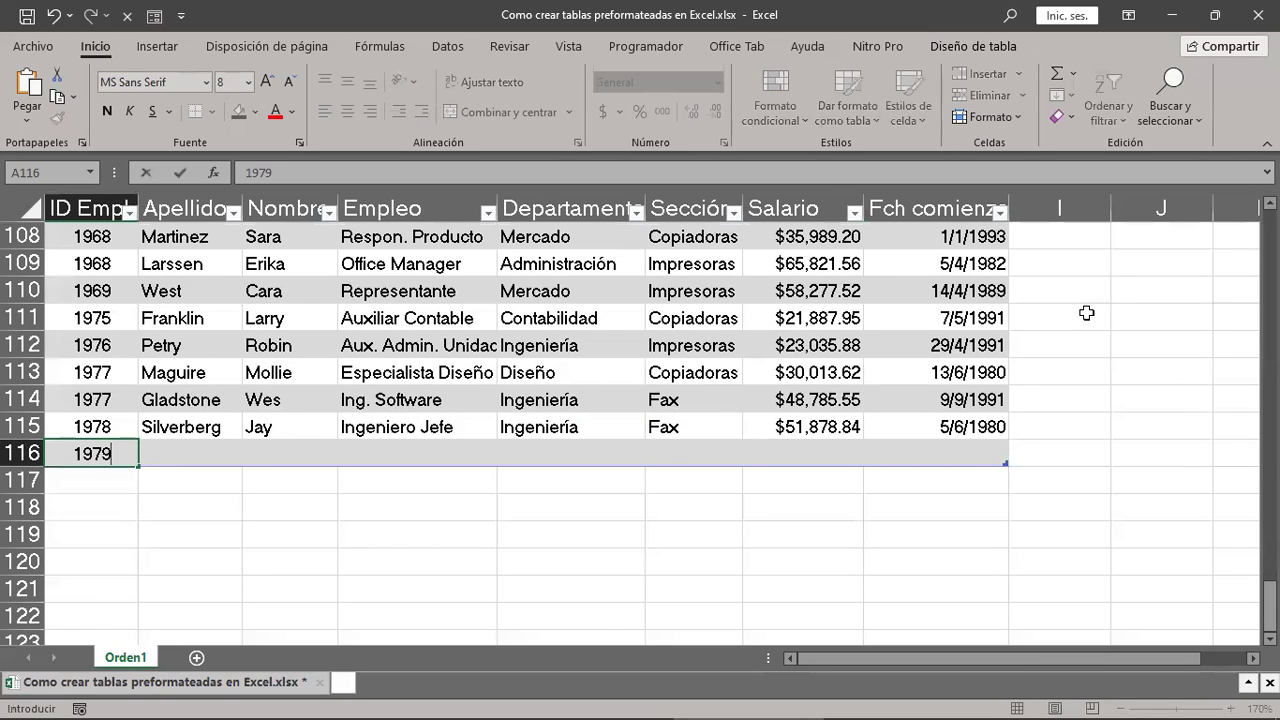
{"action": "key", "text": "Tab"}
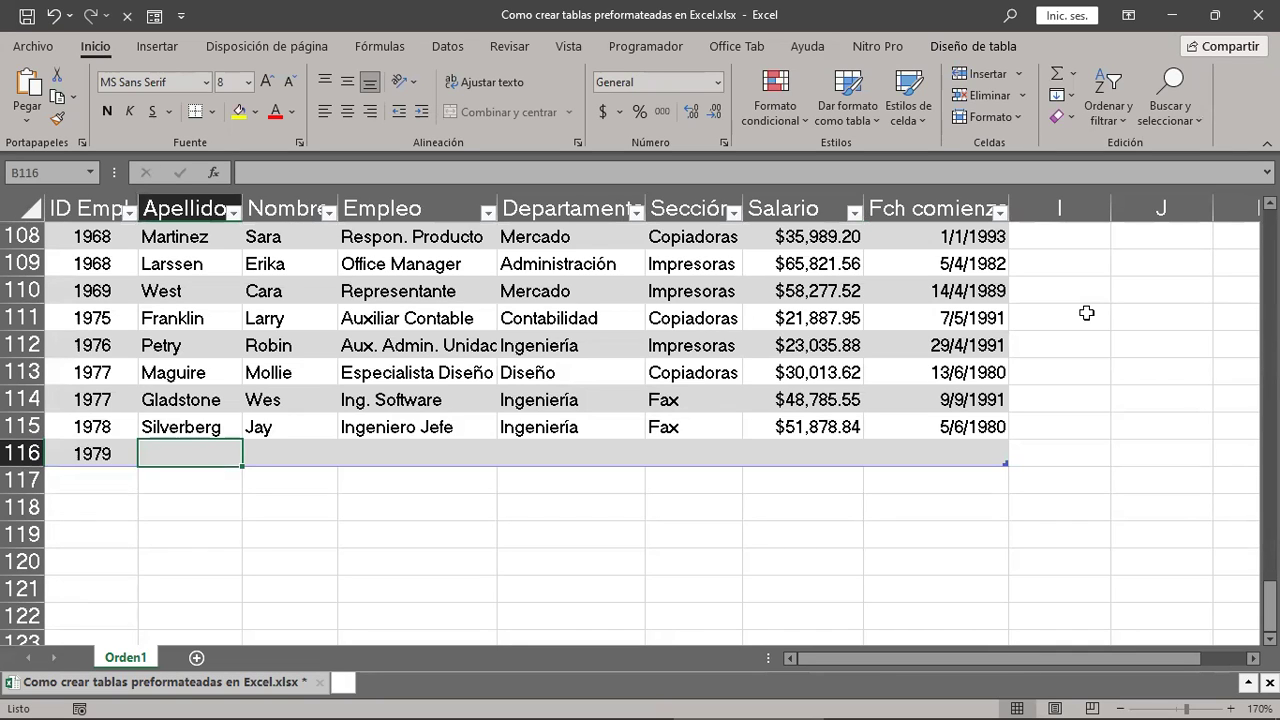
{"action": "type", "text": "mELN"}
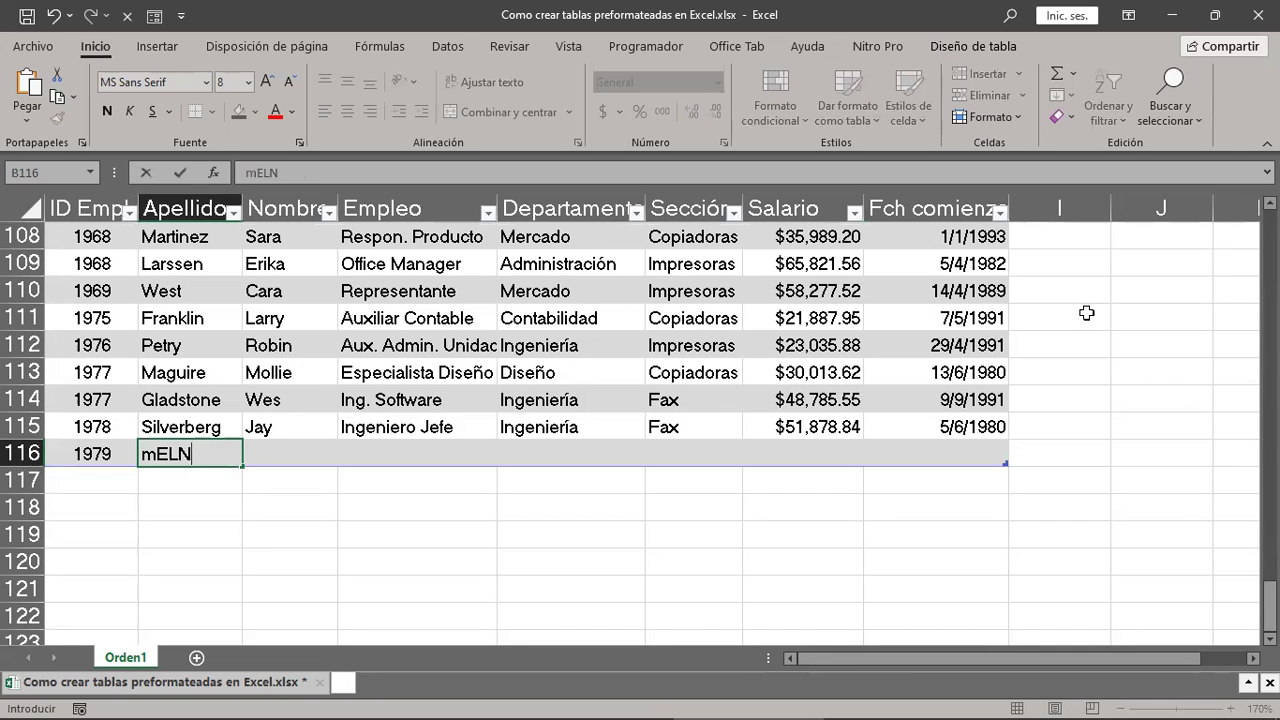
{"action": "key", "text": "BackSpace"}
{"action": "key", "text": "BackSpace"}
{"action": "key", "text": "BackSpace"}
{"action": "key", "text": "BackSpace"}
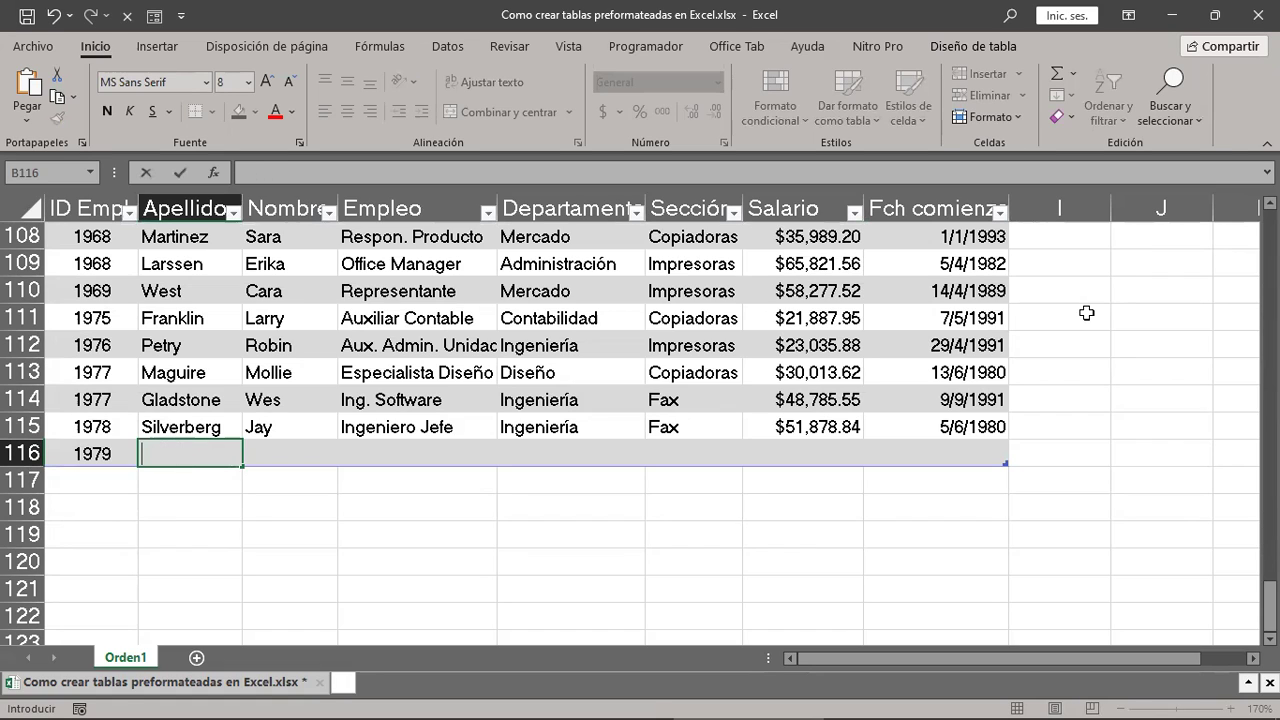
{"action": "type", "text": "Meléndez"}
{"action": "key", "text": "Tab"}
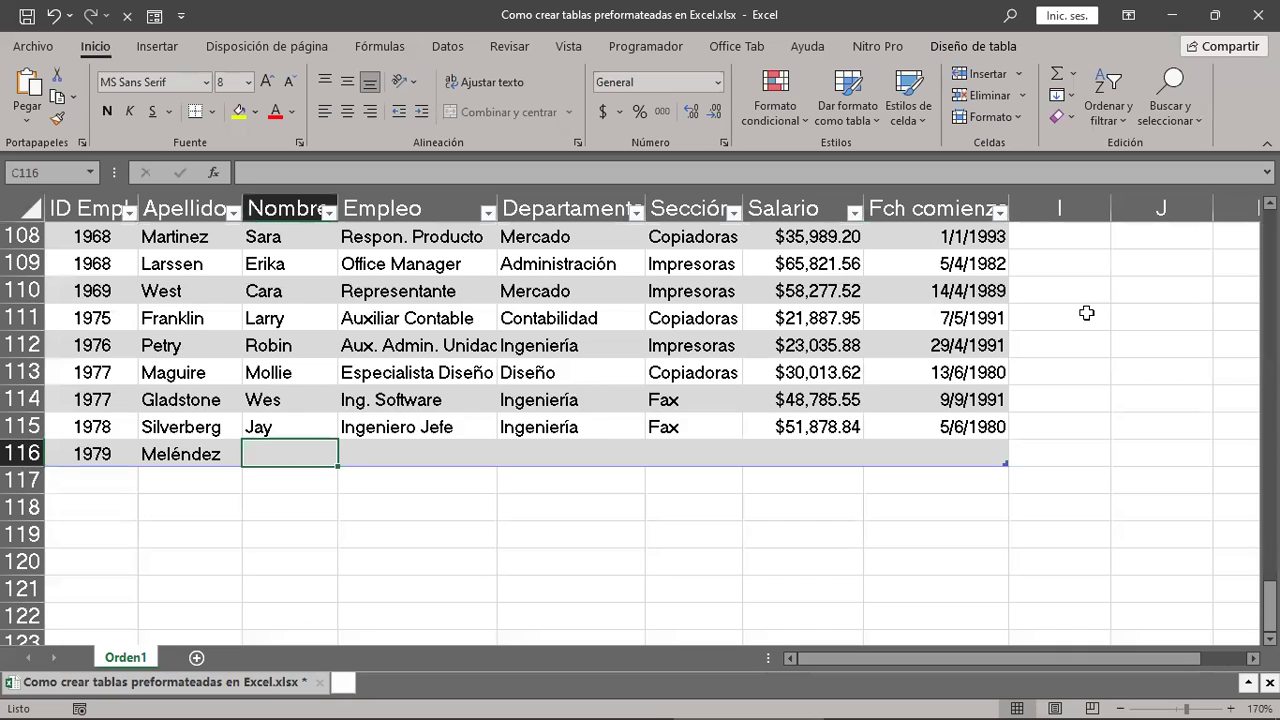
{"action": "type", "text": "Carlos"}
{"action": "key", "text": "Tab"}
Step: Fill in Ingeniero Jefe, Ingeniería, Copiadoras, salary 25000 and start date 6/07/1987
{"action": "type", "text": "Ingeniero"}
{"action": "key", "text": "BackSpace"}
{"action": "key", "text": "BackSpace"}
{"action": "key", "text": "BackSpace"}
{"action": "type", "text": "ero Jefe"}
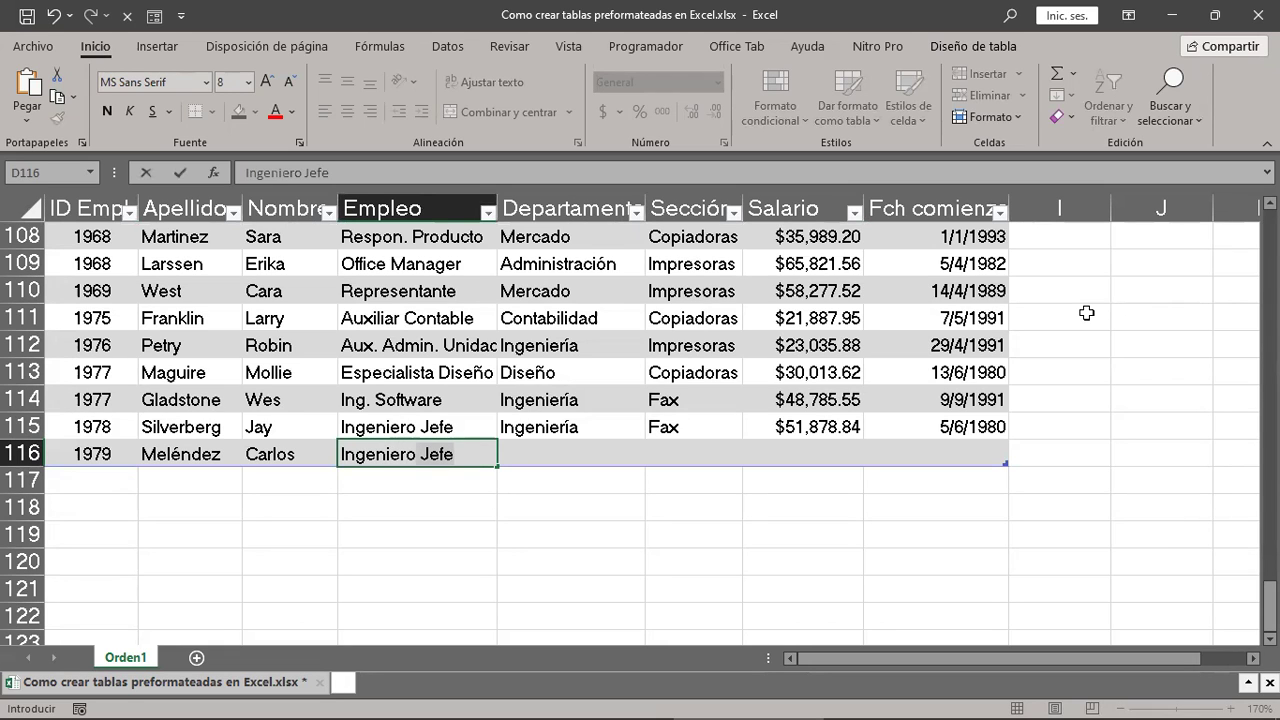
{"action": "key", "text": "Tab"}
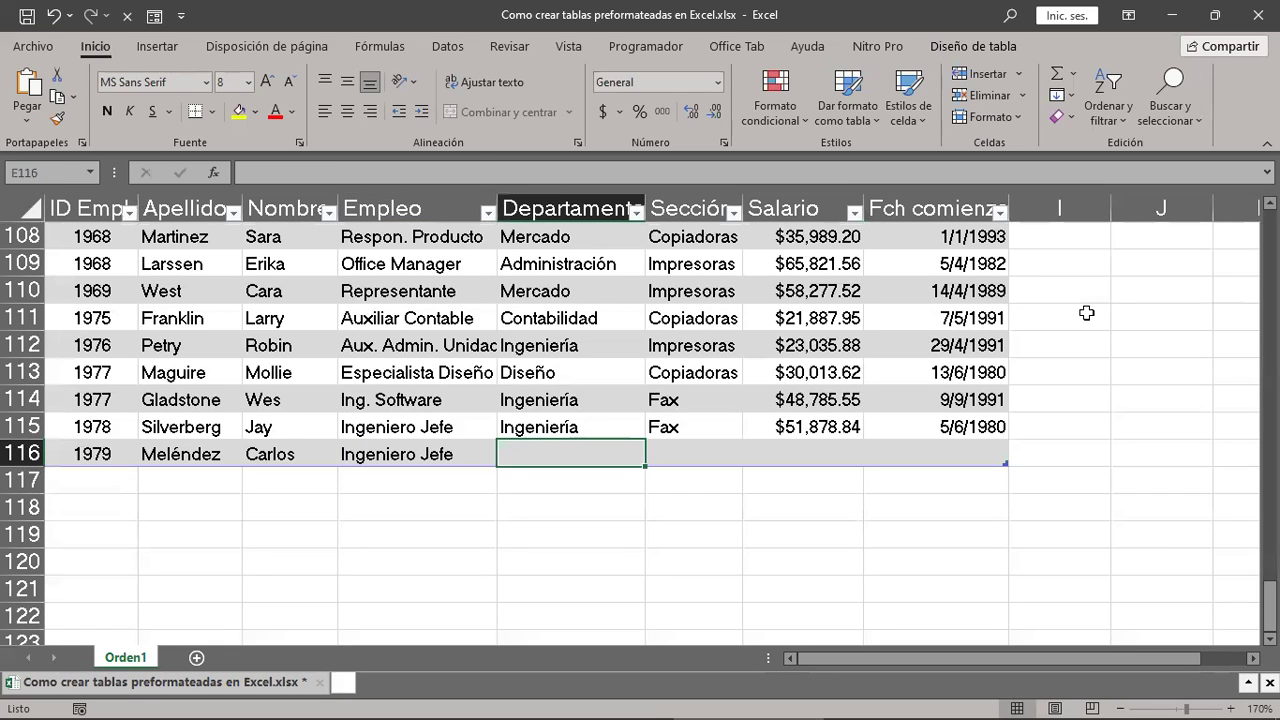
{"action": "type", "text": "Ingeniería"}
{"action": "key", "text": "Tab"}
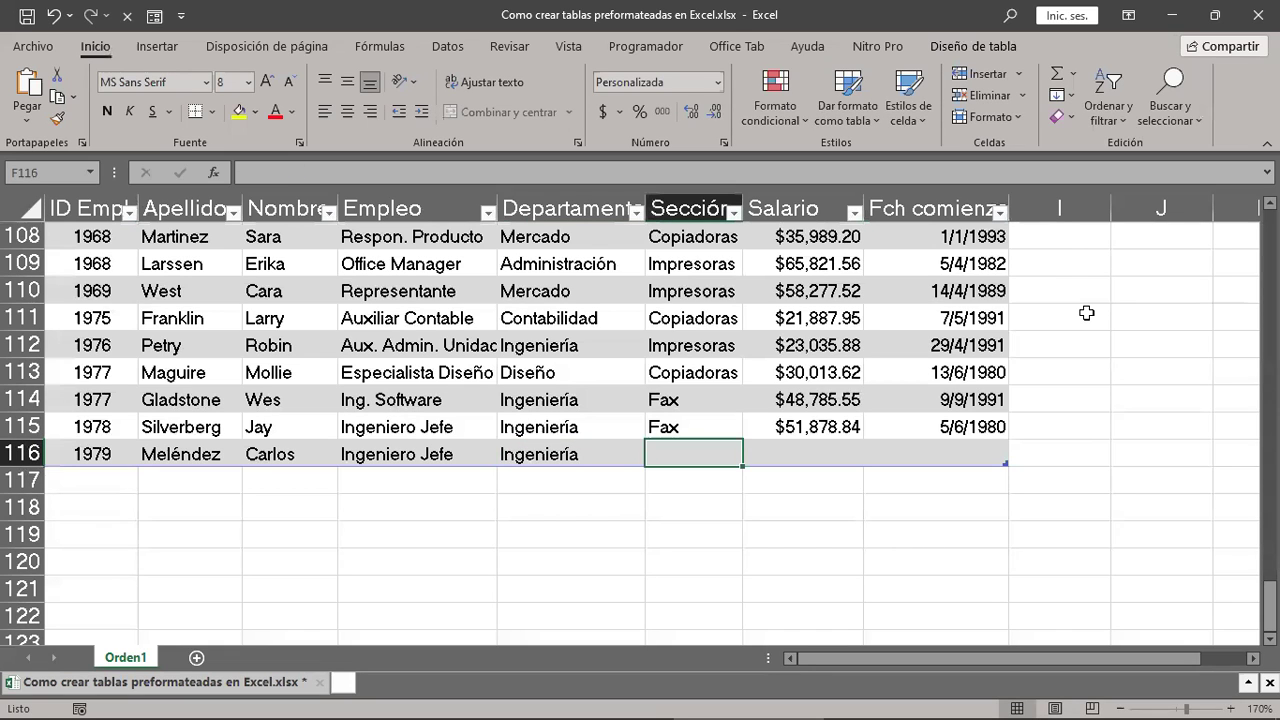
{"action": "type", "text": "Copiadoras"}
{"action": "key", "text": "Tab"}
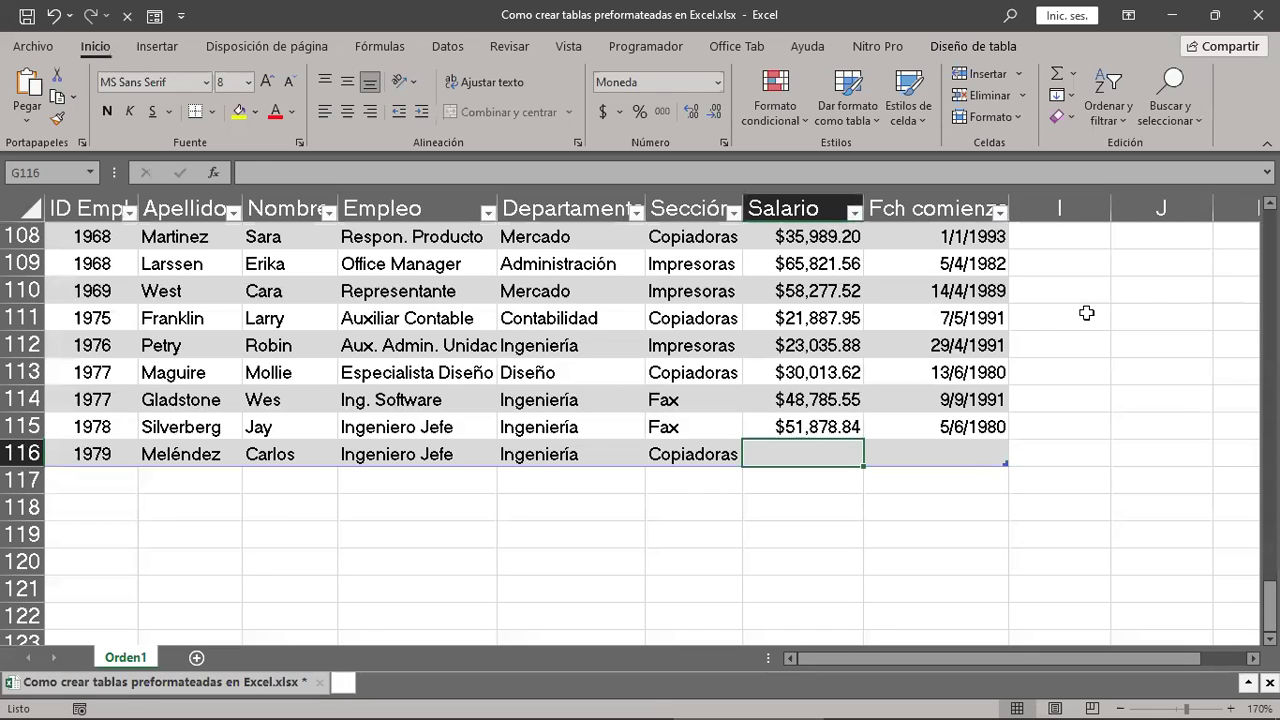
{"action": "type", "text": "25000"}
{"action": "key", "text": "Tab"}
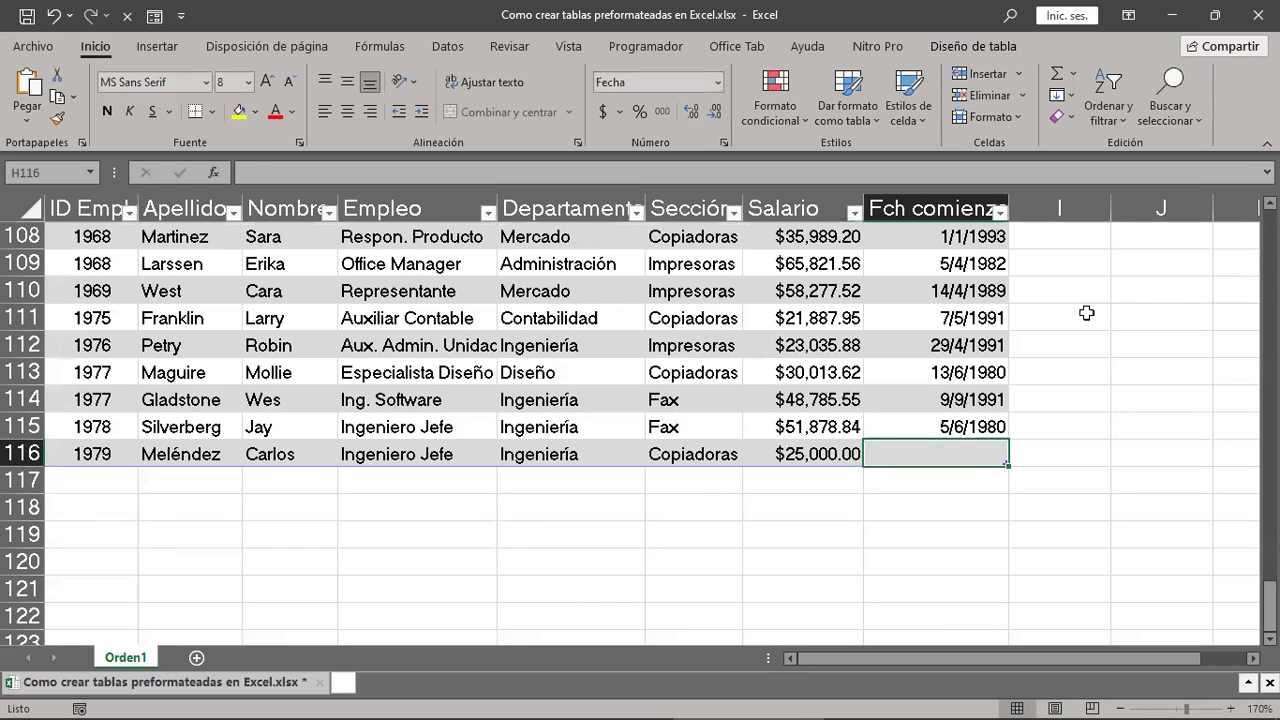
{"action": "type", "text": "6/0"}
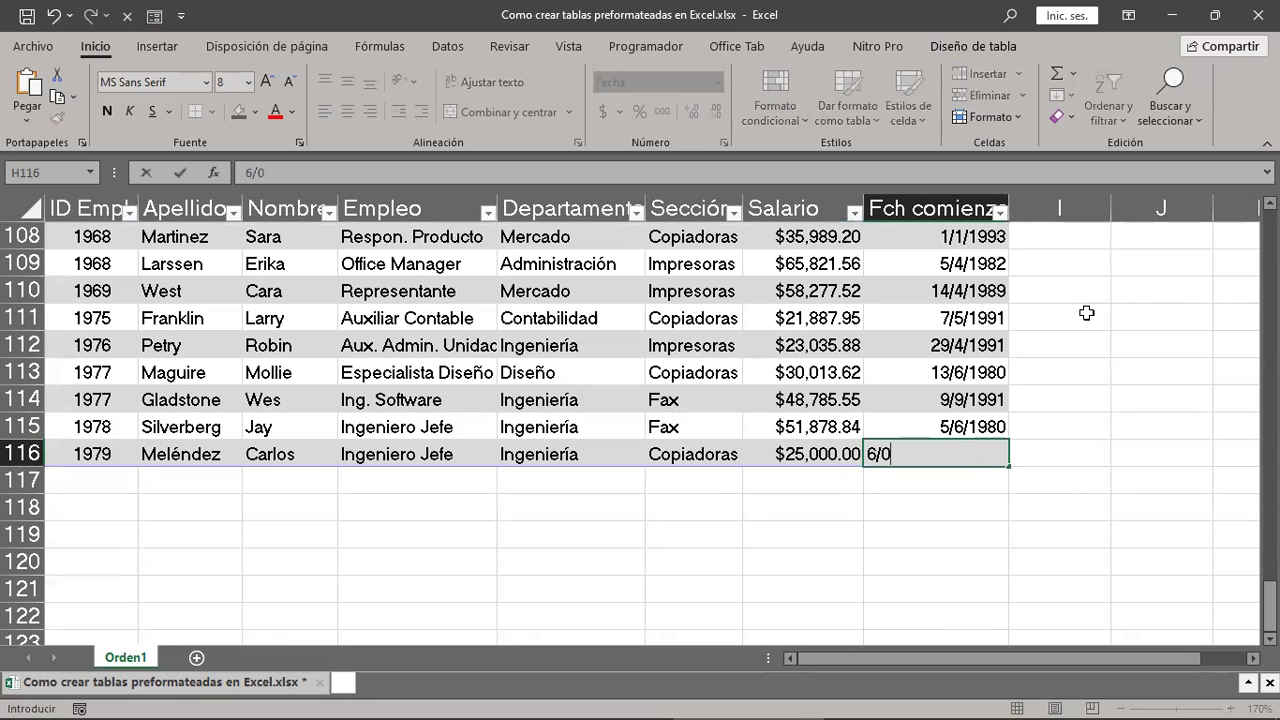
{"action": "type", "text": "7/1987"}
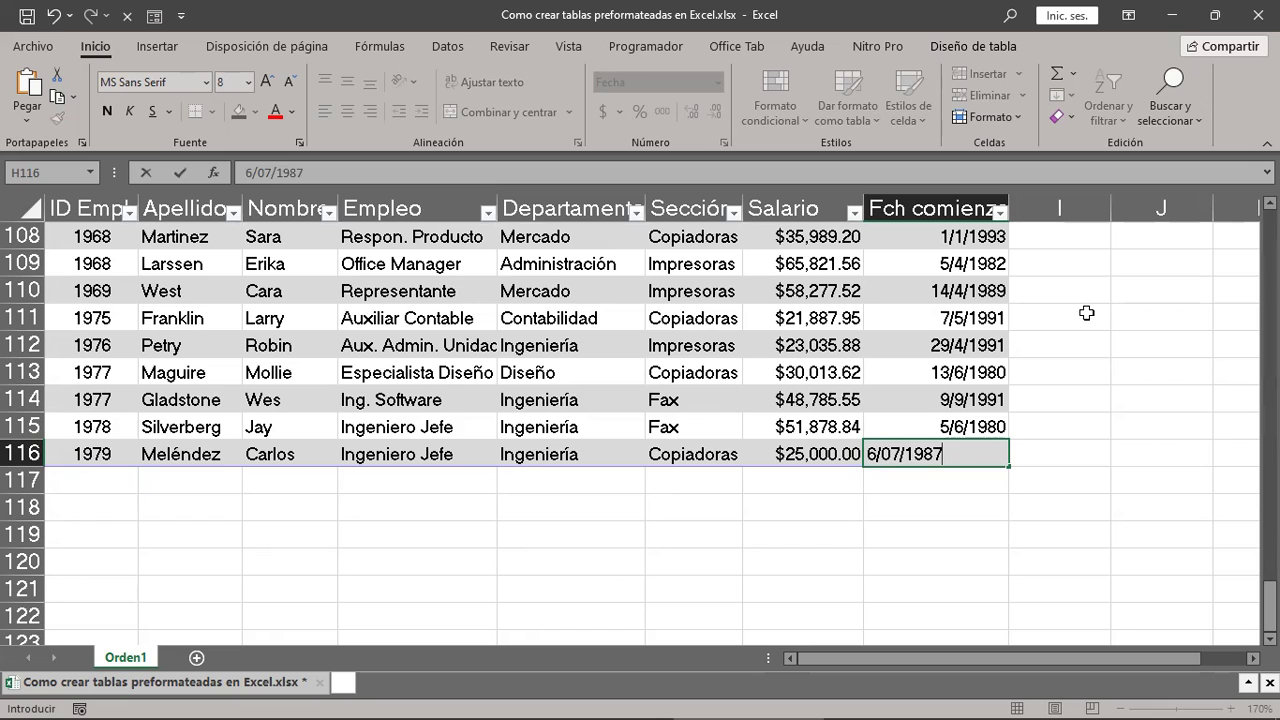
{"action": "key", "text": "Tab"}
{"action": "key", "text": "Tab"}
{"action": "key", "text": "Tab"}
{"action": "key", "text": "Tab"}
{"action": "key", "text": "Tab"}
{"action": "key", "text": "Tab"}
{"action": "key", "text": "Tab"}
{"action": "key", "text": "Tab"}
{"action": "key", "text": "Tab"}
{"action": "key", "text": "Tab"}
{"action": "key", "text": "Tab"}
{"action": "key", "text": "Tab"}
{"action": "key", "text": "Tab"}
{"action": "key", "text": "Tab"}
{"action": "key", "text": "Tab"}
{"action": "key", "text": "Tab"}
Step: Tab past the table's last cell repeatedly to add blank rows 117 through 124
{"action": "key", "text": "Tab"}
{"action": "key", "text": "Tab"}
{"action": "key", "text": "Tab"}
{"action": "key", "text": "Tab"}
{"action": "key", "text": "Tab"}
{"action": "key", "text": "Tab"}
{"action": "key", "text": "Tab"}
{"action": "key", "text": "Tab"}
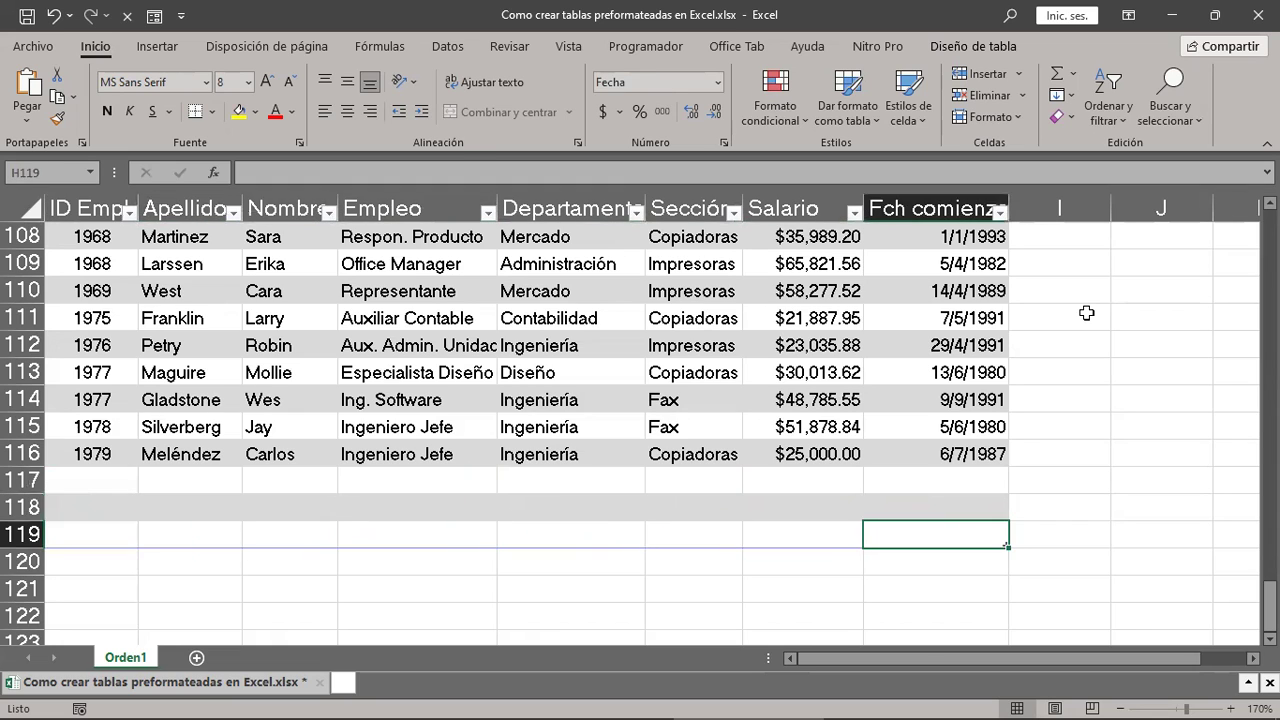
{"action": "key", "text": "Tab"}
{"action": "key", "text": "Tab"}
{"action": "key", "text": "Tab"}
{"action": "key", "text": "Tab"}
{"action": "key", "text": "Tab"}
{"action": "key", "text": "Tab"}
{"action": "key", "text": "Tab"}
{"action": "key", "text": "Tab"}
{"action": "key", "text": "Tab"}
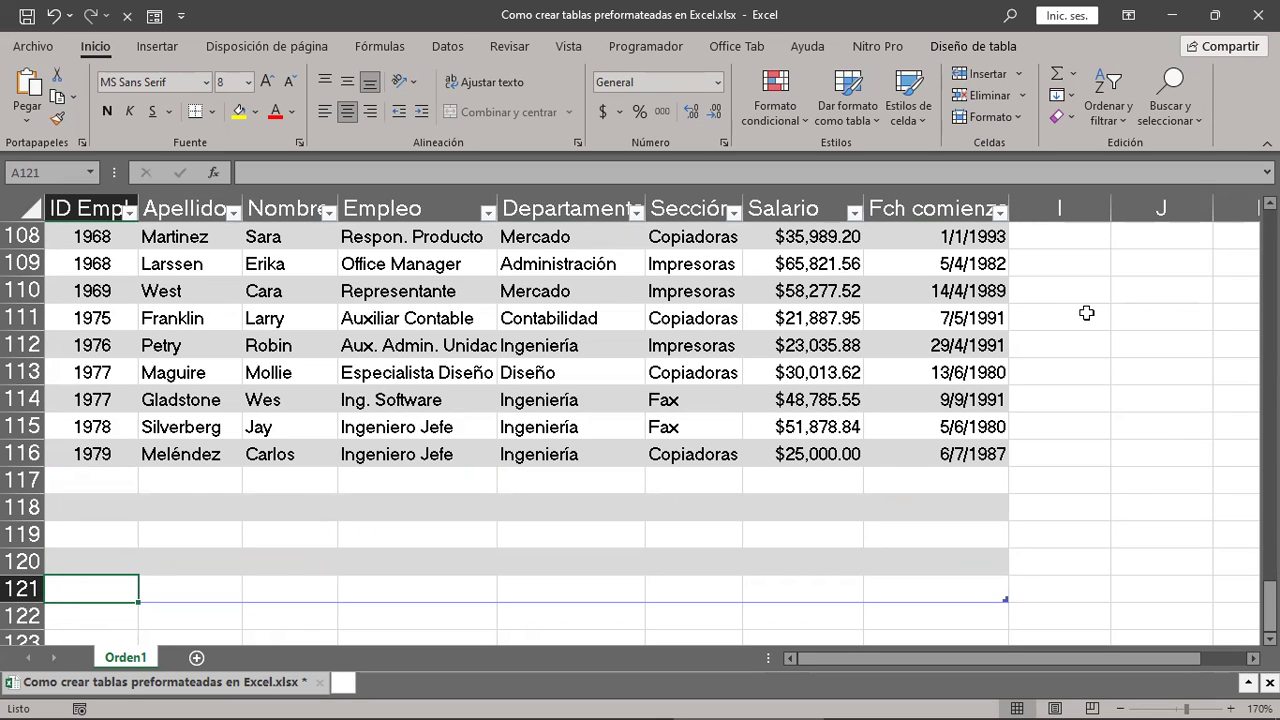
{"action": "key", "text": "Right"}
{"action": "key", "text": "Right"}
{"action": "key", "text": "Right"}
{"action": "key", "text": "Right"}
{"action": "key", "text": "Right"}
{"action": "key", "text": "Right"}
{"action": "key", "text": "Right"}
{"action": "key", "text": "Tab"}
{"action": "key", "text": "Tab"}
{"action": "key", "text": "Tab"}
{"action": "key", "text": "Tab"}
{"action": "key", "text": "Tab"}
{"action": "key", "text": "Tab"}
{"action": "key", "text": "Tab"}
{"action": "key", "text": "Tab"}
{"action": "key", "text": "Tab"}
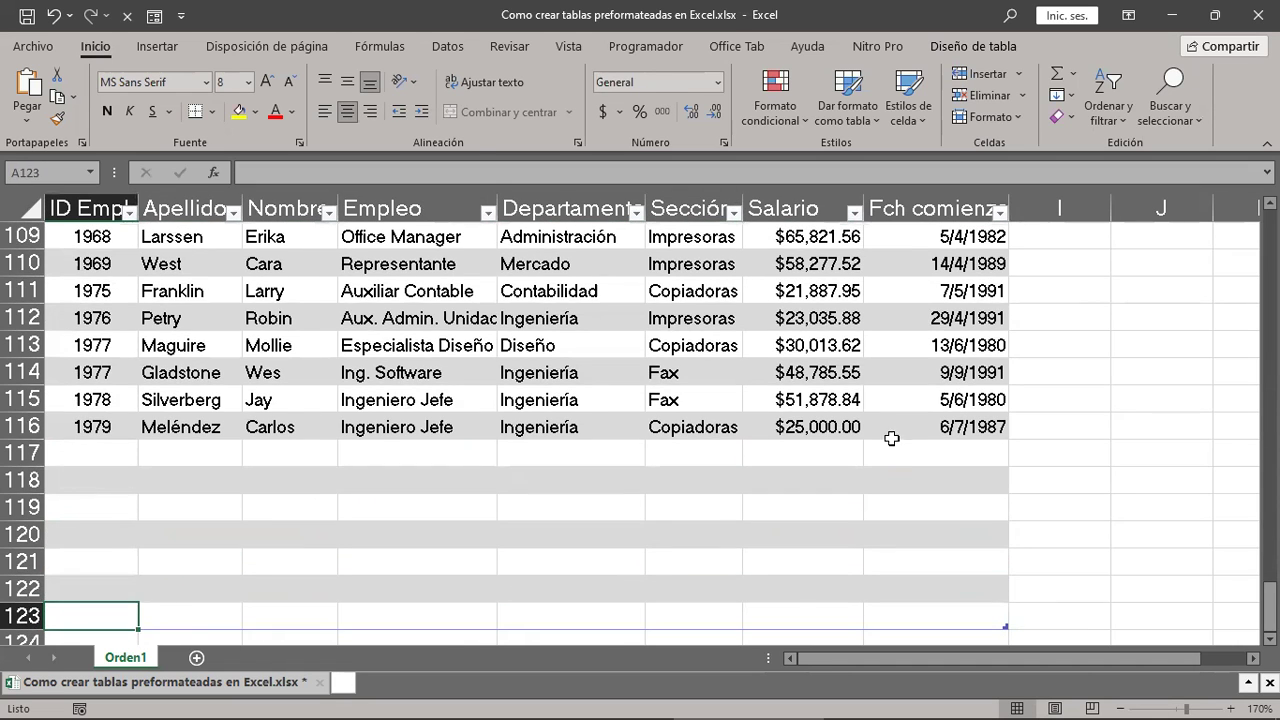
{"action": "scroll", "coordinate": [900, 470], "scroll_direction": "down", "scroll_amount": 3}
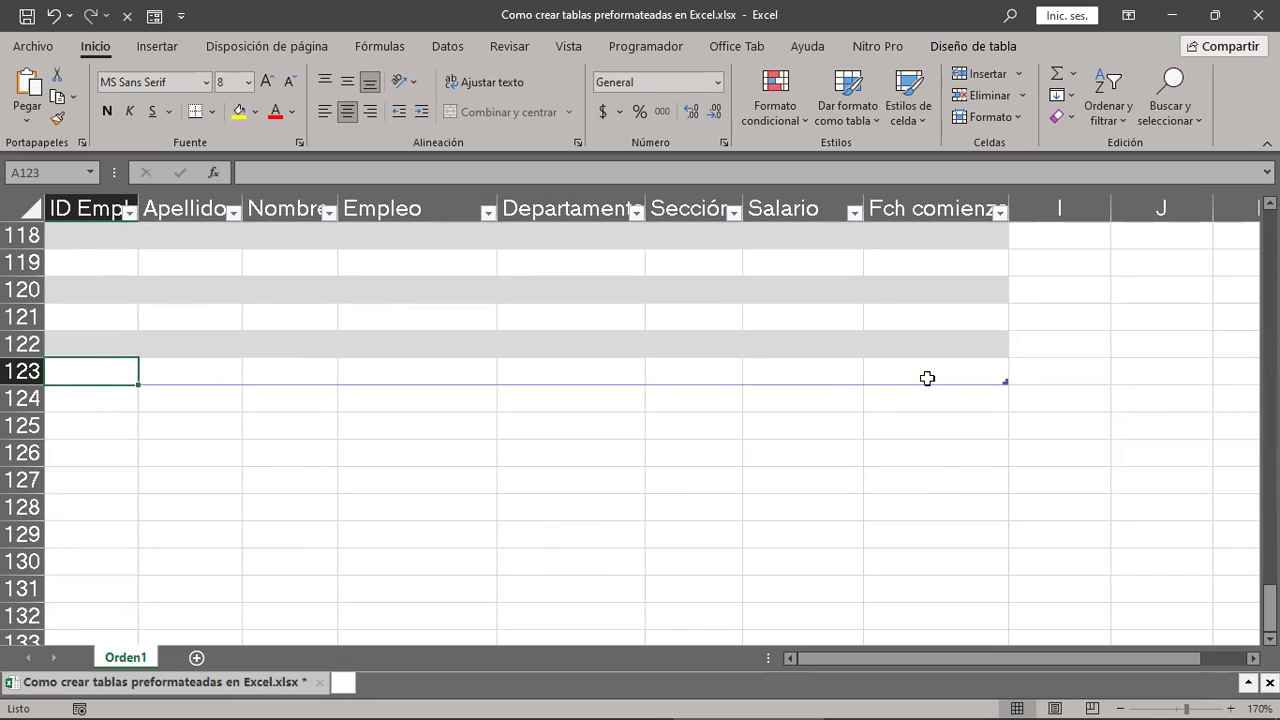
{"action": "scroll", "coordinate": [951, 305], "scroll_direction": "up", "scroll_amount": 1}
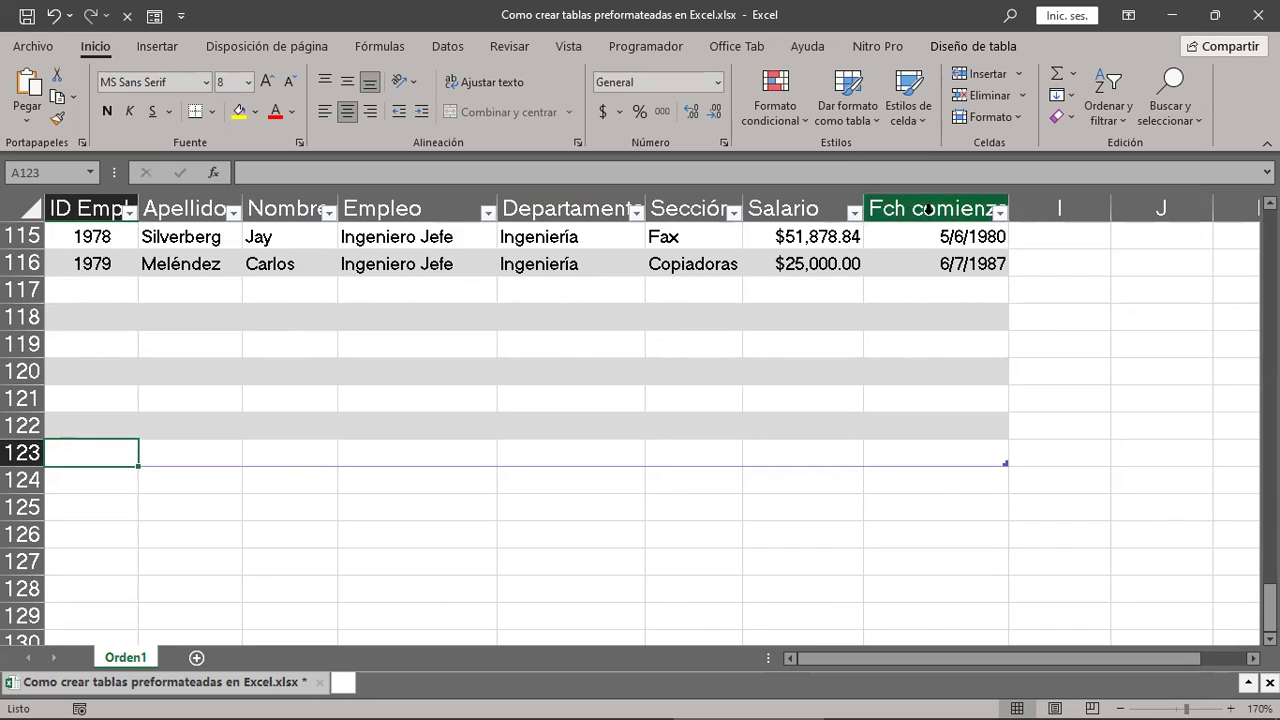
{"action": "key", "text": "Right"}
{"action": "key", "text": "Right"}
{"action": "key", "text": "Right"}
{"action": "key", "text": "Right"}
{"action": "key", "text": "Right"}
{"action": "key", "text": "Right"}
{"action": "key", "text": "Right"}
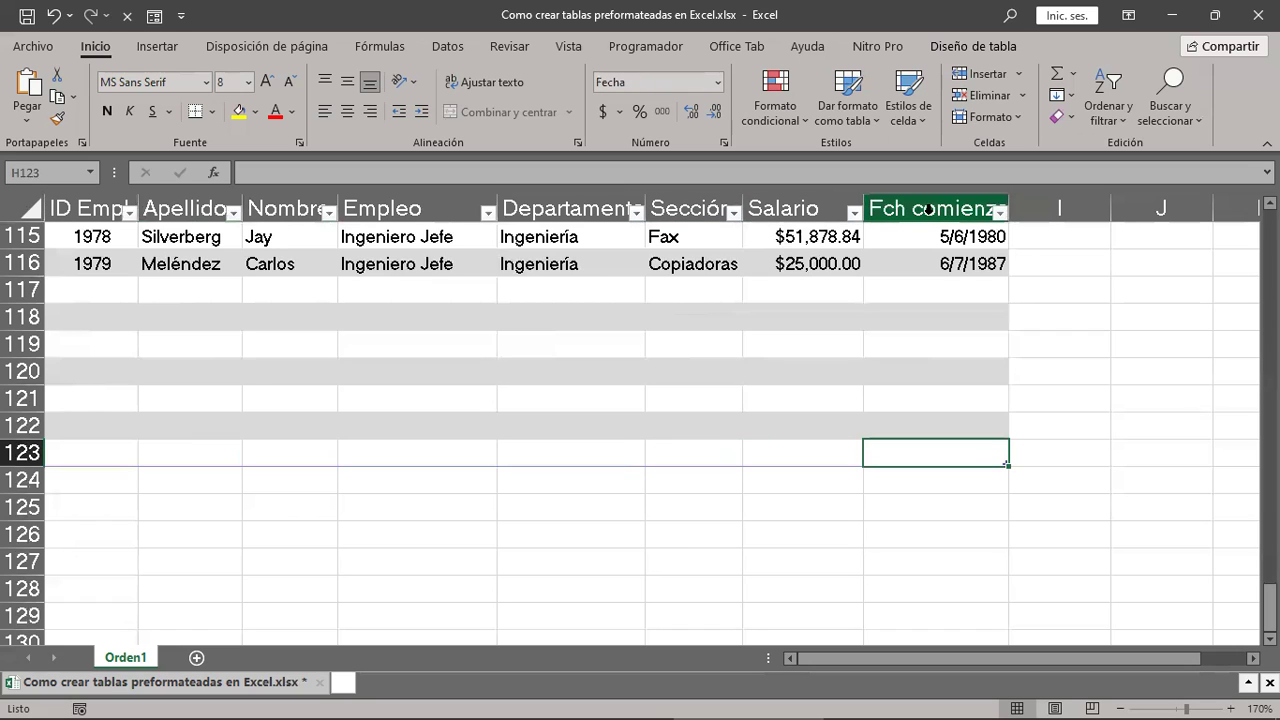
{"action": "key", "text": "Tab"}
{"action": "key", "text": "Tab"}
{"action": "key", "text": "Tab"}
{"action": "key", "text": "Tab"}
{"action": "key", "text": "Tab"}
{"action": "key", "text": "Tab"}
{"action": "key", "text": "Tab"}
{"action": "key", "text": "Tab"}
{"action": "key", "text": "Tab"}
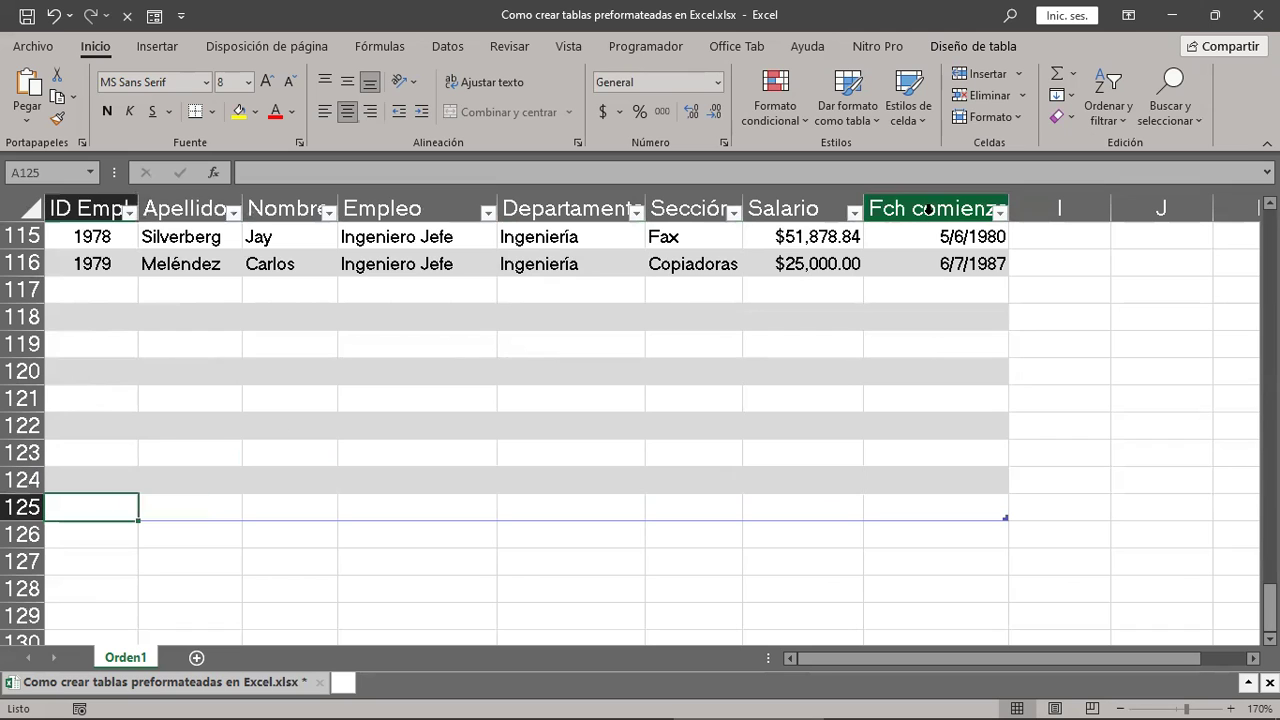
{"action": "key", "text": "Tab"}
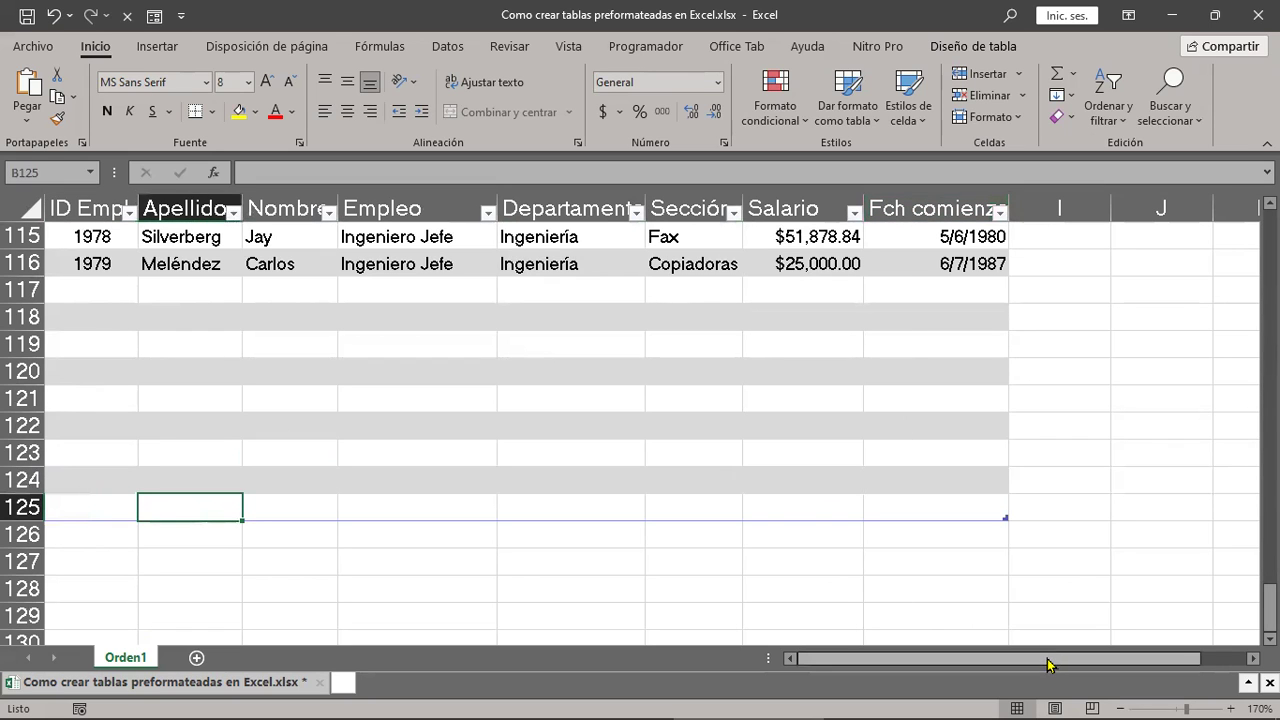
{"action": "left_click_drag", "start_coordinate": [1050, 662], "coordinate": [1062, 664]}
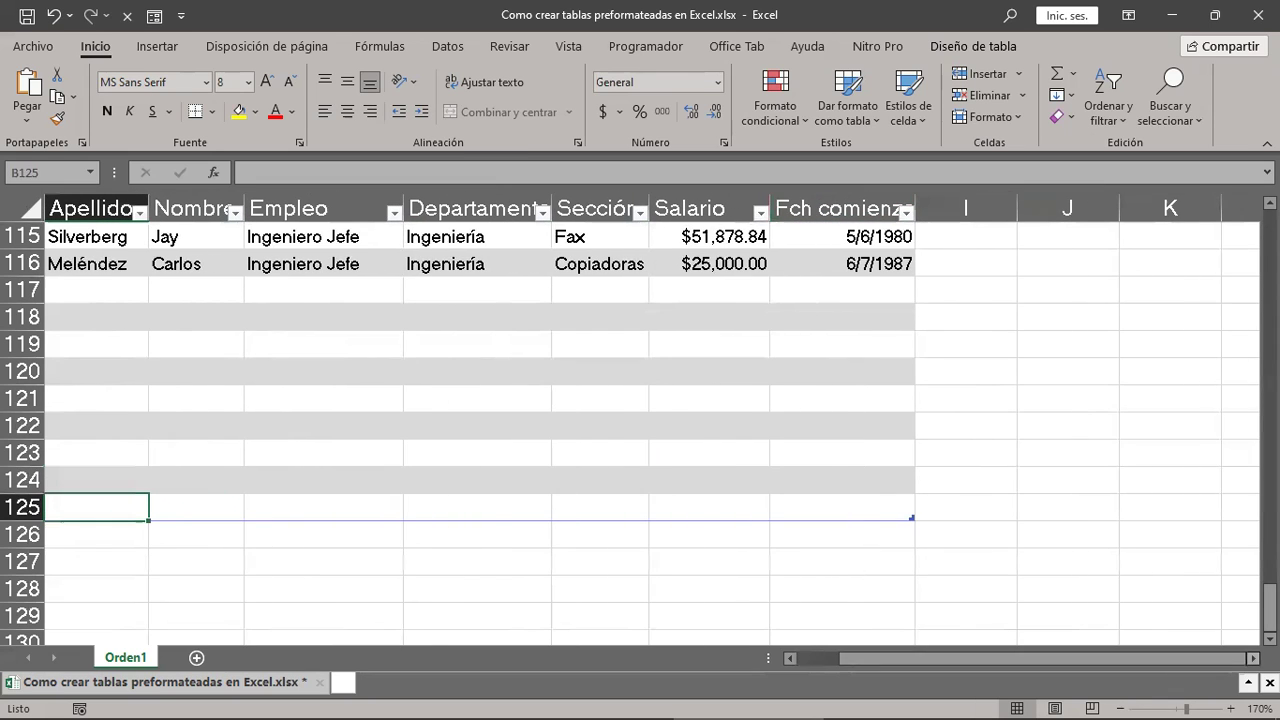
{"action": "left_click", "coordinate": [1253, 658]}
{"action": "left_click", "coordinate": [1253, 658]}
{"action": "scroll", "coordinate": [846, 471], "scroll_direction": "up", "scroll_amount": 6}
{"action": "scroll", "coordinate": [846, 471], "scroll_direction": "up", "scroll_amount": 7}
{"action": "scroll", "coordinate": [846, 476], "scroll_direction": "up", "scroll_amount": 11}
{"action": "scroll", "coordinate": [846, 476], "scroll_direction": "up", "scroll_amount": 3}
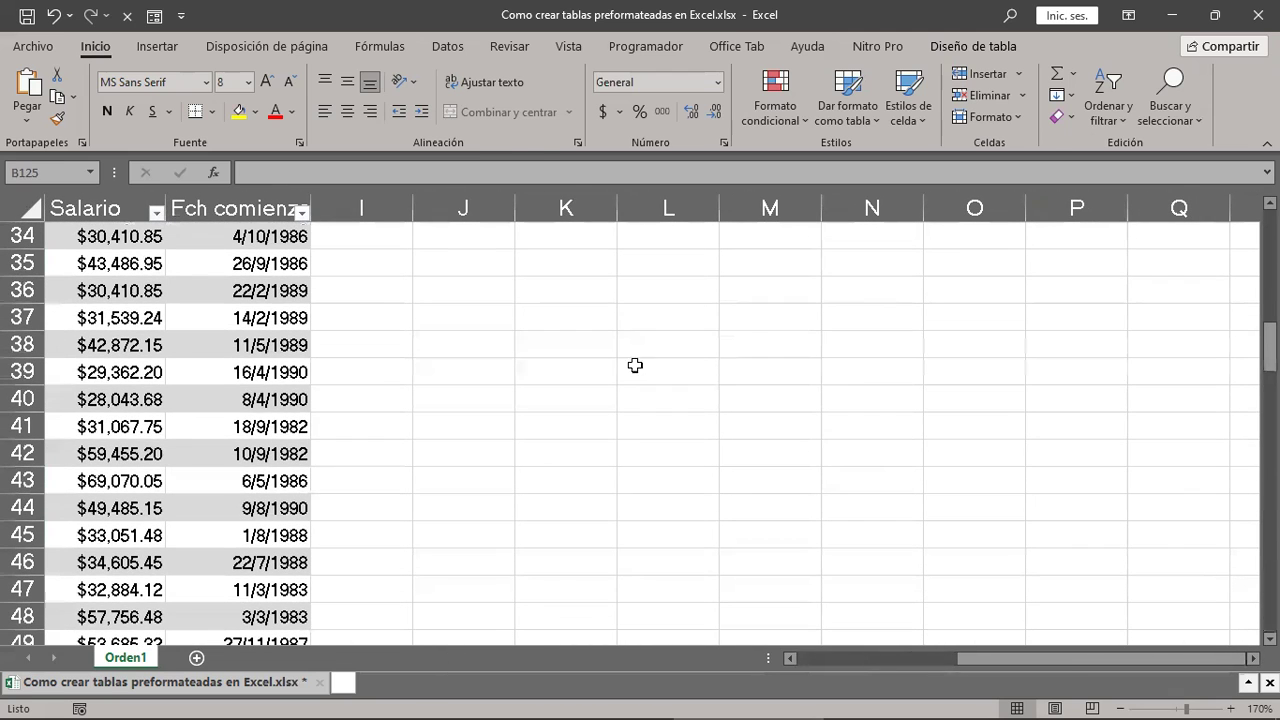
{"action": "left_click", "coordinate": [577, 297]}
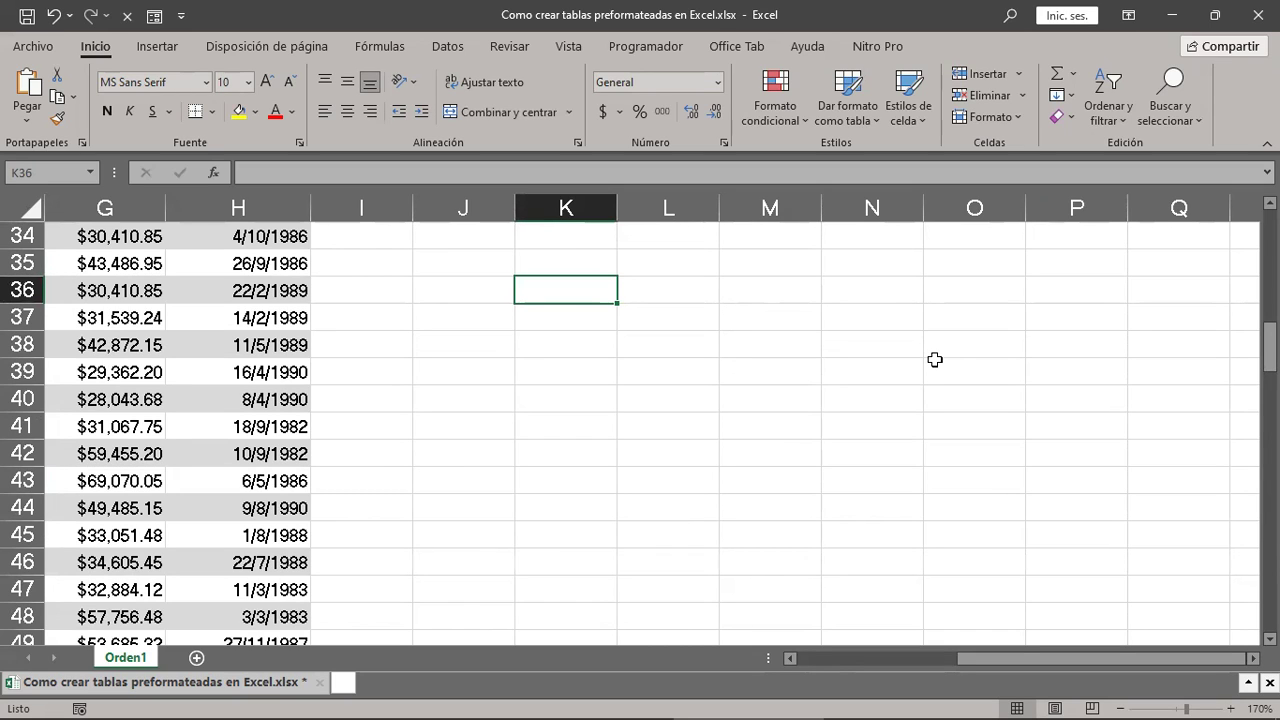
{"action": "key", "text": "Right"}
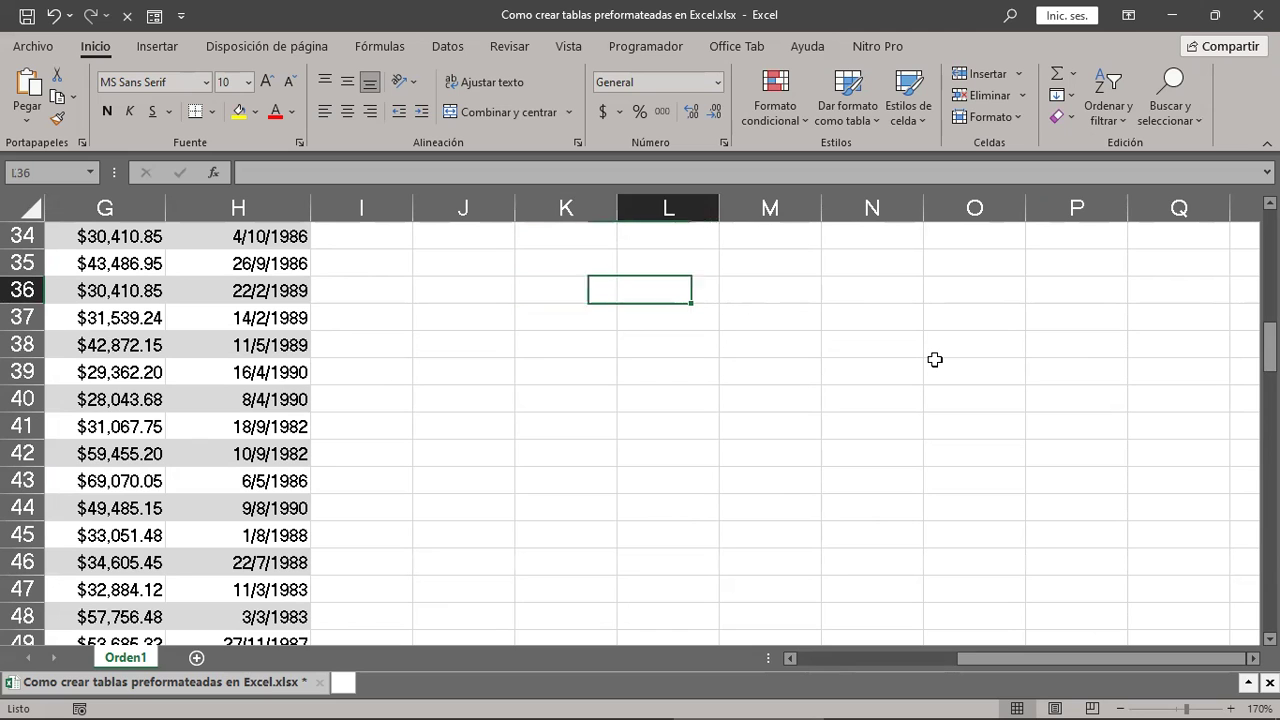
{"action": "key", "text": "Right"}
{"action": "key", "text": "Right"}
{"action": "key", "text": "Right"}
{"action": "key", "text": "Right"}
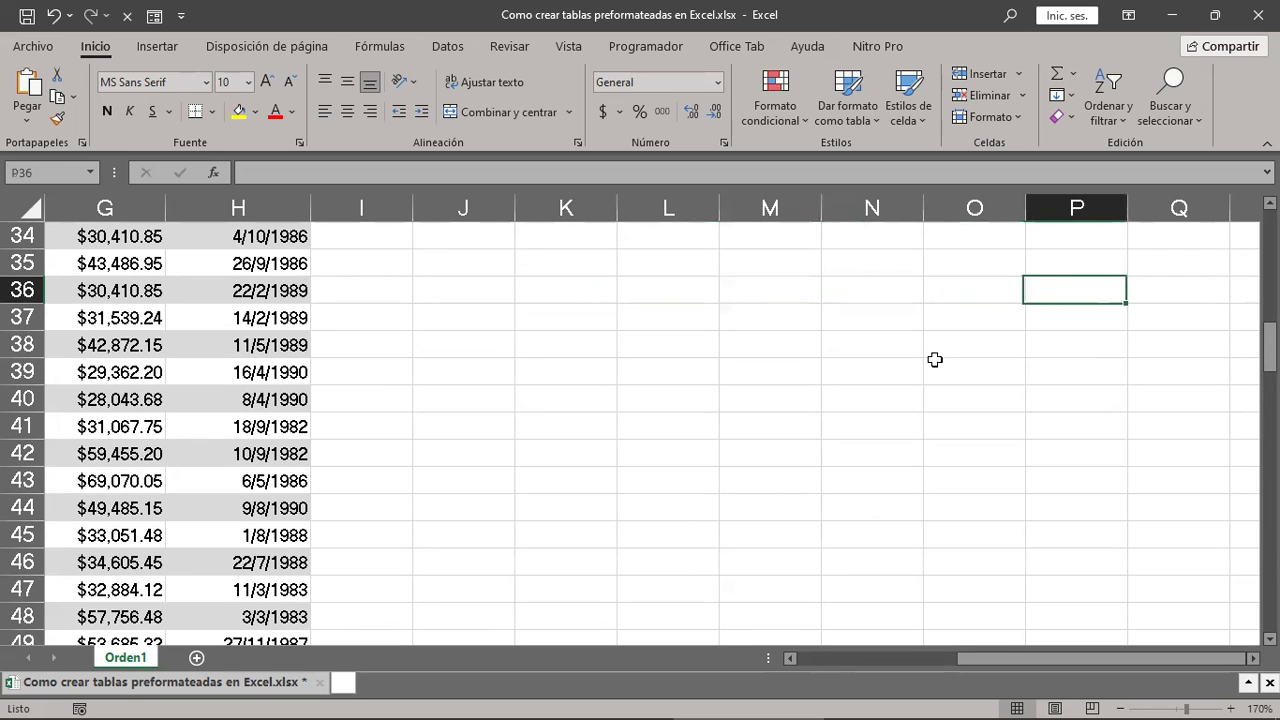
{"action": "key", "text": "Right"}
{"action": "key", "text": "Right"}
{"action": "key", "text": "Right"}
{"action": "key", "text": "Right"}
{"action": "key", "text": "Right"}
{"action": "key", "text": "Right"}
{"action": "key", "text": "Right"}
{"action": "key", "text": "Right"}
{"action": "key", "text": "Right"}
{"action": "key", "text": "Right"}
{"action": "key", "text": "Right"}
{"action": "key", "text": "Right"}
{"action": "key", "text": "Right"}
{"action": "key", "text": "Right"}
{"action": "key", "text": "Right"}
{"action": "key", "text": "Right"}
{"action": "key", "text": "Right"}
{"action": "key", "text": "Right"}
{"action": "key", "text": "Right"}
{"action": "key", "text": "Right"}
{"action": "key", "text": "Right"}
{"action": "key", "text": "Right"}
{"action": "key", "text": "Right"}
{"action": "key", "text": "Right"}
{"action": "key", "text": "Right"}
{"action": "key", "text": "Right"}
{"action": "key", "text": "Right"}
{"action": "key", "text": "Right"}
{"action": "key", "text": "Right"}
{"action": "key", "text": "Right"}
{"action": "key", "text": "Right"}
{"action": "key", "text": "Right"}
{"action": "key", "text": "Right"}
{"action": "key", "text": "Right"}
{"action": "key", "text": "Right"}
{"action": "key", "text": "Right"}
{"action": "key", "text": "Right"}
{"action": "key", "text": "Right"}
{"action": "key", "text": "Right"}
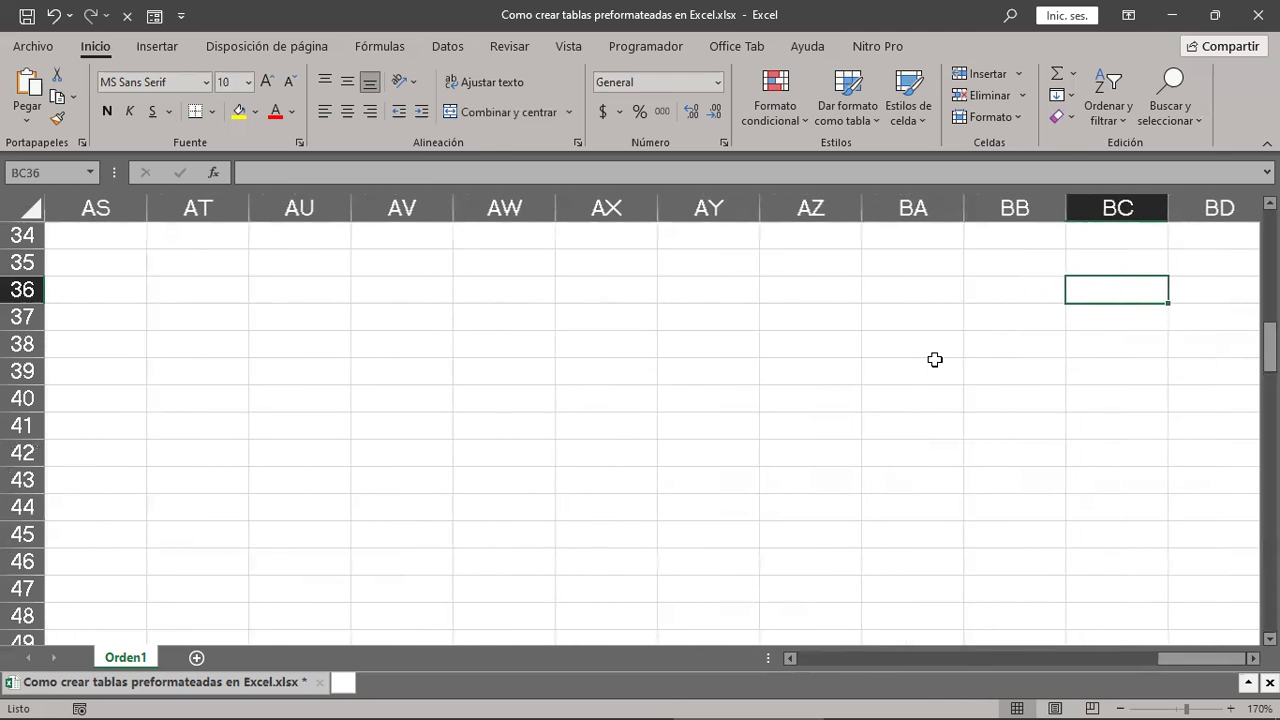
{"action": "key", "text": "Right"}
{"action": "key", "text": "Right"}
{"action": "key", "text": "Right"}
{"action": "key", "text": "Right"}
{"action": "key", "text": "Right"}
{"action": "key", "text": "Right"}
{"action": "key", "text": "Right"}
{"action": "key", "text": "Right"}
{"action": "key", "text": "Right"}
{"action": "key", "text": "Right"}
{"action": "key", "text": "Right"}
{"action": "key", "text": "Right"}
{"action": "key", "text": "Right"}
{"action": "key", "text": "Right"}
{"action": "key", "text": "Right"}
{"action": "key", "text": "Right"}
{"action": "key", "text": "Right"}
{"action": "key", "text": "Right"}
{"action": "key", "text": "Left"}
{"action": "key", "text": "Left"}
{"action": "key", "text": "Left"}
{"action": "key", "text": "Left"}
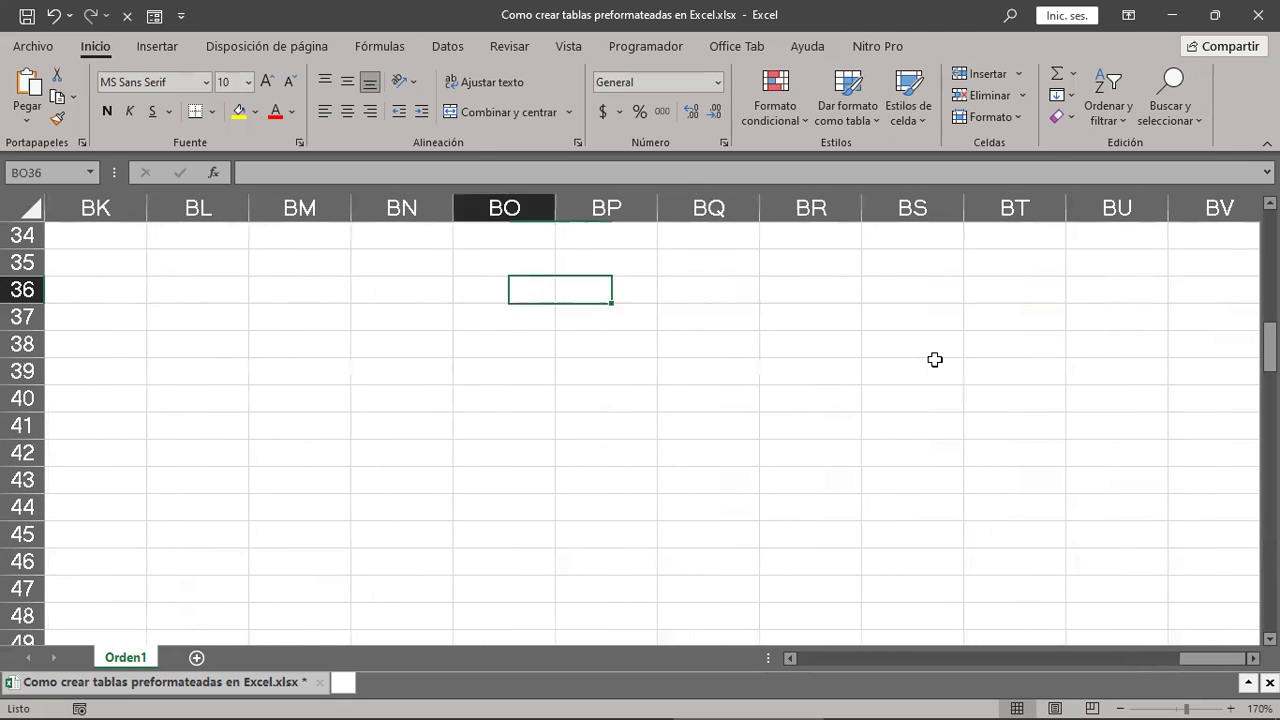
{"action": "key", "text": "Left"}
{"action": "key", "text": "Left"}
{"action": "key", "text": "Left"}
{"action": "key", "text": "Left"}
{"action": "key", "text": "Left"}
{"action": "key", "text": "Left"}
{"action": "key", "text": "Left"}
{"action": "key", "text": "Left"}
{"action": "key", "text": "Left"}
{"action": "key", "text": "Left"}
{"action": "key", "text": "Left"}
{"action": "key", "text": "Left"}
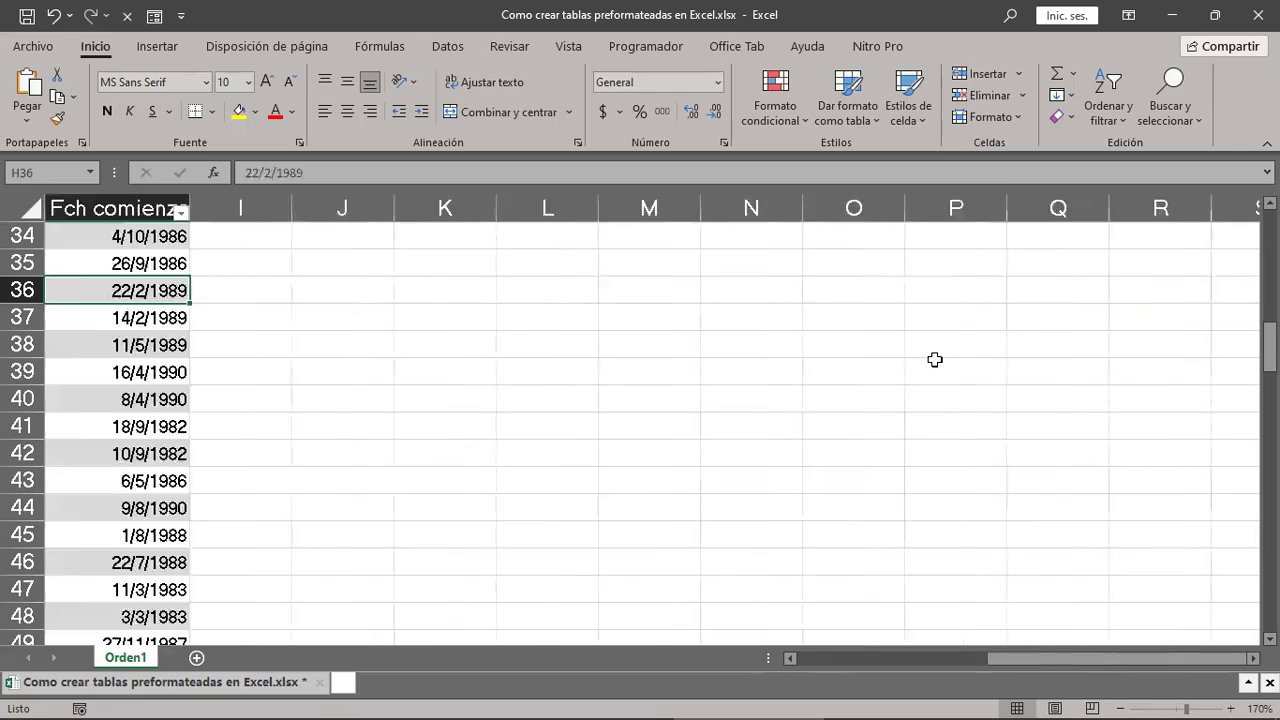
{"action": "key", "text": "Left"}
{"action": "key", "text": "Left"}
{"action": "key", "text": "Left"}
{"action": "key", "text": "Down"}
Step: Go to the table's last row and tab through its final cell to add empty rows down to 129
{"action": "key", "text": "Down"}
{"action": "key", "text": "Down"}
{"action": "key", "text": "Down"}
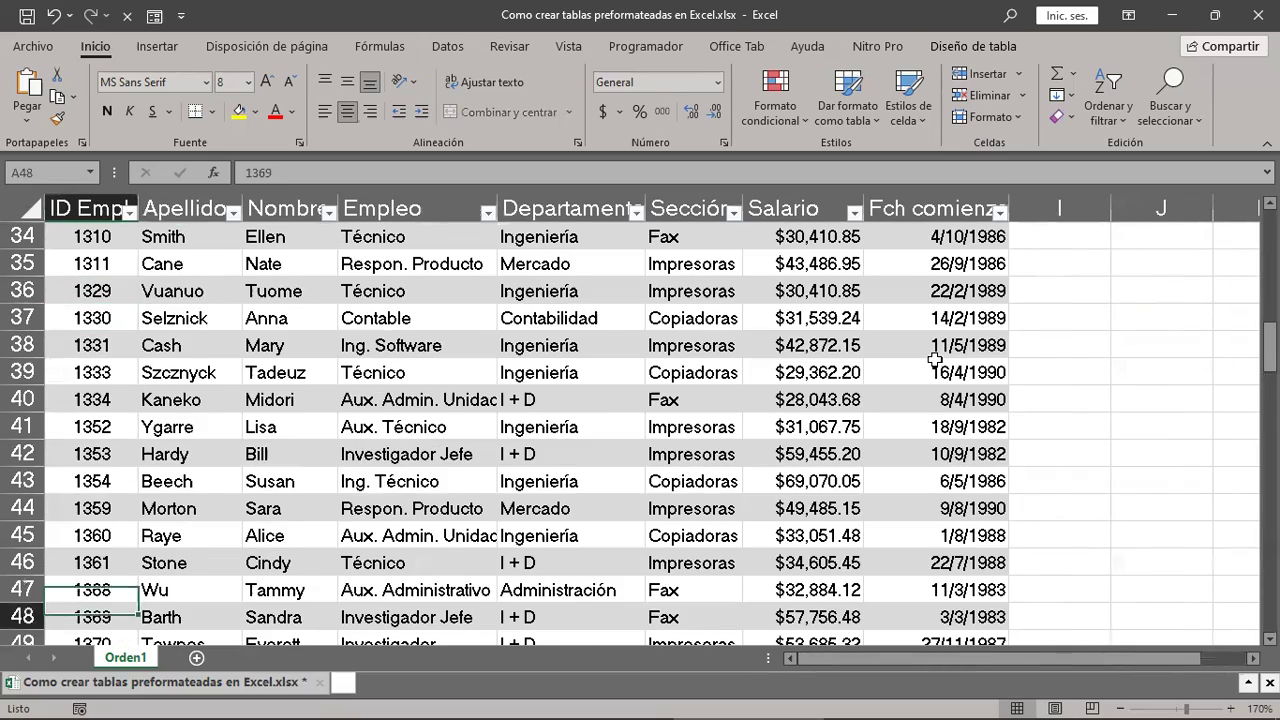
{"action": "key", "text": "Down"}
{"action": "key", "text": "Down"}
{"action": "key", "text": "Down"}
{"action": "key", "text": "Down"}
{"action": "key", "text": "Down"}
{"action": "key", "text": "Down"}
{"action": "key", "text": "Down"}
{"action": "key", "text": "Down"}
{"action": "key", "text": "Down"}
{"action": "key", "text": "Down"}
{"action": "key", "text": "Down"}
{"action": "key", "text": "Down"}
{"action": "key", "text": "Down"}
{"action": "key", "text": "Down"}
{"action": "key", "text": "Down"}
{"action": "key", "text": "Down"}
{"action": "key", "text": "Down"}
{"action": "key", "text": "Down"}
{"action": "key", "text": "Down"}
{"action": "key", "text": "Down"}
{"action": "key", "text": "Down"}
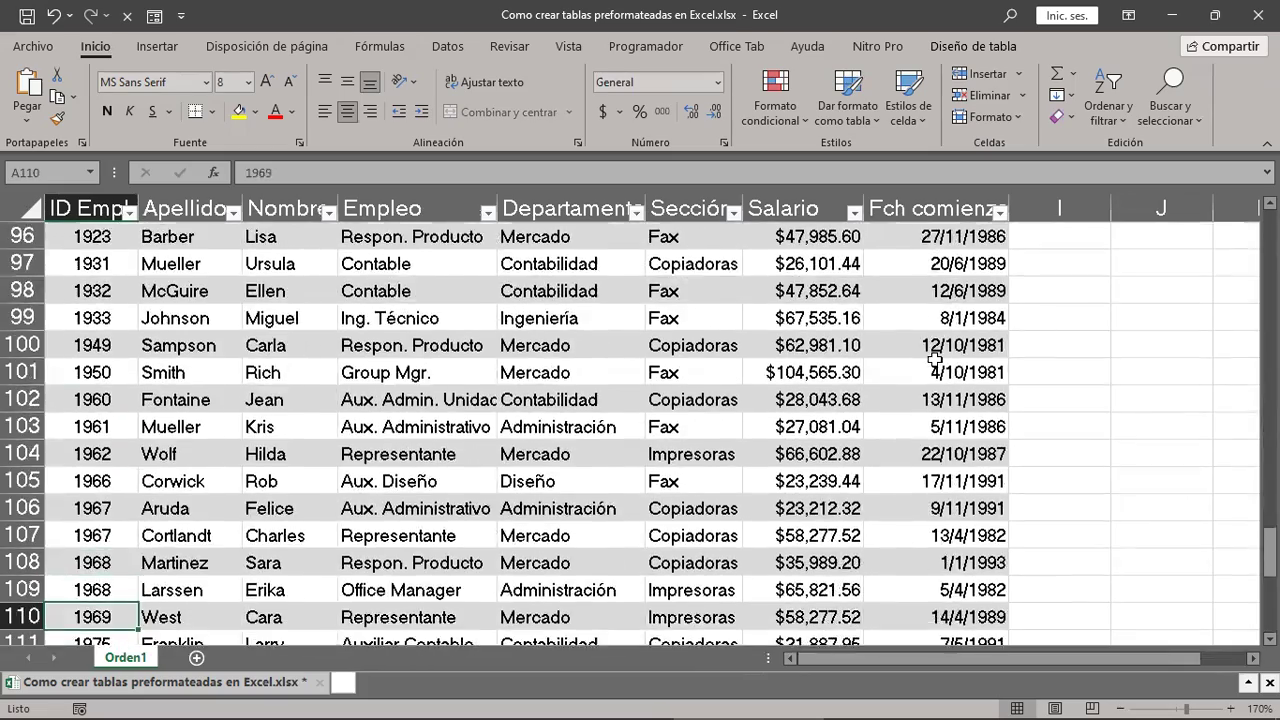
{"action": "key", "text": "Down"}
{"action": "key", "text": "Down"}
{"action": "key", "text": "Down"}
{"action": "key", "text": "Down"}
{"action": "key", "text": "Down"}
{"action": "key", "text": "Down"}
{"action": "key", "text": "Up"}
{"action": "key", "text": "Up"}
{"action": "key", "text": "Up"}
{"action": "key", "text": "Up"}
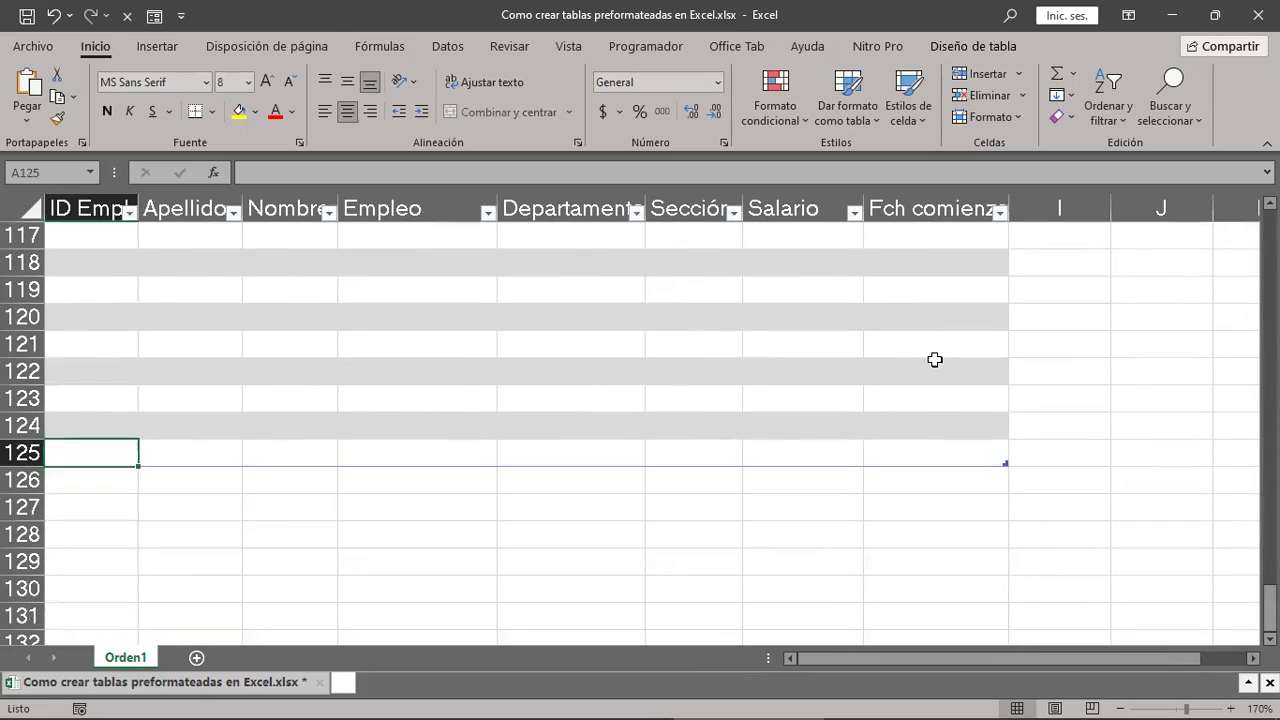
{"action": "key", "text": "Right"}
{"action": "key", "text": "Right"}
{"action": "key", "text": "Right"}
{"action": "key", "text": "Right"}
{"action": "key", "text": "Right"}
{"action": "key", "text": "Right"}
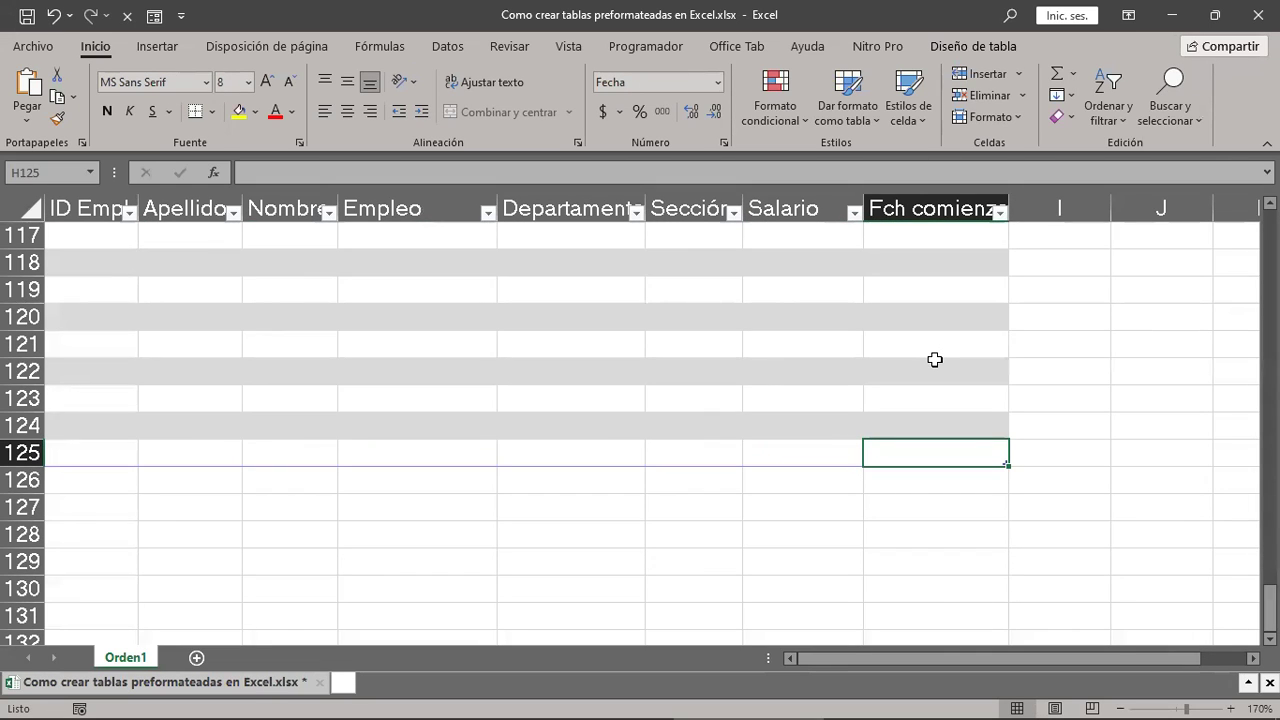
{"action": "key", "text": "Tab"}
{"action": "key", "text": "Tab"}
{"action": "key", "text": "Tab"}
{"action": "key", "text": "Tab"}
{"action": "key", "text": "Tab"}
{"action": "key", "text": "Tab"}
{"action": "key", "text": "Tab"}
{"action": "key", "text": "Tab"}
{"action": "key", "text": "Tab"}
{"action": "key", "text": "Tab"}
{"action": "key", "text": "Tab"}
{"action": "key", "text": "Tab"}
{"action": "key", "text": "Tab"}
{"action": "key", "text": "Tab"}
{"action": "key", "text": "Tab"}
{"action": "key", "text": "Tab"}
{"action": "key", "text": "Tab"}
{"action": "key", "text": "Tab"}
{"action": "key", "text": "Tab"}
{"action": "key", "text": "Tab"}
{"action": "key", "text": "Tab"}
{"action": "key", "text": "Tab"}
{"action": "key", "text": "Tab"}
{"action": "key", "text": "Tab"}
{"action": "key", "text": "Tab"}
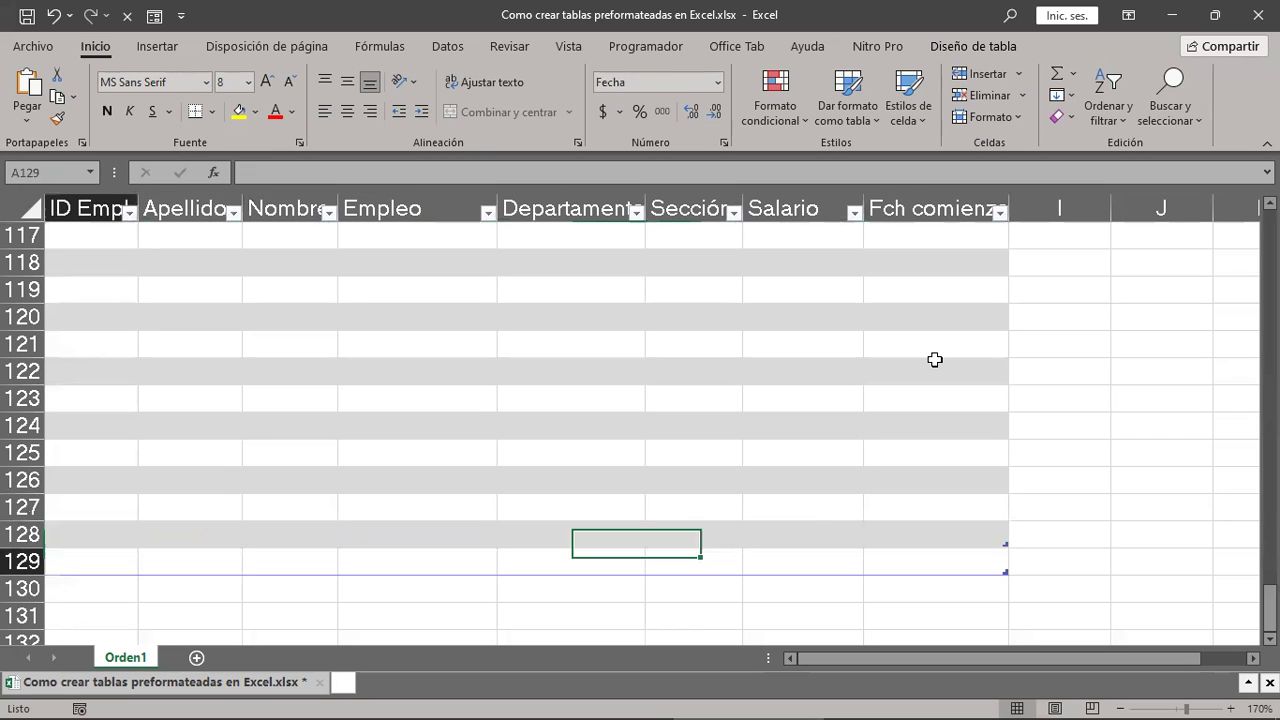
{"action": "key", "text": "Tab"}
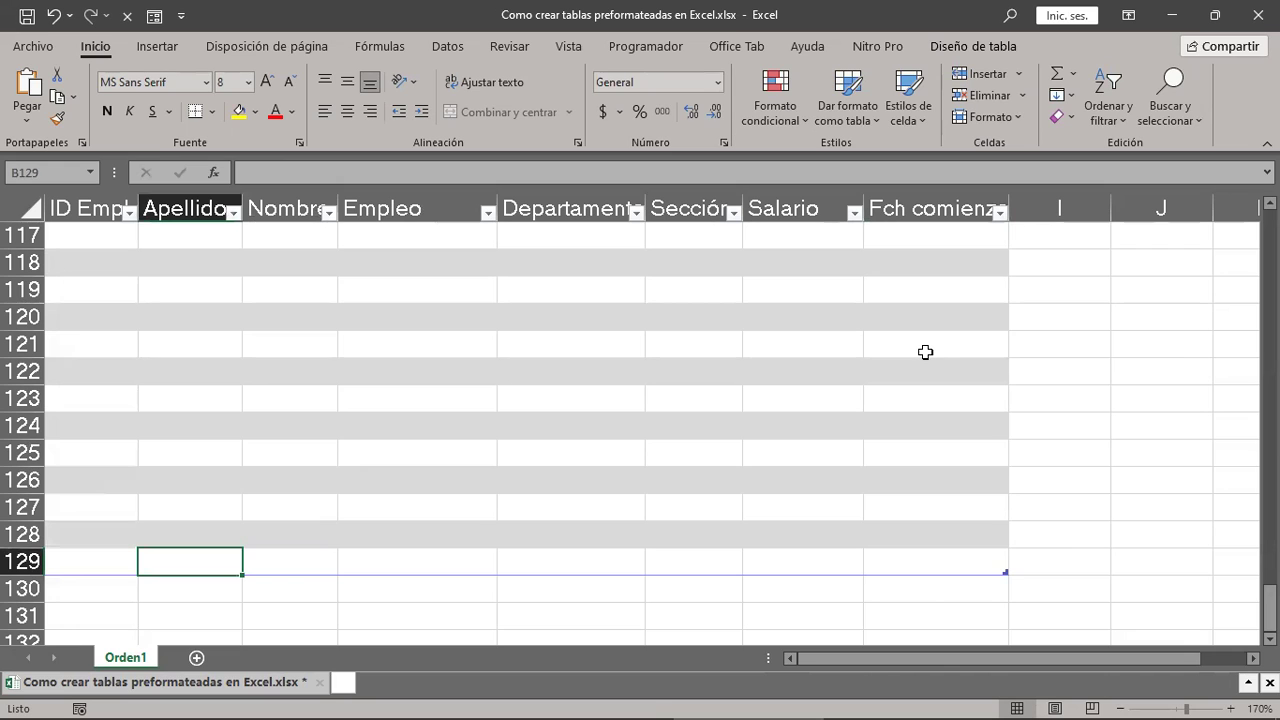
{"action": "scroll", "coordinate": [689, 406], "scroll_direction": "up", "scroll_amount": 4}
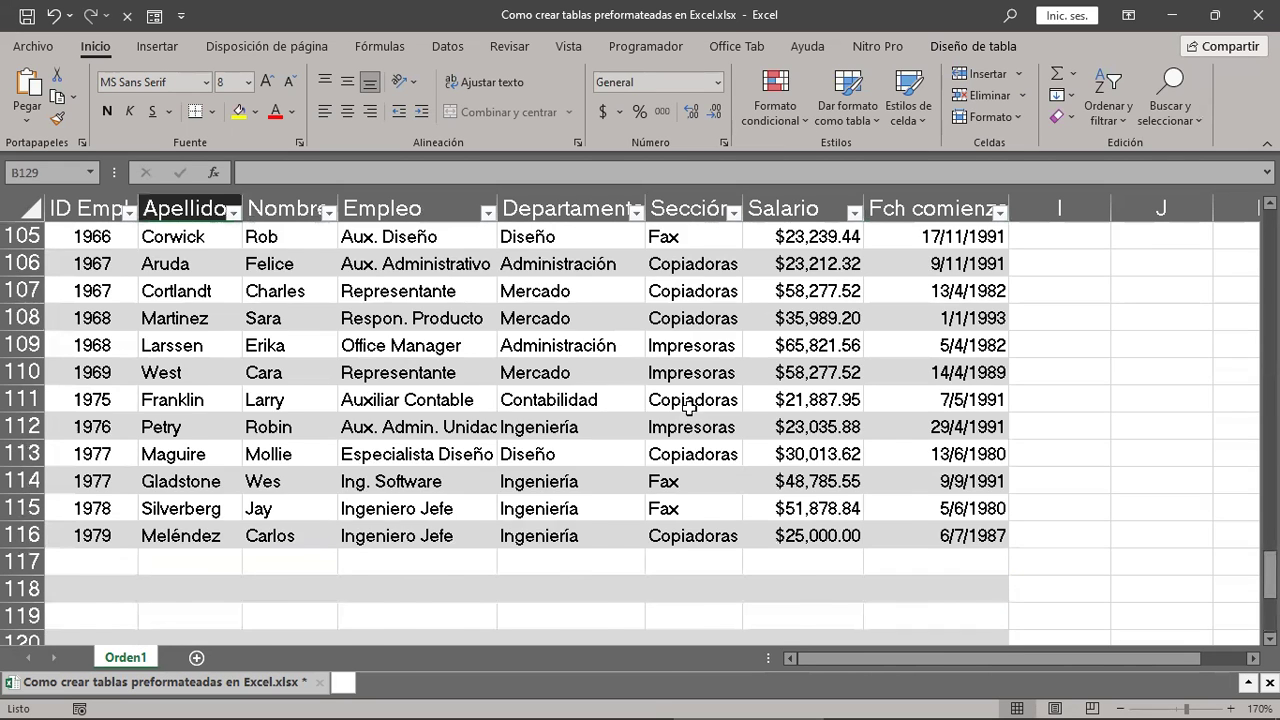
{"action": "scroll", "coordinate": [689, 406], "scroll_direction": "up", "scroll_amount": 4}
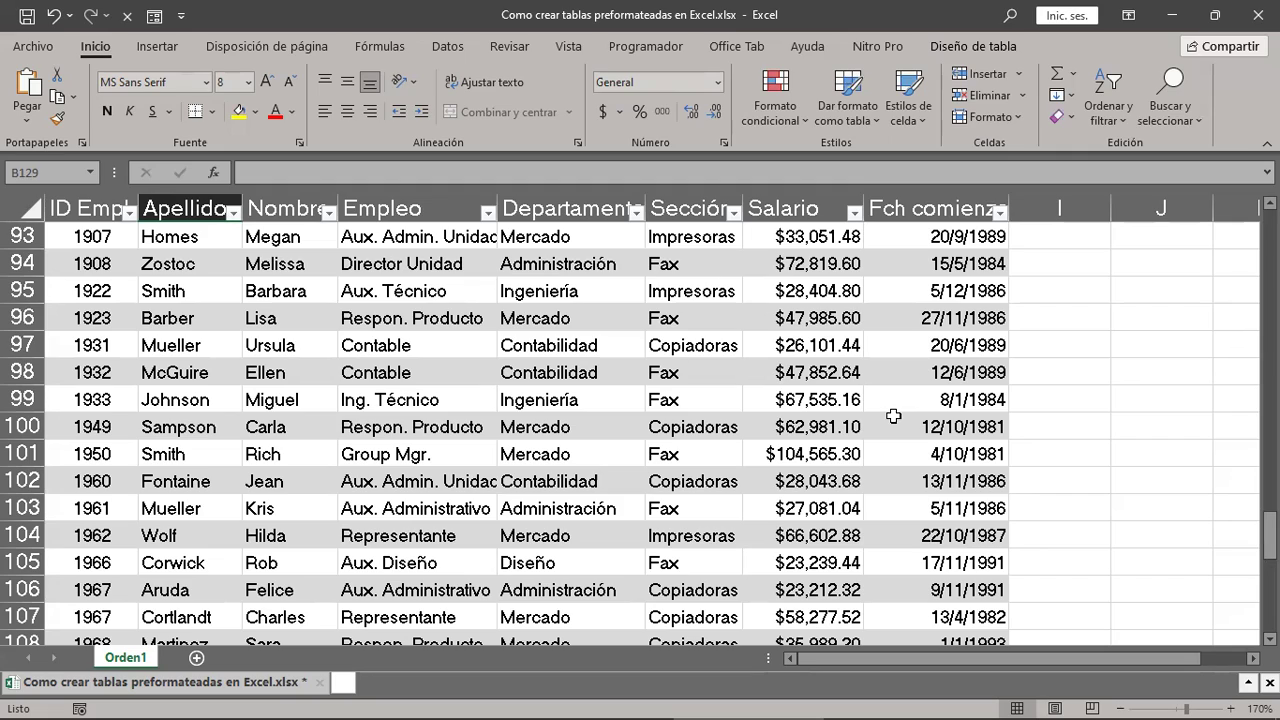
{"action": "scroll", "coordinate": [893, 416], "scroll_direction": "up", "scroll_amount": 5}
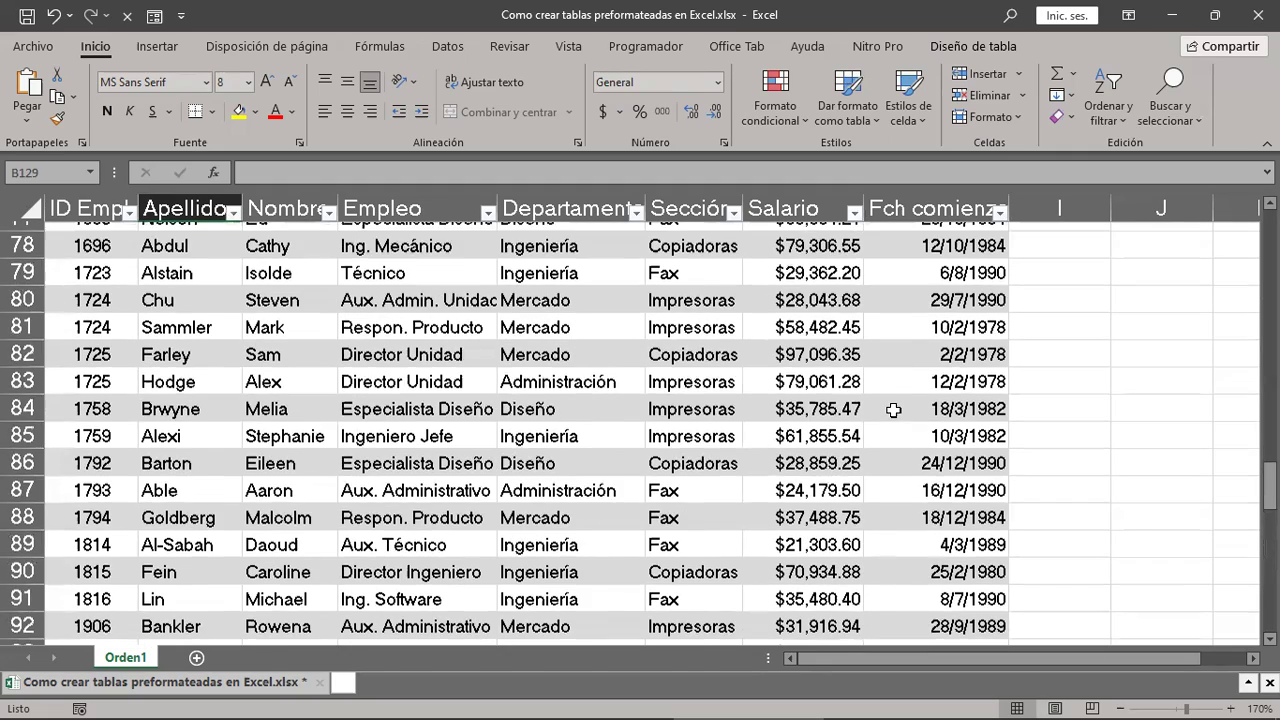
{"action": "scroll", "coordinate": [893, 410], "scroll_direction": "up", "scroll_amount": 12}
{"action": "scroll", "coordinate": [893, 408], "scroll_direction": "up", "scroll_amount": 6}
{"action": "scroll", "coordinate": [893, 408], "scroll_direction": "up", "scroll_amount": 6}
{"action": "scroll", "coordinate": [893, 408], "scroll_direction": "up", "scroll_amount": 2}
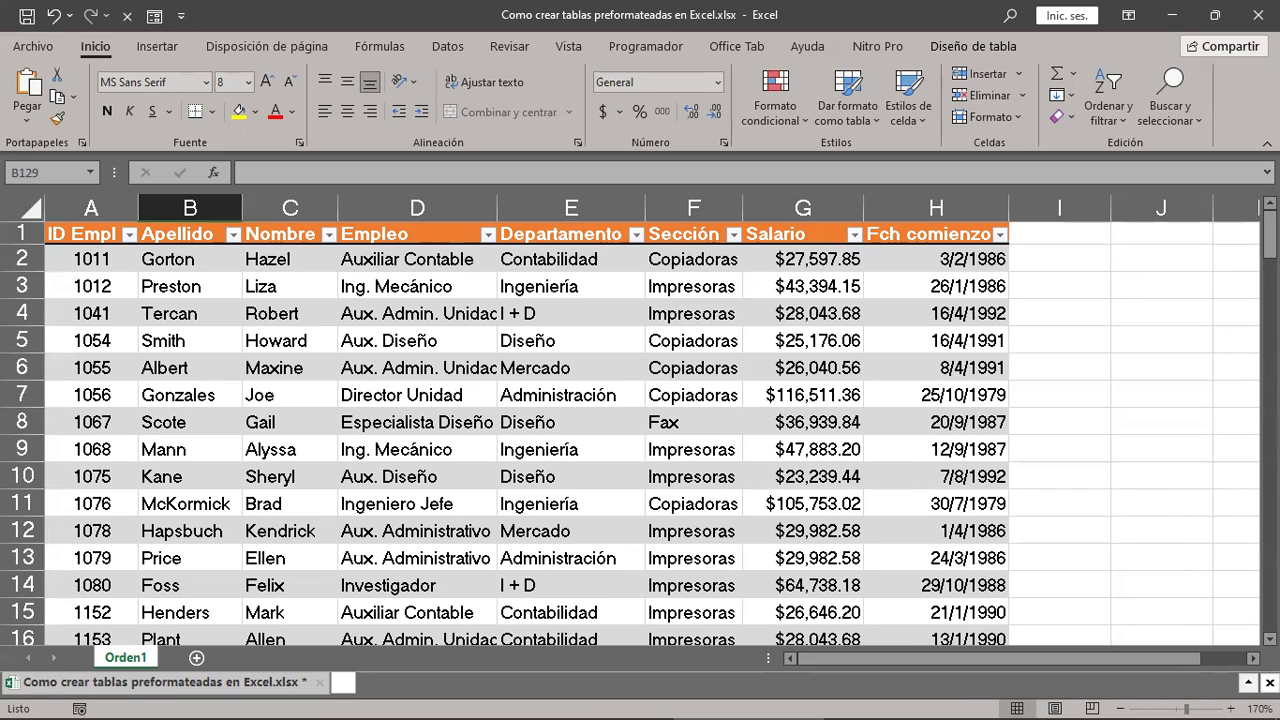
Step: Widen column I and enter the heading 'Dcto Renta' in cell I1
{"action": "left_click", "coordinate": [1253, 658]}
{"action": "left_click", "coordinate": [1253, 658]}
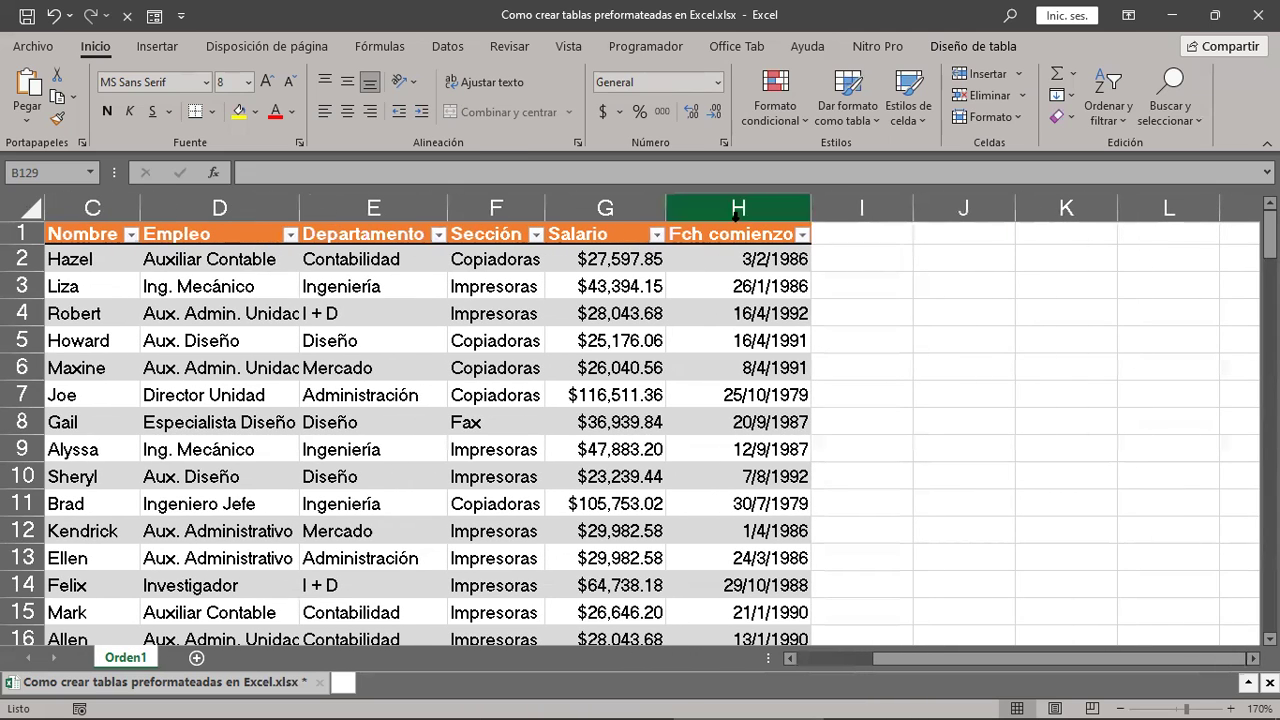
{"action": "left_click", "coordinate": [830, 231]}
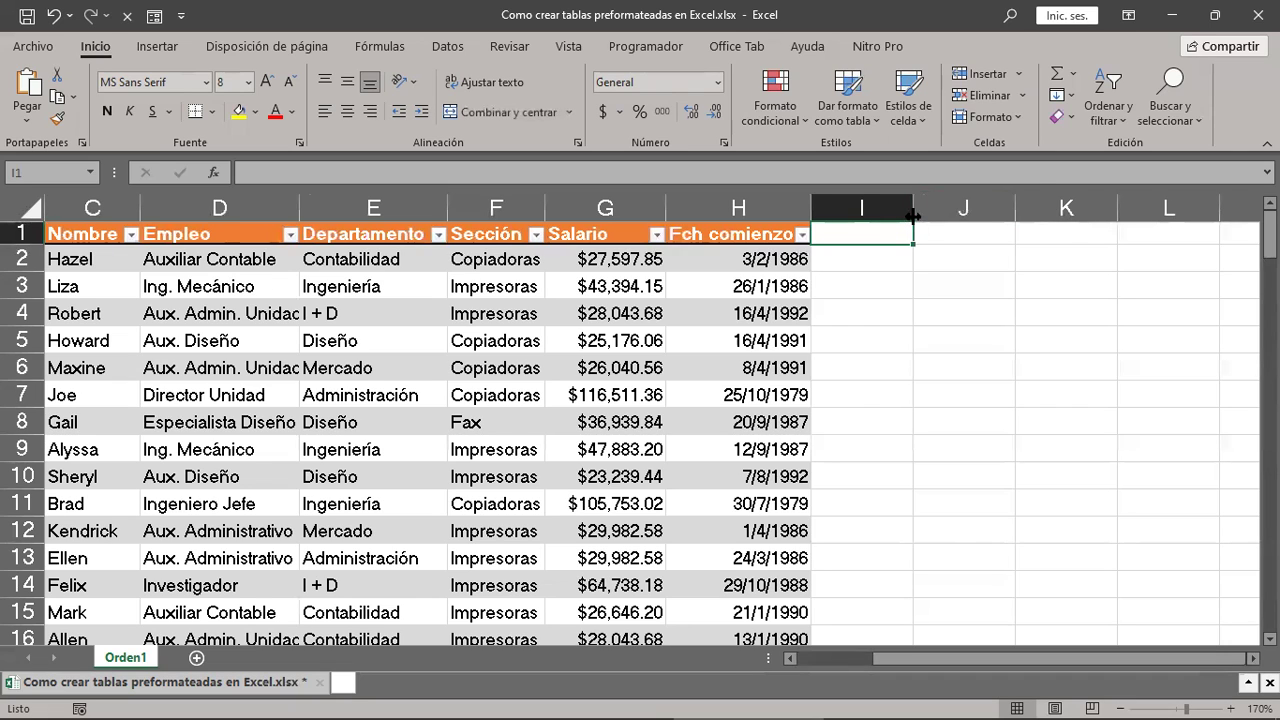
{"action": "left_click_drag", "start_coordinate": [912, 218], "coordinate": [966, 218]}
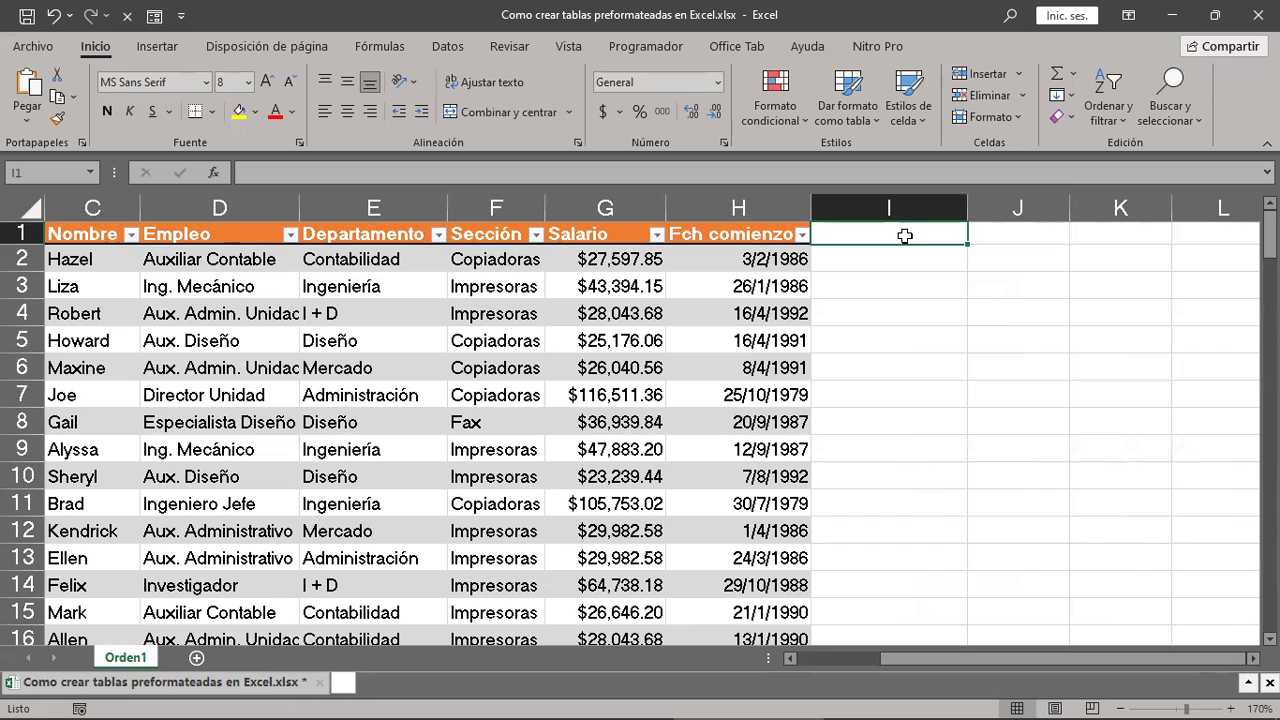
{"action": "type", "text": "Dcto Re"}
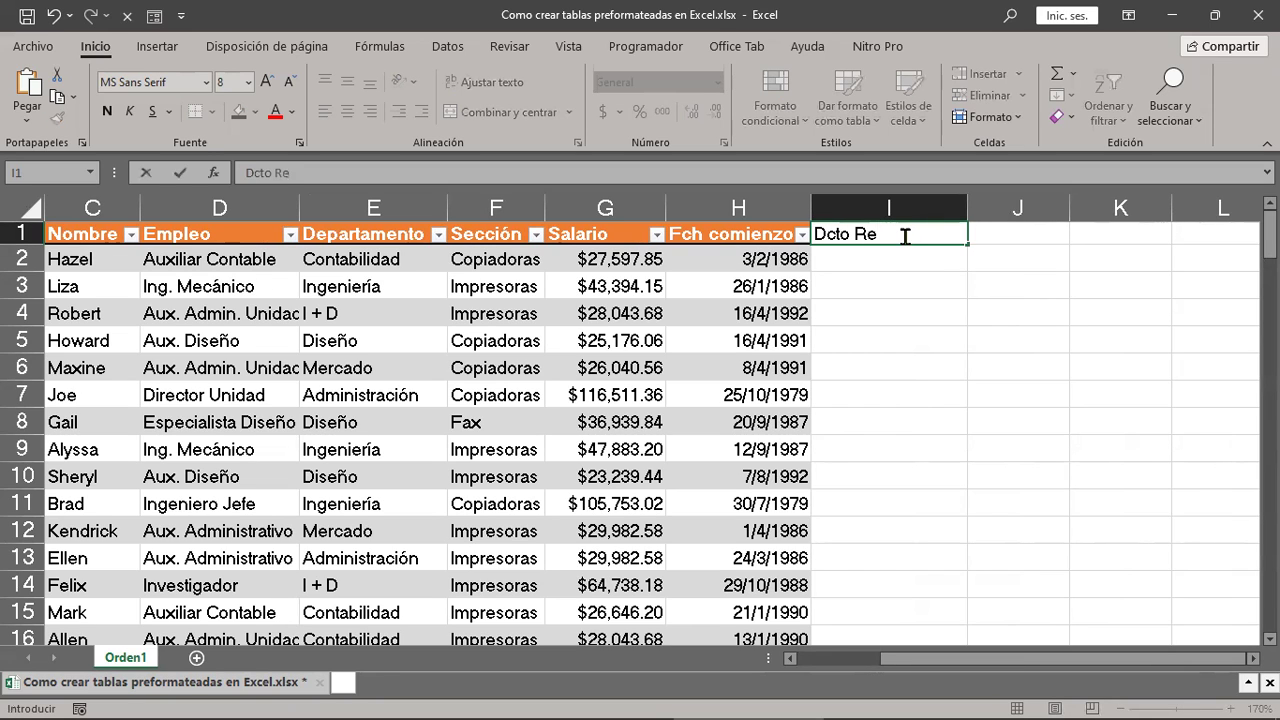
{"action": "type", "text": "nta"}
{"action": "key", "text": "Return"}
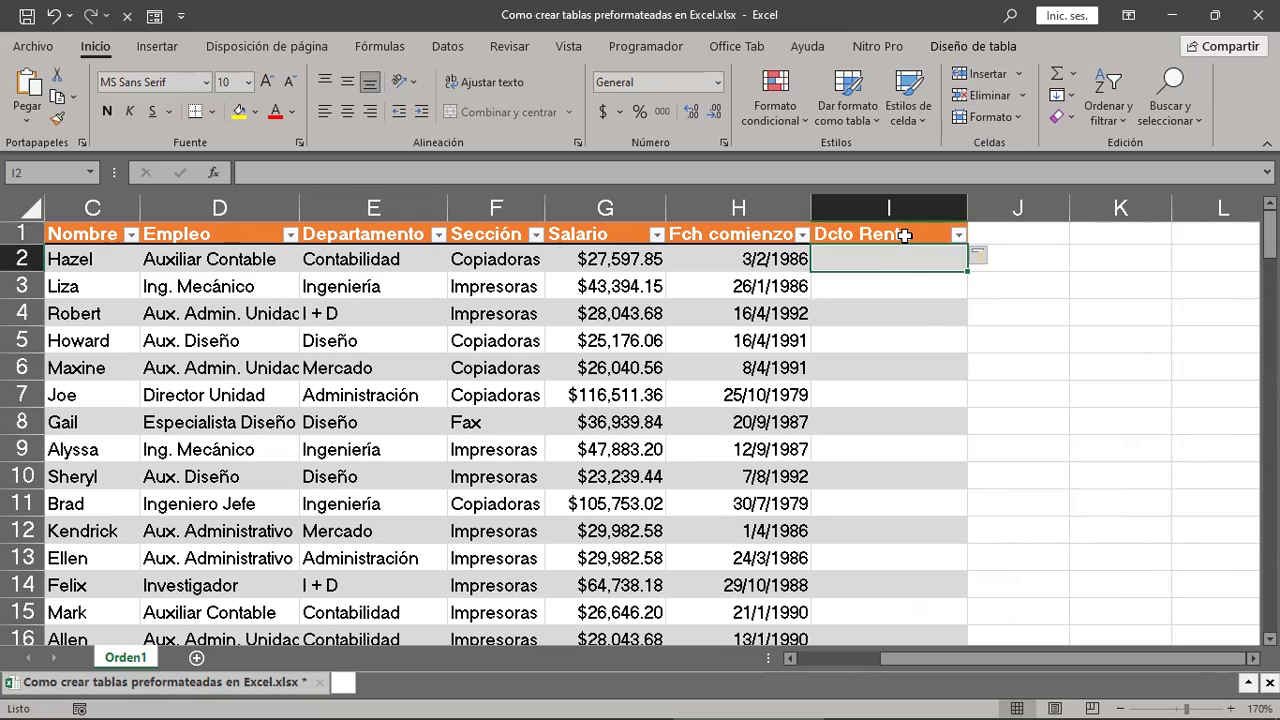
{"action": "scroll", "coordinate": [921, 335], "scroll_direction": "down", "scroll_amount": 5}
{"action": "scroll", "coordinate": [923, 335], "scroll_direction": "down", "scroll_amount": 4}
{"action": "scroll", "coordinate": [923, 335], "scroll_direction": "up", "scroll_amount": 1}
{"action": "scroll", "coordinate": [923, 335], "scroll_direction": "up", "scroll_amount": 6}
{"action": "scroll", "coordinate": [923, 335], "scroll_direction": "up", "scroll_amount": 3}
{"action": "type", "text": "="}
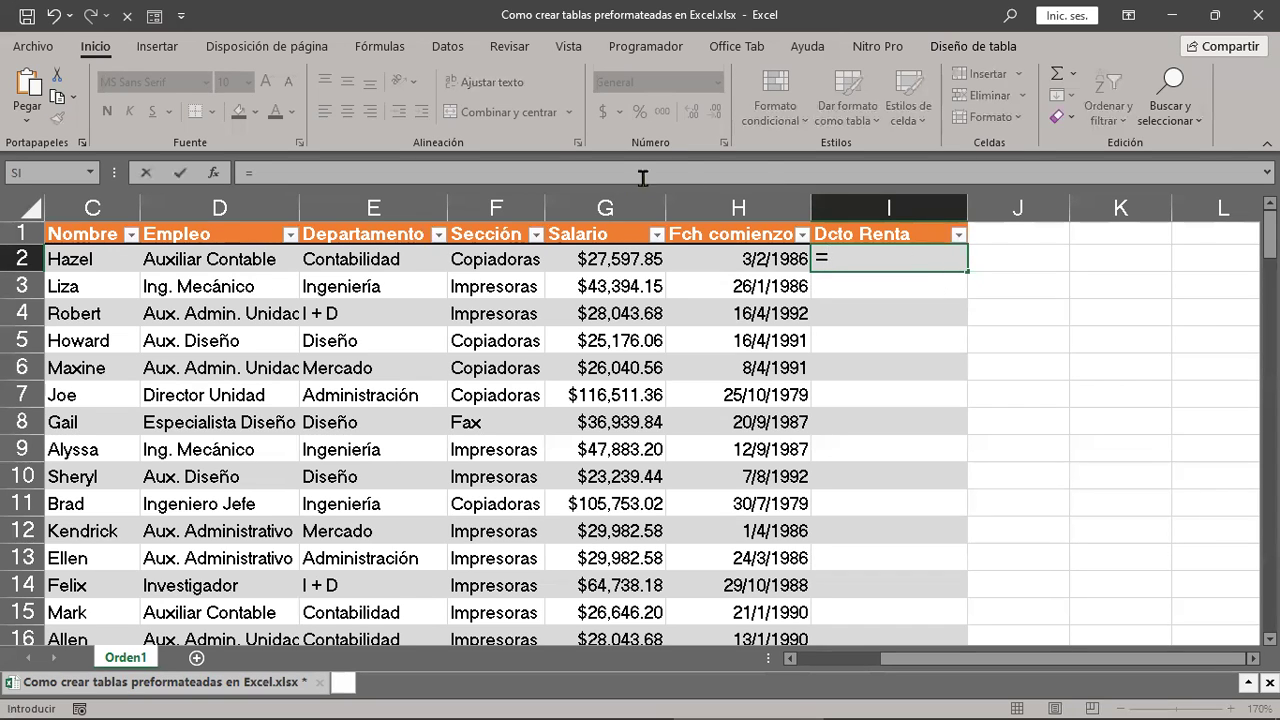
{"action": "left_click", "coordinate": [575, 250]}
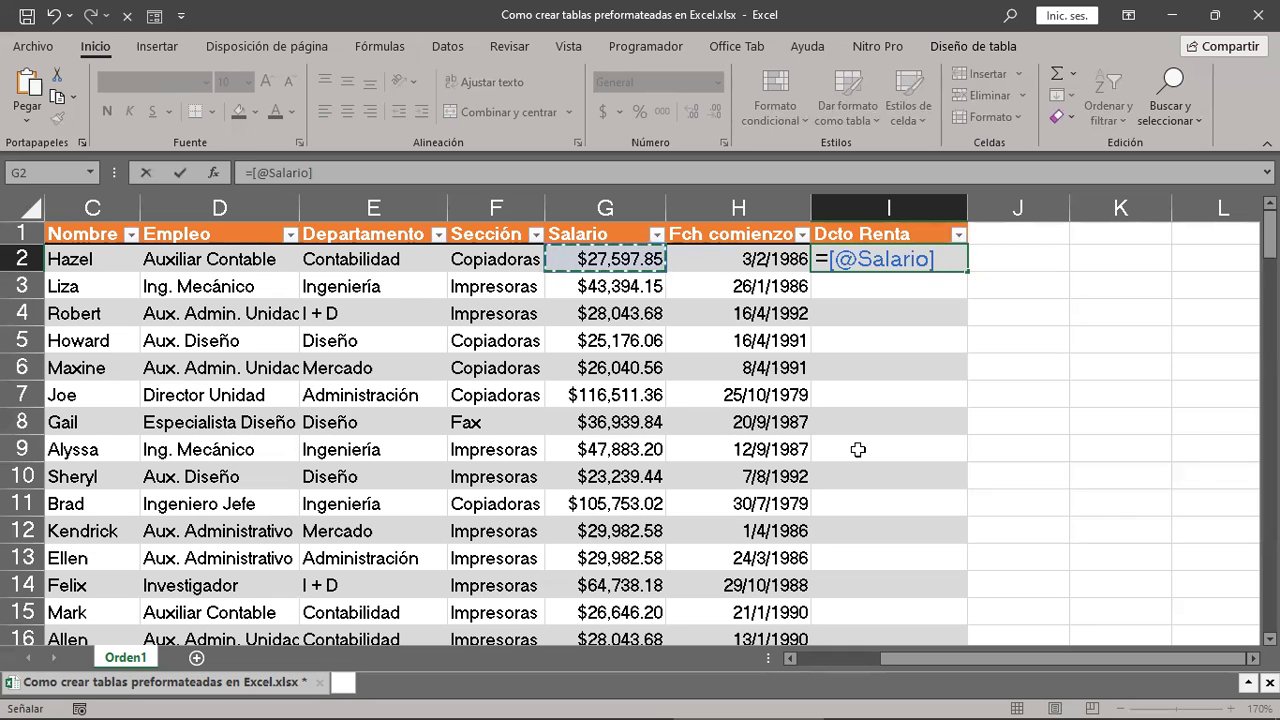
{"action": "type", "text": "*"}
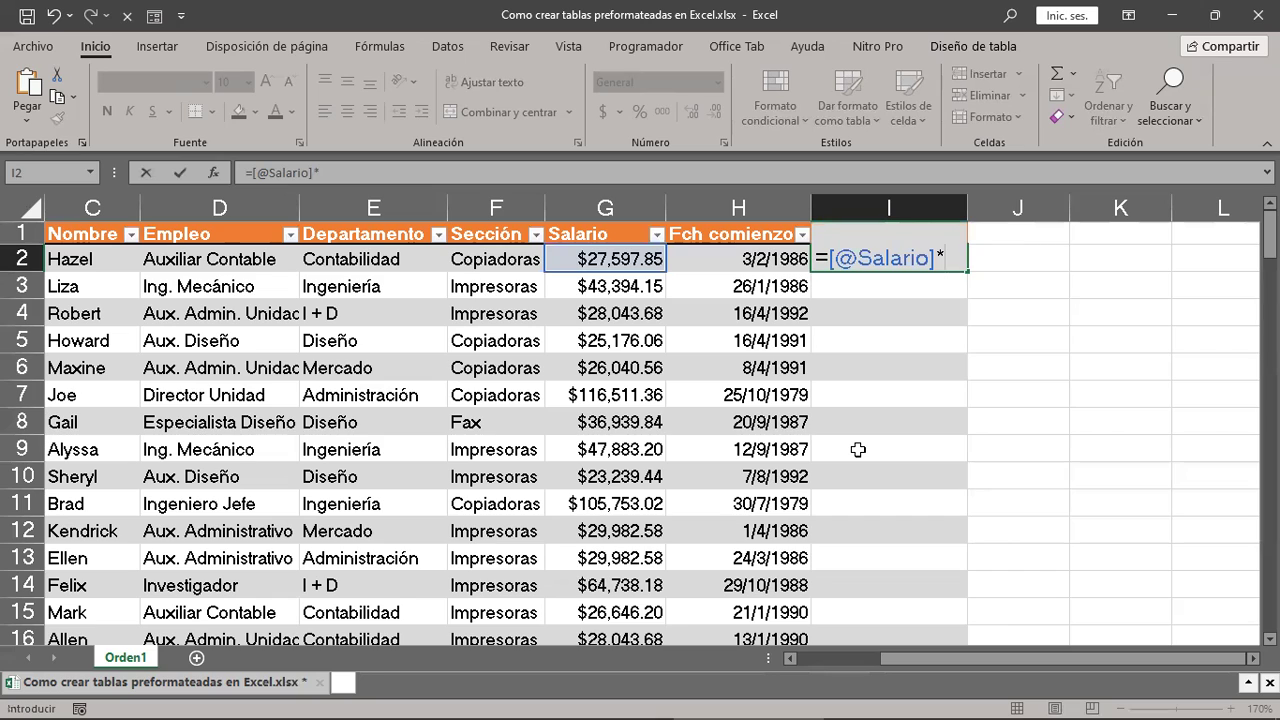
{"action": "type", "text": "10"}
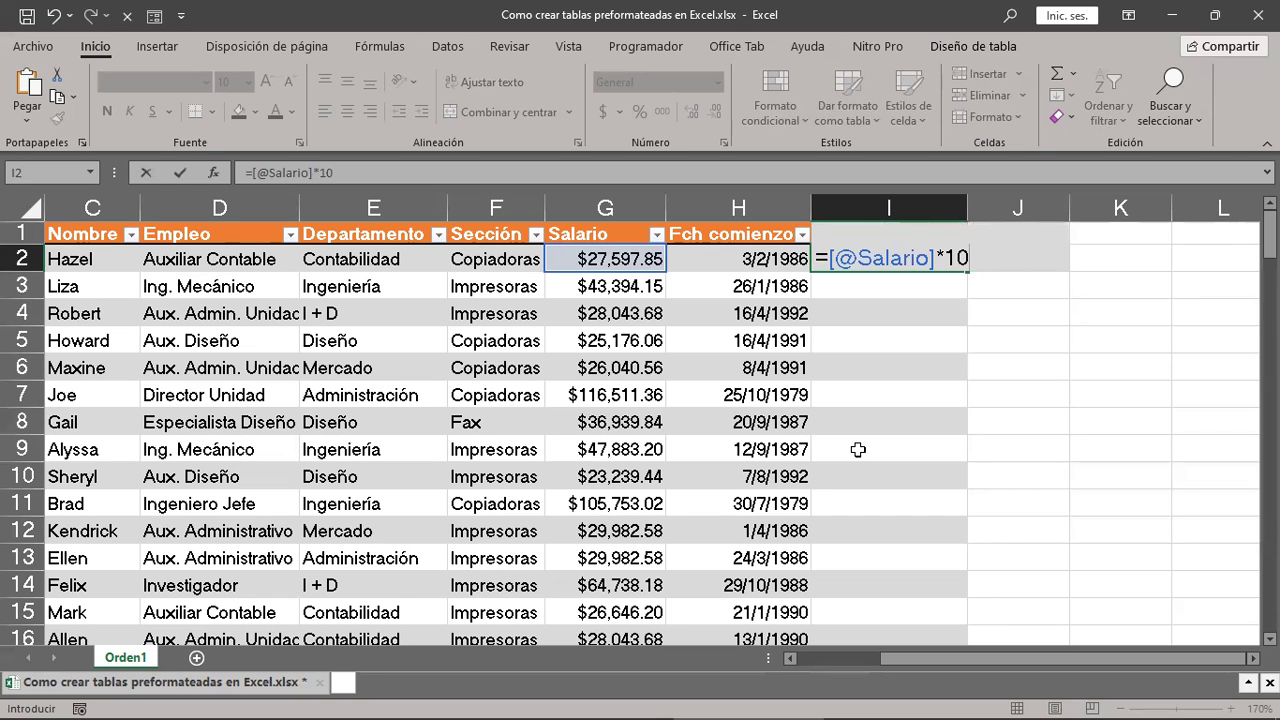
{"action": "type", "text": "%"}
{"action": "key", "text": "Return"}
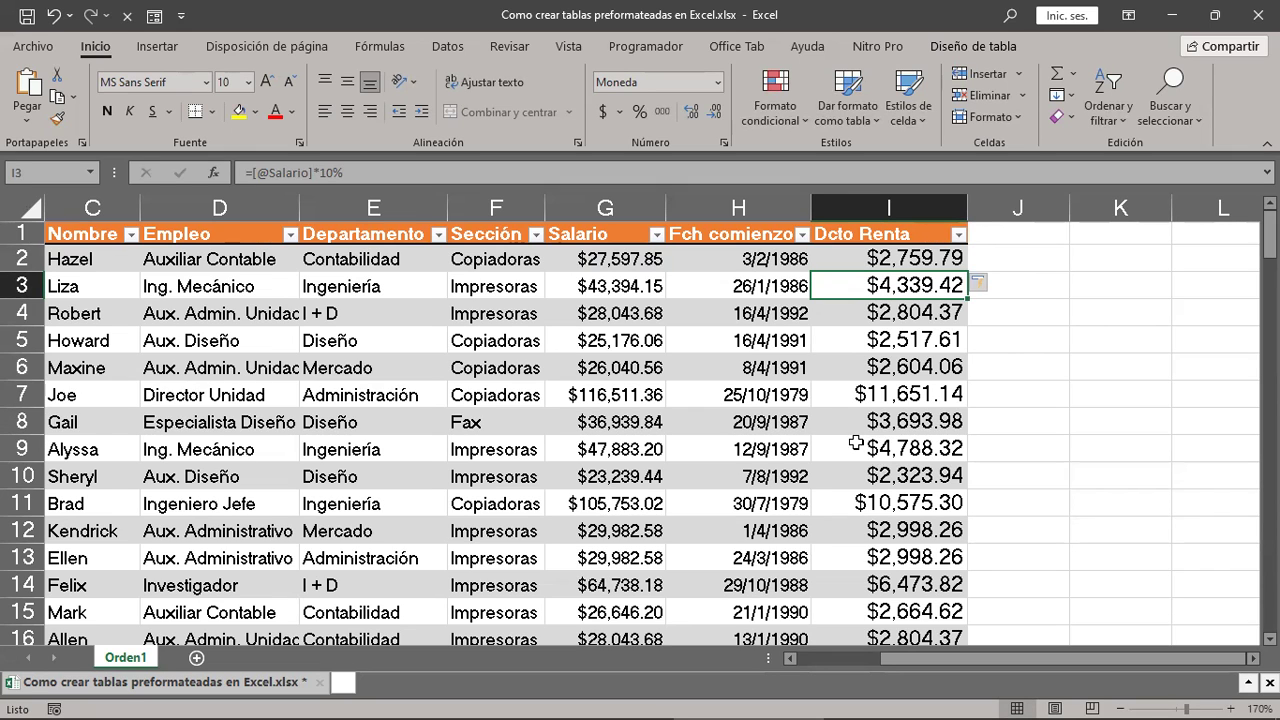
{"action": "key", "text": "alt+Tab"}
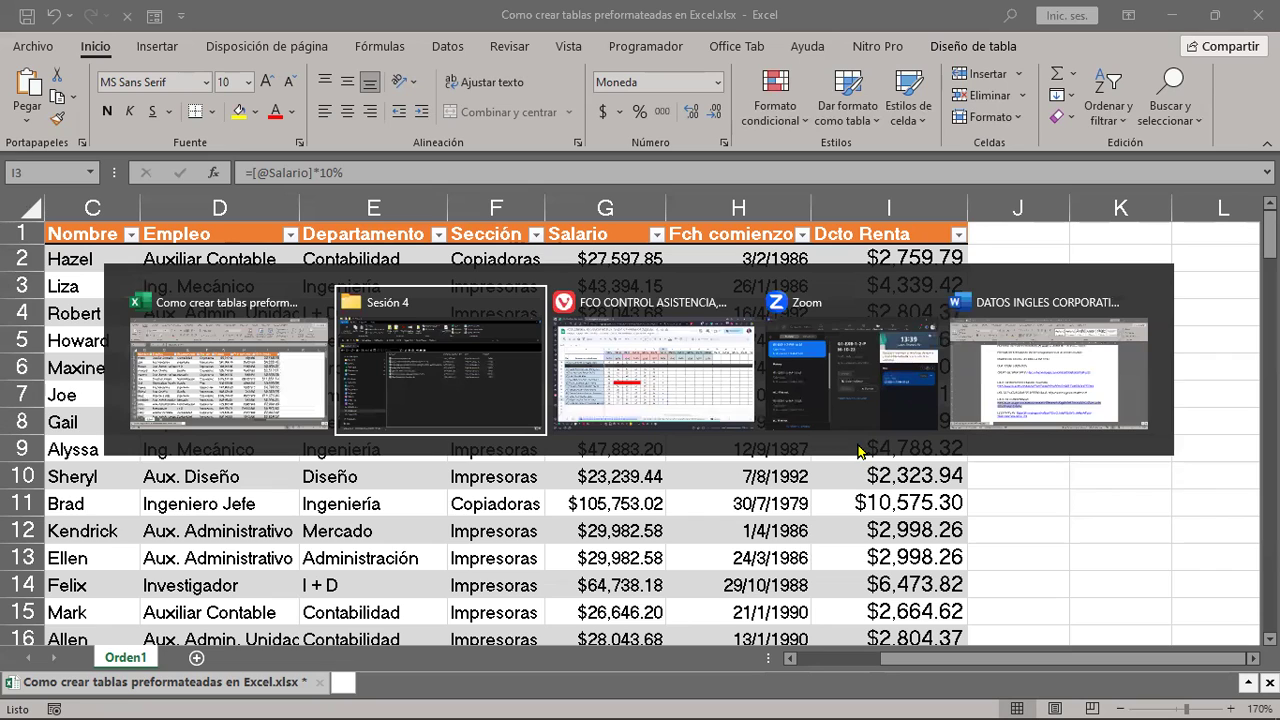
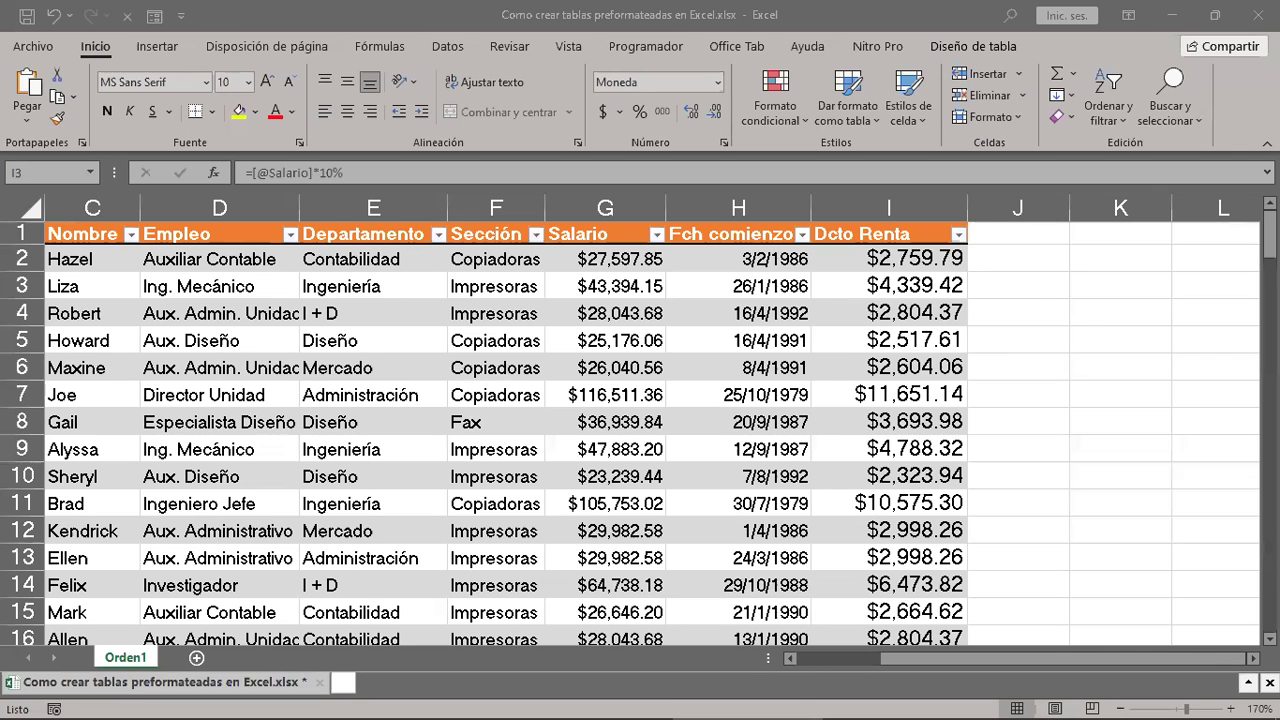
Step: Enter 1 and 2 in N8:N9 and extend the series down to 20 in N27
{"action": "scroll", "coordinate": [650, 420], "scroll_direction": "right", "scroll_amount": 3}
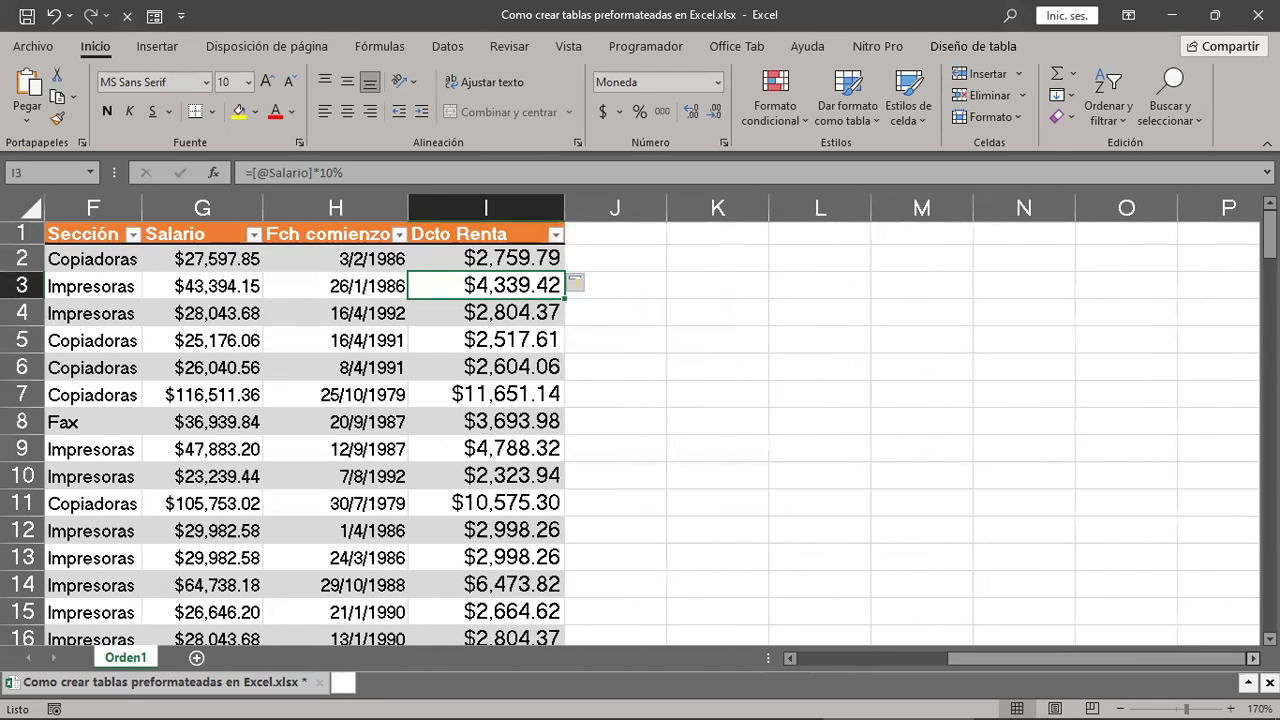
{"action": "left_click", "coordinate": [1024, 421]}
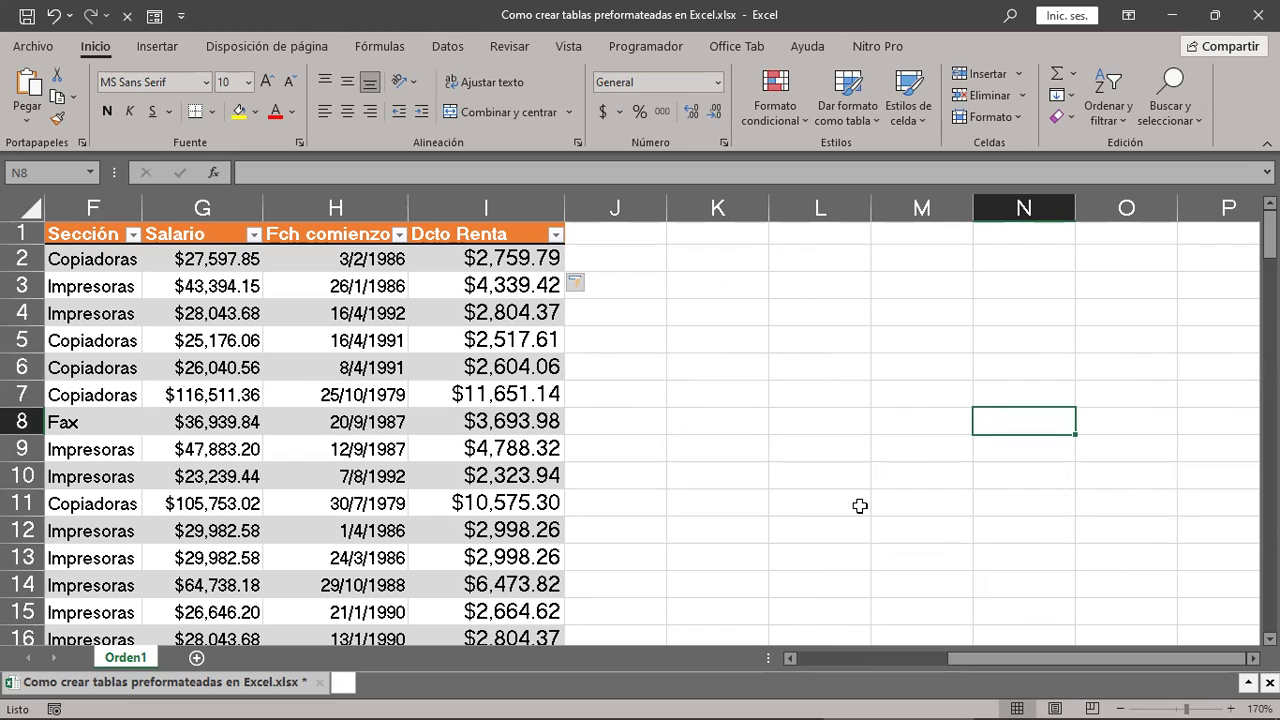
{"action": "type", "text": "1"}
{"action": "key", "text": "Return"}
{"action": "type", "text": "2"}
{"action": "key", "text": "Return"}
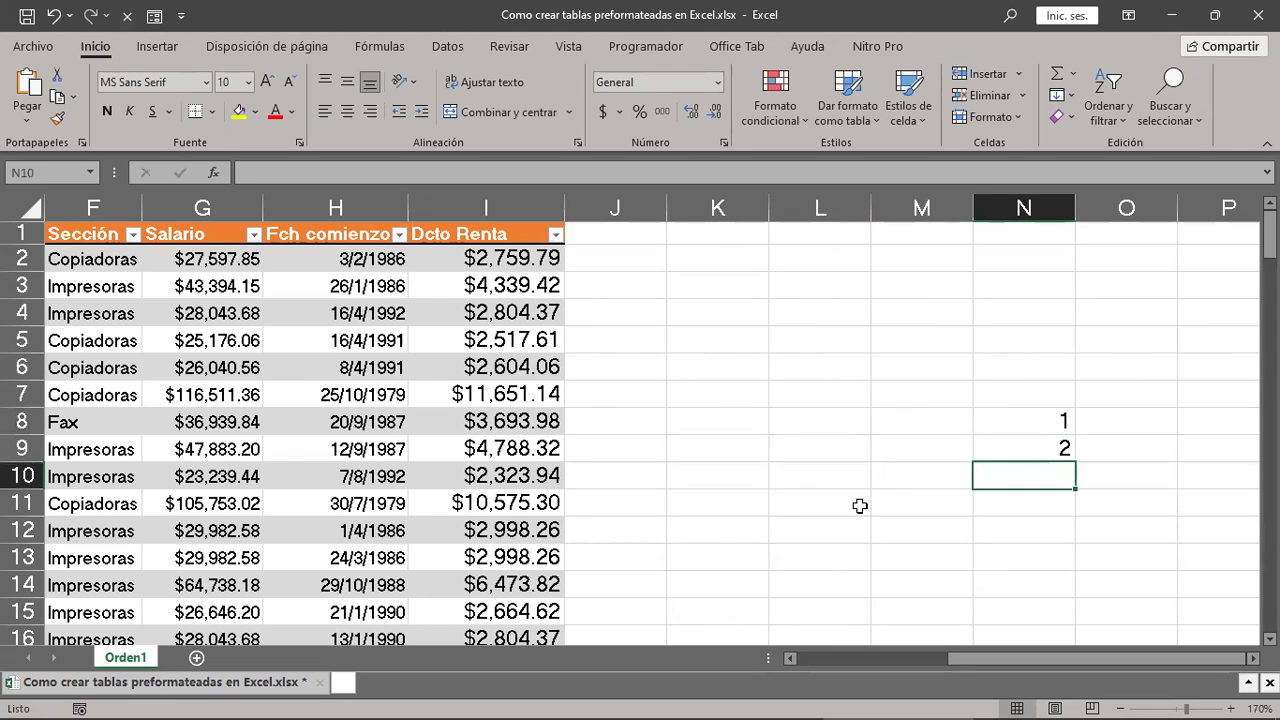
{"action": "mouse_move", "coordinate": [1025, 420]}
{"action": "left_mouse_down"}
{"action": "mouse_move", "coordinate": [1022, 446]}
{"action": "mouse_move", "coordinate": [1080, 470]}
{"action": "left_mouse_up"}
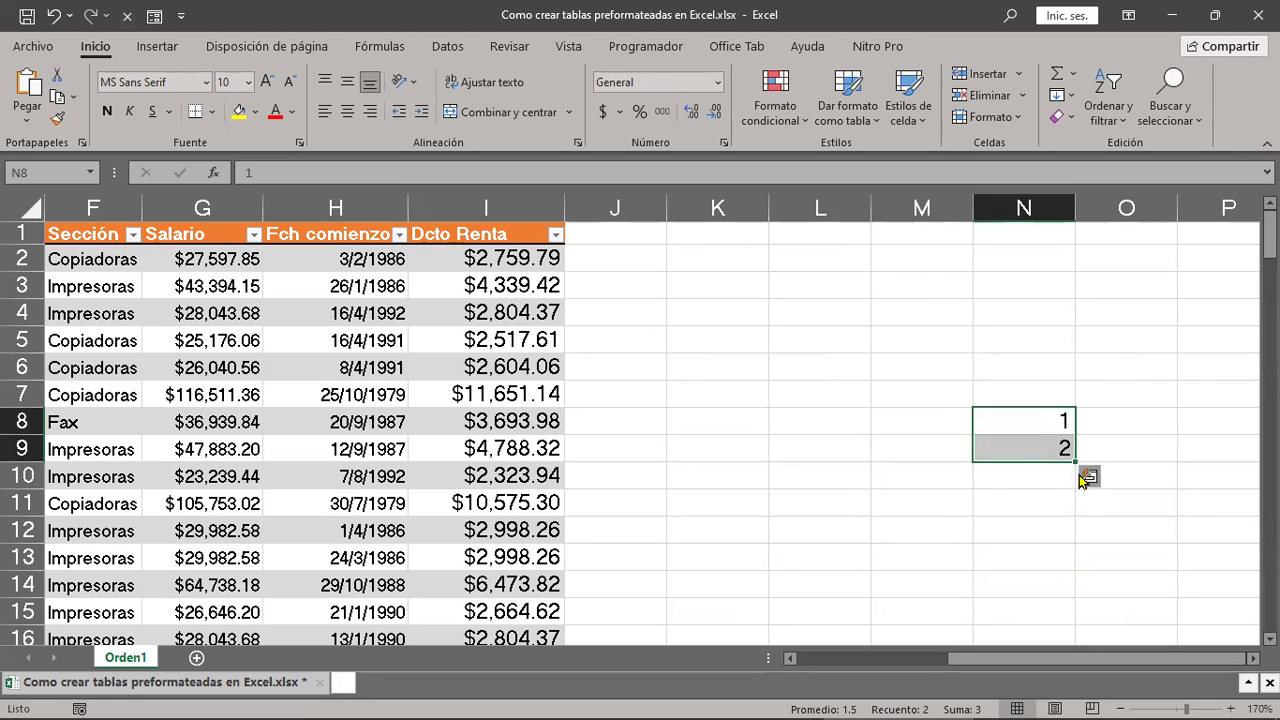
{"action": "mouse_move", "coordinate": [1074, 460]}
{"action": "left_mouse_down"}
{"action": "mouse_move", "coordinate": [1058, 458]}
{"action": "mouse_move", "coordinate": [1062, 542]}
{"action": "mouse_move", "coordinate": [1030, 614]}
{"action": "left_mouse_up"}
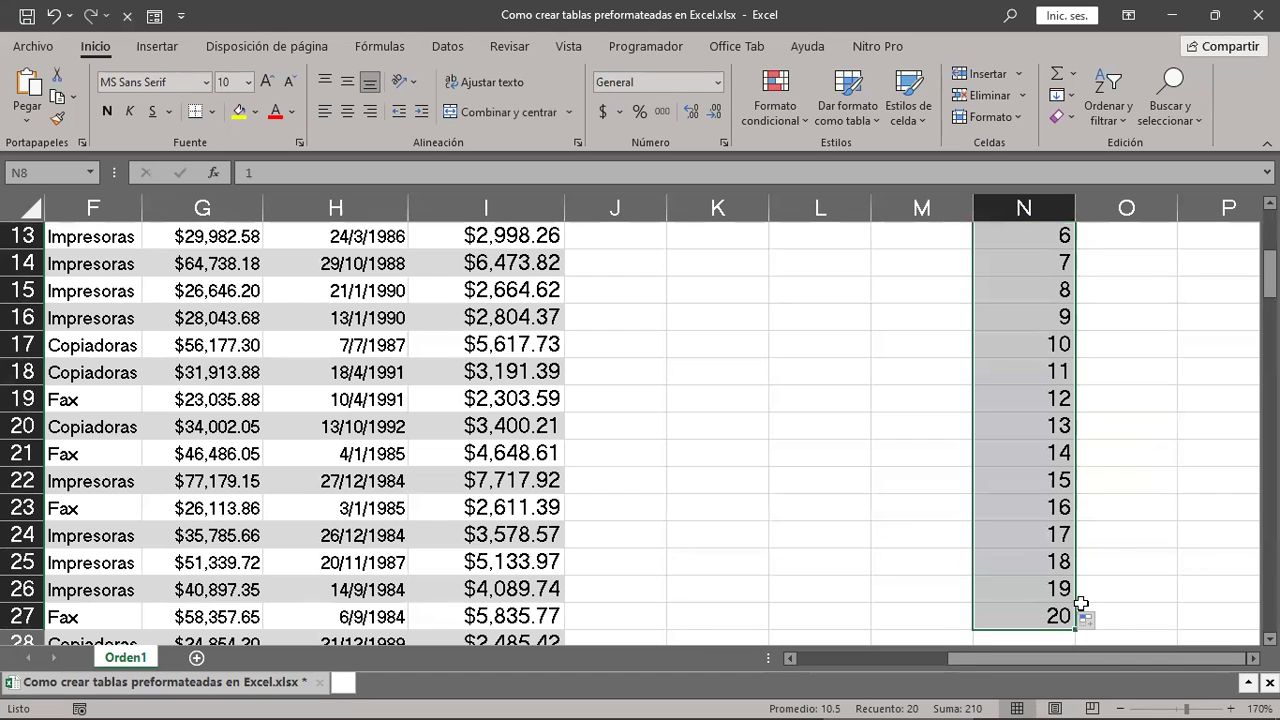
{"action": "scroll", "coordinate": [1081, 601], "scroll_direction": "up", "scroll_amount": 4}
{"action": "left_click", "coordinate": [1062, 590]}
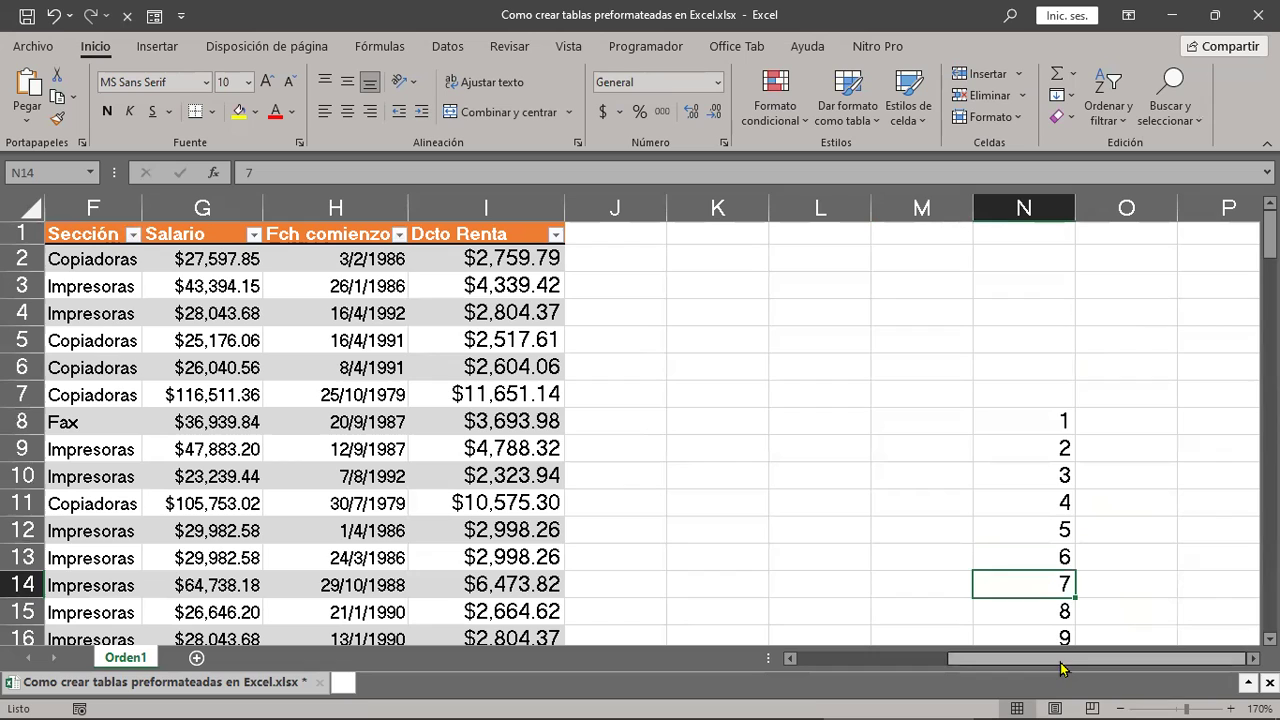
Step: Zoom the sheet out to 140% and cut the numbered series in N8:N26
{"action": "left_click_drag", "start_coordinate": [1062, 668], "coordinate": [1062, 668]}
{"action": "left_click", "coordinate": [1121, 706]}
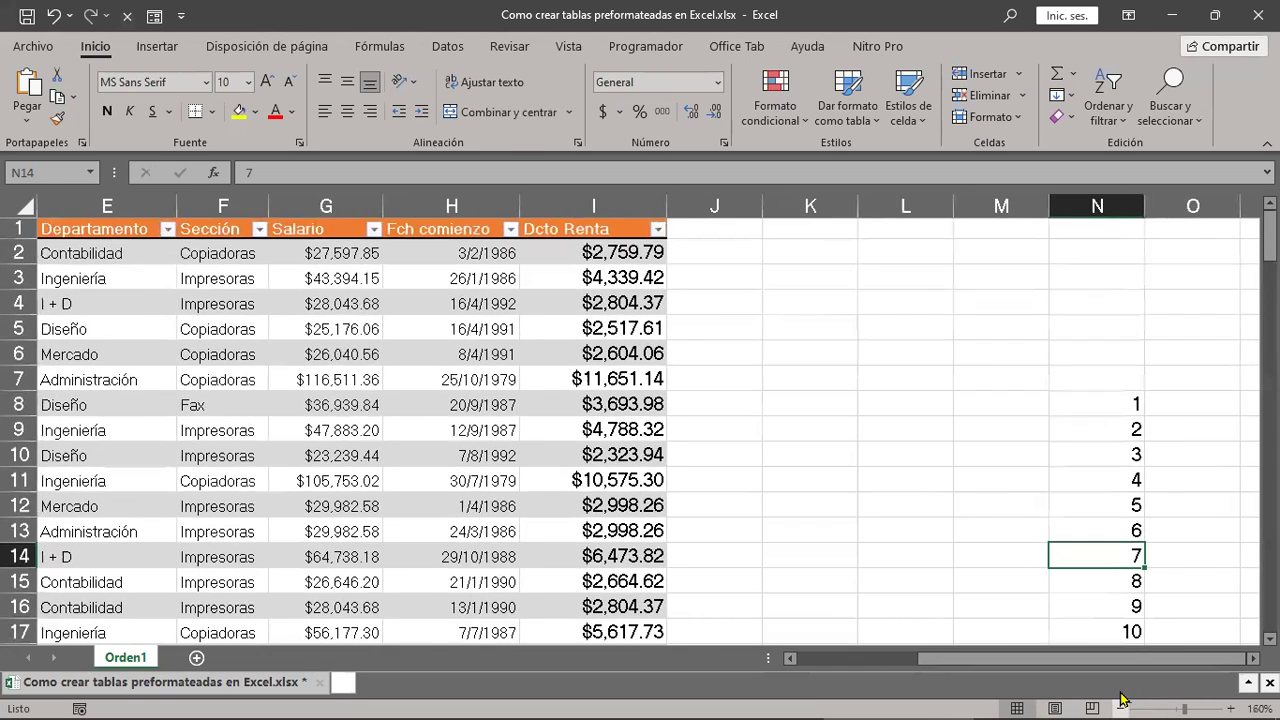
{"action": "left_click", "coordinate": [1121, 706]}
{"action": "left_click", "coordinate": [1121, 706]}
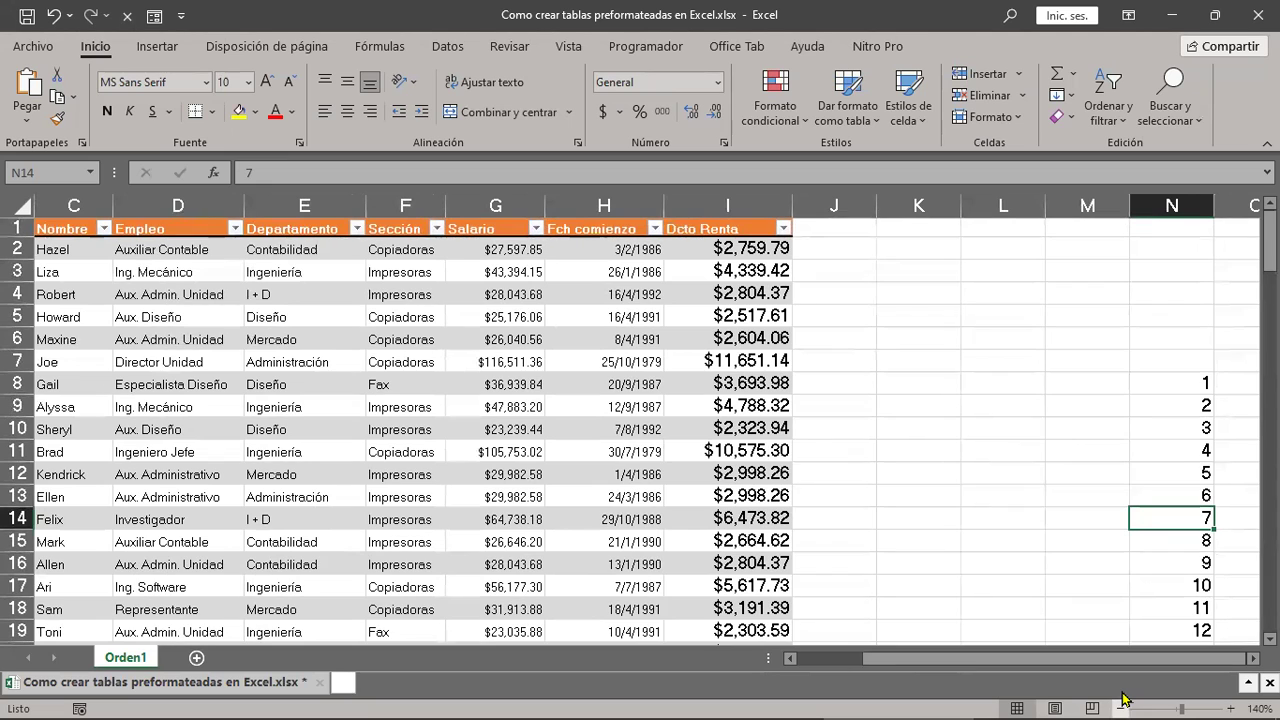
{"action": "mouse_move", "coordinate": [1176, 383]}
{"action": "left_mouse_down"}
{"action": "mouse_move", "coordinate": [1185, 656]}
{"action": "mouse_move", "coordinate": [1177, 622]}
{"action": "left_mouse_up"}
{"action": "key", "text": "ctrl+c"}
{"action": "scroll", "coordinate": [1020, 480], "scroll_direction": "up", "scroll_amount": 3}
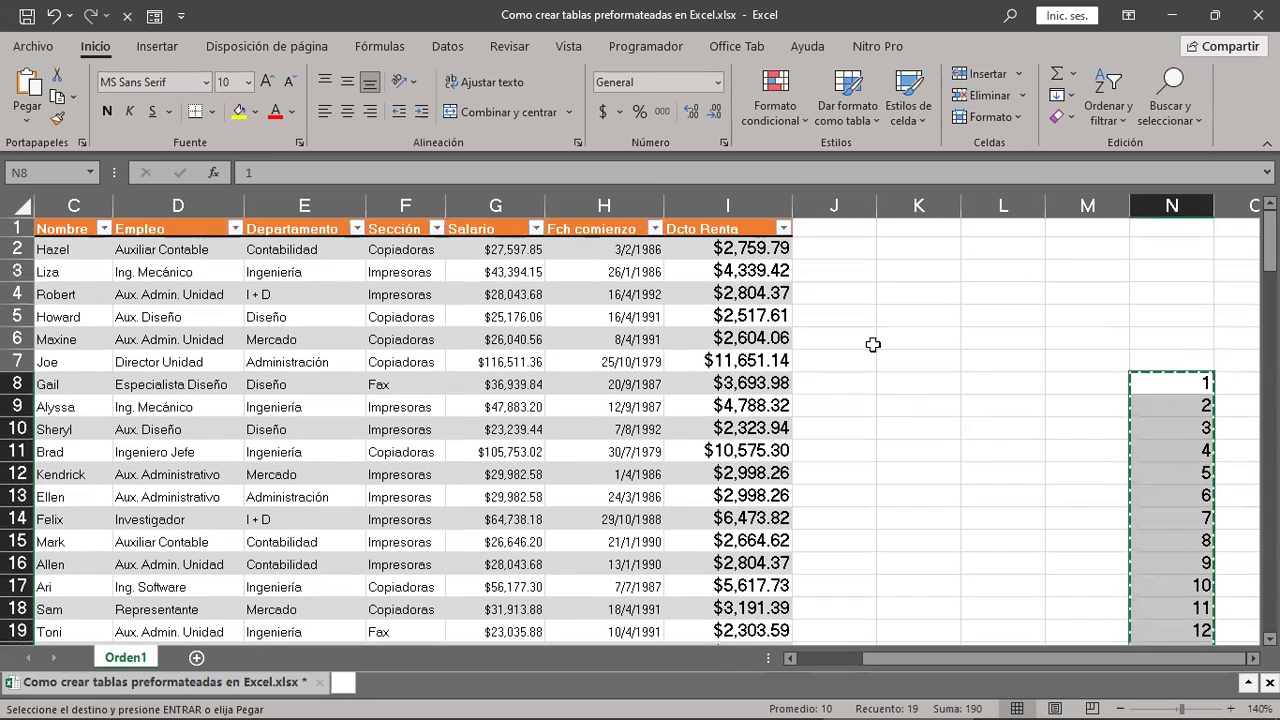
Step: Paste the cut 1–20 number series into column K starting at K8
{"action": "left_click", "coordinate": [918, 384]}
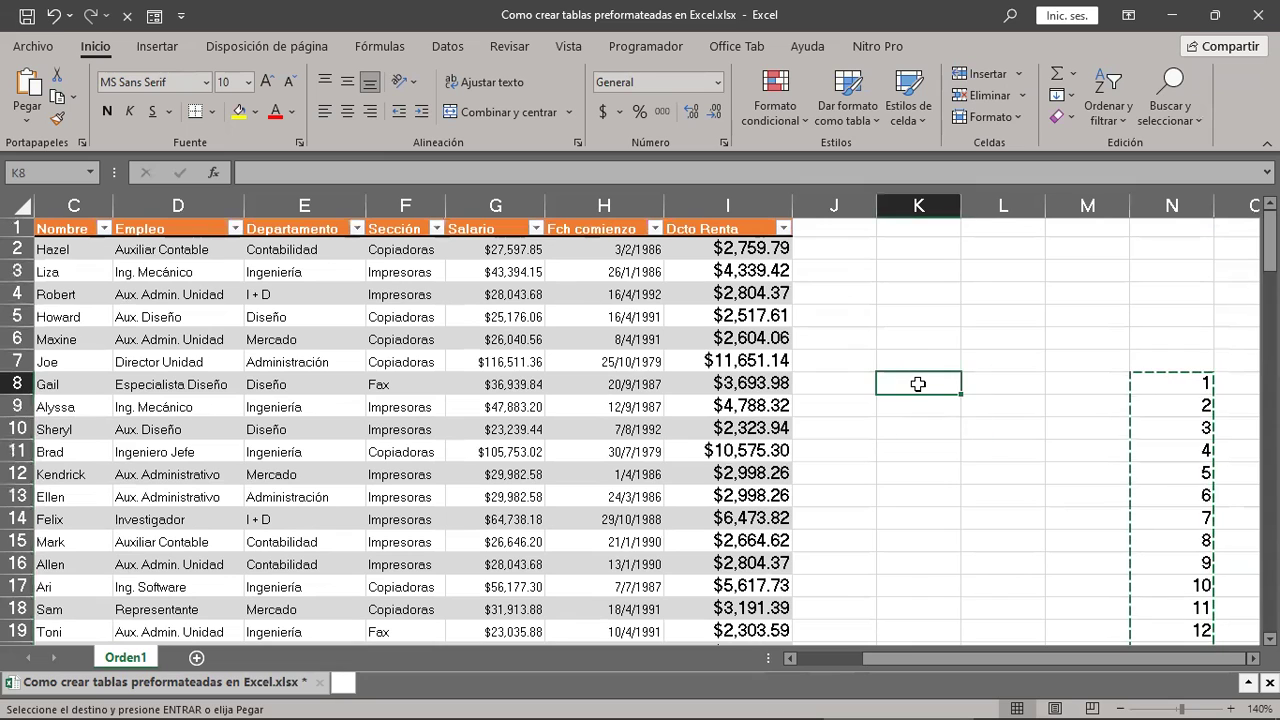
{"action": "key", "text": "Return"}
{"action": "scroll", "coordinate": [1058, 428], "scroll_direction": "down", "scroll_amount": 2}
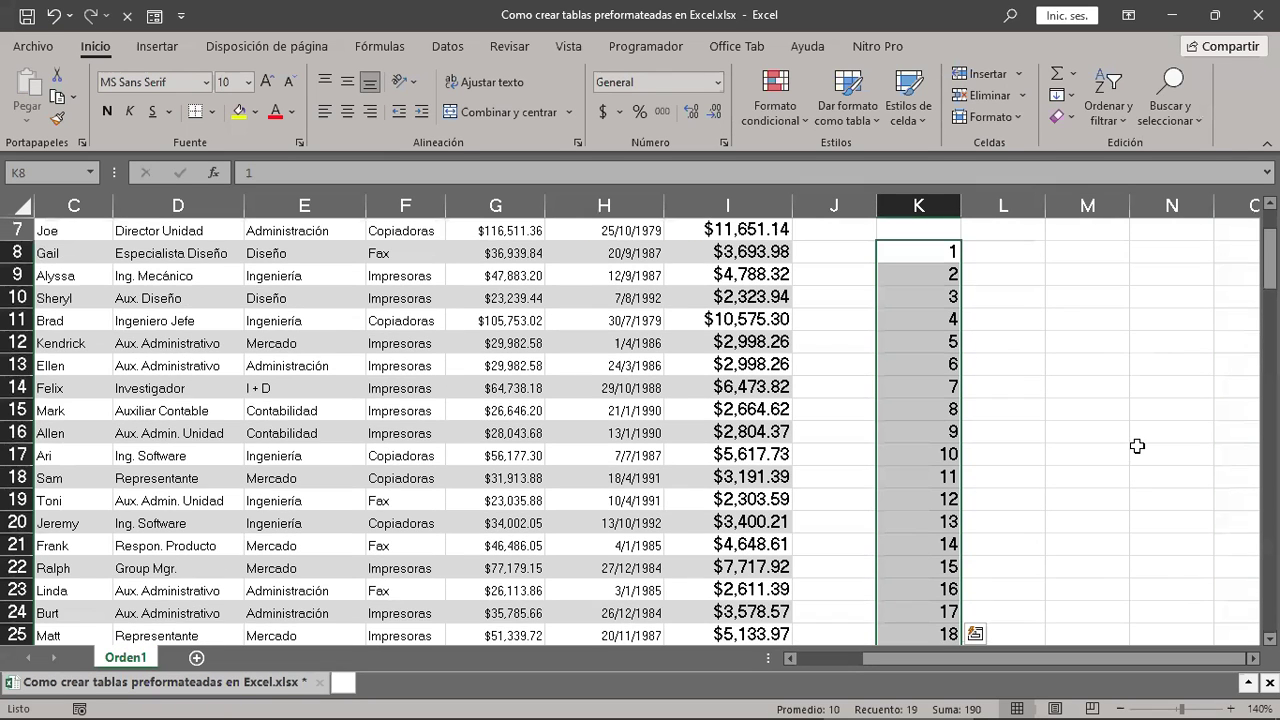
{"action": "left_click_drag", "start_coordinate": [1122, 666], "coordinate": [1054, 672]}
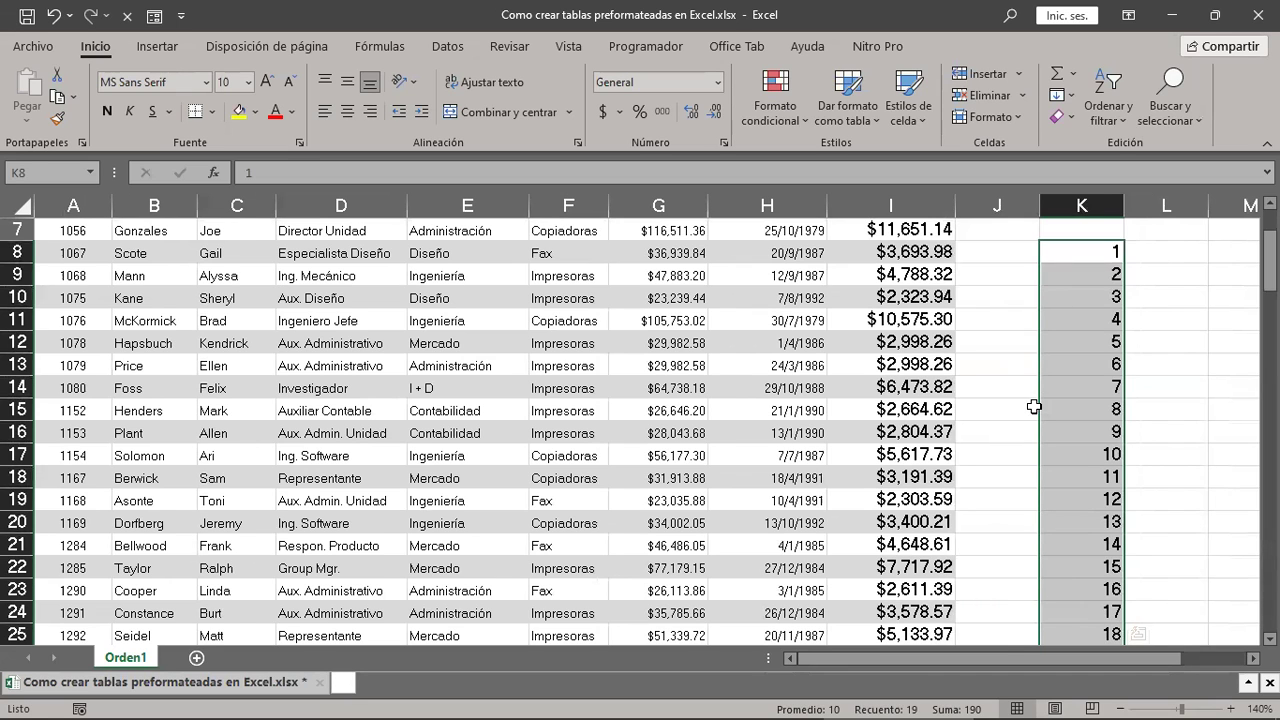
{"action": "left_click", "coordinate": [1080, 405]}
{"action": "left_click", "coordinate": [1106, 388]}
{"action": "scroll", "coordinate": [1110, 388], "scroll_direction": "up", "scroll_amount": 2}
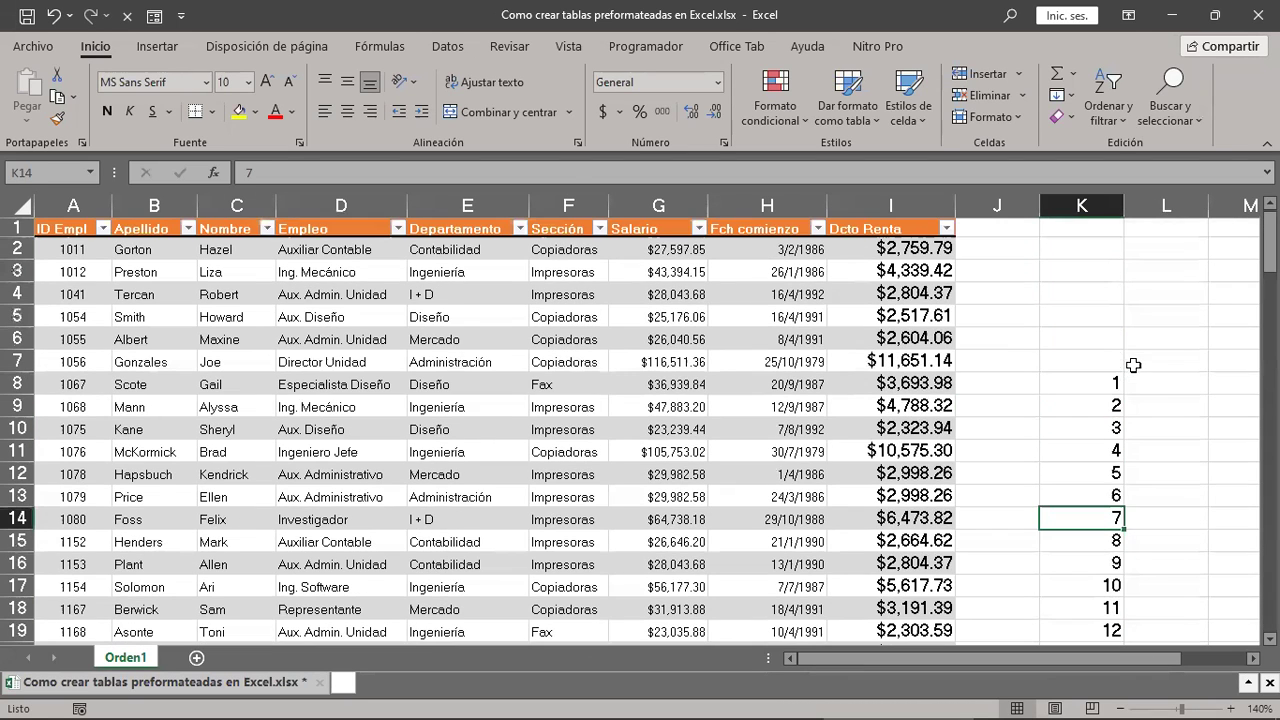
{"action": "left_click", "coordinate": [1160, 384]}
Step: Enter a, b, c in L8:L10, then fill the alternating a/b pattern from L8:L9 down to L22
{"action": "type", "text": "a"}
{"action": "key", "text": "Return"}
{"action": "type", "text": "b"}
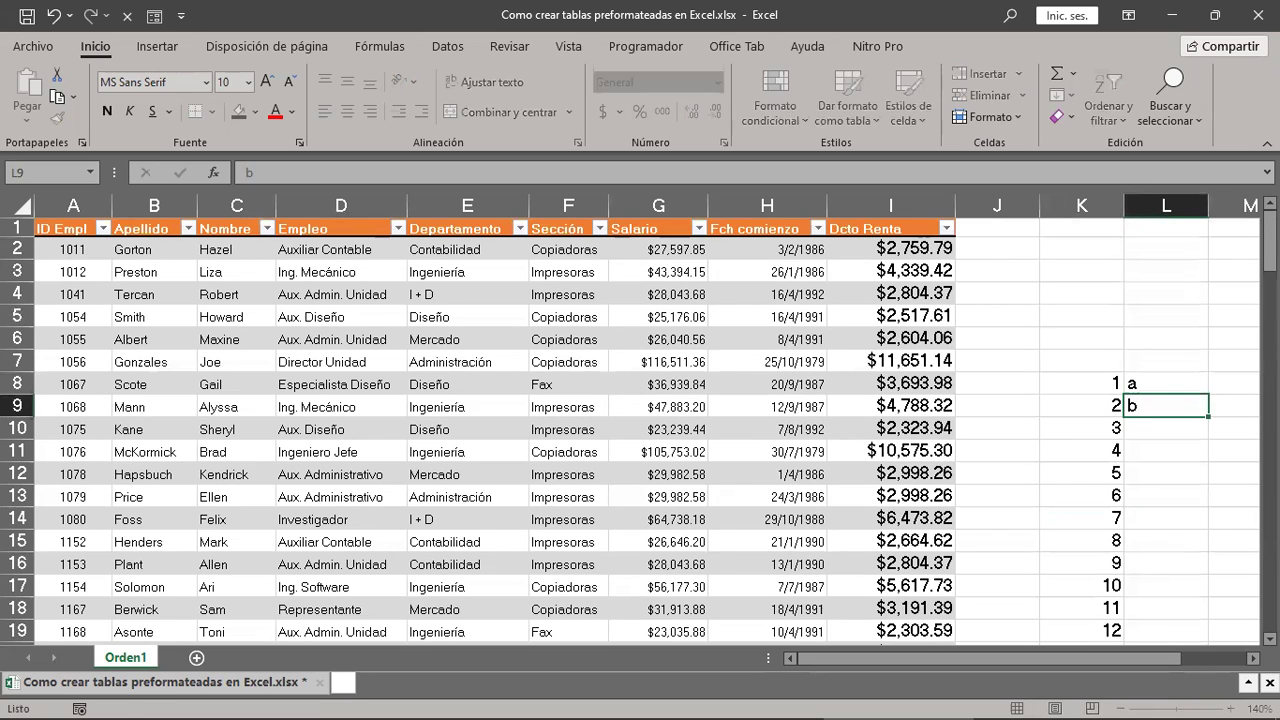
{"action": "key", "text": "Return"}
{"action": "type", "text": "c"}
{"action": "key", "text": "Return"}
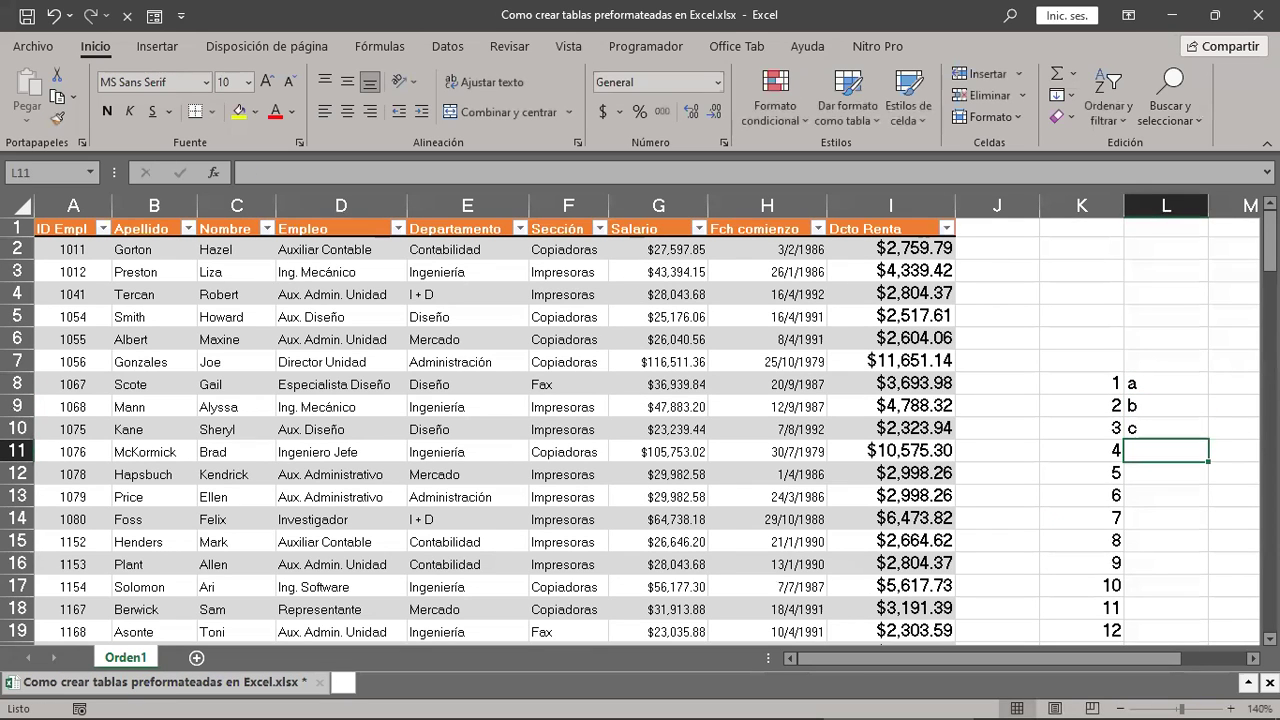
{"action": "key", "text": "Up"}
{"action": "key", "text": "Up"}
{"action": "key", "text": "Up"}
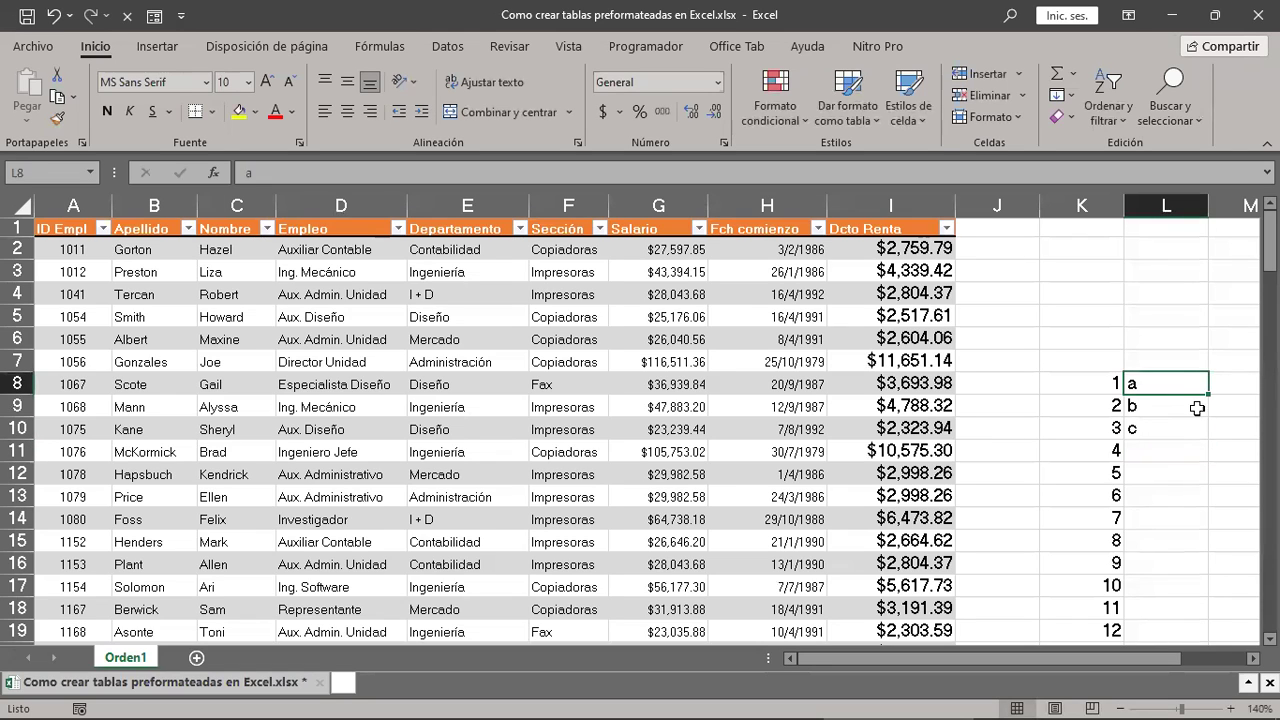
{"action": "mouse_move", "coordinate": [1183, 380]}
{"action": "left_mouse_down"}
{"action": "mouse_move", "coordinate": [1174, 423]}
{"action": "mouse_move", "coordinate": [1175, 410]}
{"action": "left_mouse_up"}
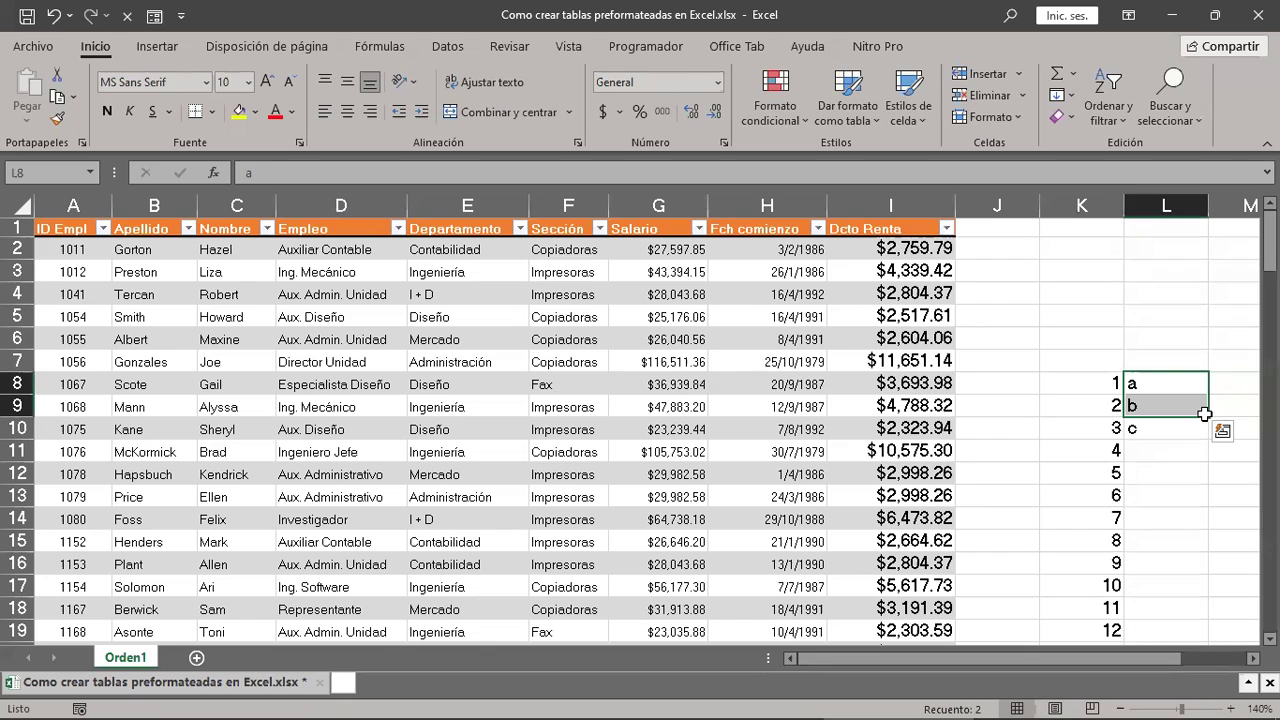
{"action": "mouse_move", "coordinate": [1205, 413]}
{"action": "left_mouse_down"}
{"action": "mouse_move", "coordinate": [1210, 657]}
{"action": "mouse_move", "coordinate": [1205, 615]}
{"action": "left_mouse_up"}
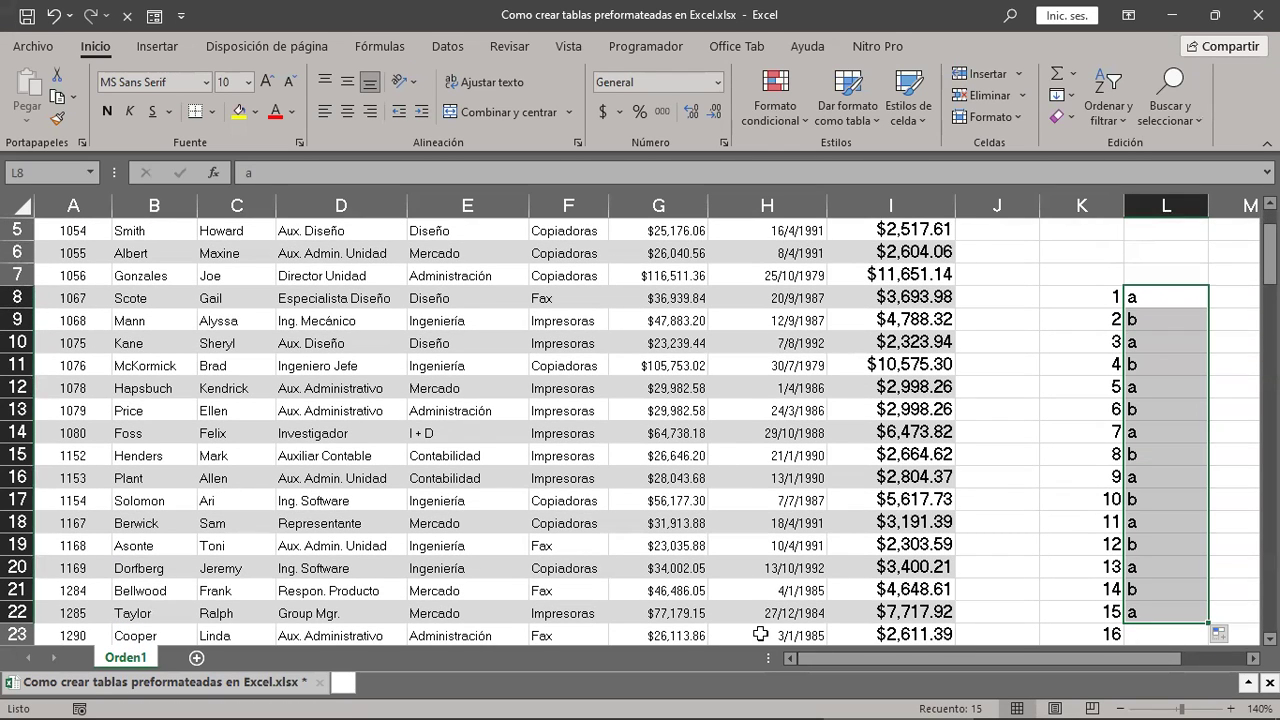
{"action": "left_click", "coordinate": [160, 340]}
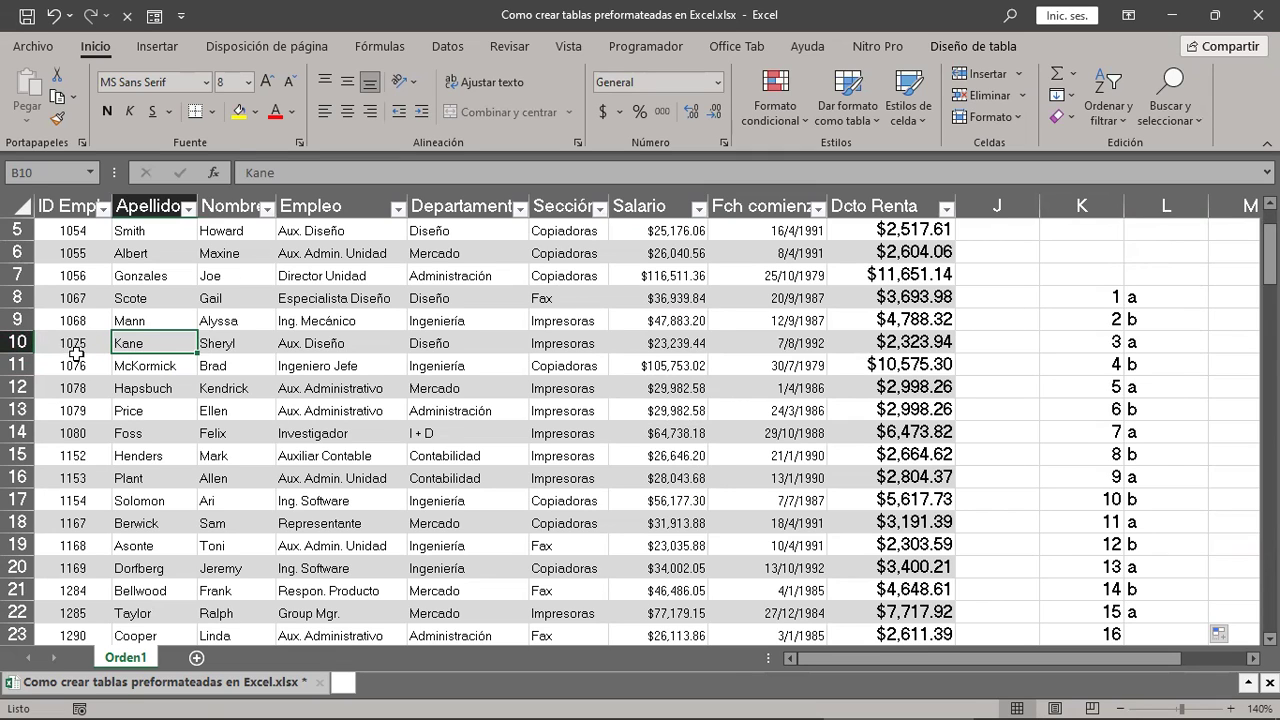
{"action": "left_click", "coordinate": [80, 343]}
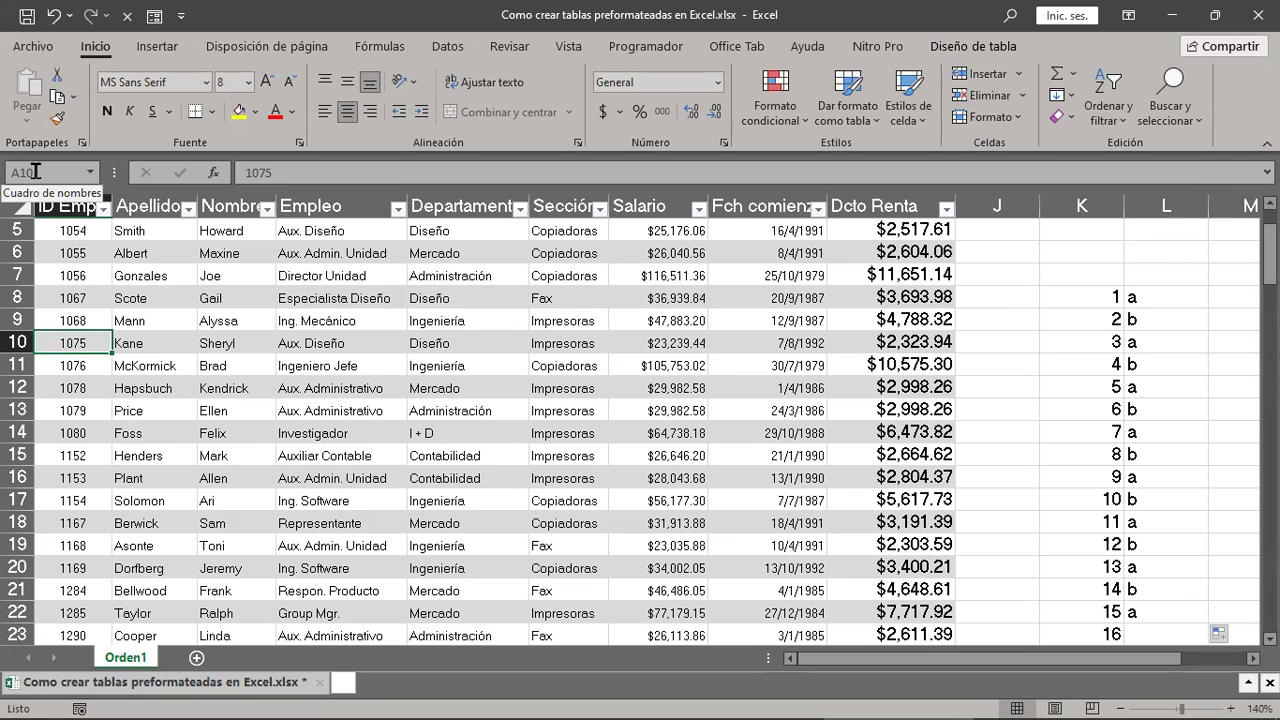
{"action": "right_click", "coordinate": [76, 342]}
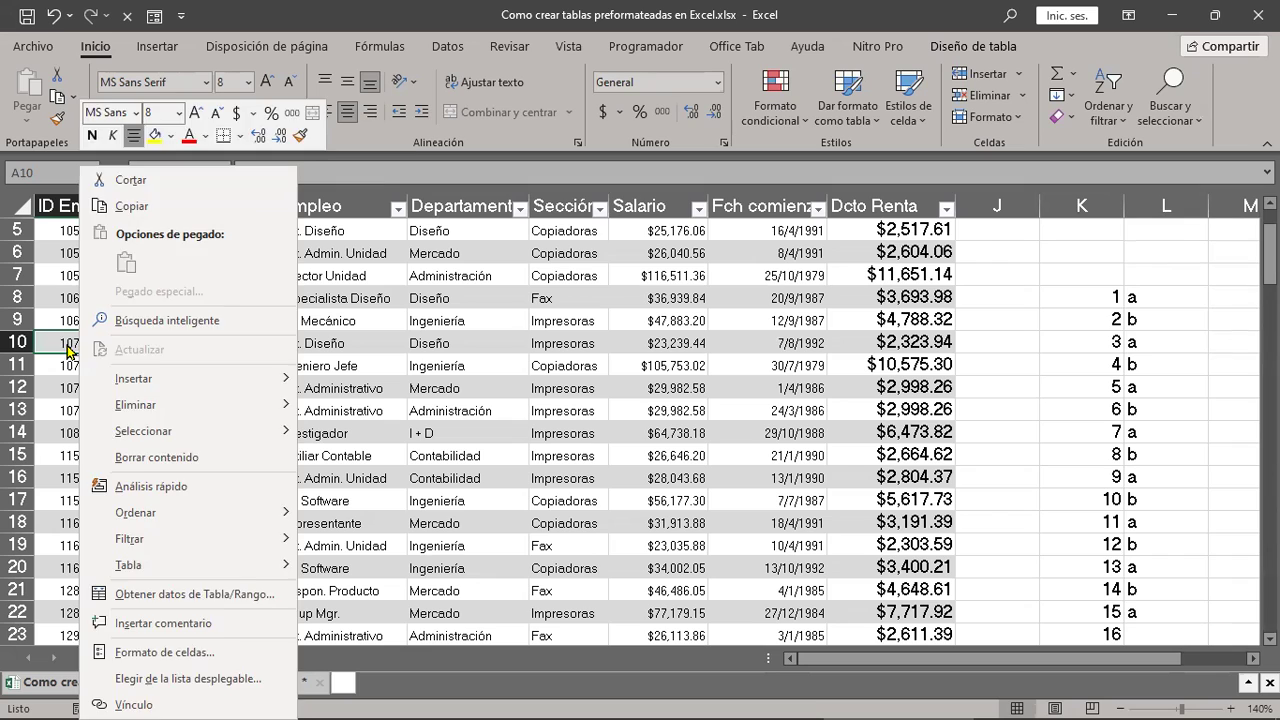
{"action": "left_click", "coordinate": [65, 343]}
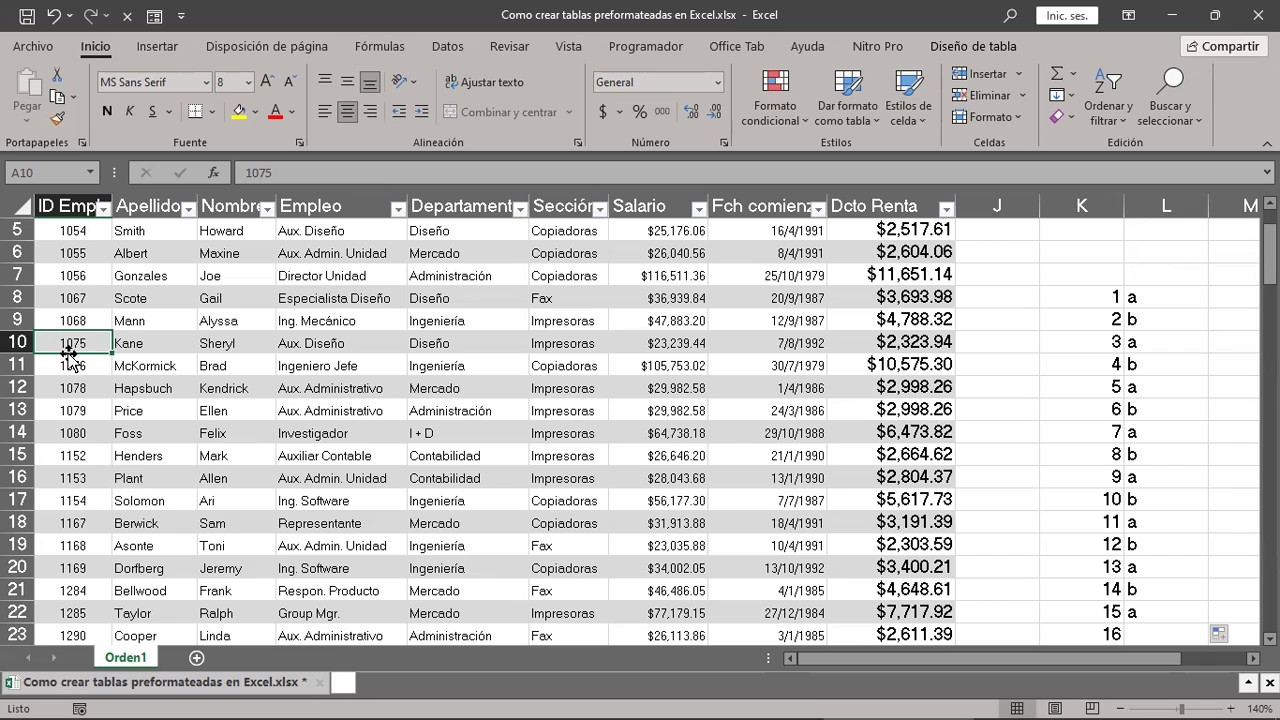
{"action": "left_click", "coordinate": [84, 365]}
{"action": "left_click", "coordinate": [80, 388]}
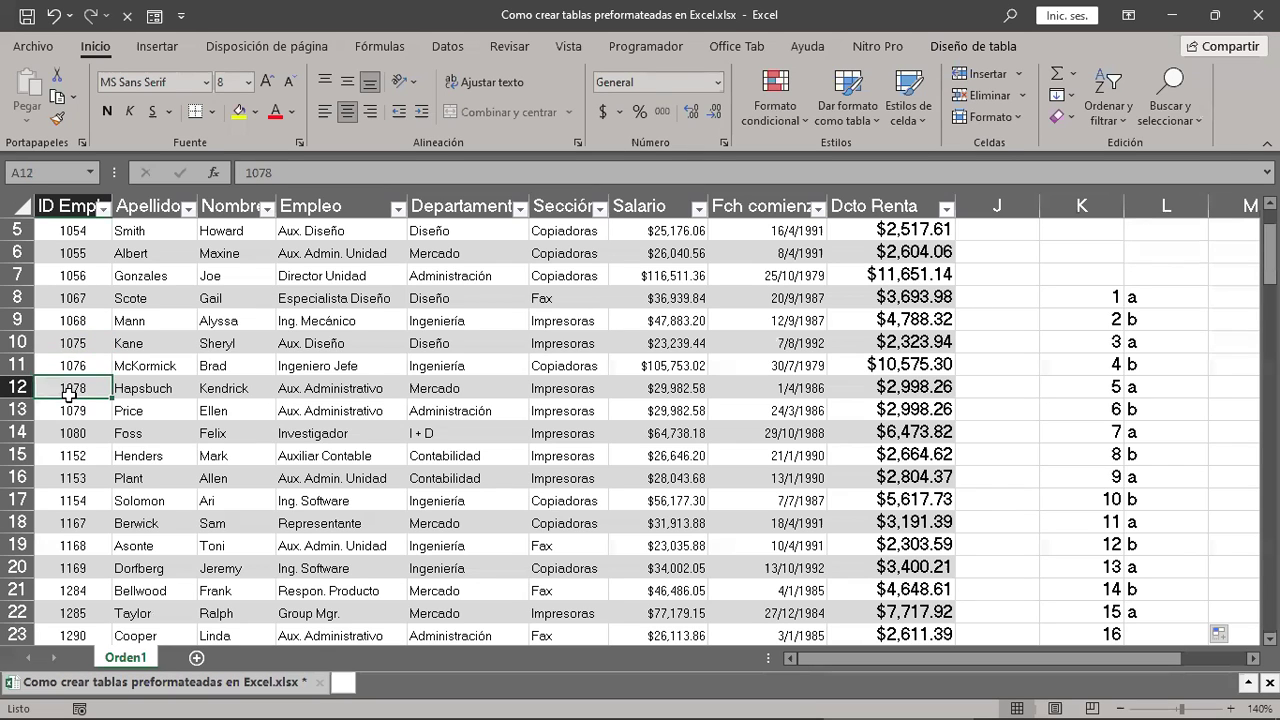
{"action": "left_click", "coordinate": [76, 410]}
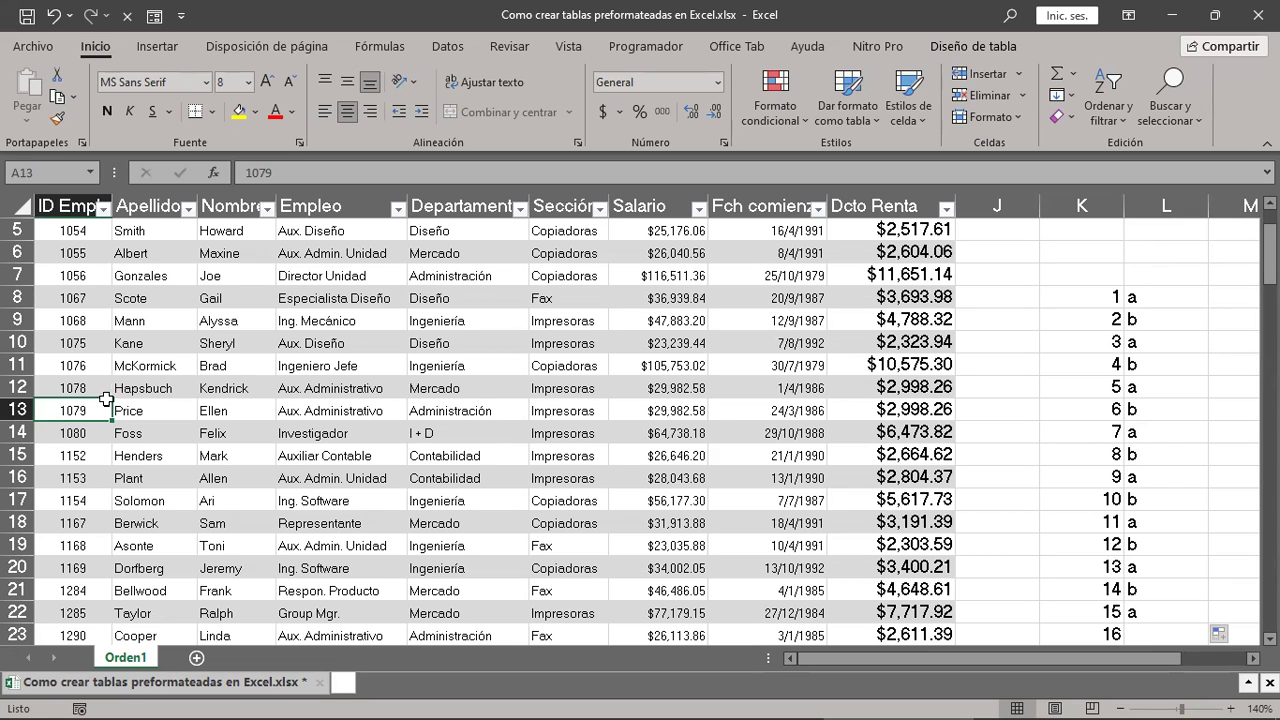
Step: Insert a blank table row at row 13, then three more blank rows at rows 14–16
{"action": "right_click", "coordinate": [75, 412]}
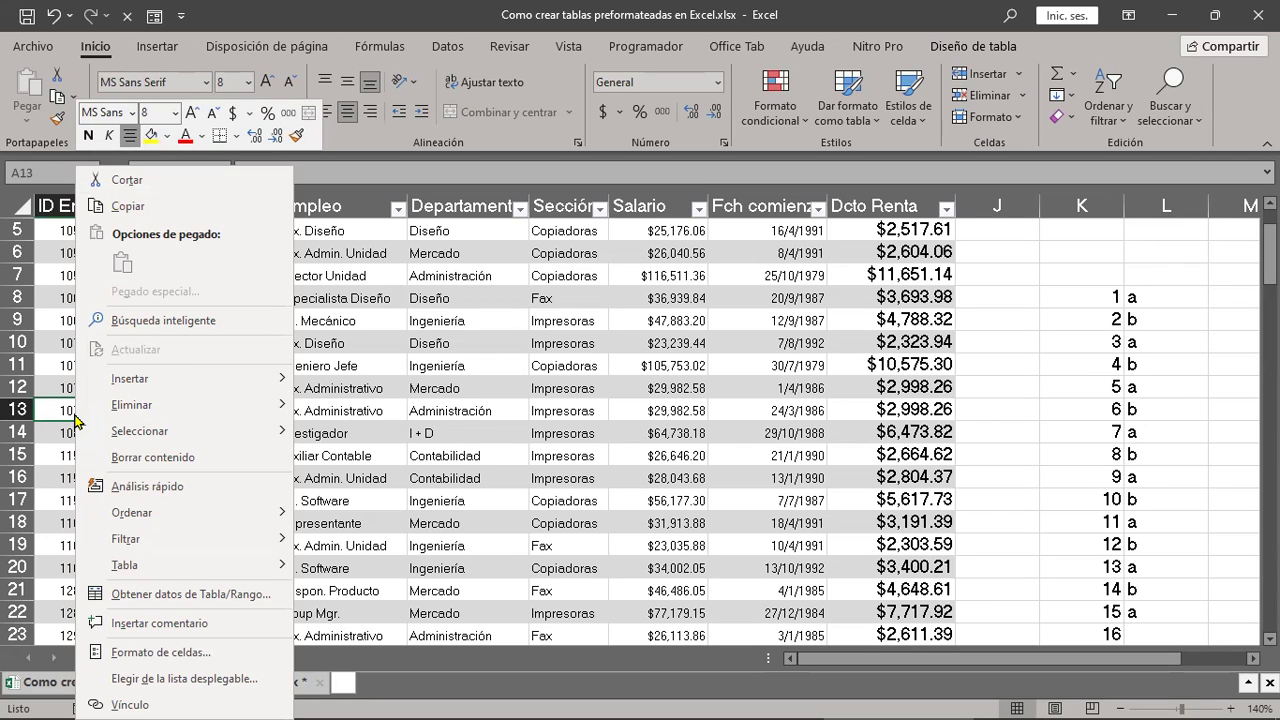
{"action": "mouse_move", "coordinate": [175, 390]}
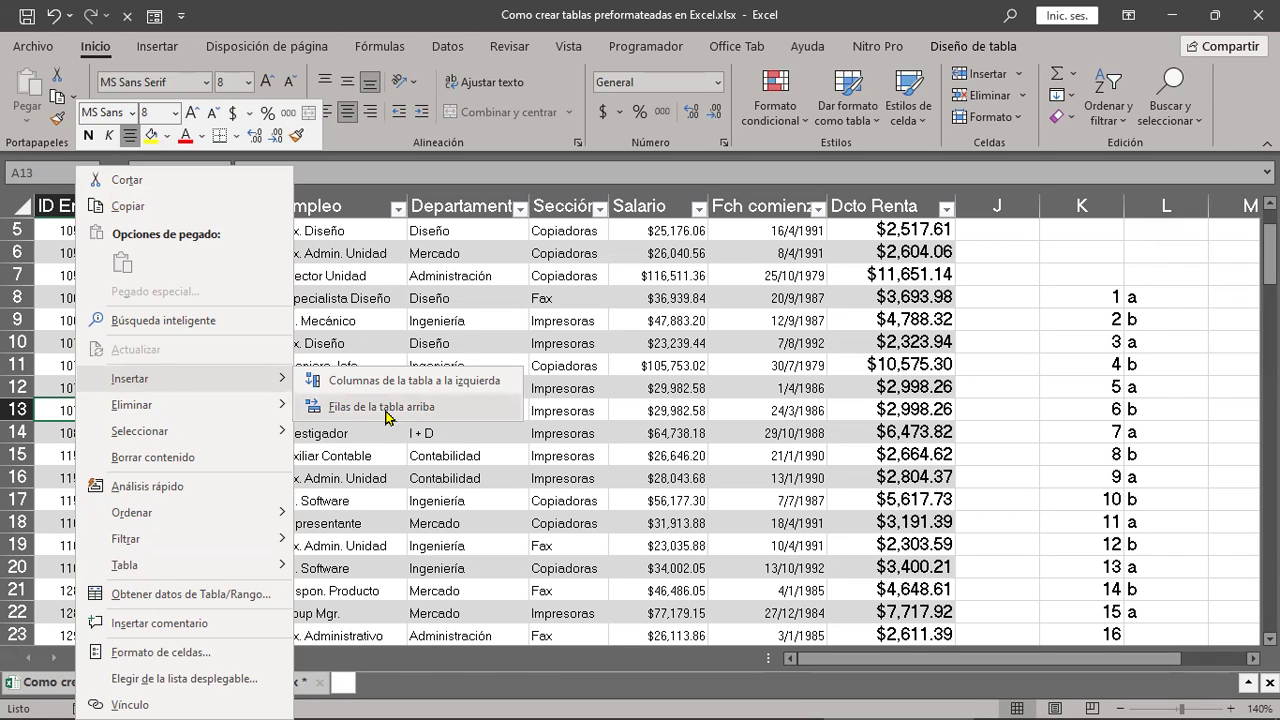
{"action": "left_click", "coordinate": [385, 411]}
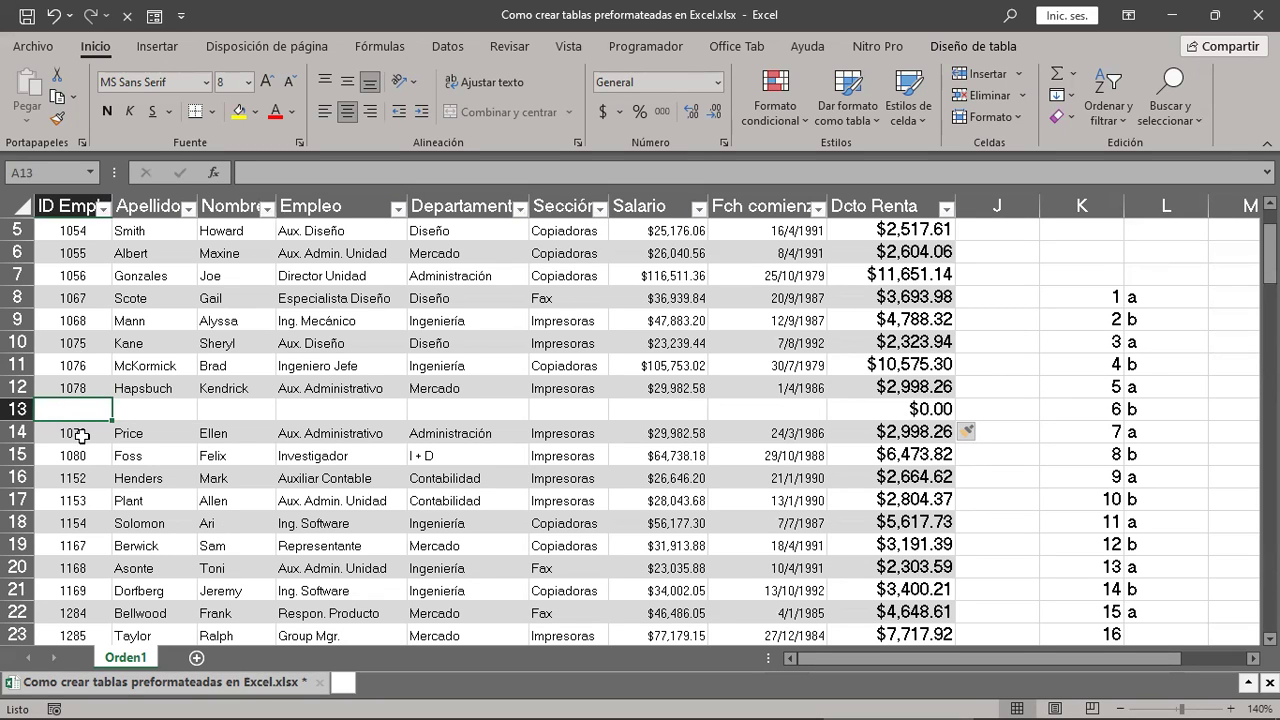
{"action": "left_click_drag", "start_coordinate": [81, 435], "coordinate": [80, 476]}
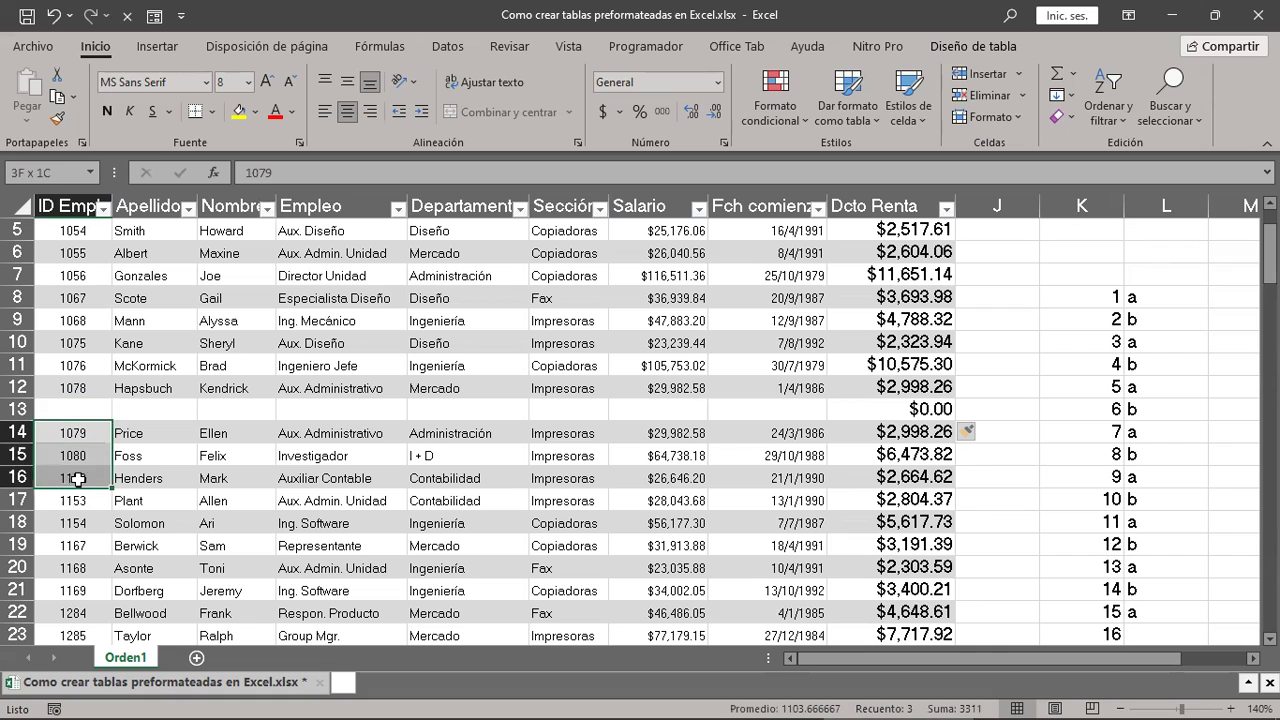
{"action": "right_click", "coordinate": [82, 462]}
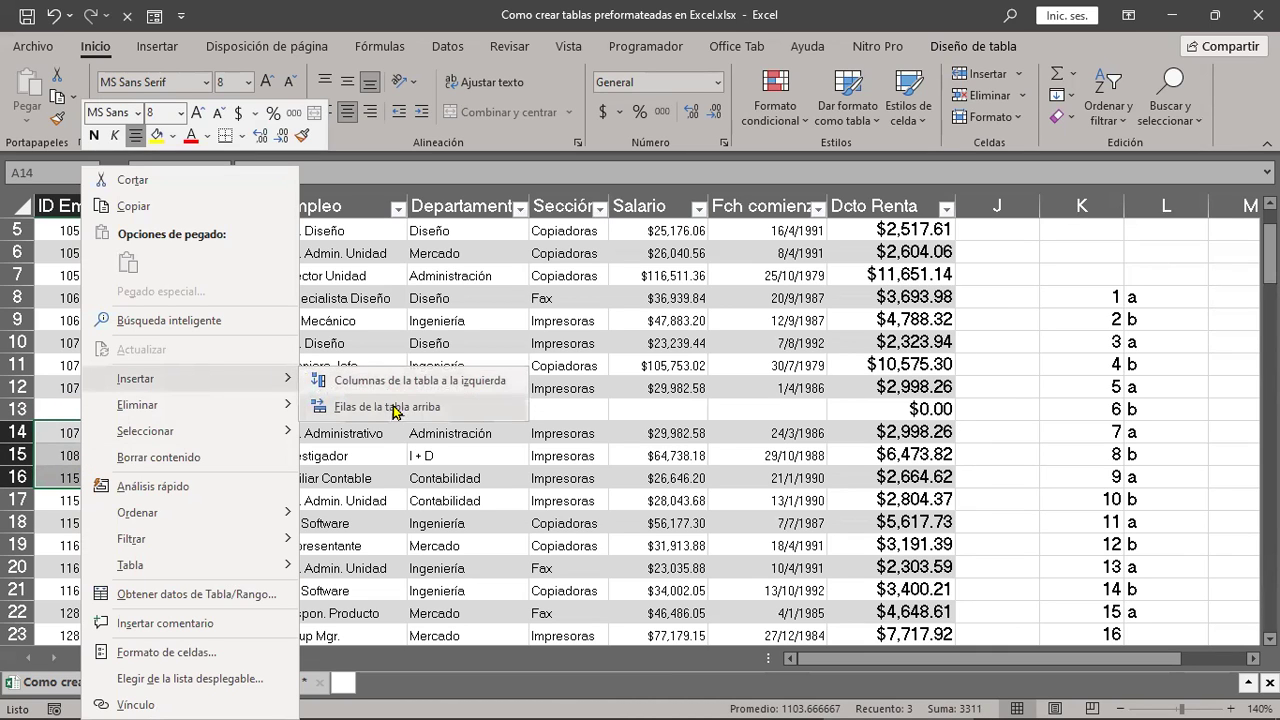
{"action": "left_click", "coordinate": [397, 412]}
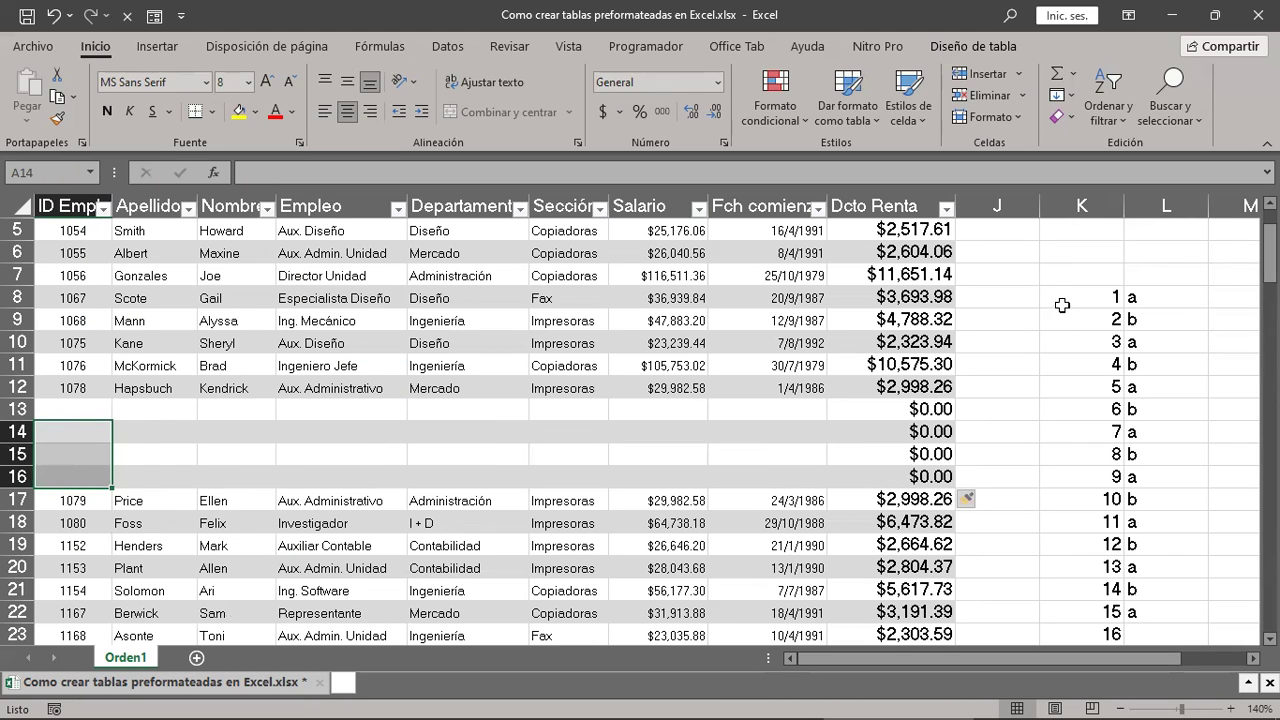
{"action": "mouse_move", "coordinate": [1066, 296]}
{"action": "left_mouse_down"}
{"action": "mouse_move", "coordinate": [1172, 581]}
{"action": "mouse_move", "coordinate": [1170, 626]}
{"action": "left_mouse_up"}
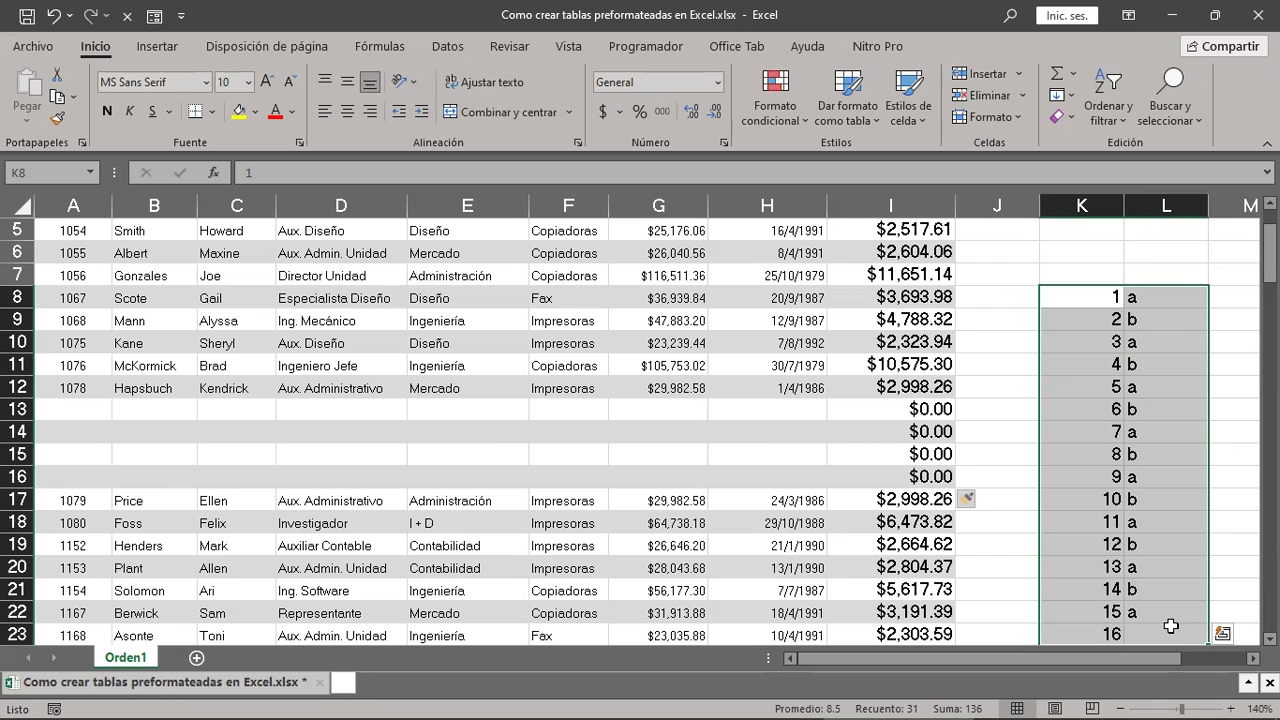
{"action": "mouse_move", "coordinate": [1237, 698]}
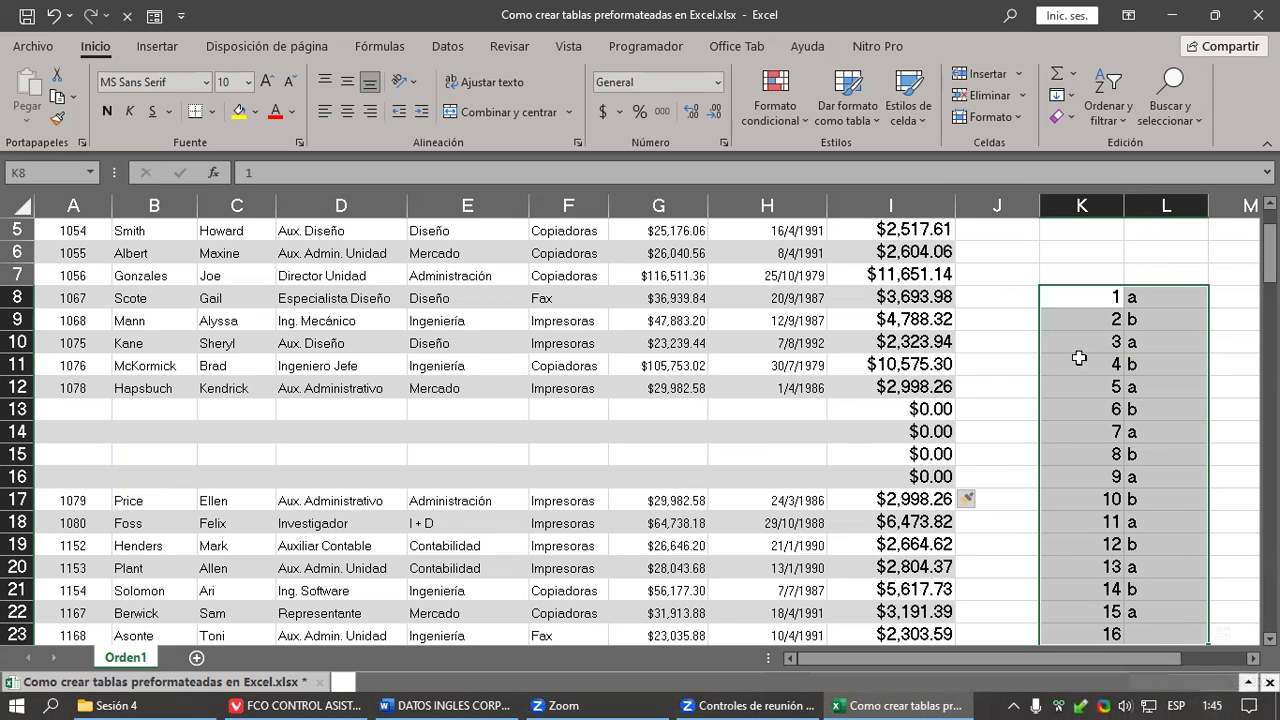
{"action": "left_click_drag", "start_coordinate": [1065, 297], "coordinate": [1153, 640]}
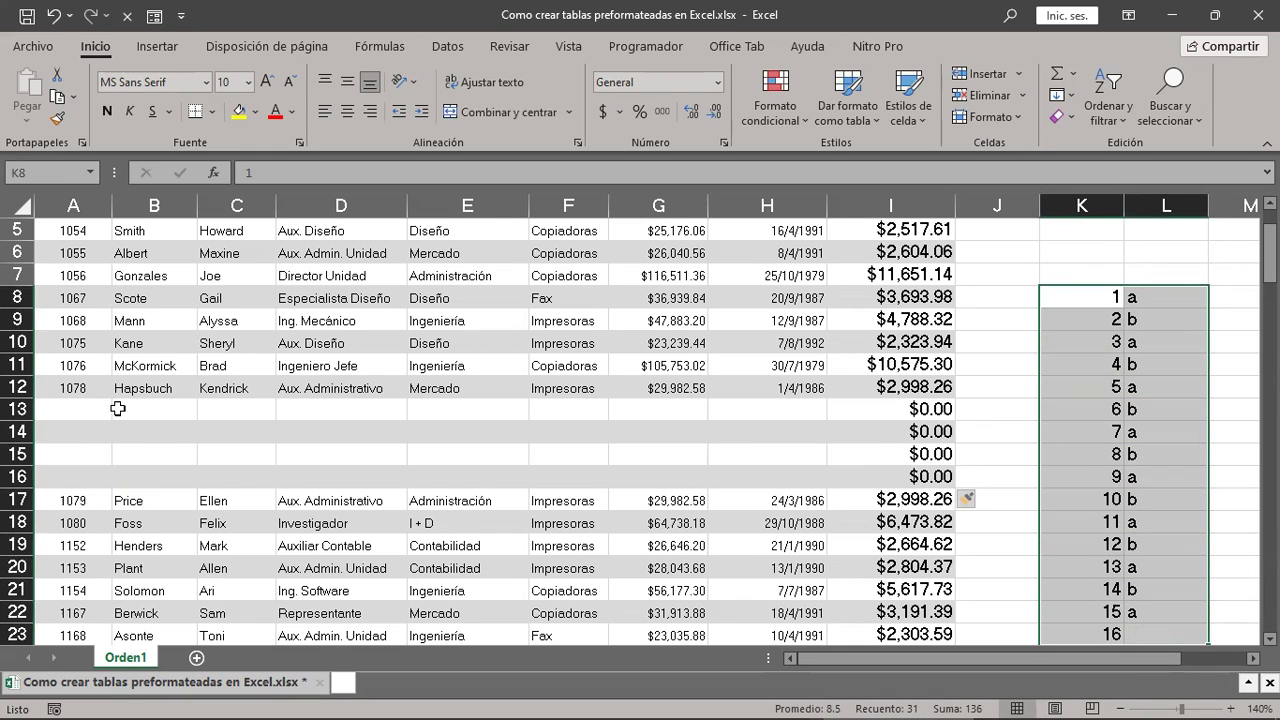
{"action": "mouse_move", "coordinate": [92, 408]}
{"action": "left_mouse_down"}
{"action": "mouse_move", "coordinate": [706, 446]}
{"action": "mouse_move", "coordinate": [917, 477]}
{"action": "left_mouse_up"}
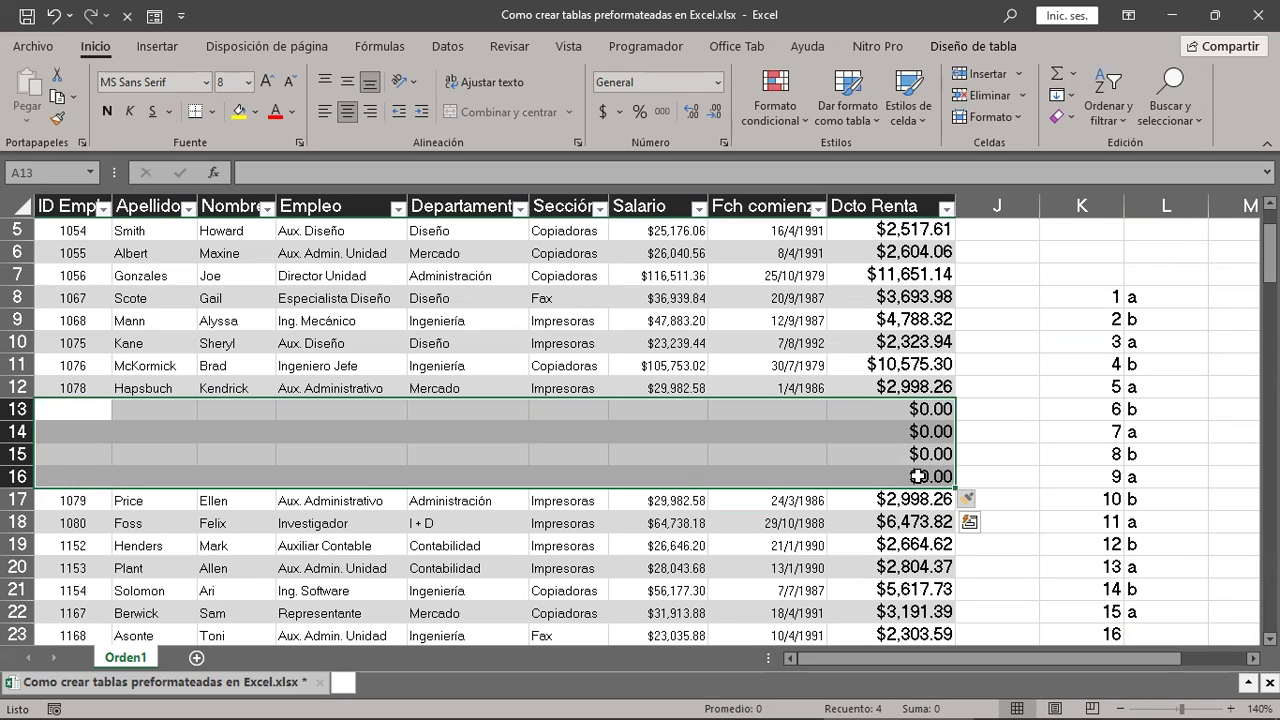
{"action": "left_click", "coordinate": [683, 348]}
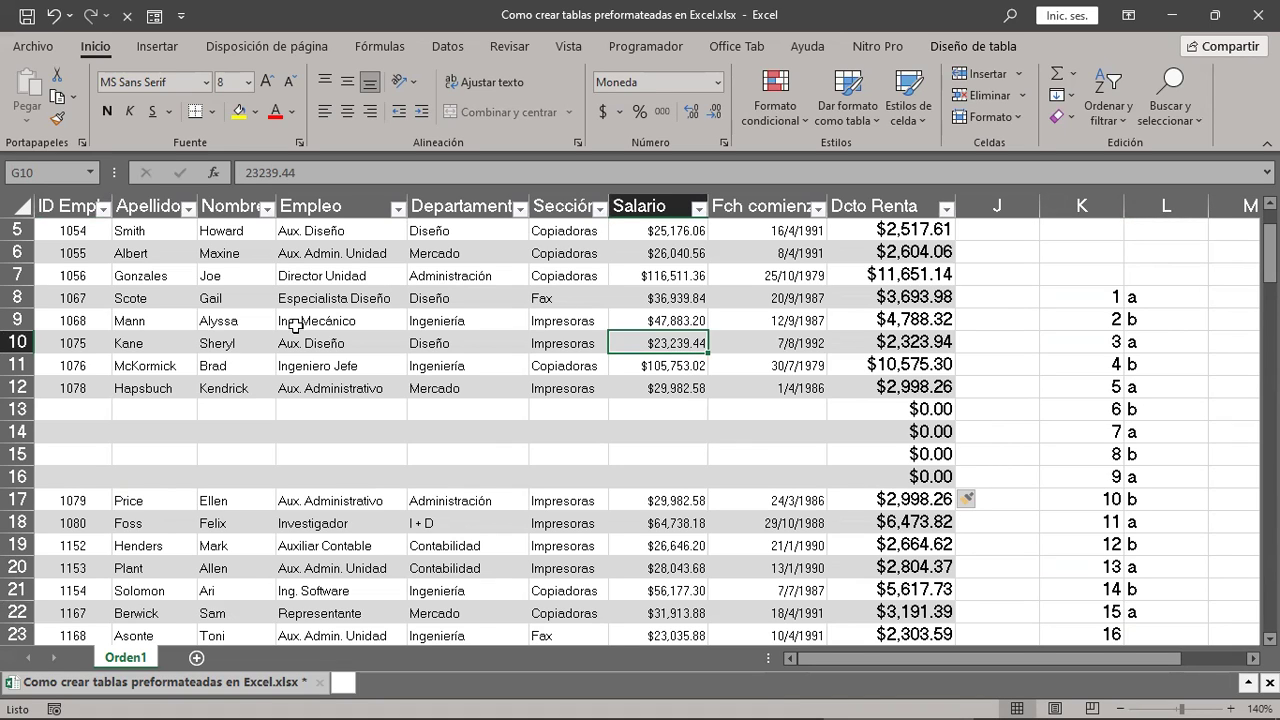
{"action": "left_click", "coordinate": [177, 275]}
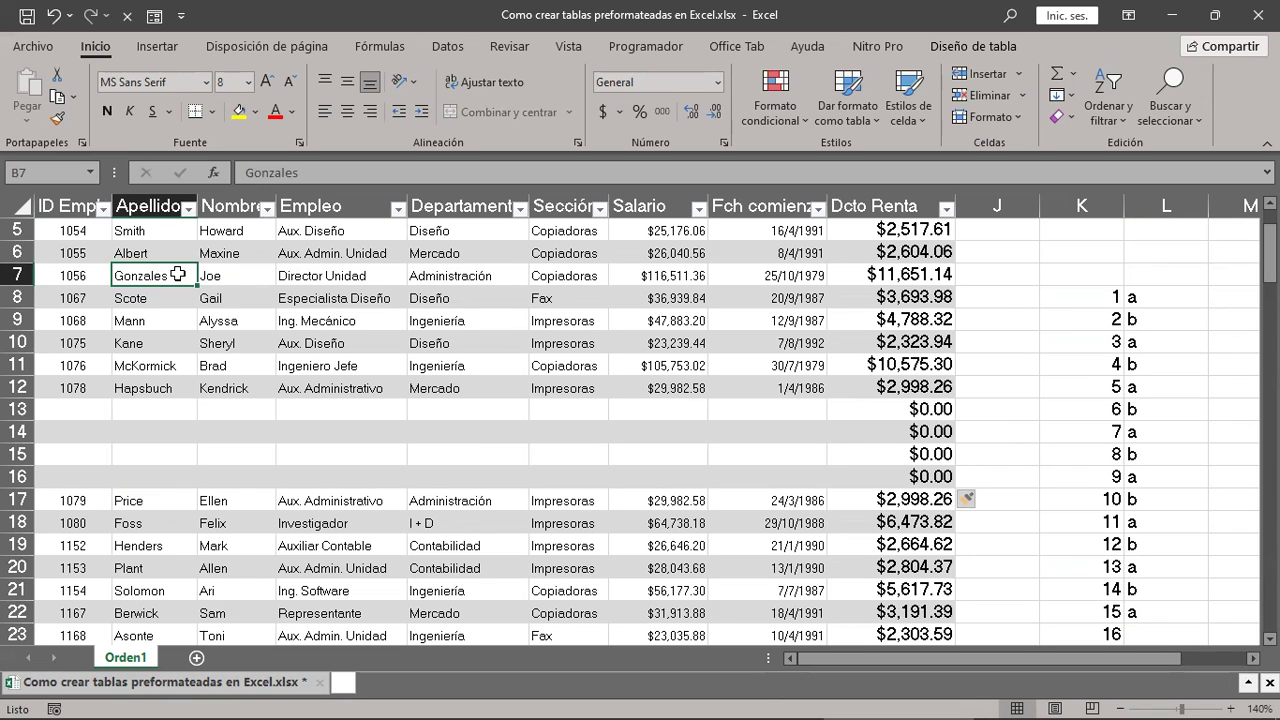
{"action": "left_click_drag", "start_coordinate": [140, 278], "coordinate": [681, 474]}
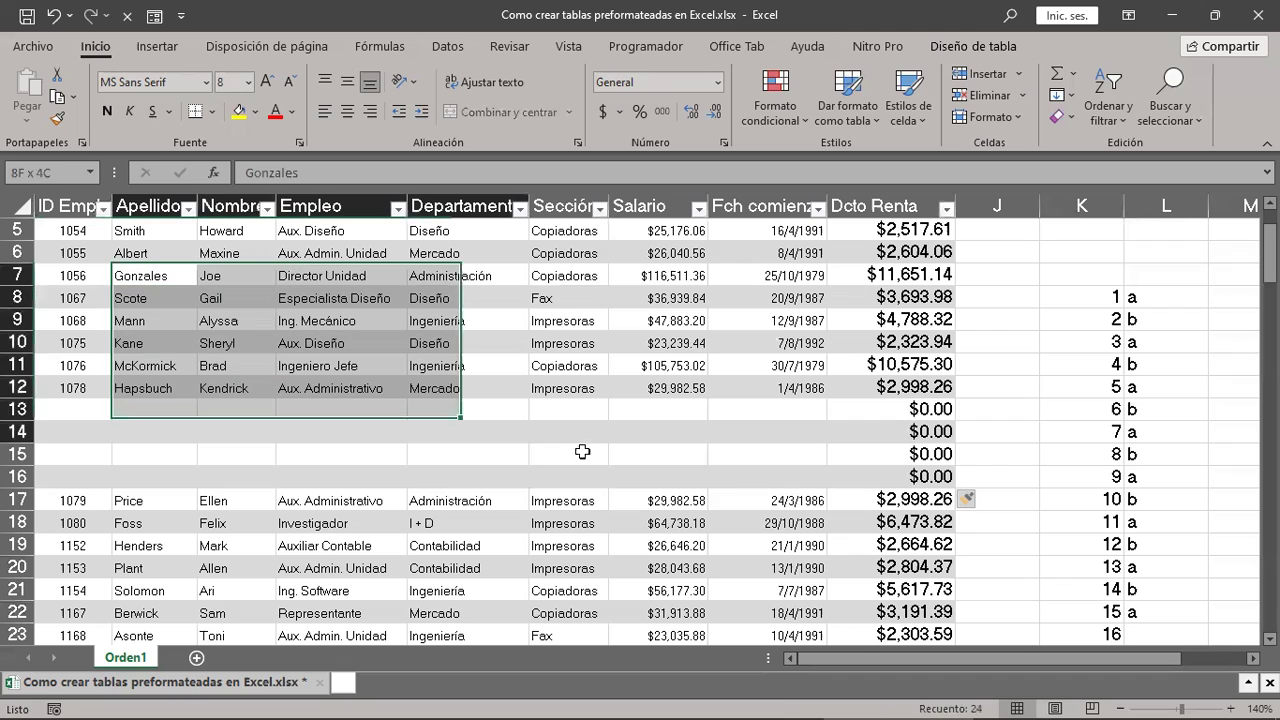
{"action": "left_click_drag", "start_coordinate": [1100, 386], "coordinate": [1230, 409]}
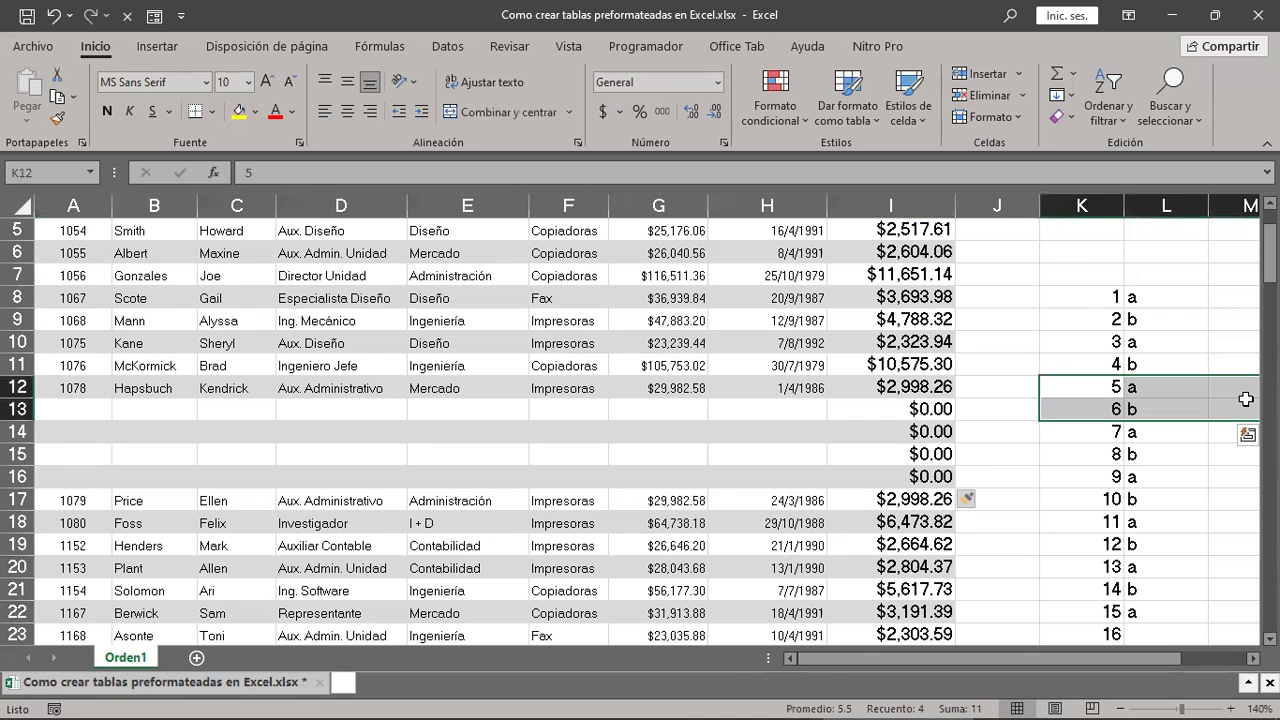
{"action": "left_click_drag", "start_coordinate": [1143, 658], "coordinate": [1230, 683]}
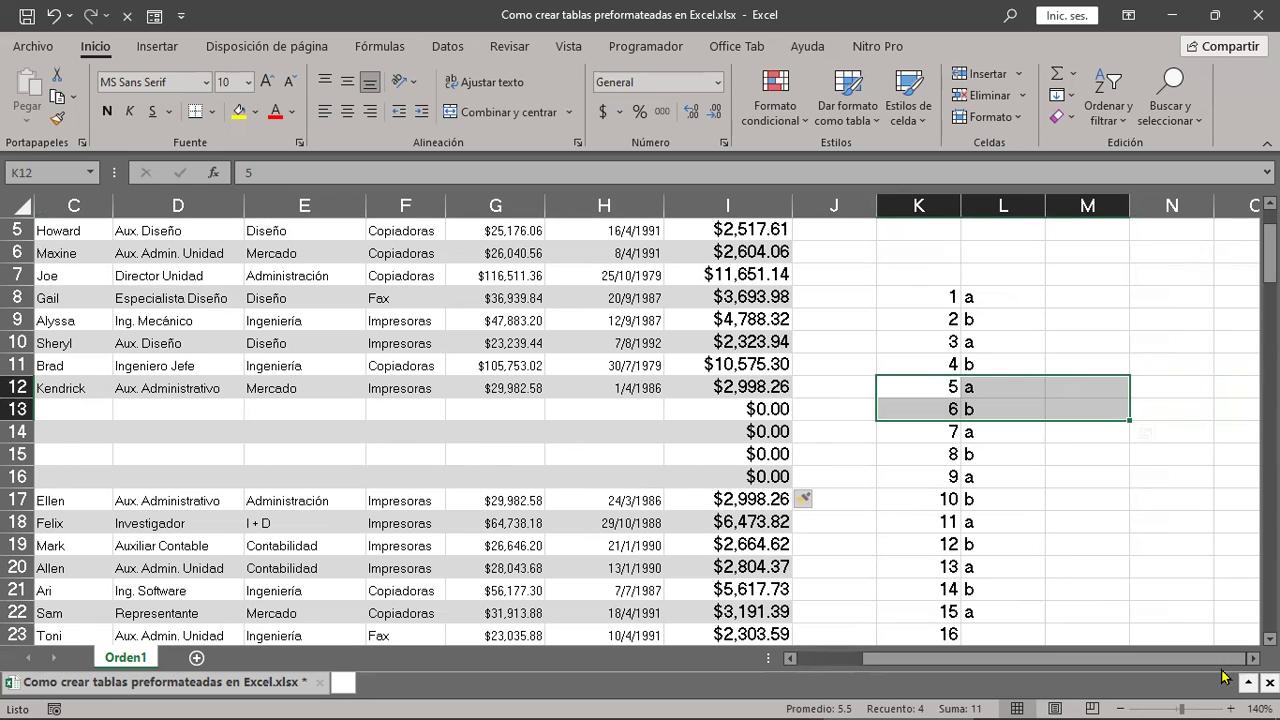
{"action": "left_click", "coordinate": [378, 325]}
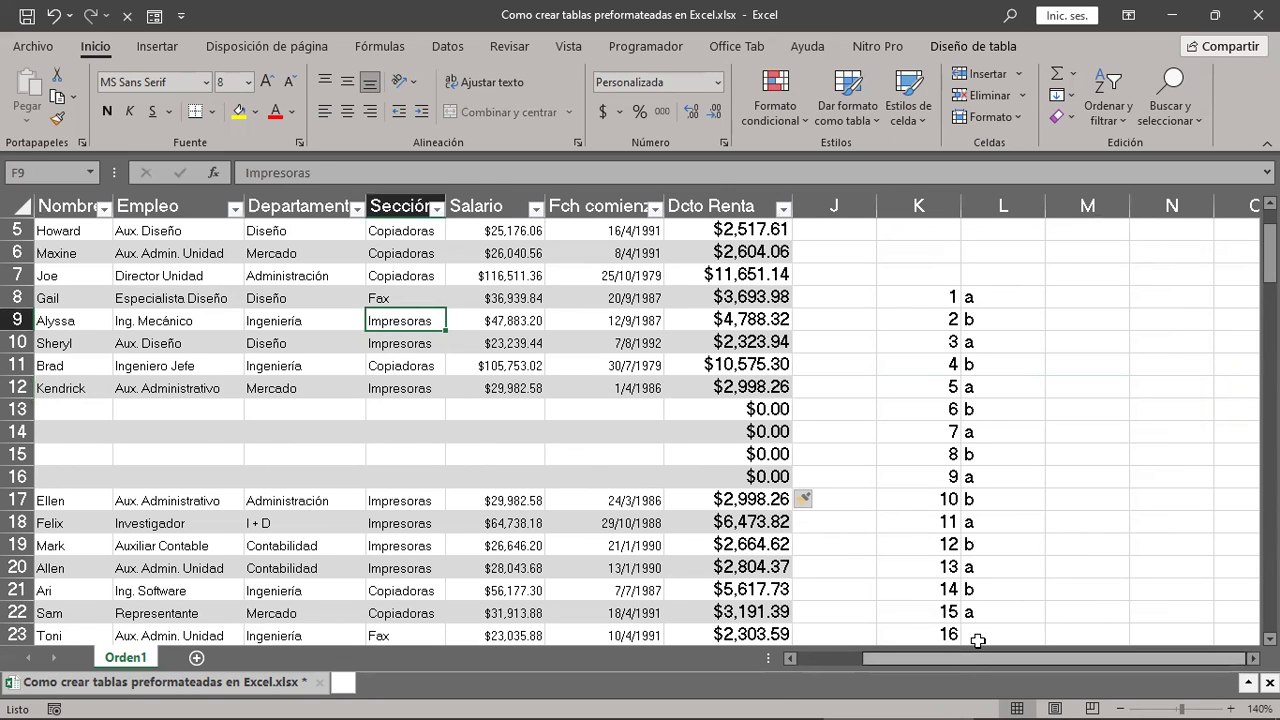
{"action": "scroll", "coordinate": [978, 640], "scroll_direction": "left", "scroll_amount": 2}
{"action": "mouse_move", "coordinate": [1100, 297]}
{"action": "left_mouse_down"}
{"action": "mouse_move", "coordinate": [1190, 600]}
{"action": "mouse_move", "coordinate": [1172, 626]}
{"action": "left_mouse_up"}
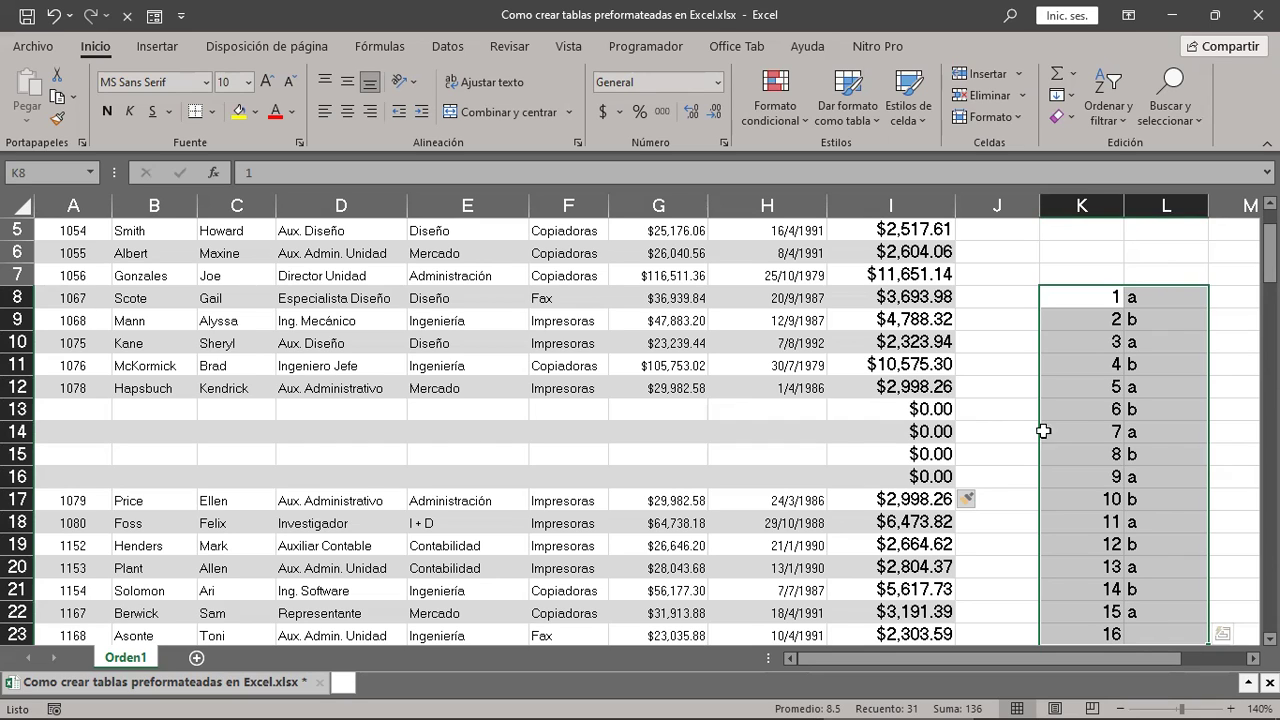
Step: Undo the inserted blank table rows and select the helper list in columns K and L
{"action": "left_click", "coordinate": [52, 16]}
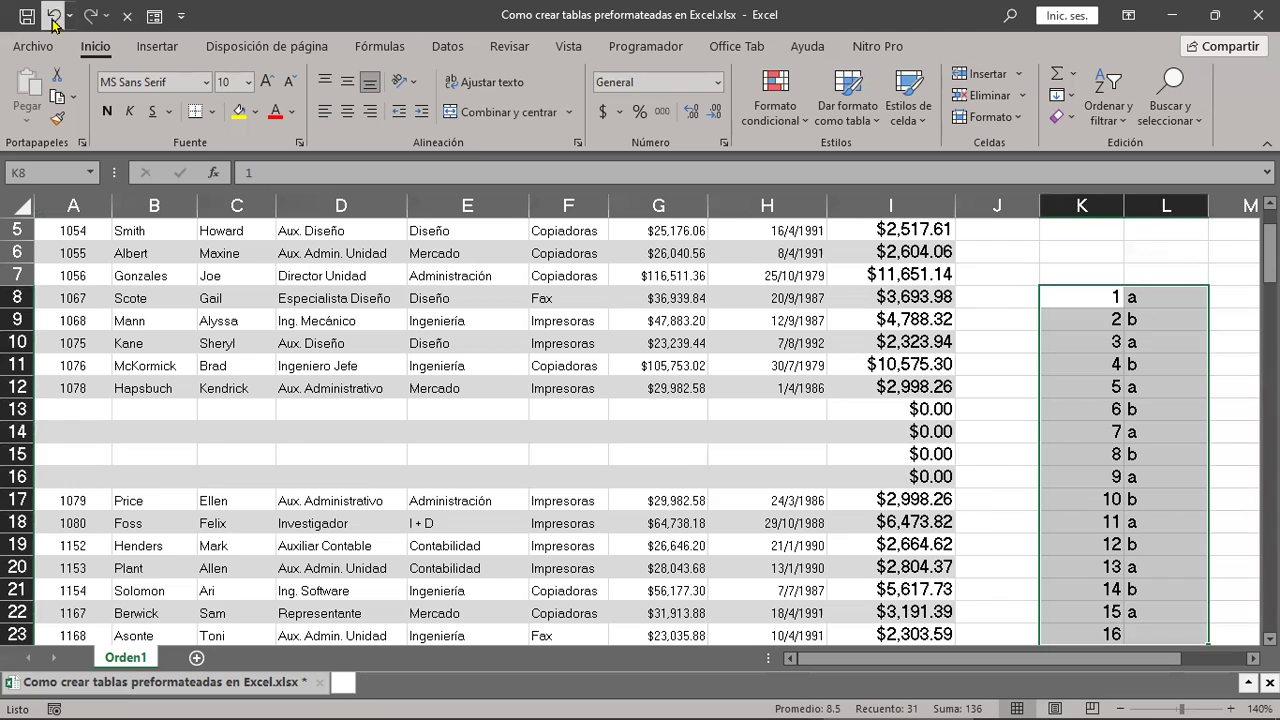
{"action": "left_click", "coordinate": [52, 16]}
{"action": "left_click", "coordinate": [395, 415]}
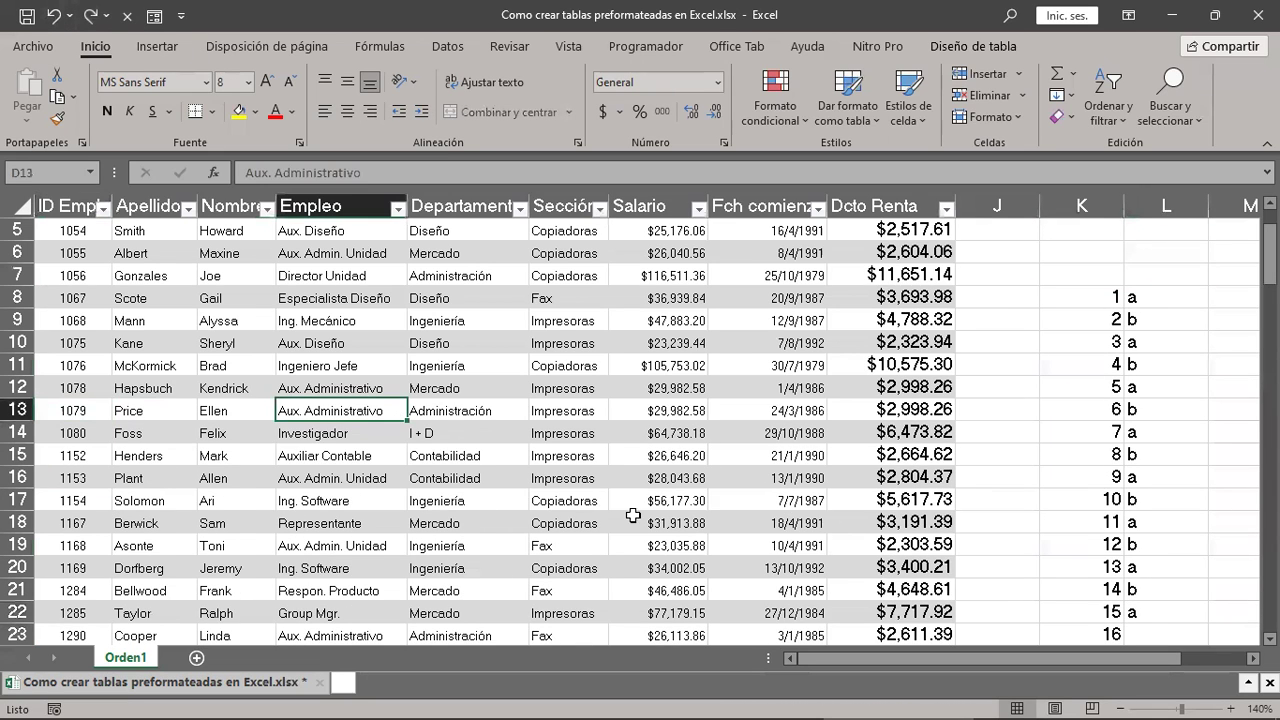
{"action": "scroll", "coordinate": [676, 530], "scroll_direction": "up", "scroll_amount": 2}
{"action": "left_click_drag", "start_coordinate": [1088, 383], "coordinate": [1122, 697]}
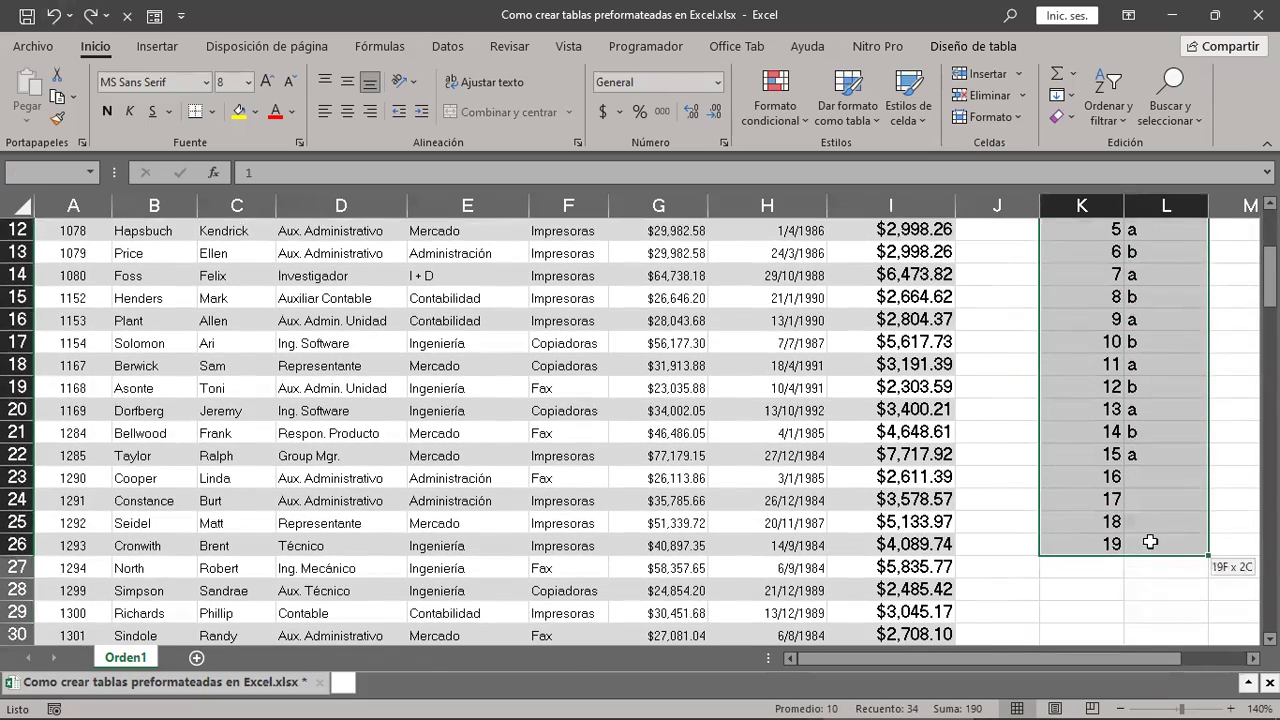
{"action": "left_click_drag", "start_coordinate": [1122, 697], "coordinate": [1150, 540]}
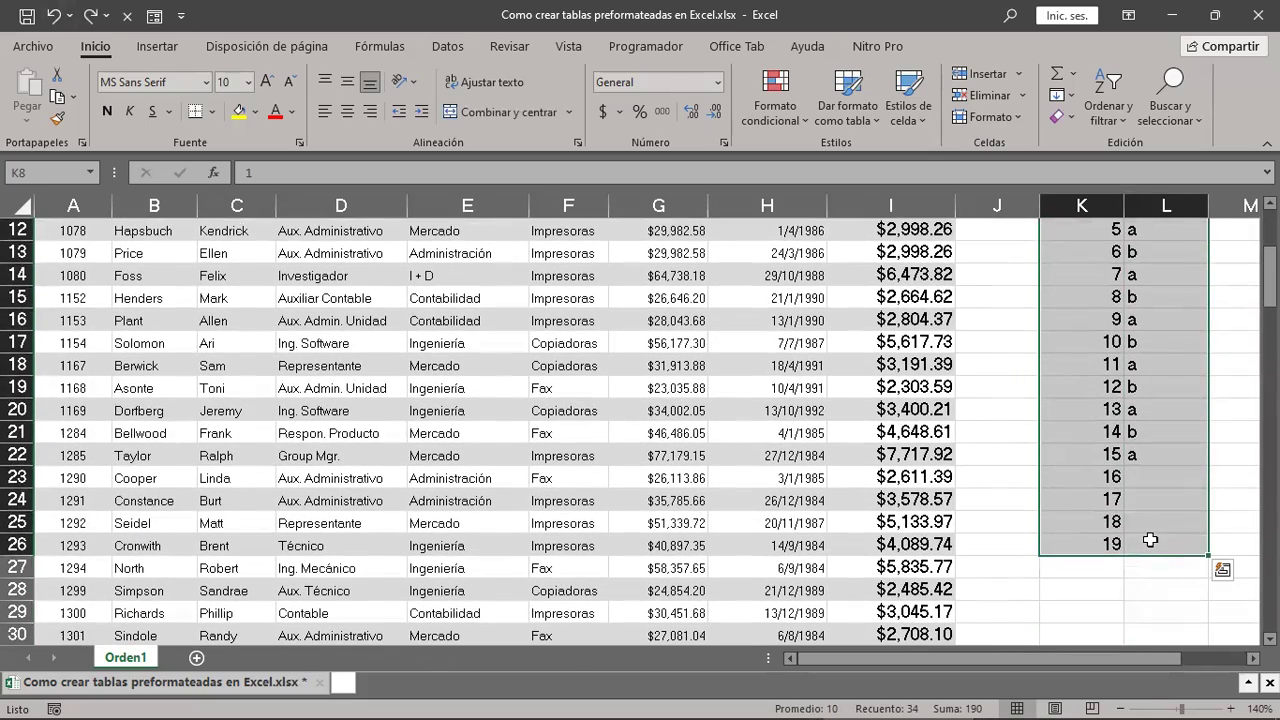
Step: Delete the helper numbers and a/b labels in K8:L26, then show the Diseño de tabla options
{"action": "key", "text": "Delete"}
{"action": "scroll", "coordinate": [1150, 540], "scroll_direction": "up", "scroll_amount": 4}
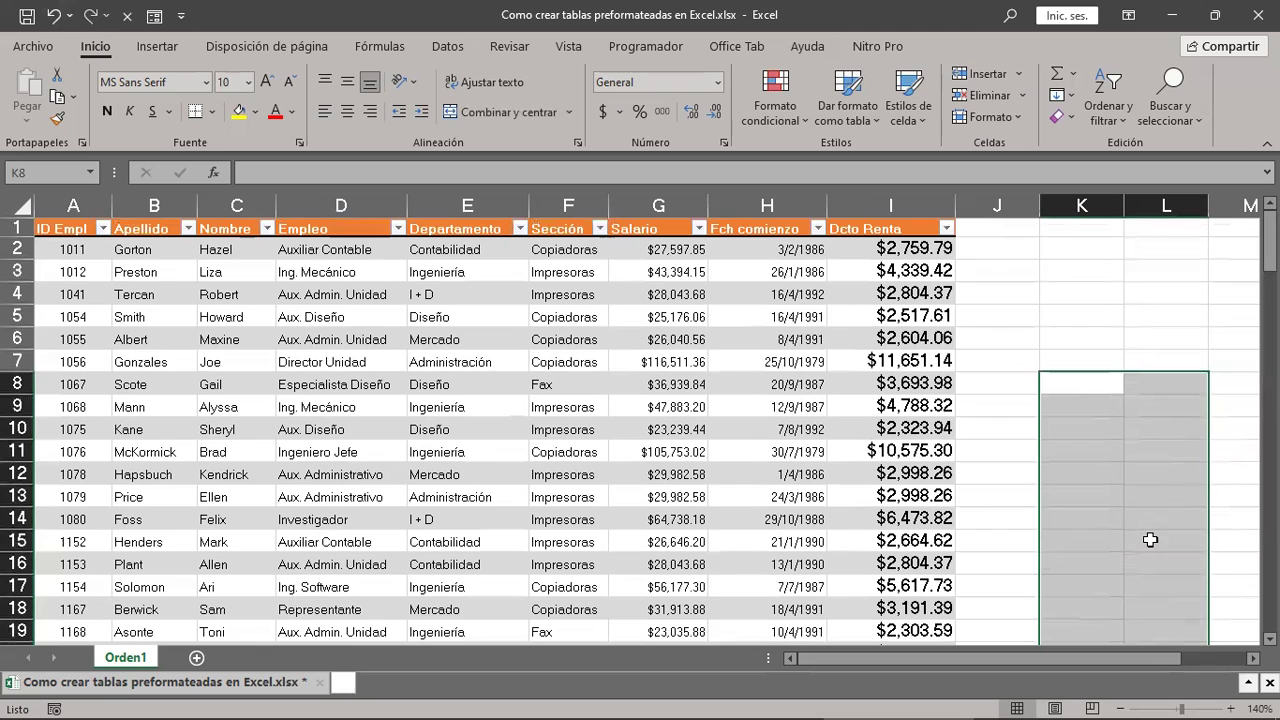
{"action": "left_click", "coordinate": [449, 383]}
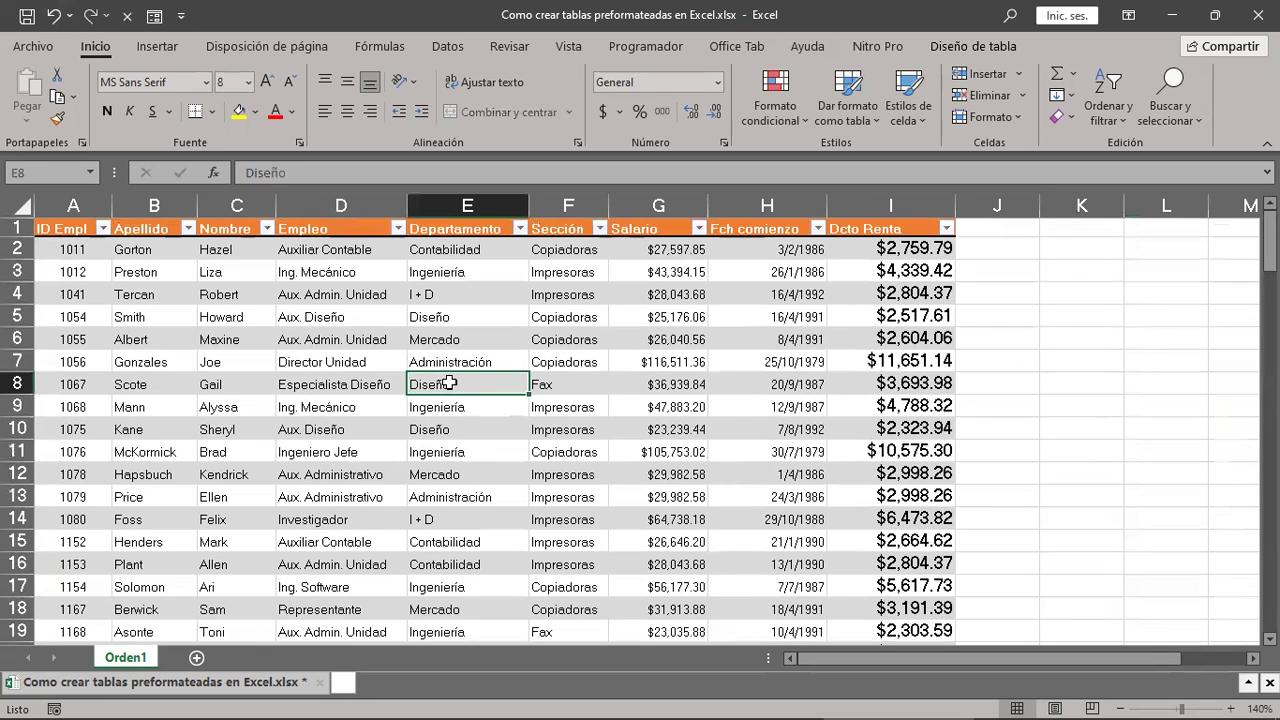
{"action": "left_click", "coordinate": [968, 46]}
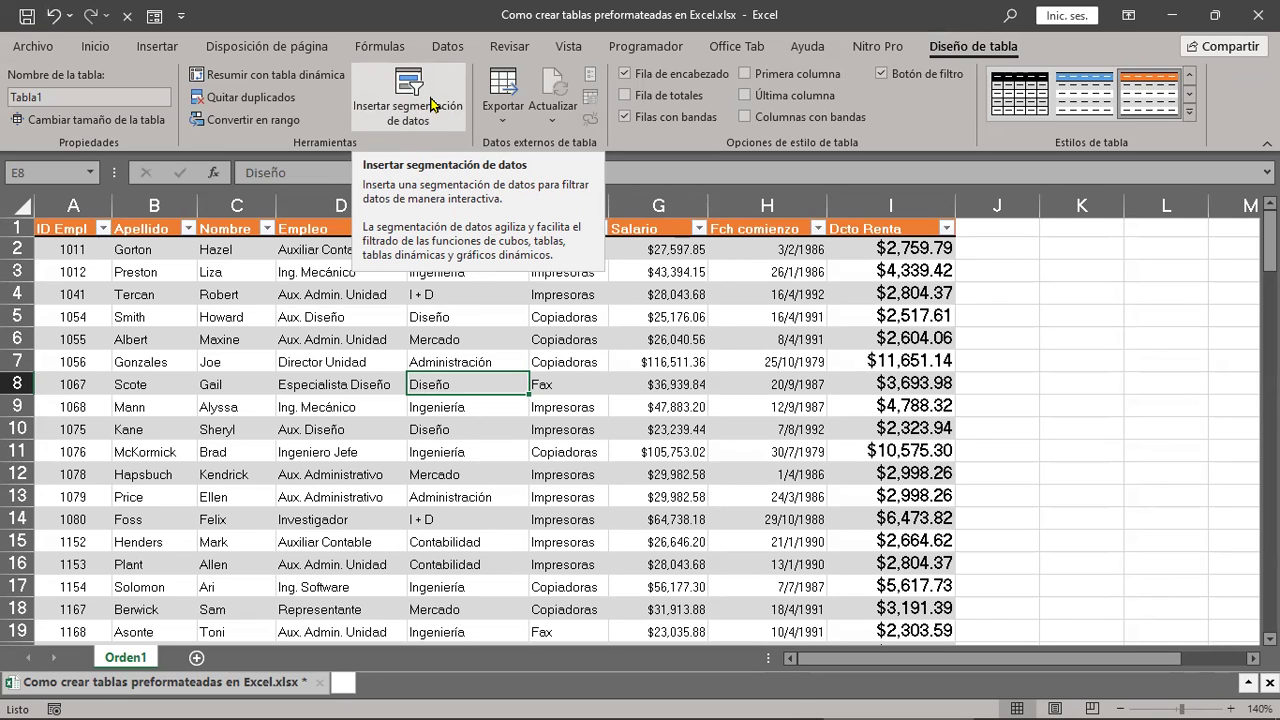
{"action": "left_click", "coordinate": [301, 381]}
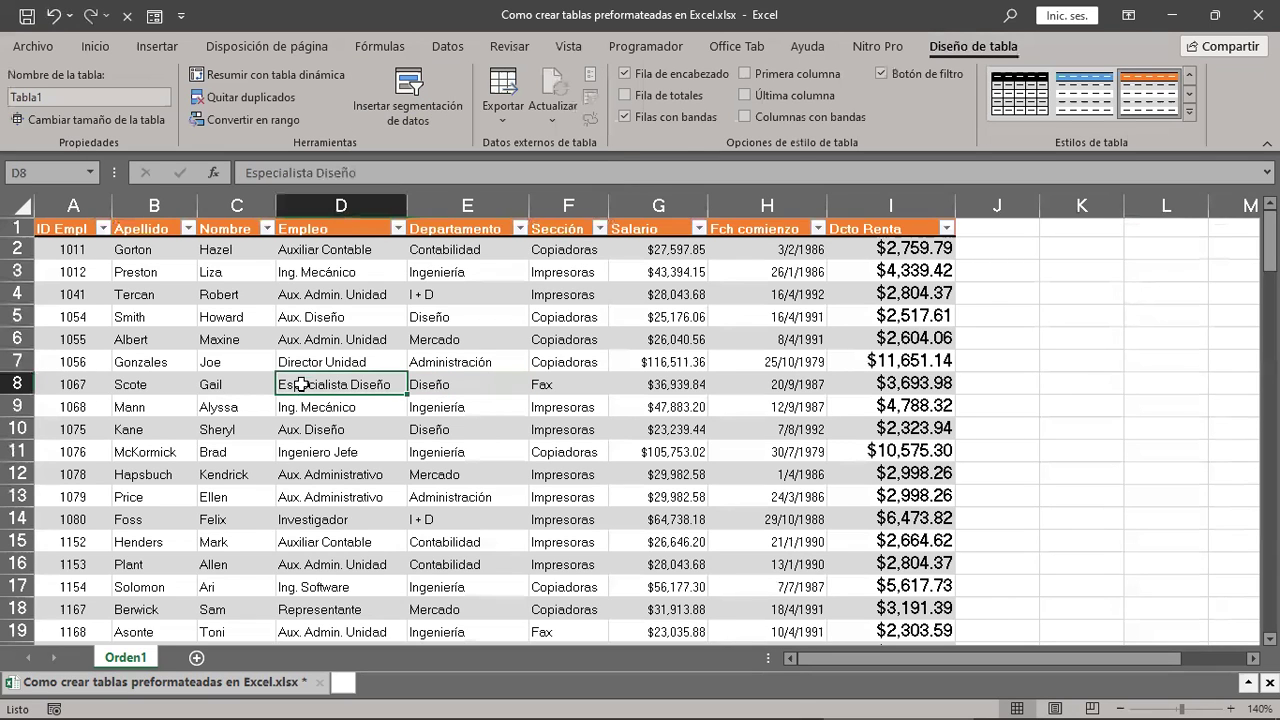
{"action": "left_click", "coordinate": [1233, 706]}
{"action": "left_click", "coordinate": [1233, 706]}
{"action": "left_click_drag", "start_coordinate": [1096, 665], "coordinate": [1063, 665]}
{"action": "scroll", "coordinate": [600, 400], "scroll_direction": "up", "scroll_amount": 1}
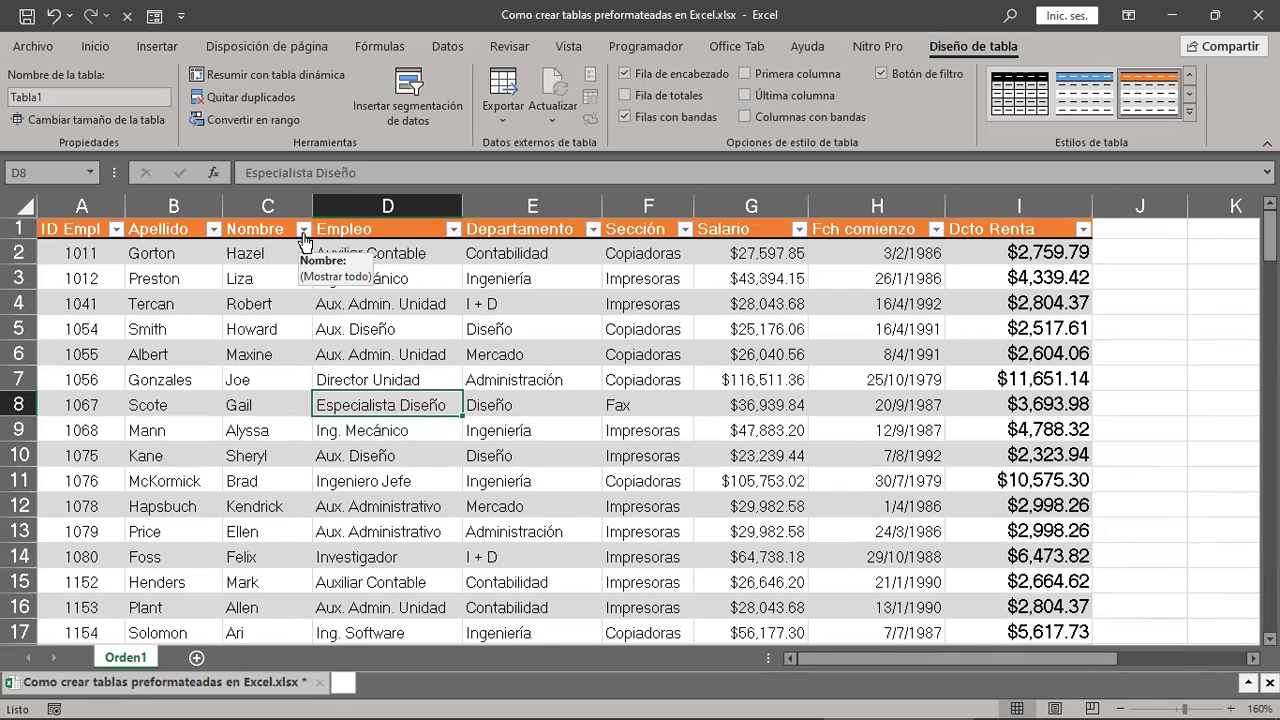
{"action": "left_click", "coordinate": [303, 230]}
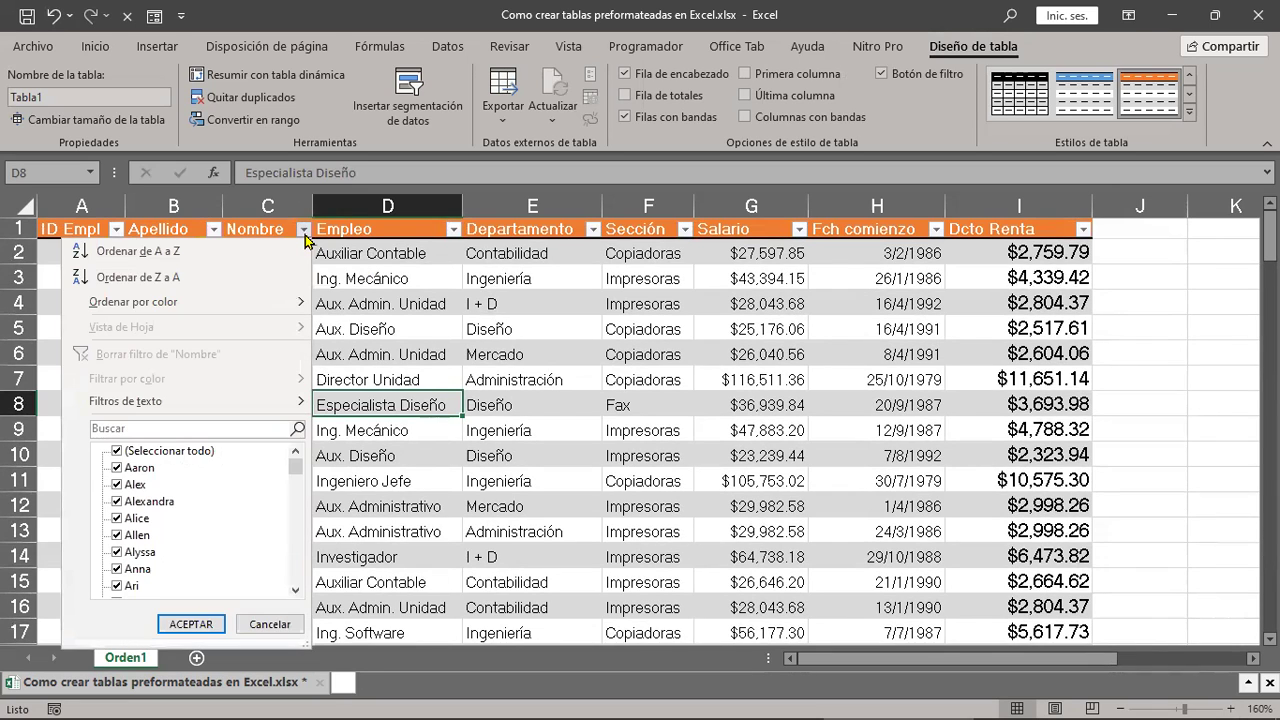
{"action": "left_click", "coordinate": [601, 357]}
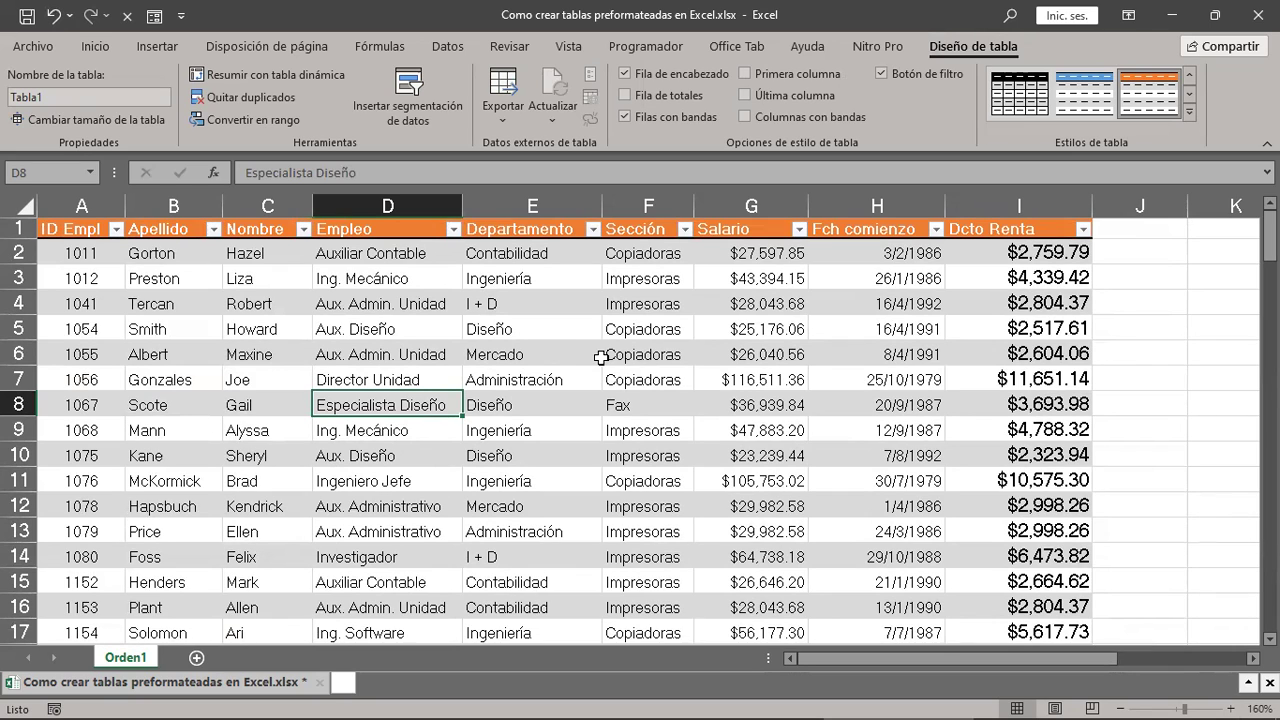
{"action": "left_click", "coordinate": [305, 232]}
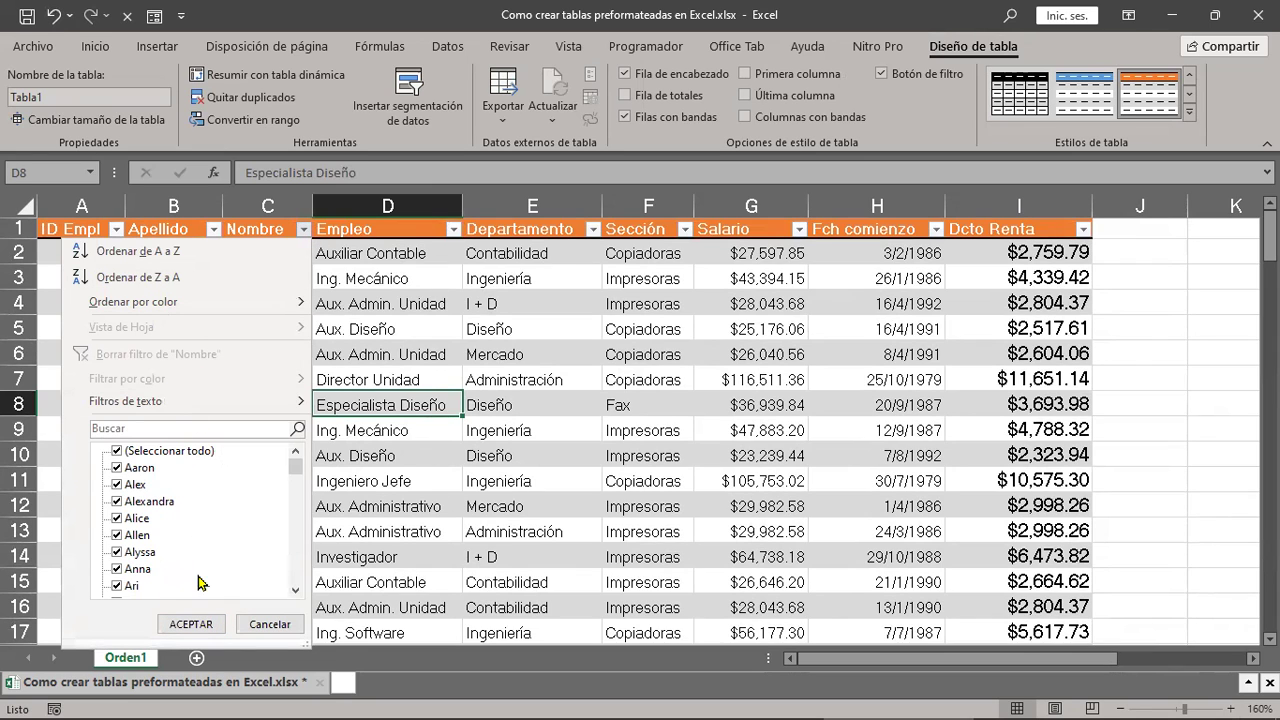
{"action": "left_click", "coordinate": [452, 229]}
{"action": "left_click", "coordinate": [452, 229]}
{"action": "left_click", "coordinate": [452, 229]}
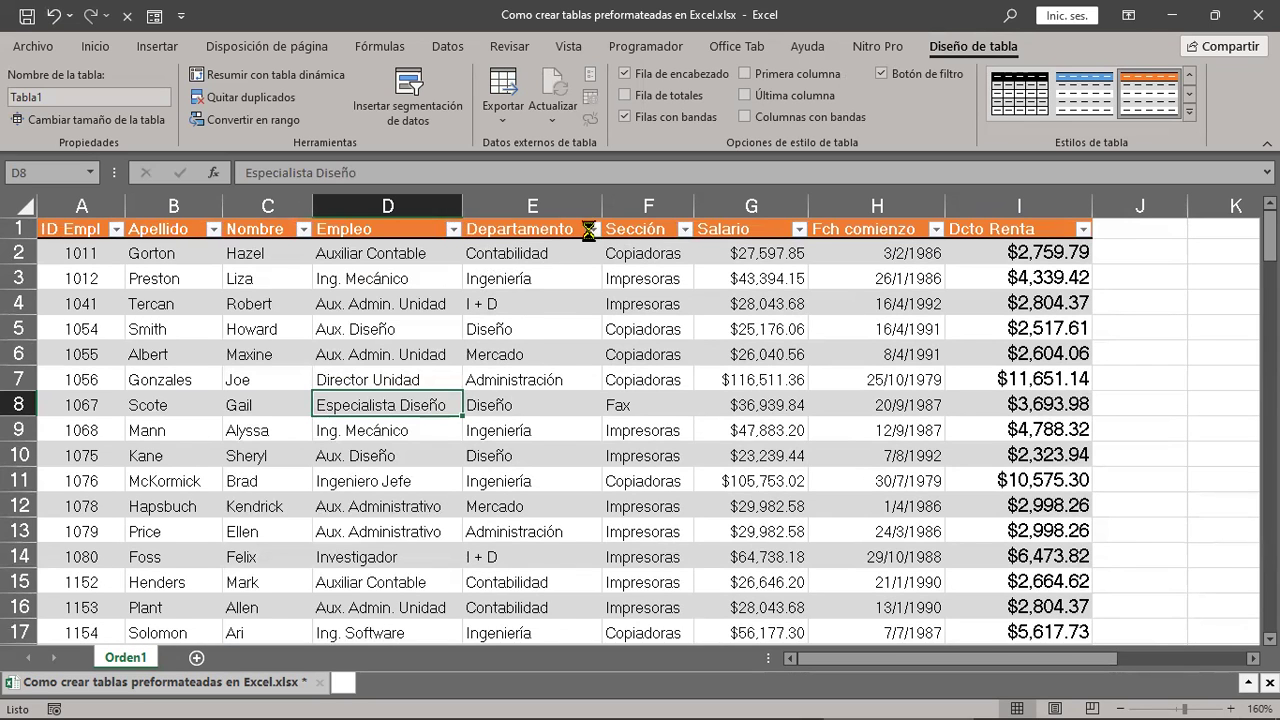
{"action": "left_click", "coordinate": [592, 231]}
{"action": "left_click", "coordinate": [592, 232]}
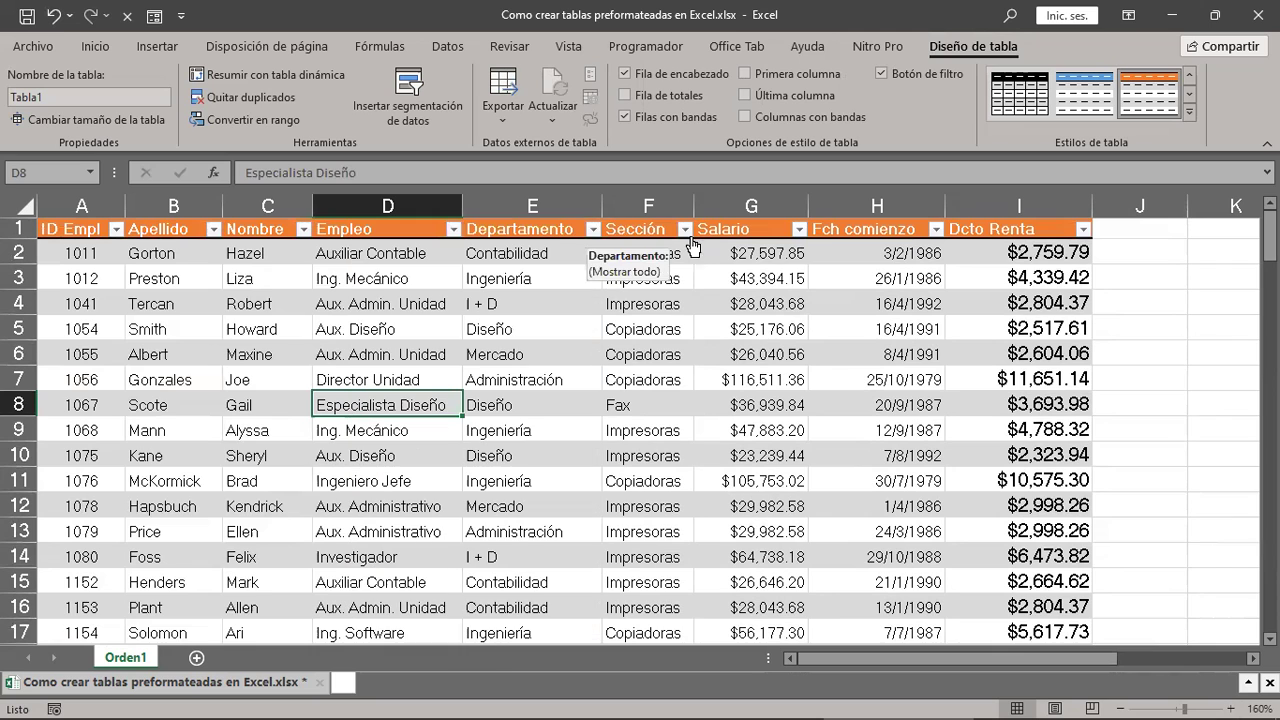
{"action": "left_click", "coordinate": [685, 234]}
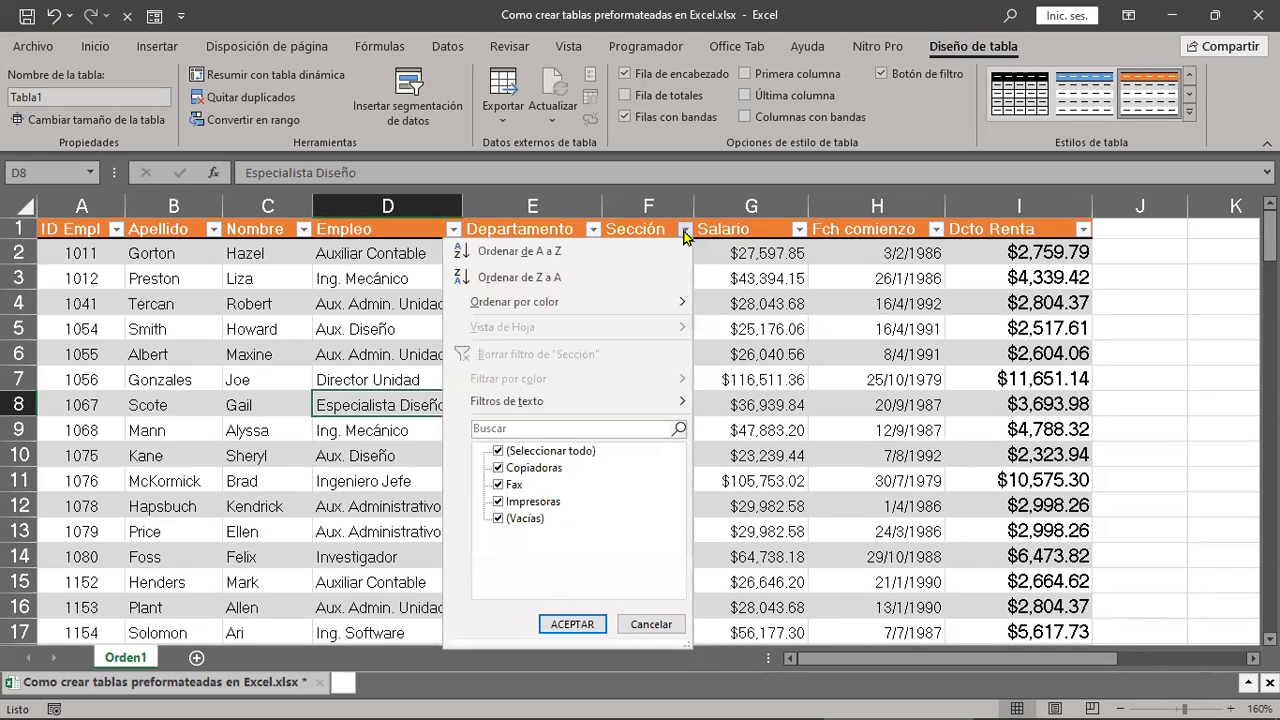
{"action": "left_click", "coordinate": [685, 234]}
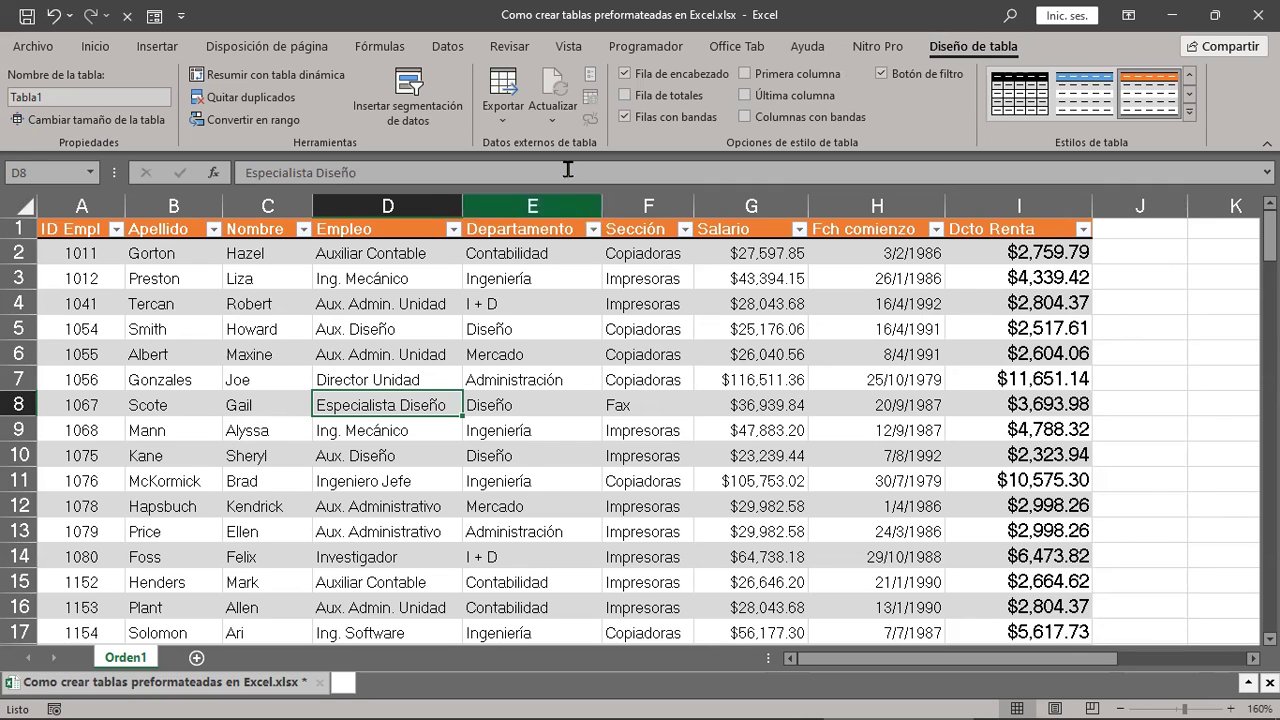
Step: Insert two table slicers, one for Empleo and one for Departamento
{"action": "left_click", "coordinate": [409, 93]}
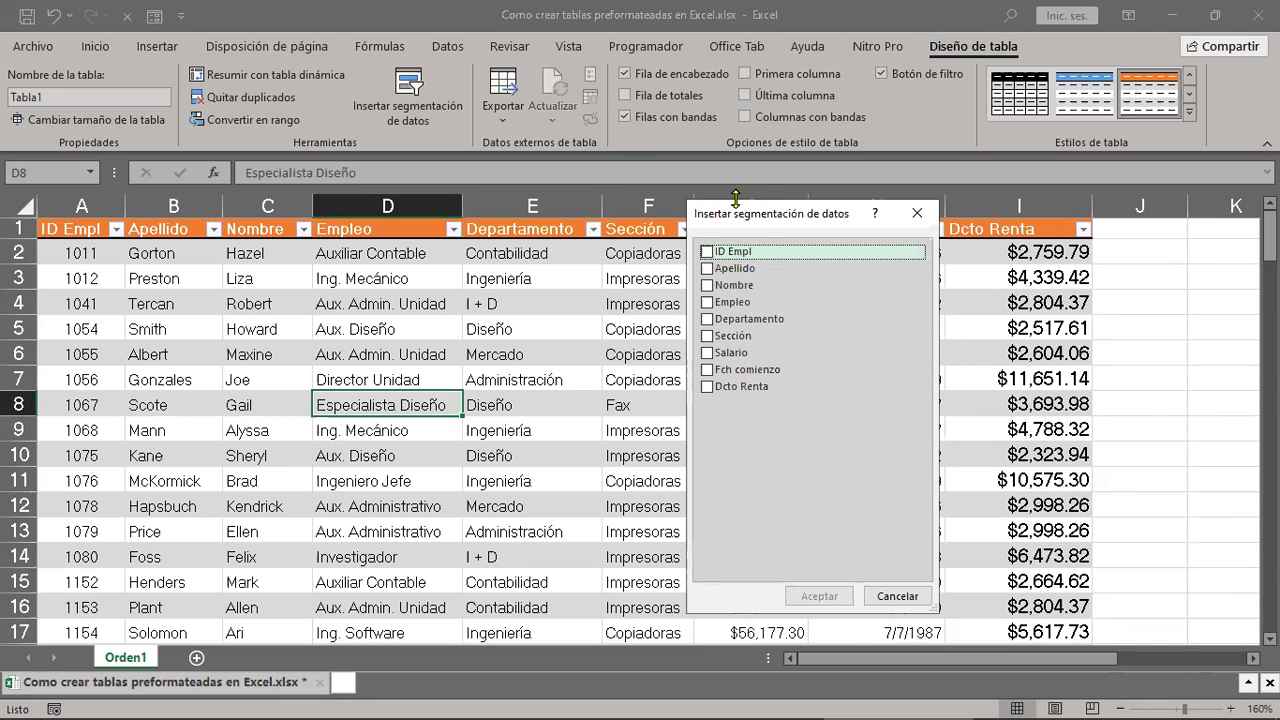
{"action": "mouse_move", "coordinate": [718, 216]}
{"action": "left_mouse_down"}
{"action": "mouse_move", "coordinate": [436, 205]}
{"action": "mouse_move", "coordinate": [591, 238]}
{"action": "left_mouse_up"}
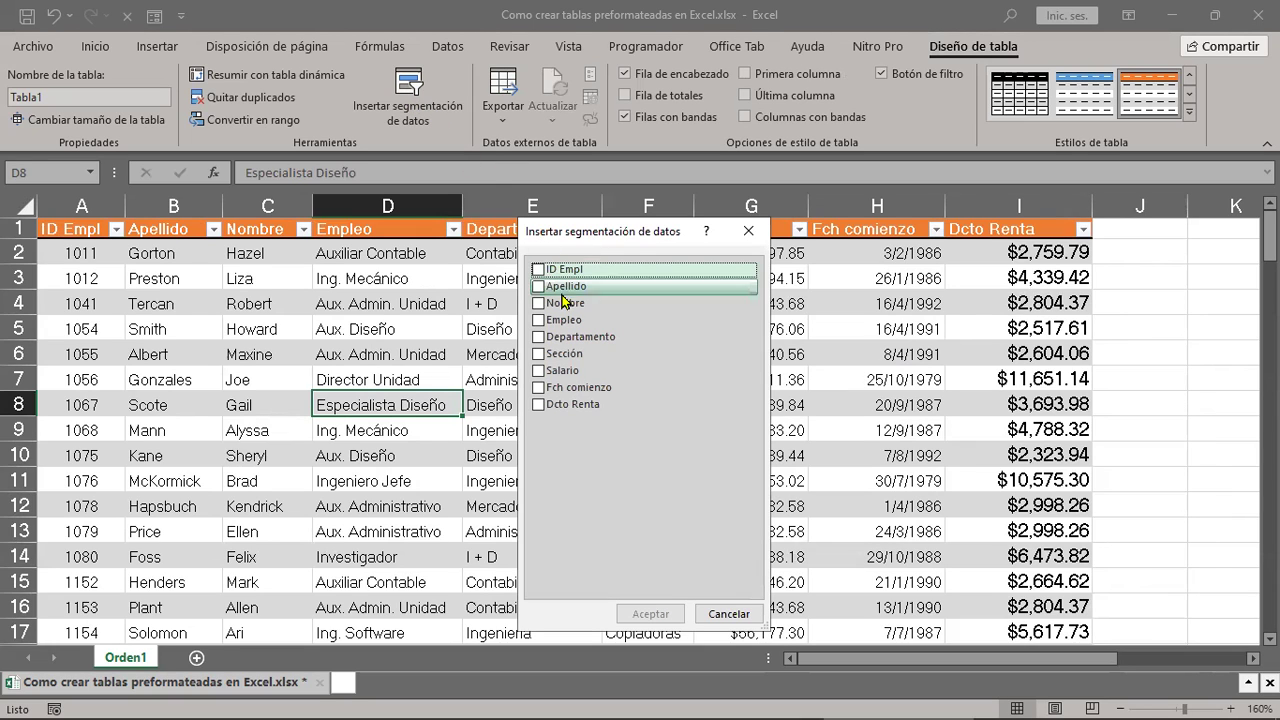
{"action": "left_click", "coordinate": [546, 328]}
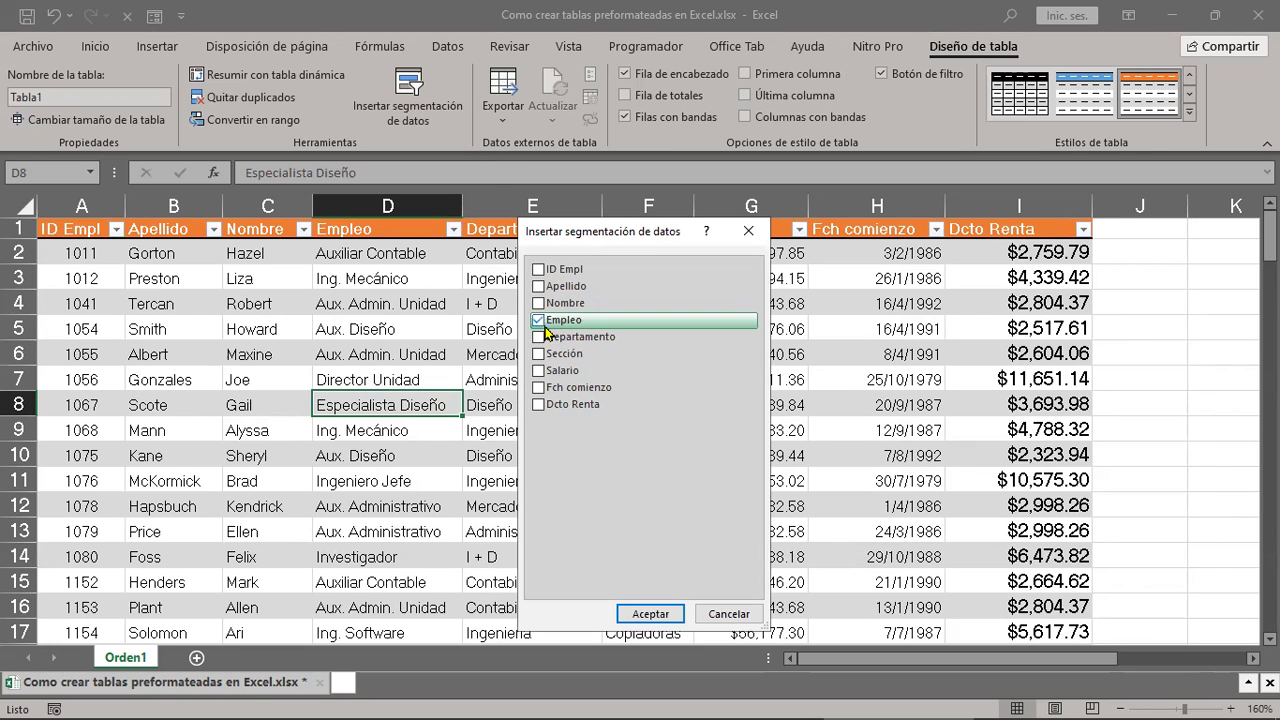
{"action": "left_click", "coordinate": [542, 345]}
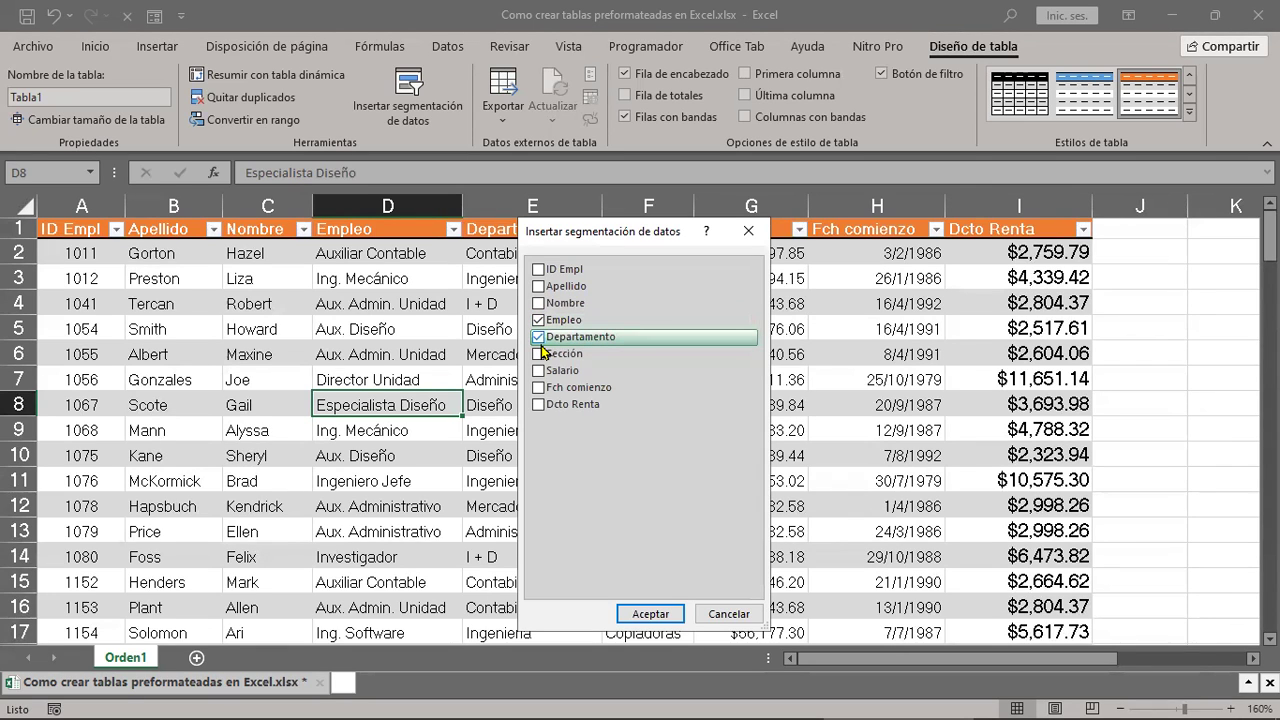
{"action": "left_click", "coordinate": [659, 614]}
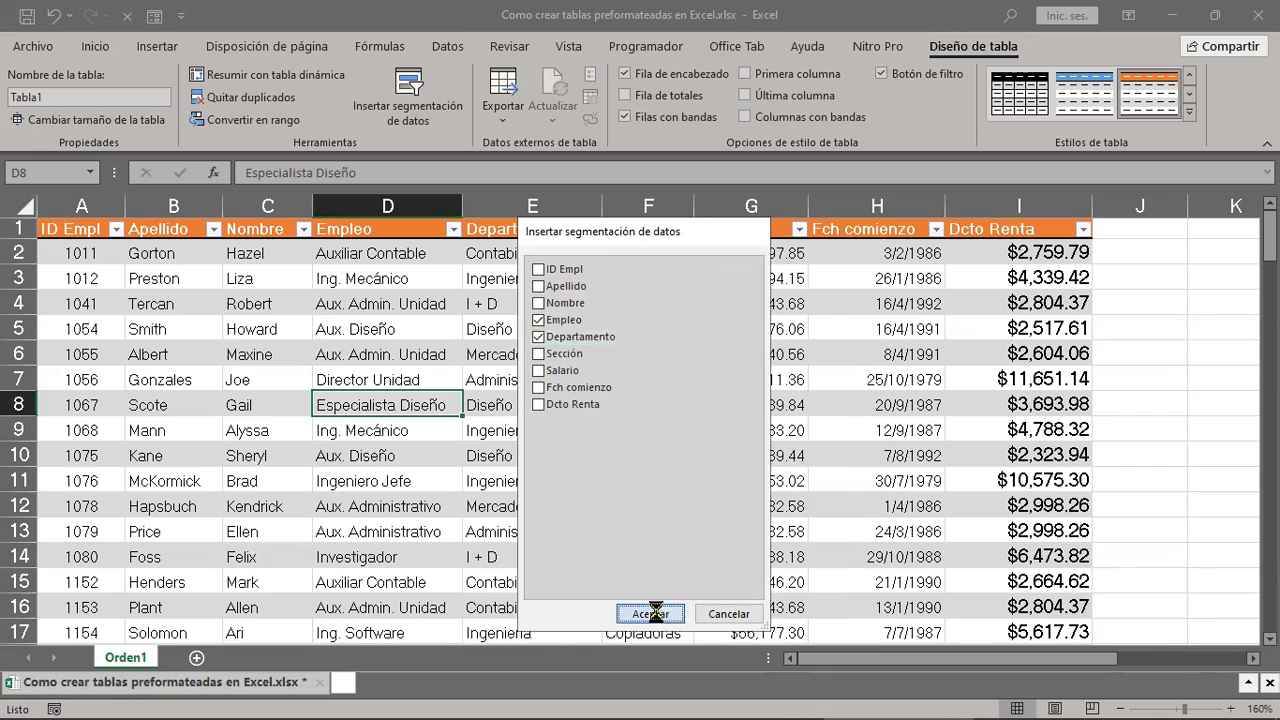
Step: Zoom out to 130% and place the Empleo and Departamento slicers side by side right of the table
{"action": "left_click", "coordinate": [1118, 700]}
{"action": "left_click", "coordinate": [1118, 700]}
{"action": "left_click", "coordinate": [1118, 700]}
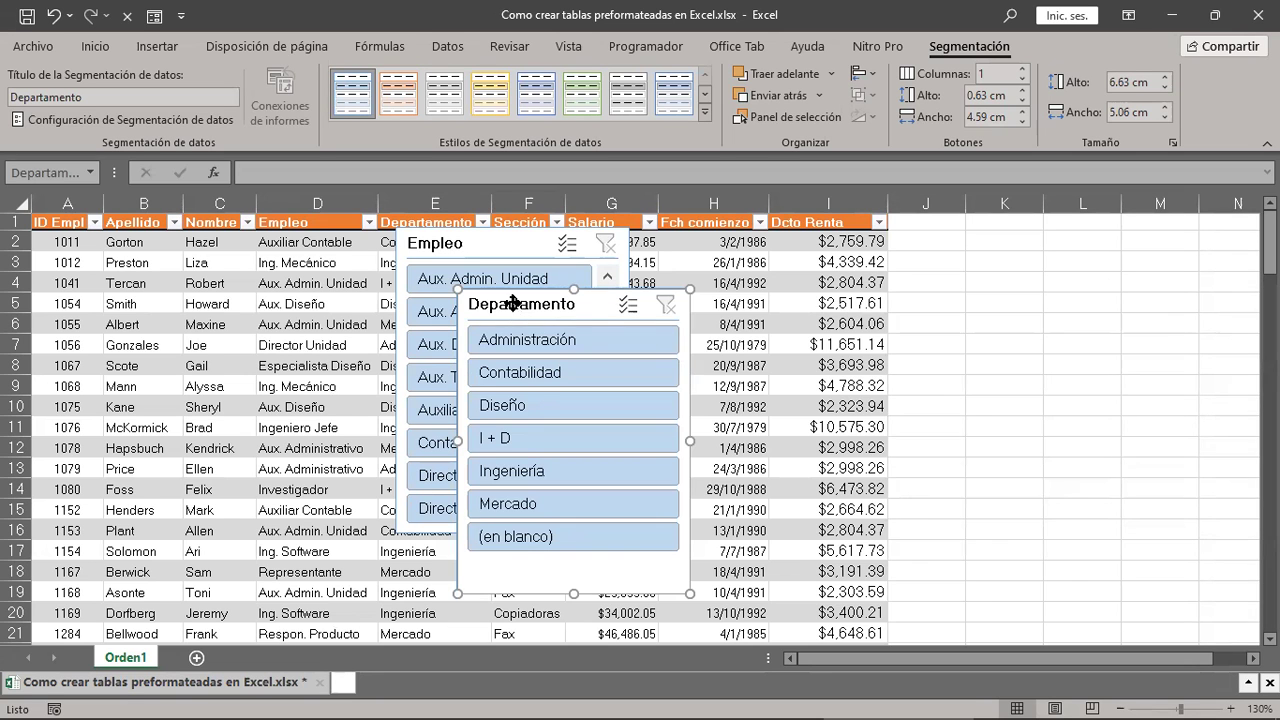
{"action": "left_click_drag", "start_coordinate": [513, 305], "coordinate": [1085, 296]}
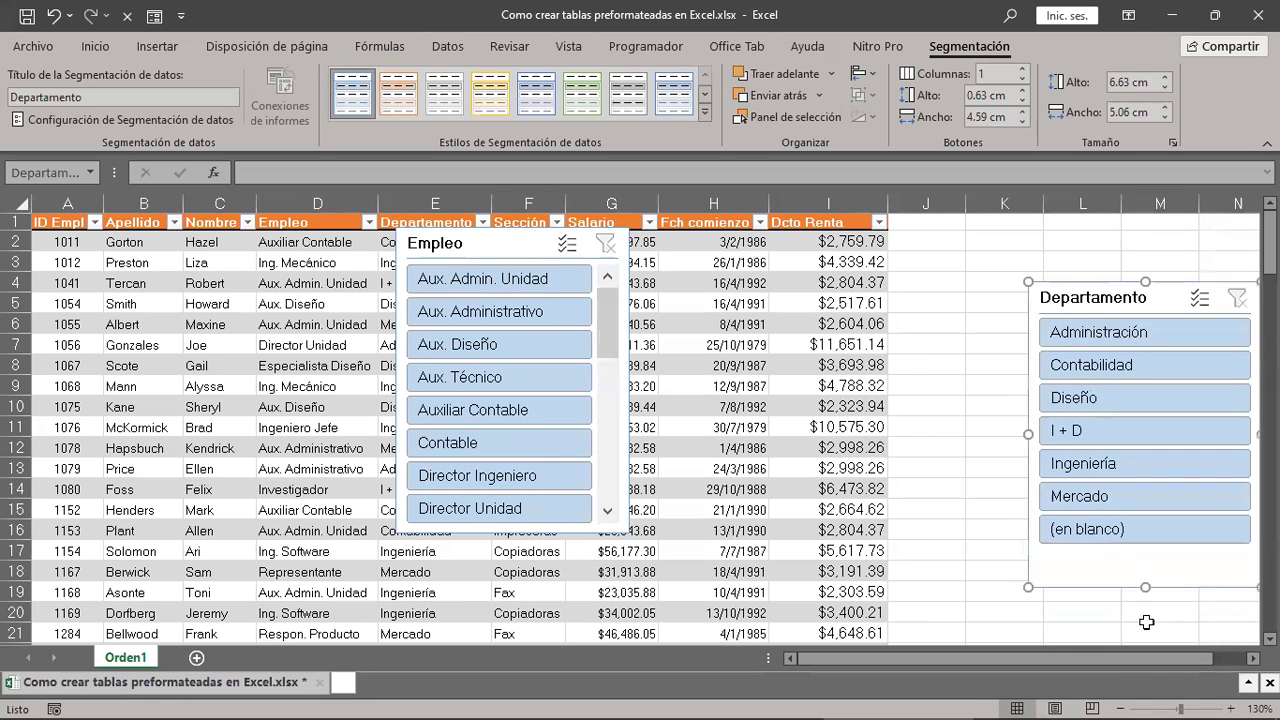
{"action": "scroll", "coordinate": [1160, 640], "scroll_direction": "right", "scroll_amount": 1}
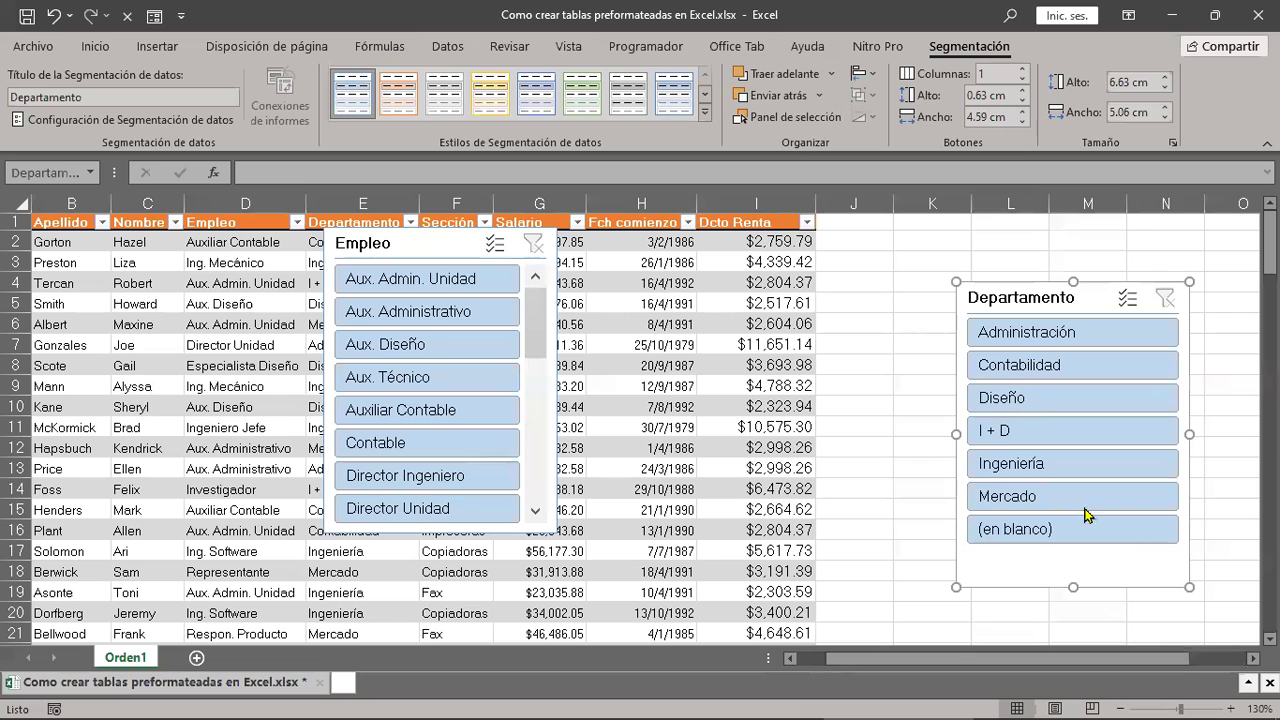
{"action": "mouse_move", "coordinate": [441, 242]}
{"action": "left_mouse_down"}
{"action": "mouse_move", "coordinate": [726, 331]}
{"action": "mouse_move", "coordinate": [980, 333]}
{"action": "left_mouse_up"}
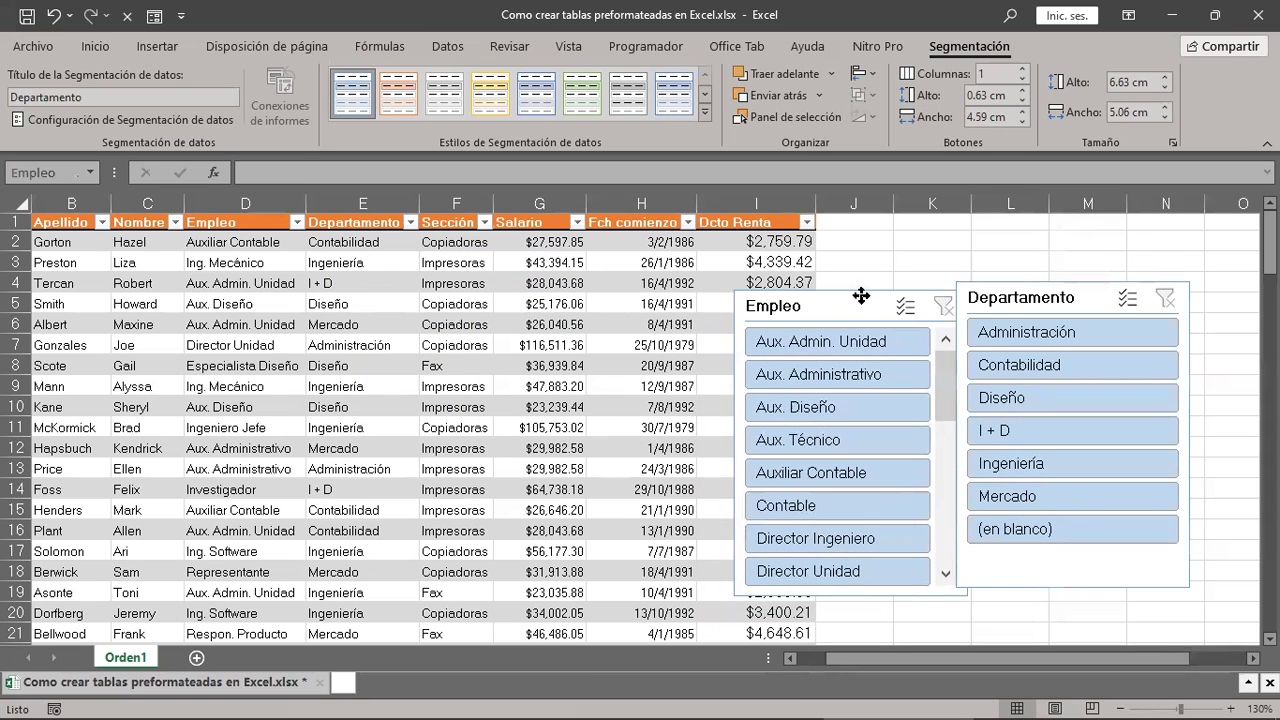
{"action": "left_click_drag", "start_coordinate": [1060, 298], "coordinate": [1212, 286]}
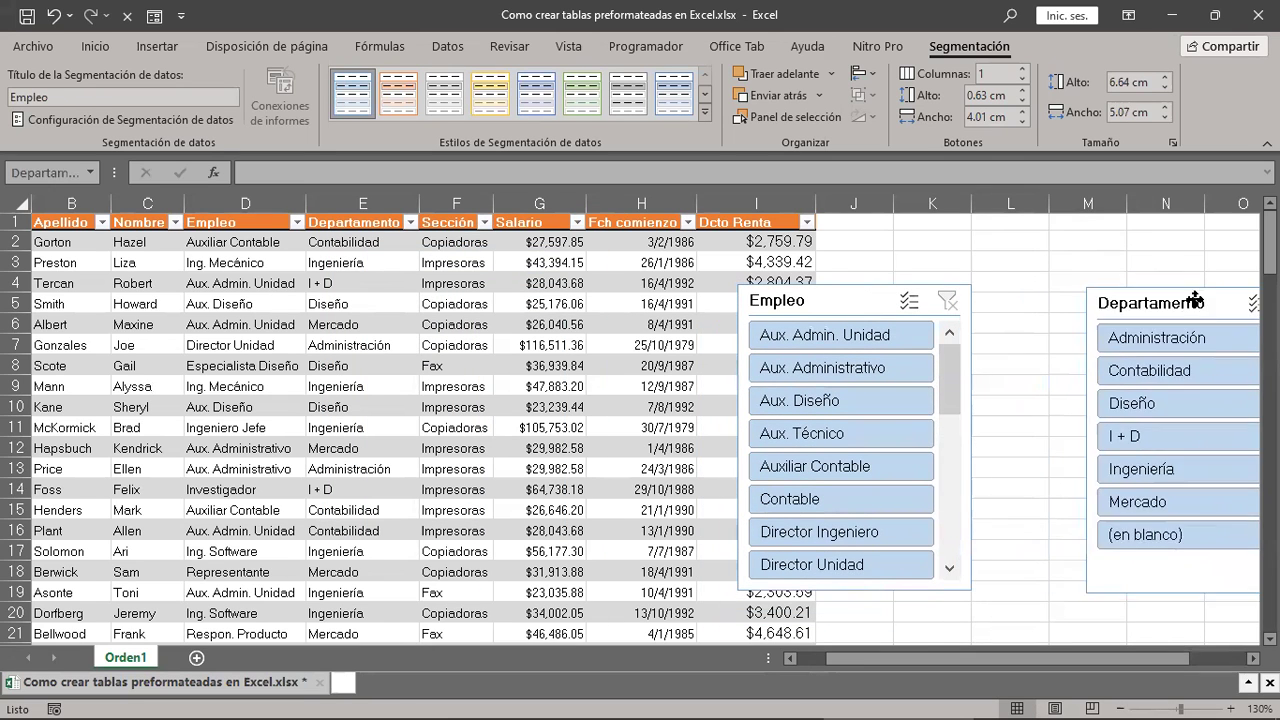
{"action": "left_click_drag", "start_coordinate": [899, 304], "coordinate": [994, 291]}
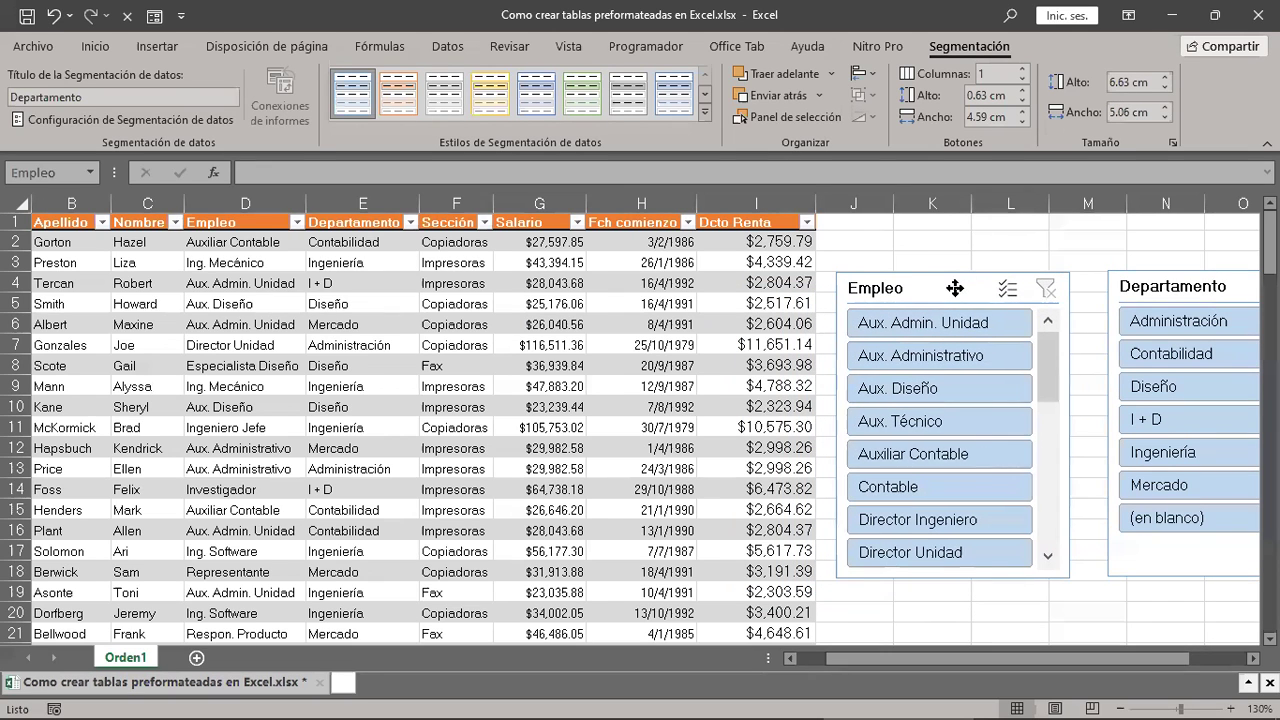
{"action": "left_click", "coordinate": [297, 222]}
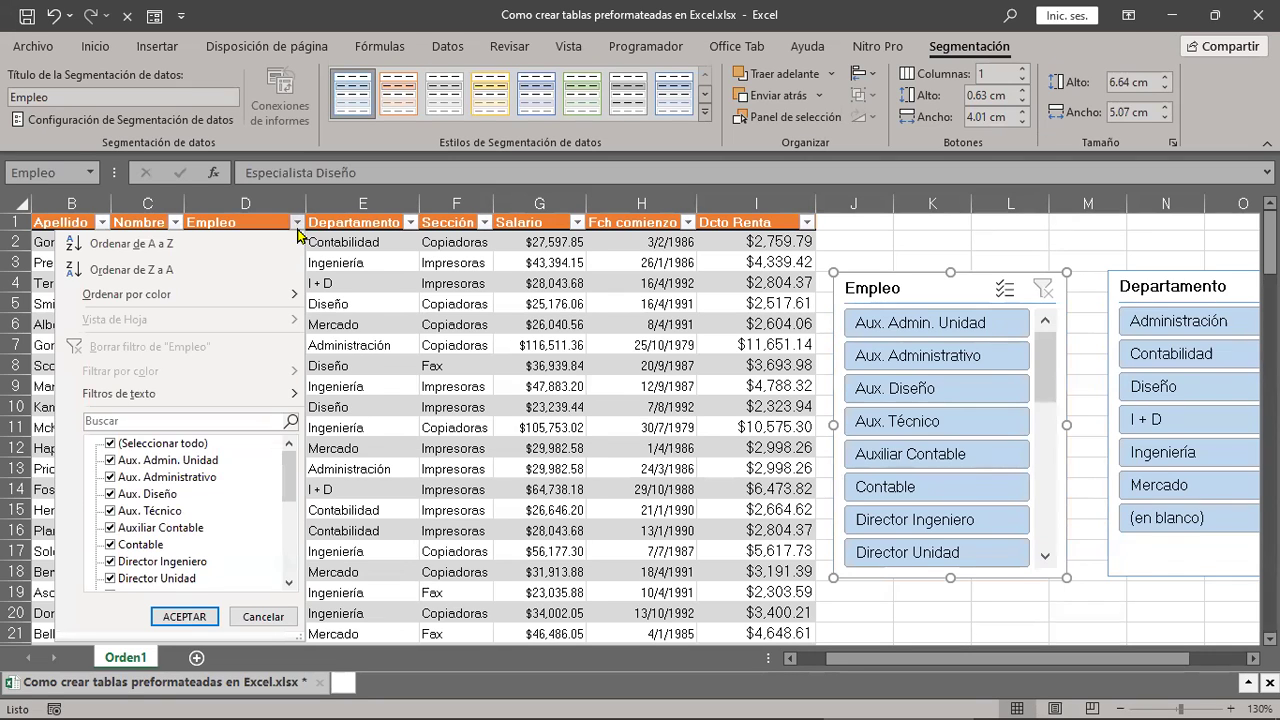
Step: Filter the table with the Empleo slicer to Contable, then switch to Director Ingeniero
{"action": "left_click", "coordinate": [297, 228]}
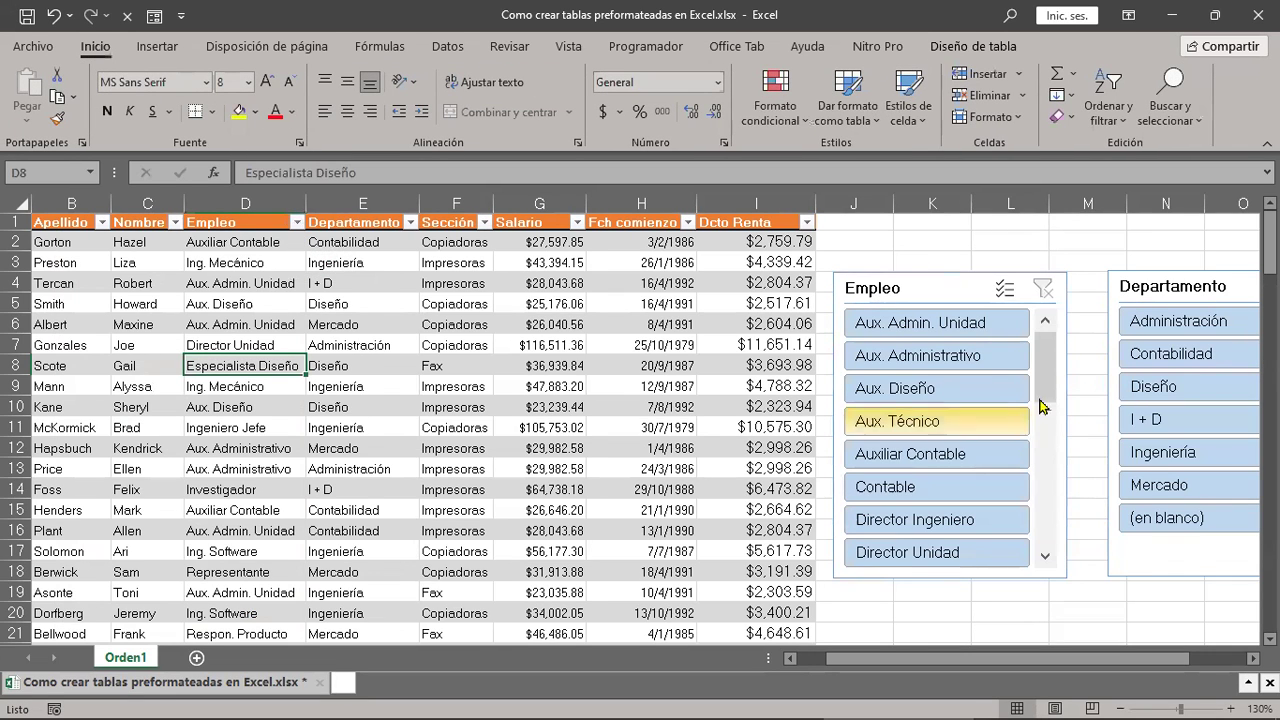
{"action": "left_click_drag", "start_coordinate": [1057, 368], "coordinate": [1087, 352]}
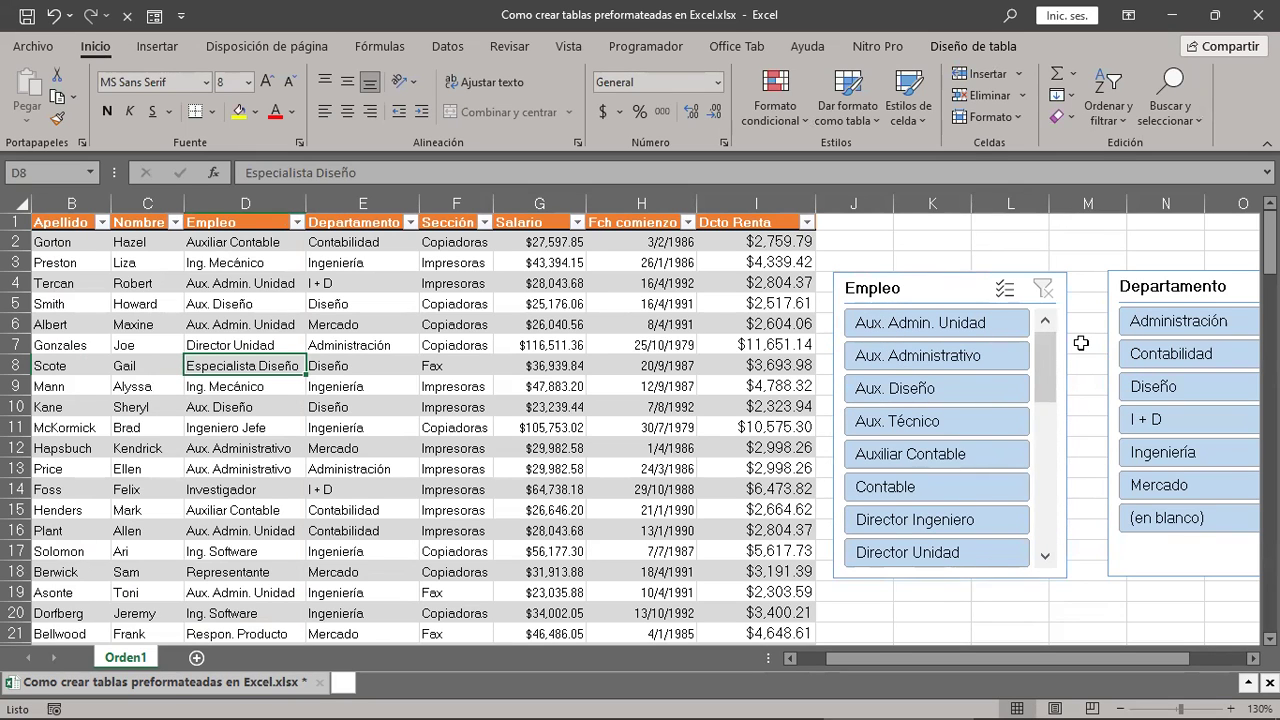
{"action": "left_click", "coordinate": [893, 494]}
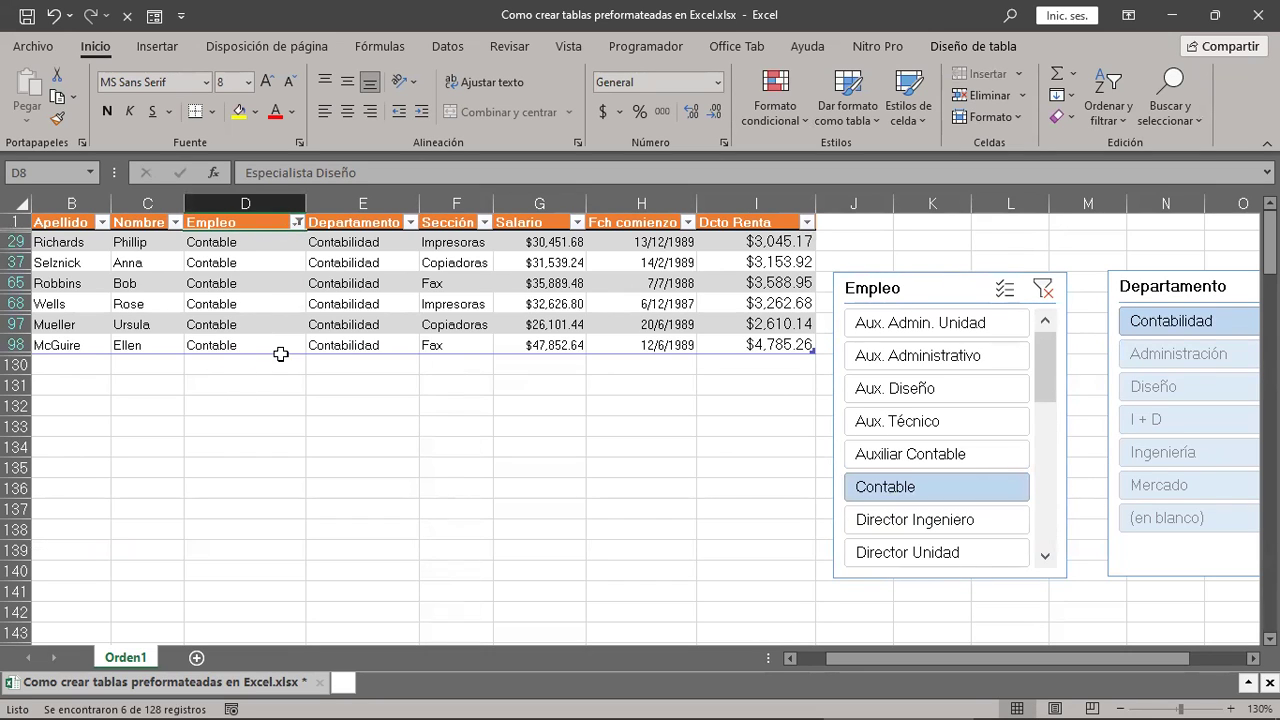
{"action": "left_click", "coordinate": [939, 528]}
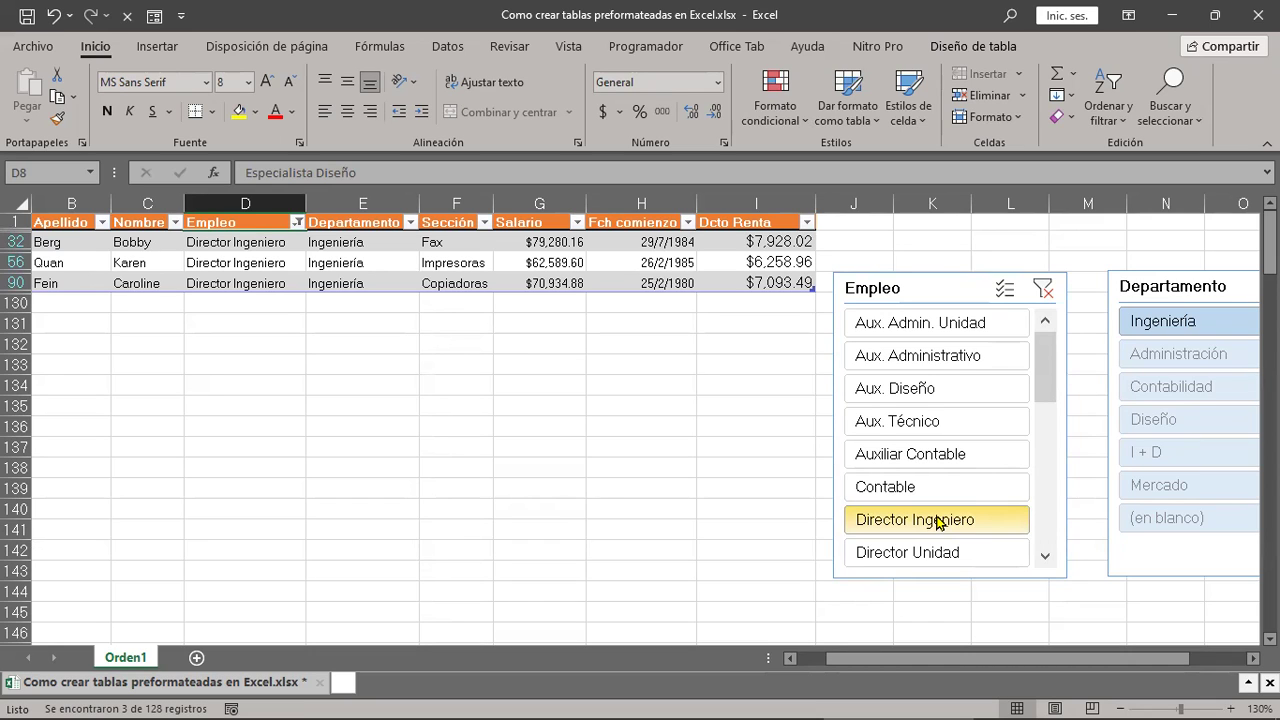
{"action": "left_click", "coordinate": [932, 287]}
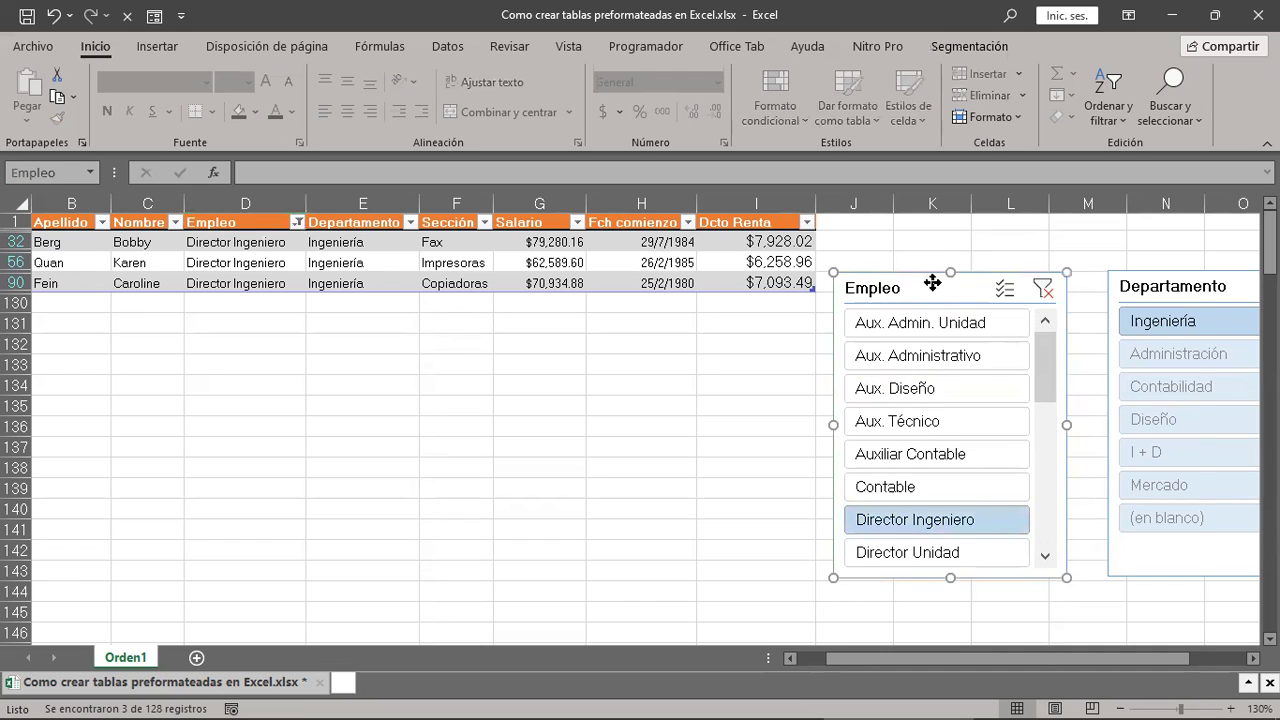
Step: Remove the Empleo slicer, then the Departamento slicer, keeping the Director Ingeniero filter
{"action": "right_click", "coordinate": [932, 288]}
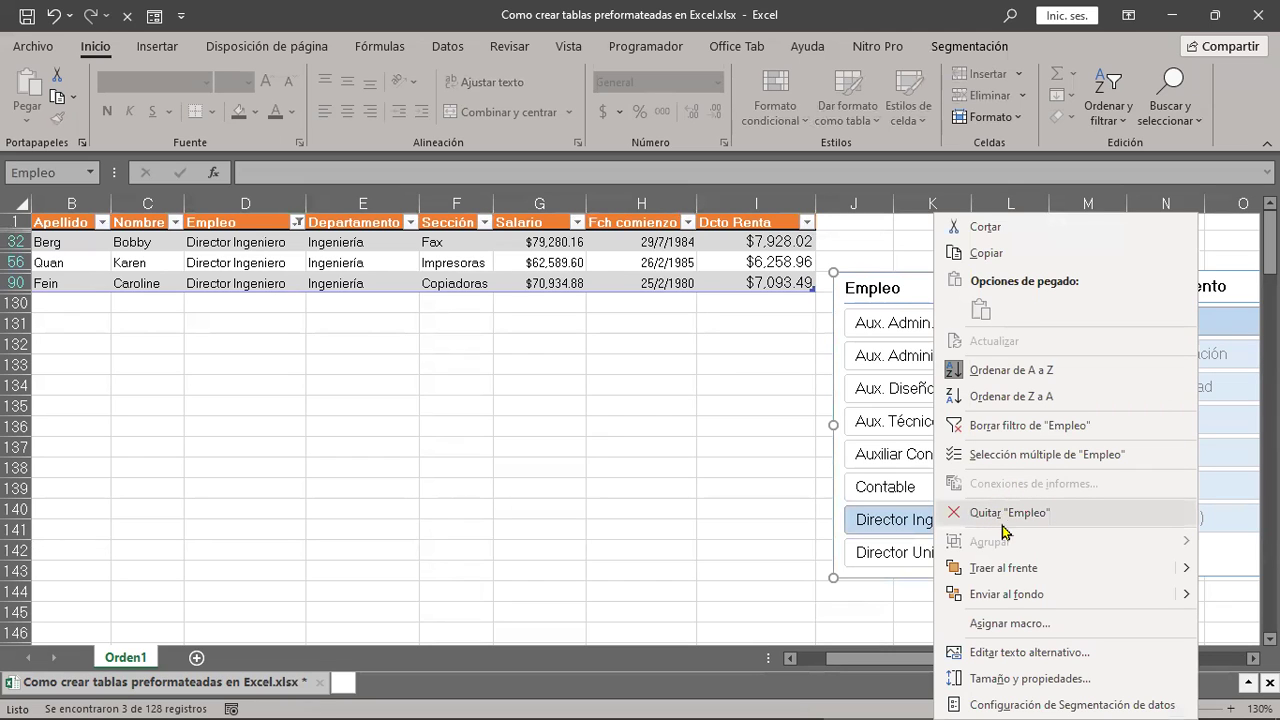
{"action": "right_click", "coordinate": [906, 291]}
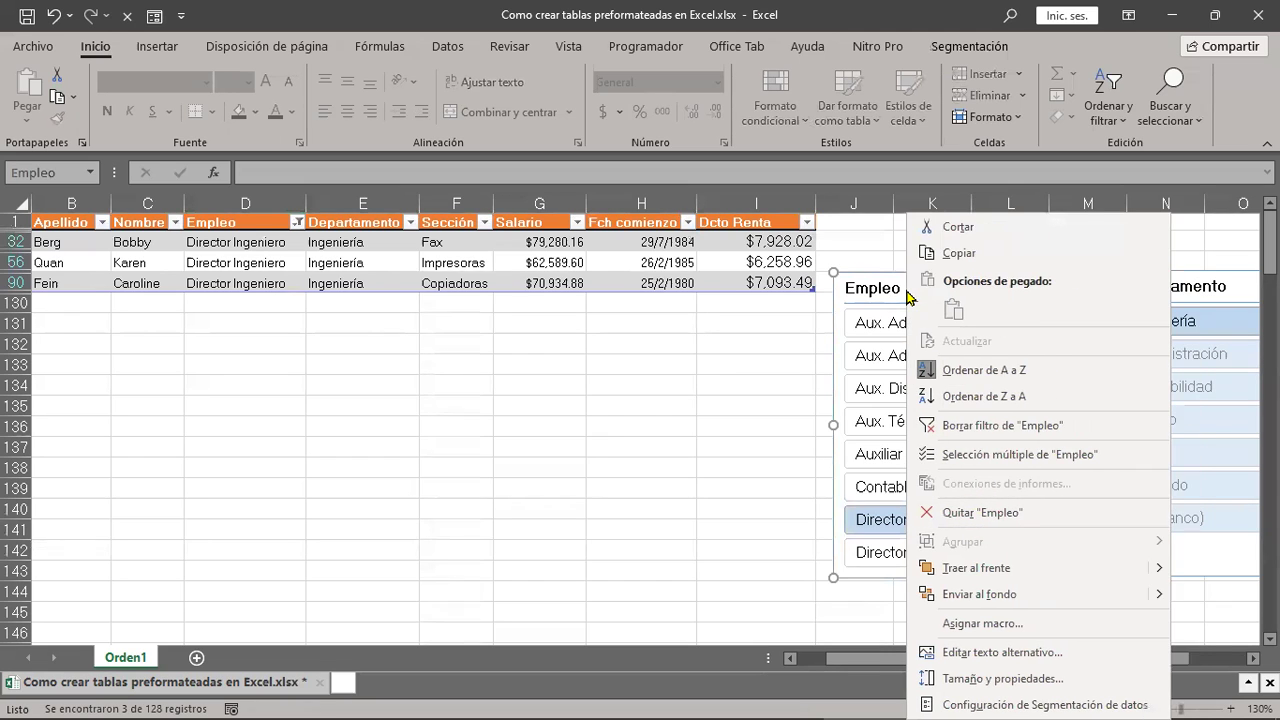
{"action": "left_click", "coordinate": [958, 515]}
{"action": "left_click_drag", "start_coordinate": [1122, 658], "coordinate": [1164, 678]}
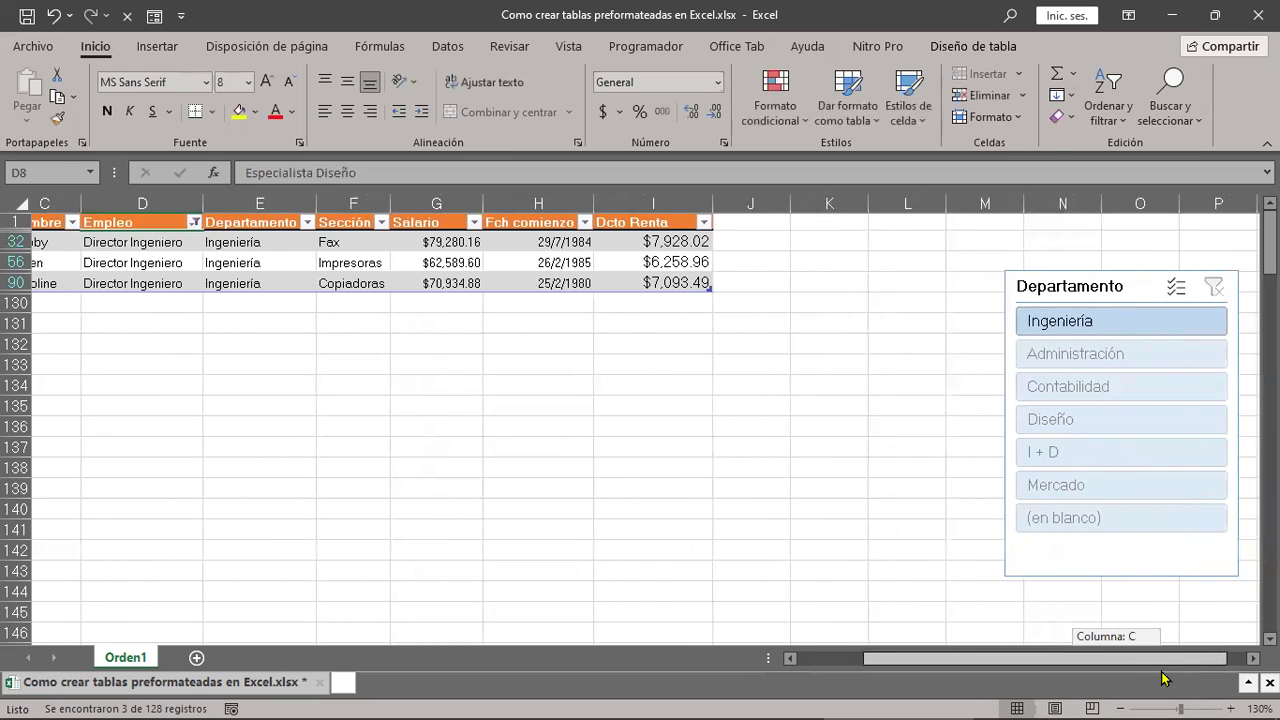
{"action": "left_click", "coordinate": [1058, 288]}
{"action": "right_click", "coordinate": [1061, 291]}
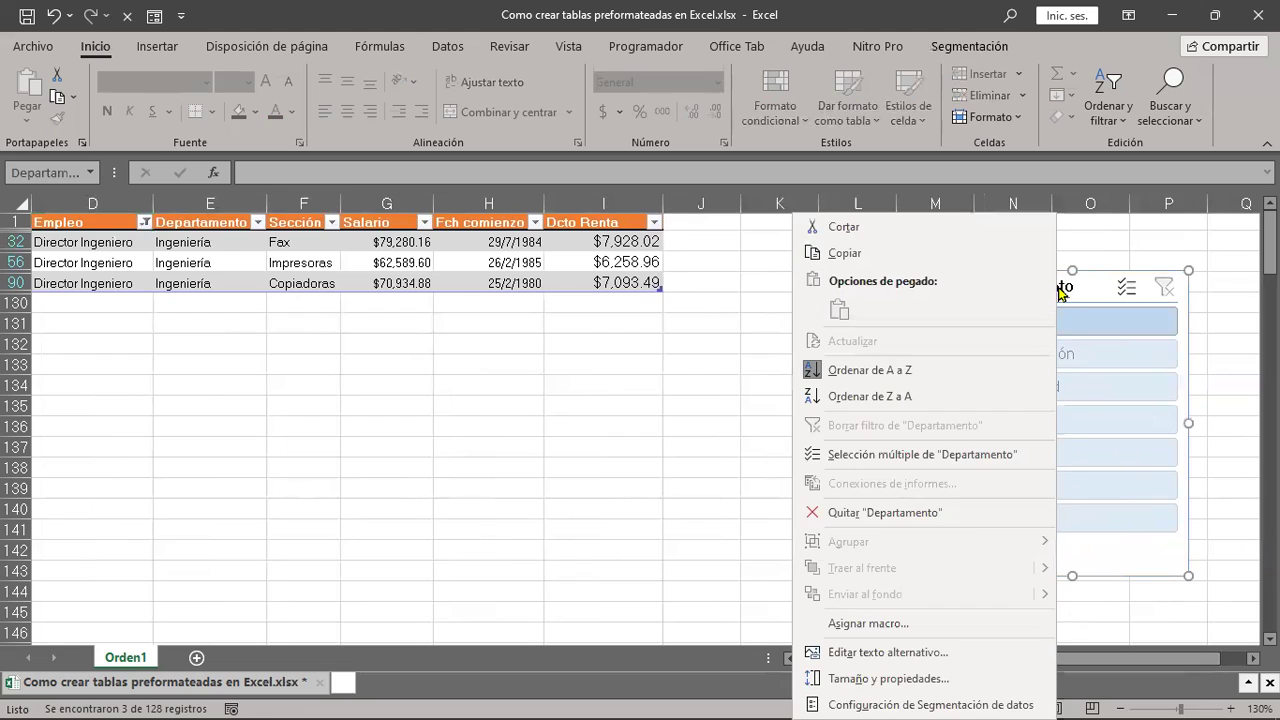
{"action": "left_click", "coordinate": [920, 514]}
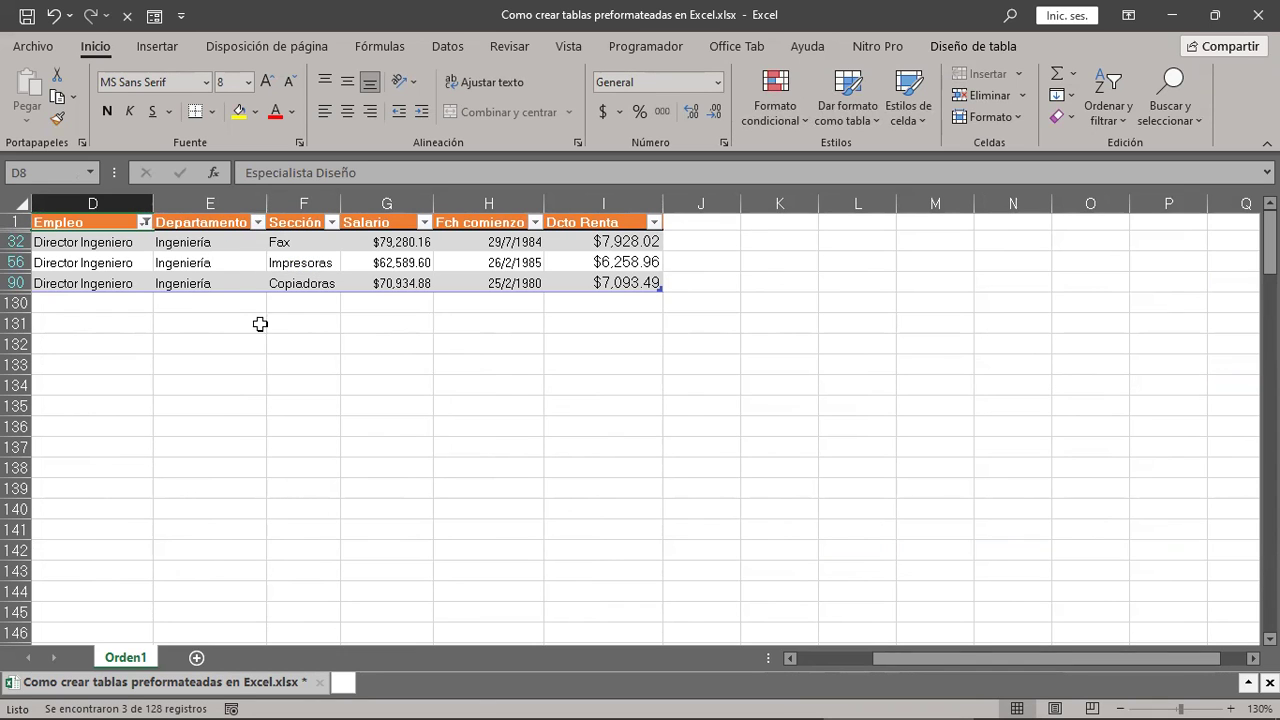
{"action": "left_click_drag", "start_coordinate": [940, 657], "coordinate": [864, 657]}
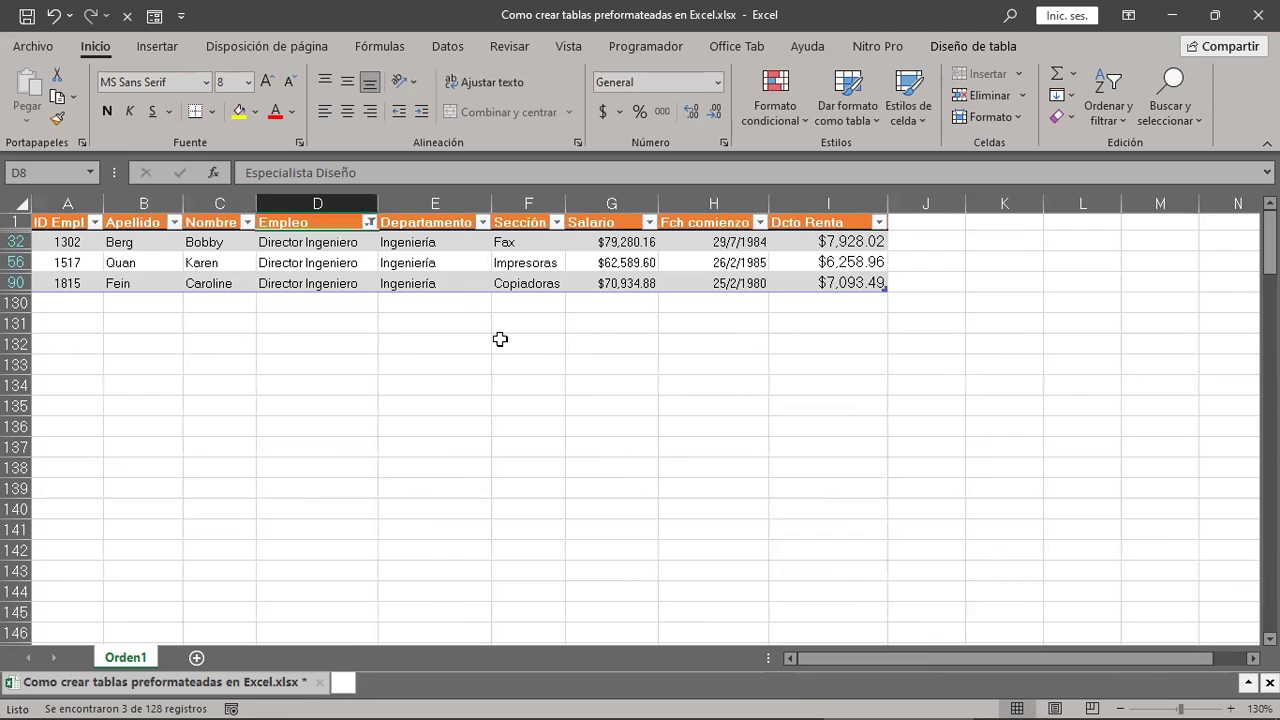
Step: Reset the Empleo column filter to (Seleccionar todo) so all employee records from ID 1011 reappear
{"action": "left_click", "coordinate": [368, 232]}
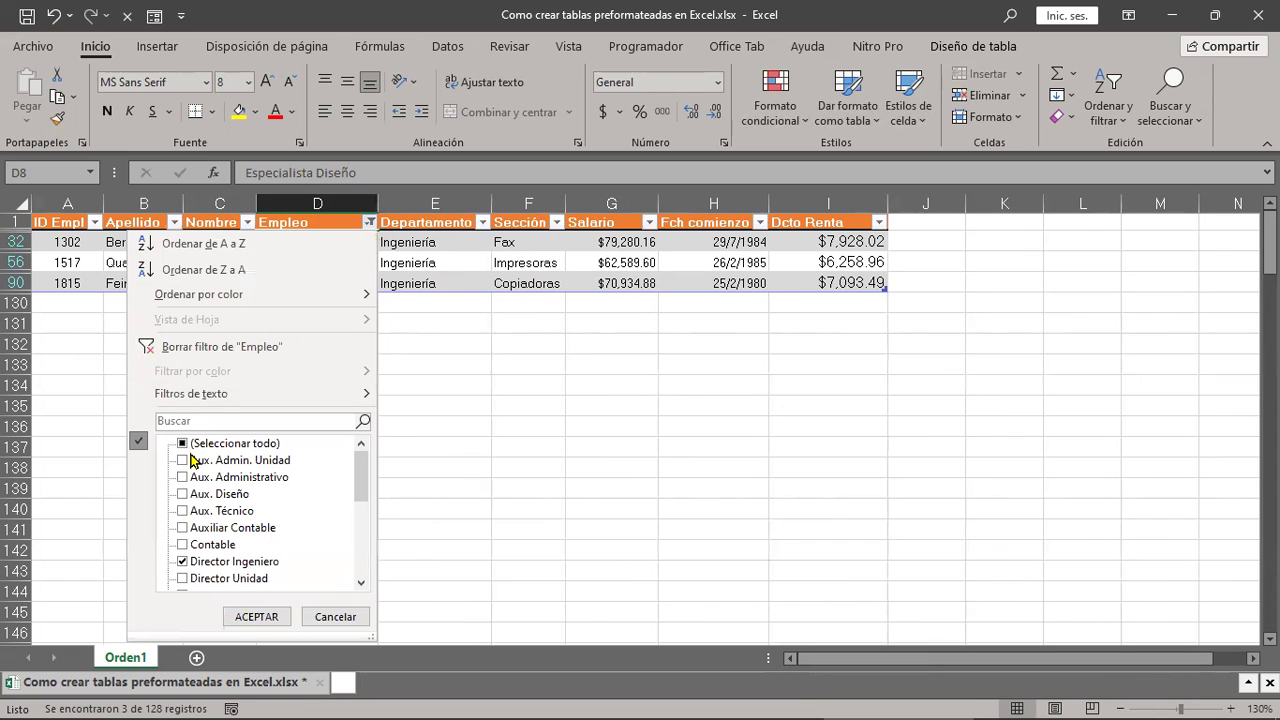
{"action": "left_click", "coordinate": [193, 457]}
{"action": "left_click", "coordinate": [192, 446]}
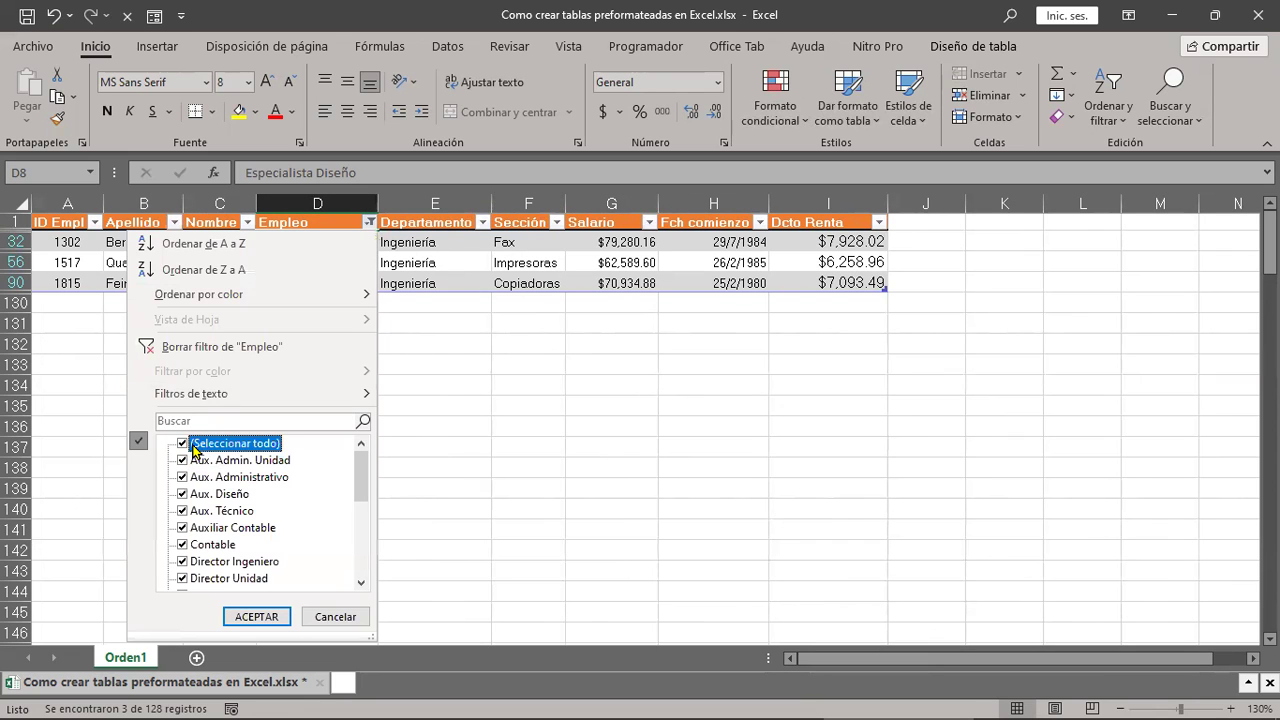
{"action": "left_click", "coordinate": [234, 615]}
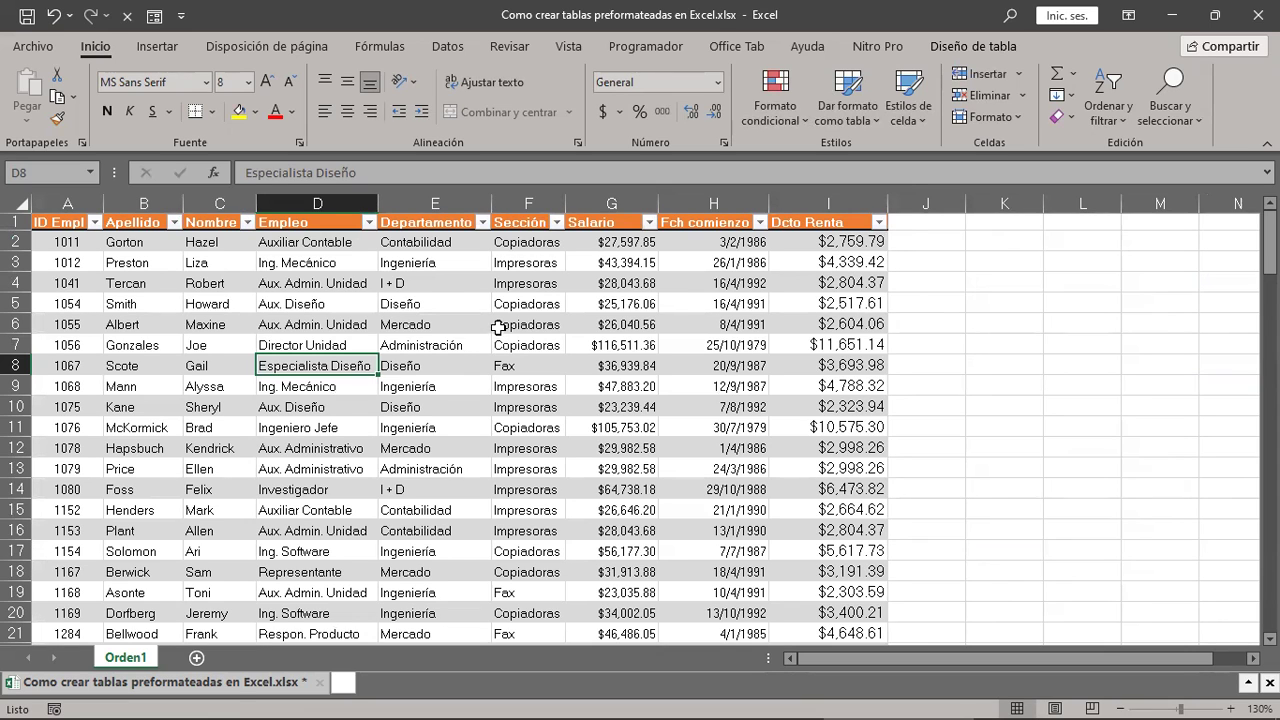
{"action": "left_click", "coordinate": [464, 367]}
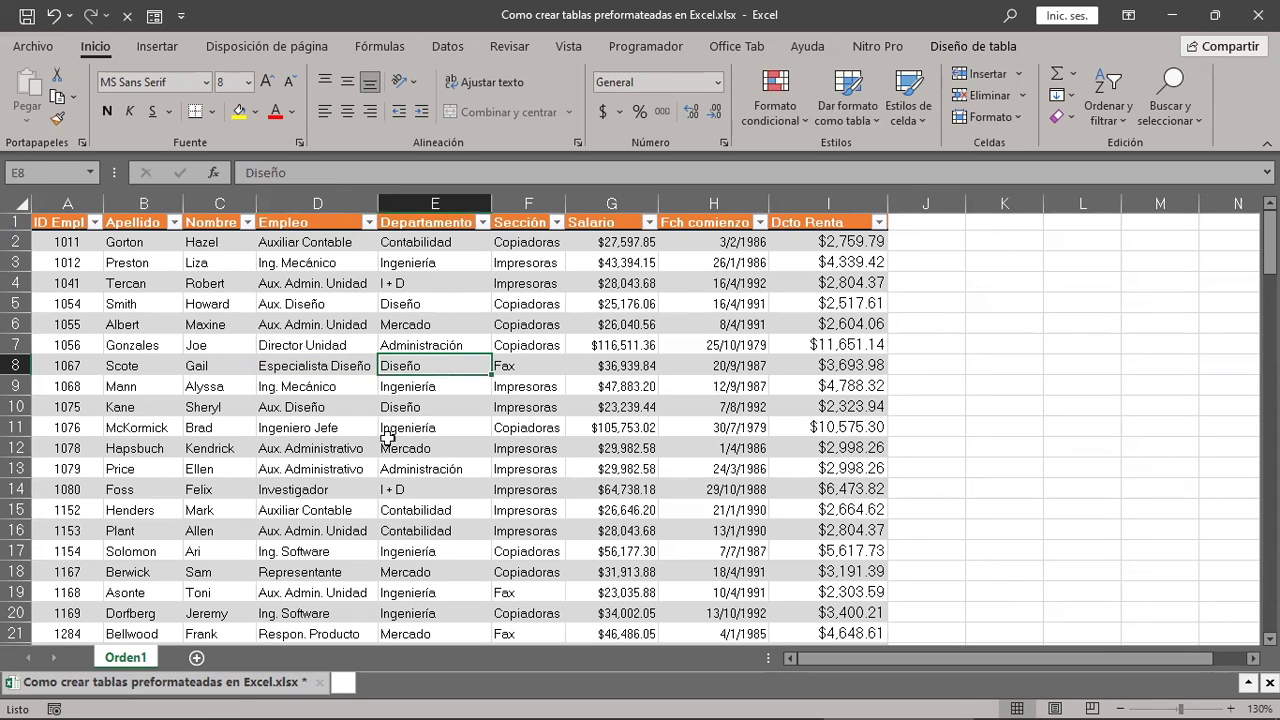
{"action": "left_click", "coordinate": [1057, 372]}
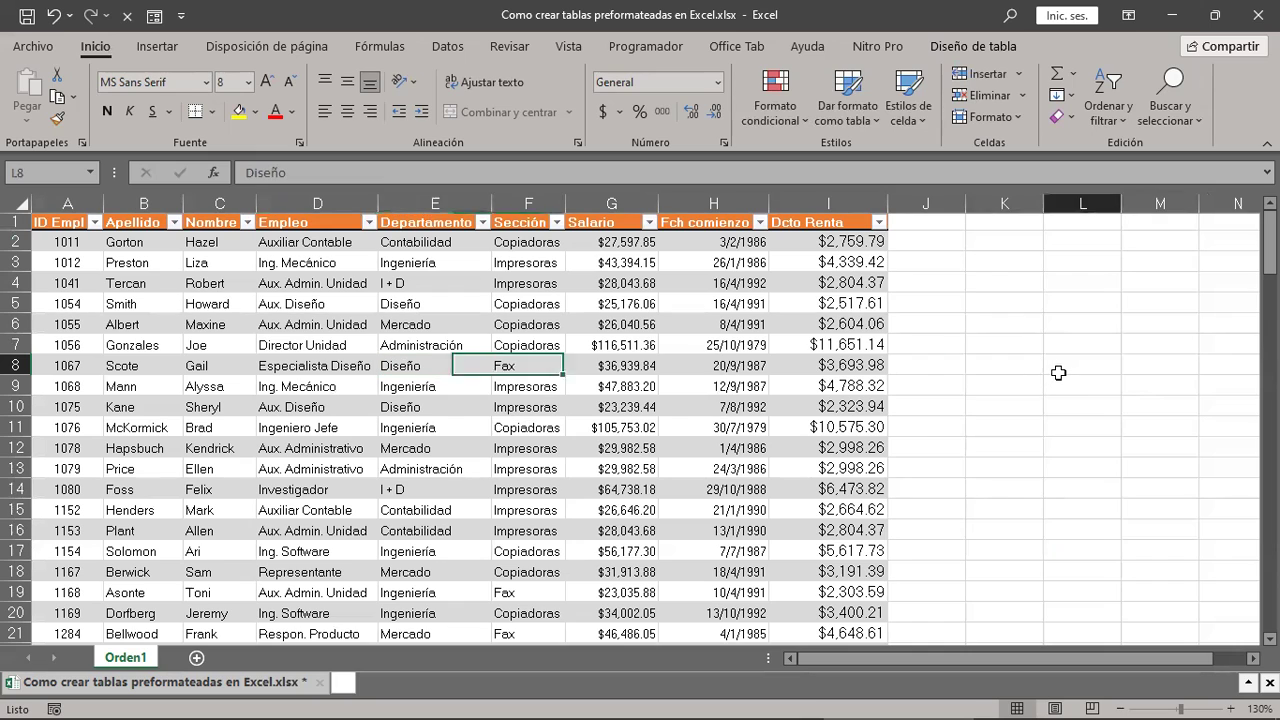
{"action": "left_click", "coordinate": [438, 383]}
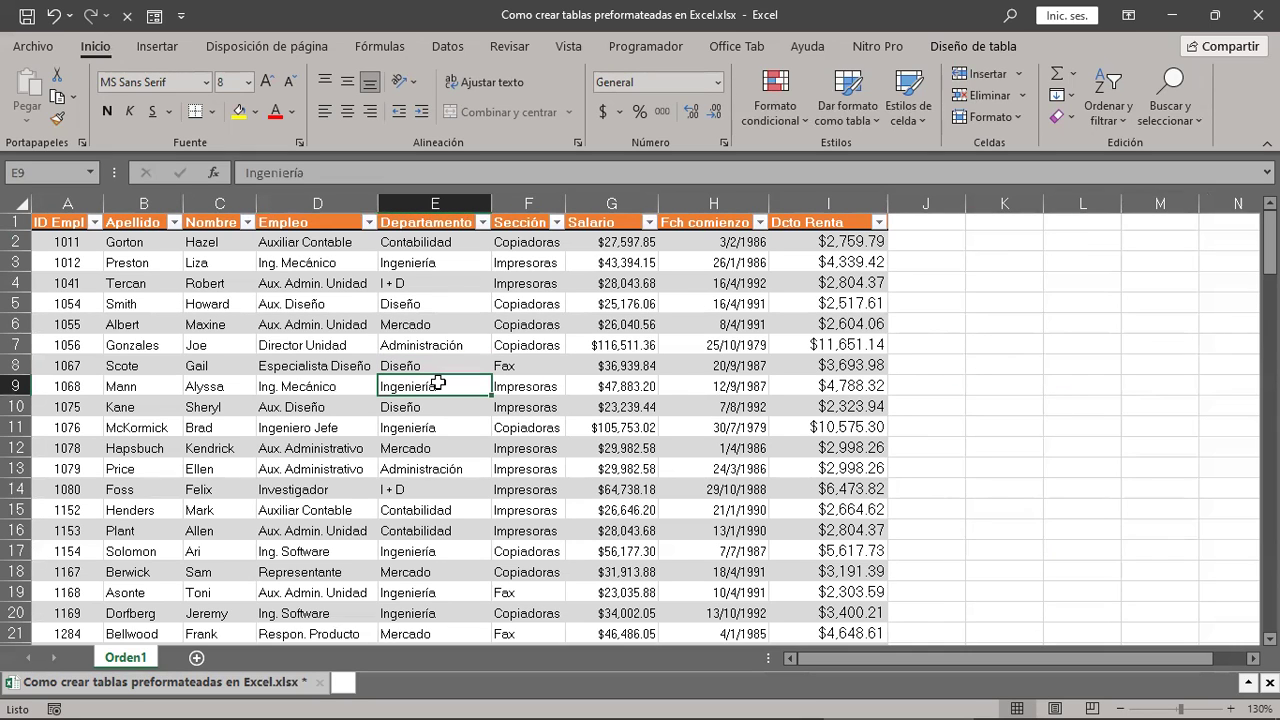
Step: Insert Empleo and Departamento slicers for the employee table from Diseño de tabla
{"action": "left_click", "coordinate": [986, 50]}
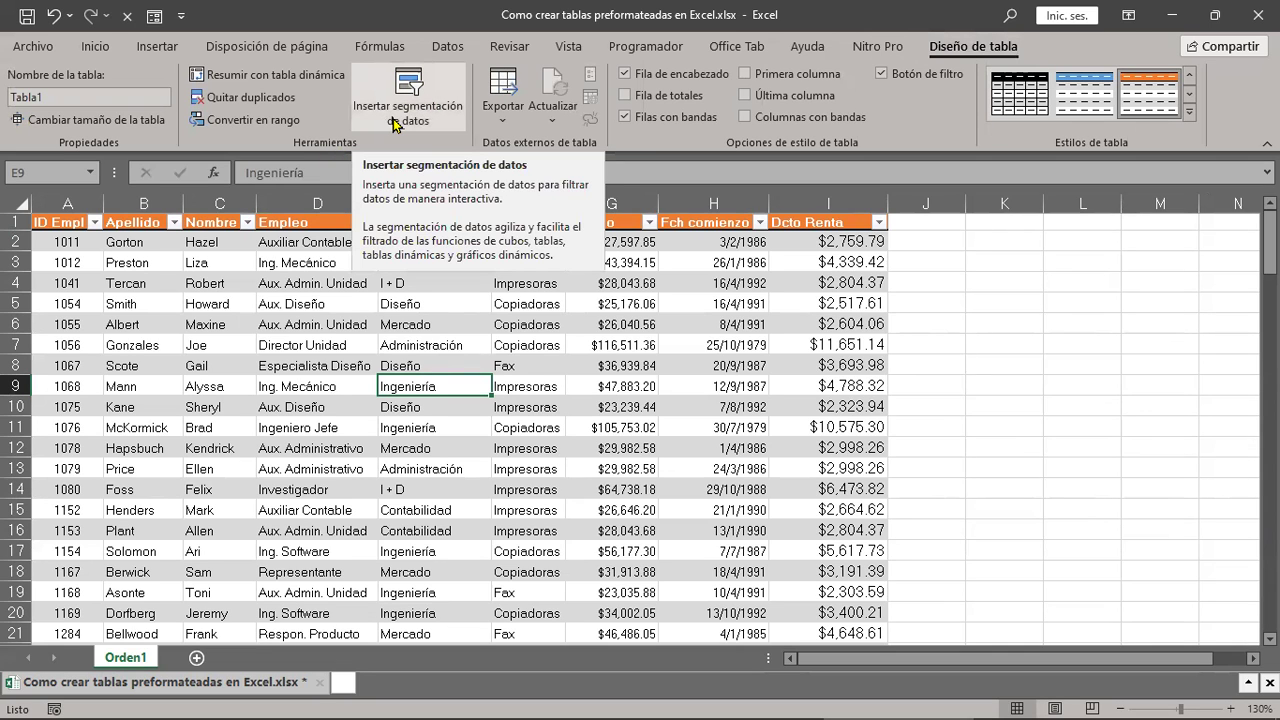
{"action": "left_click", "coordinate": [417, 93]}
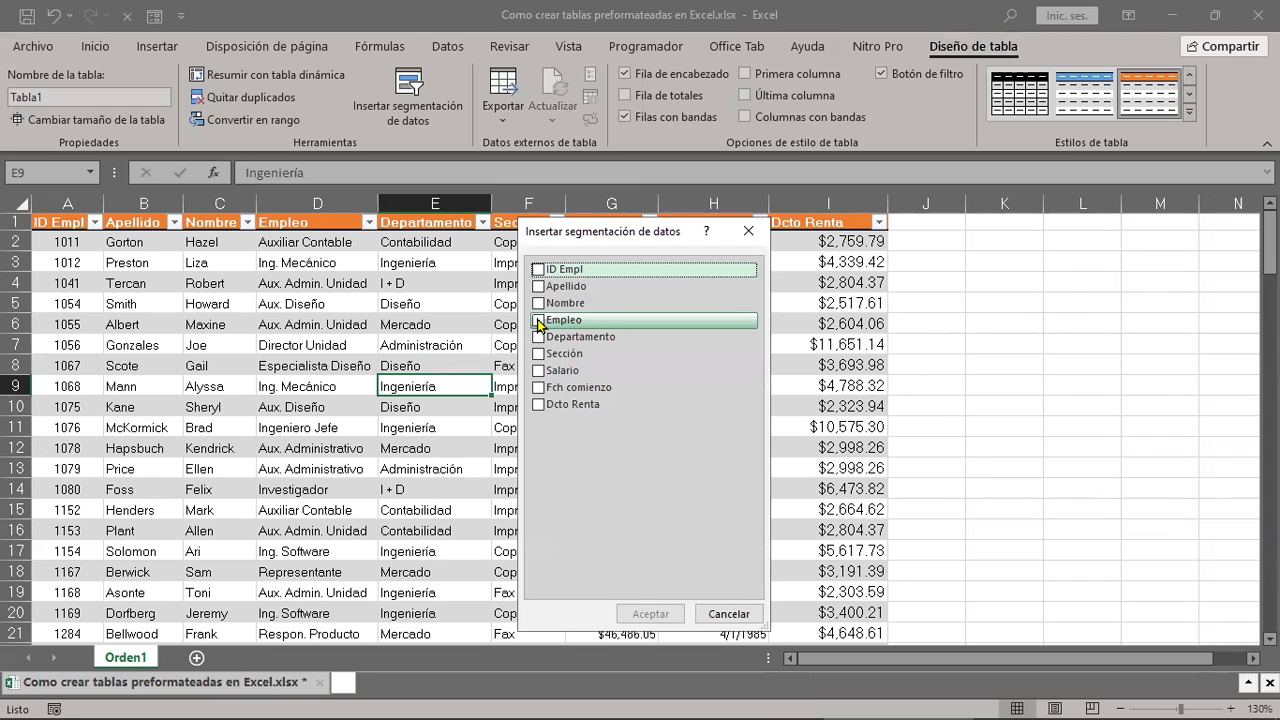
{"action": "left_click", "coordinate": [539, 321]}
{"action": "left_click", "coordinate": [538, 339]}
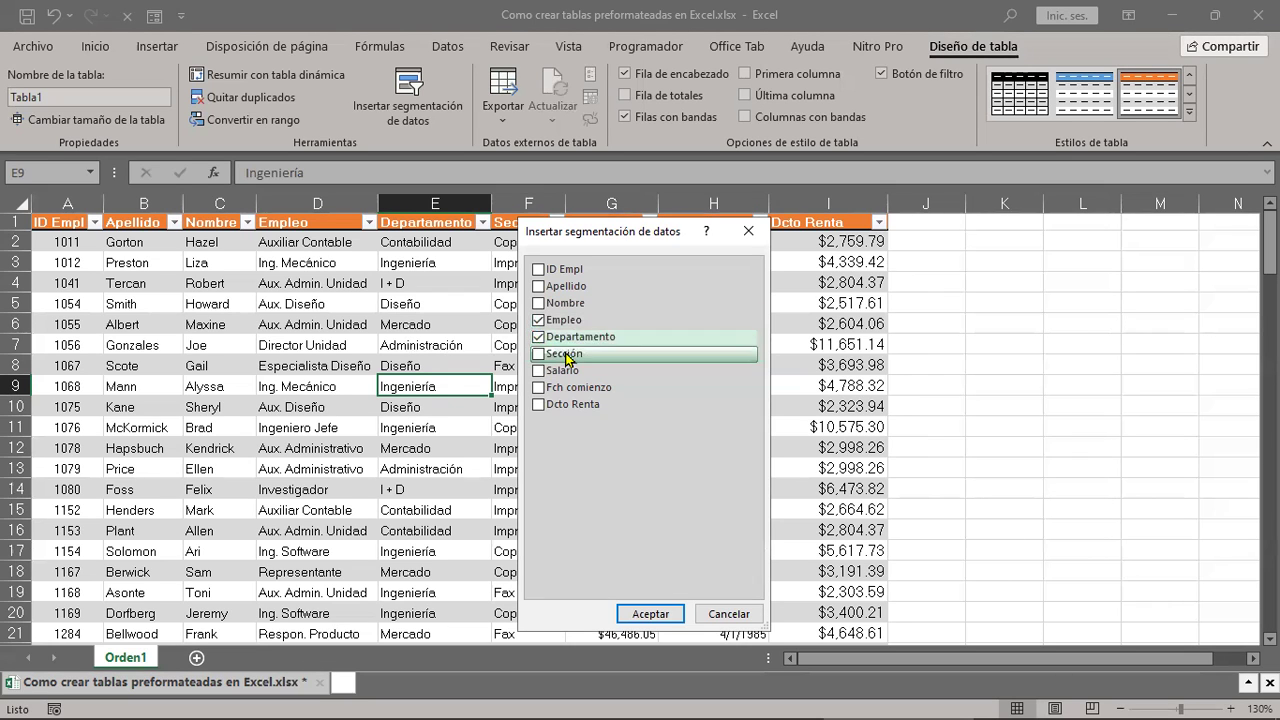
{"action": "left_click", "coordinate": [650, 614]}
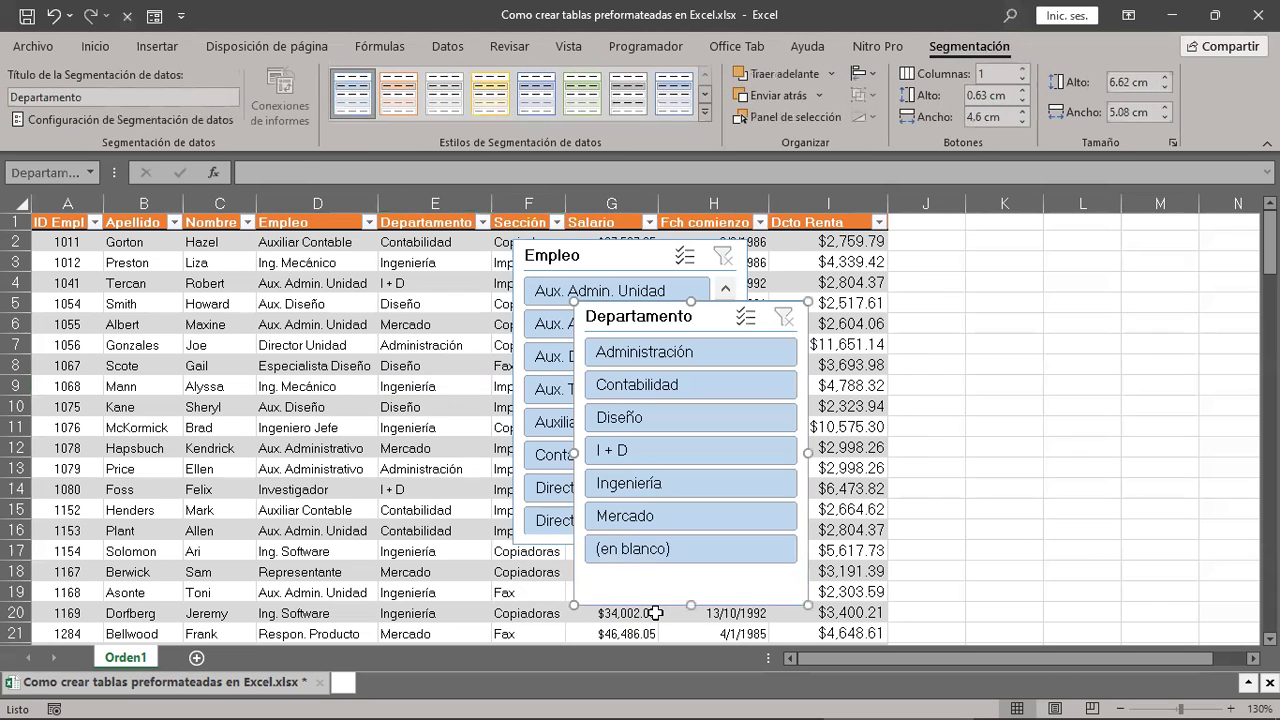
Step: Place the Departamento and Empleo slicers side by side in the empty area right of the table
{"action": "mouse_move", "coordinate": [652, 318]}
{"action": "left_mouse_down"}
{"action": "mouse_move", "coordinate": [1165, 311]}
{"action": "mouse_move", "coordinate": [1174, 294]}
{"action": "left_mouse_up"}
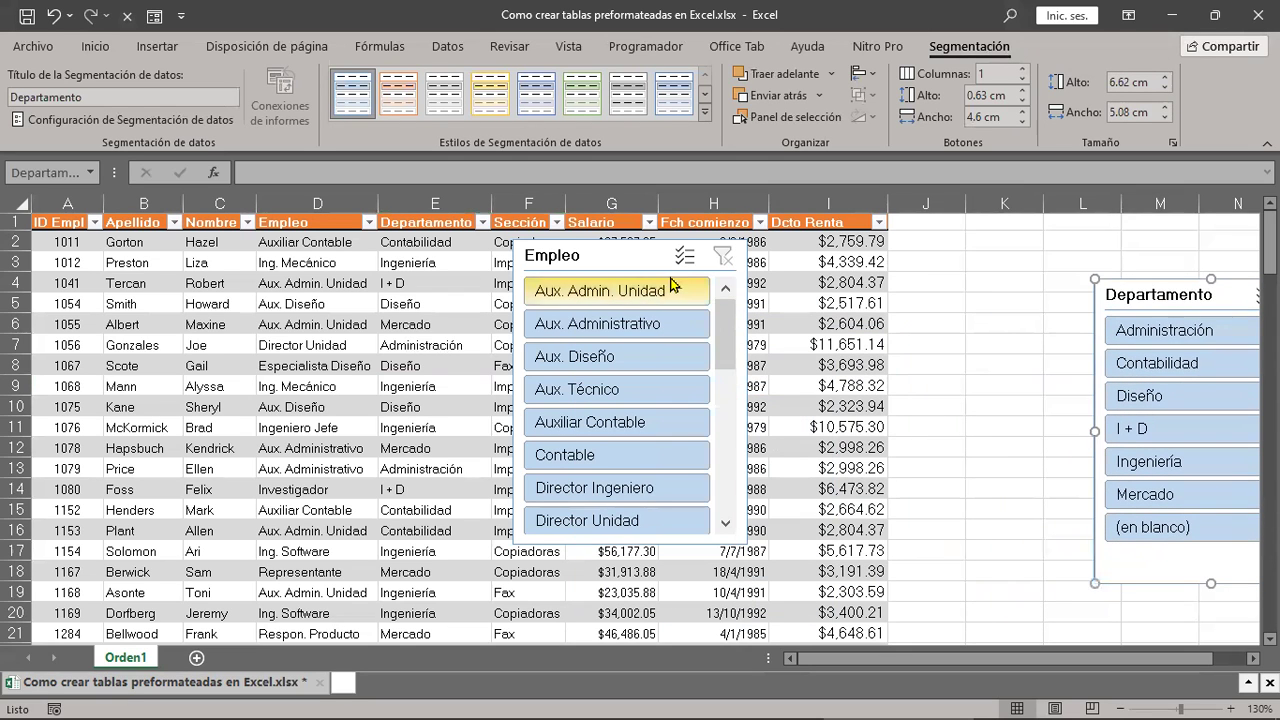
{"action": "left_click_drag", "start_coordinate": [651, 255], "coordinate": [979, 302]}
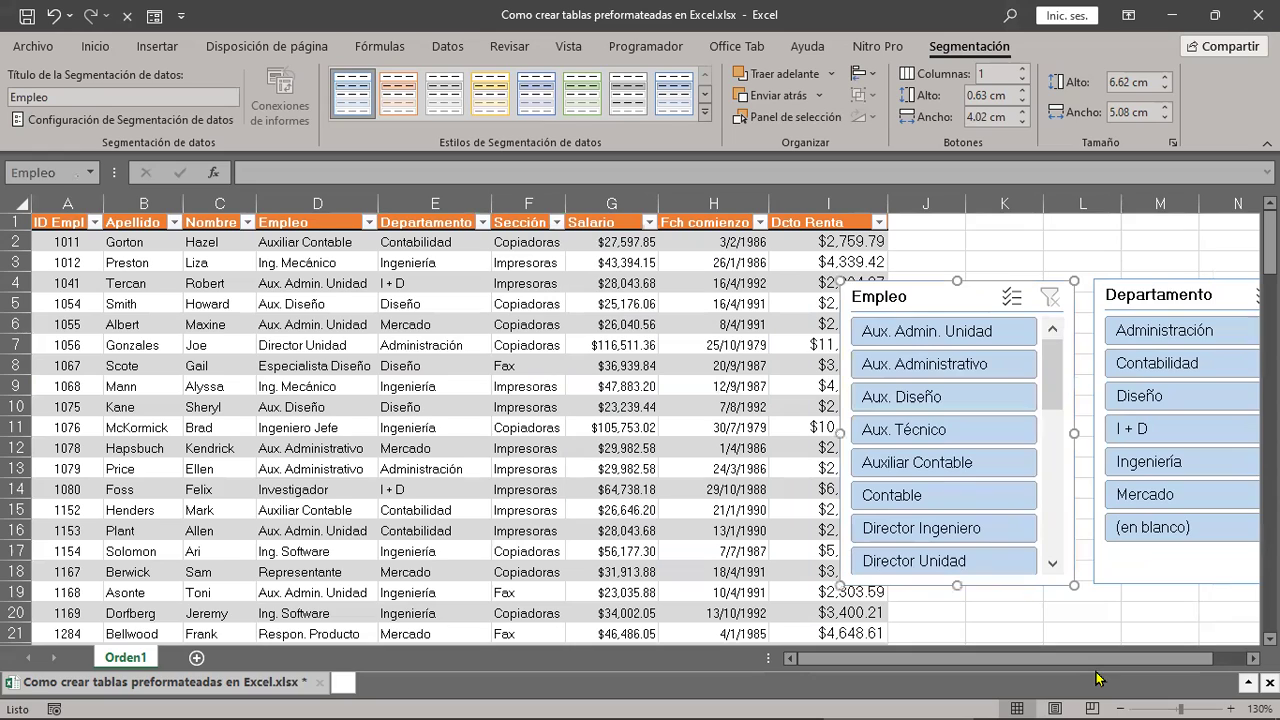
{"action": "left_click_drag", "start_coordinate": [1105, 660], "coordinate": [1180, 676]}
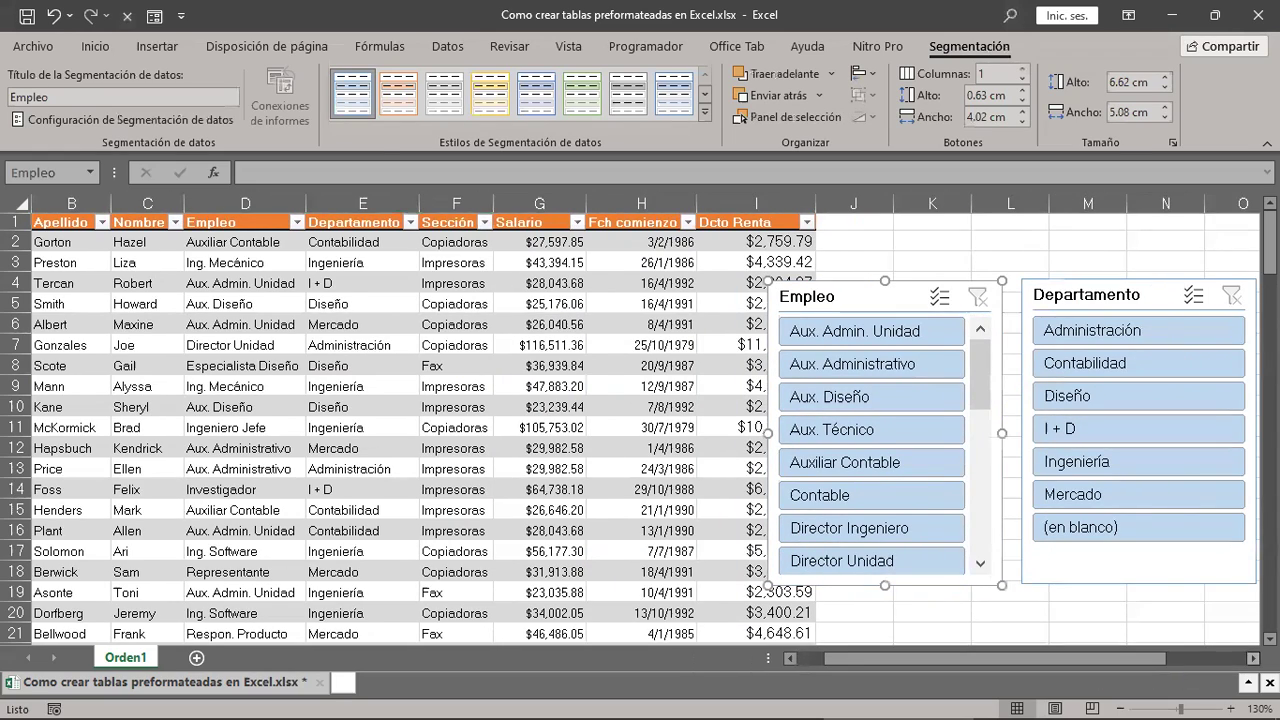
{"action": "left_click", "coordinate": [1253, 658]}
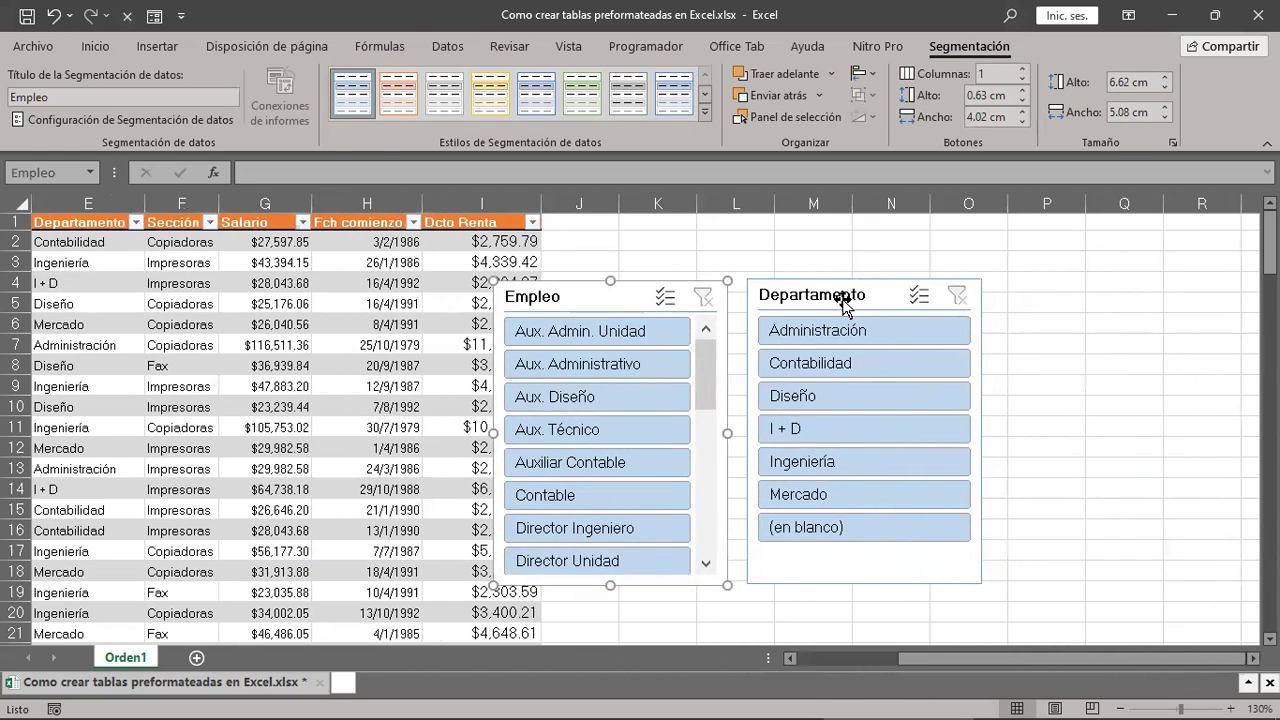
{"action": "left_click_drag", "start_coordinate": [846, 294], "coordinate": [964, 297]}
{"action": "left_click_drag", "start_coordinate": [594, 302], "coordinate": [727, 289]}
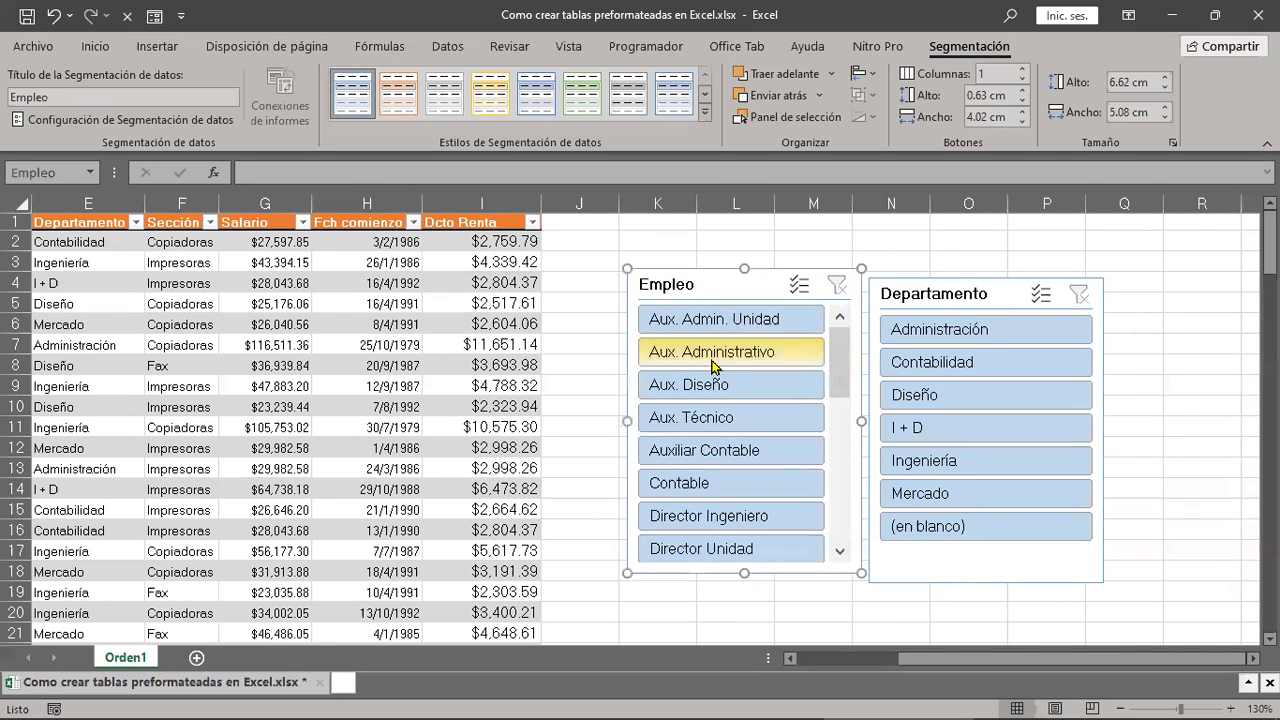
Step: Filter the table through the Empleo slicer to Contable and Ing. Mecánico, showing 11 of 128 records
{"action": "left_click", "coordinate": [681, 495]}
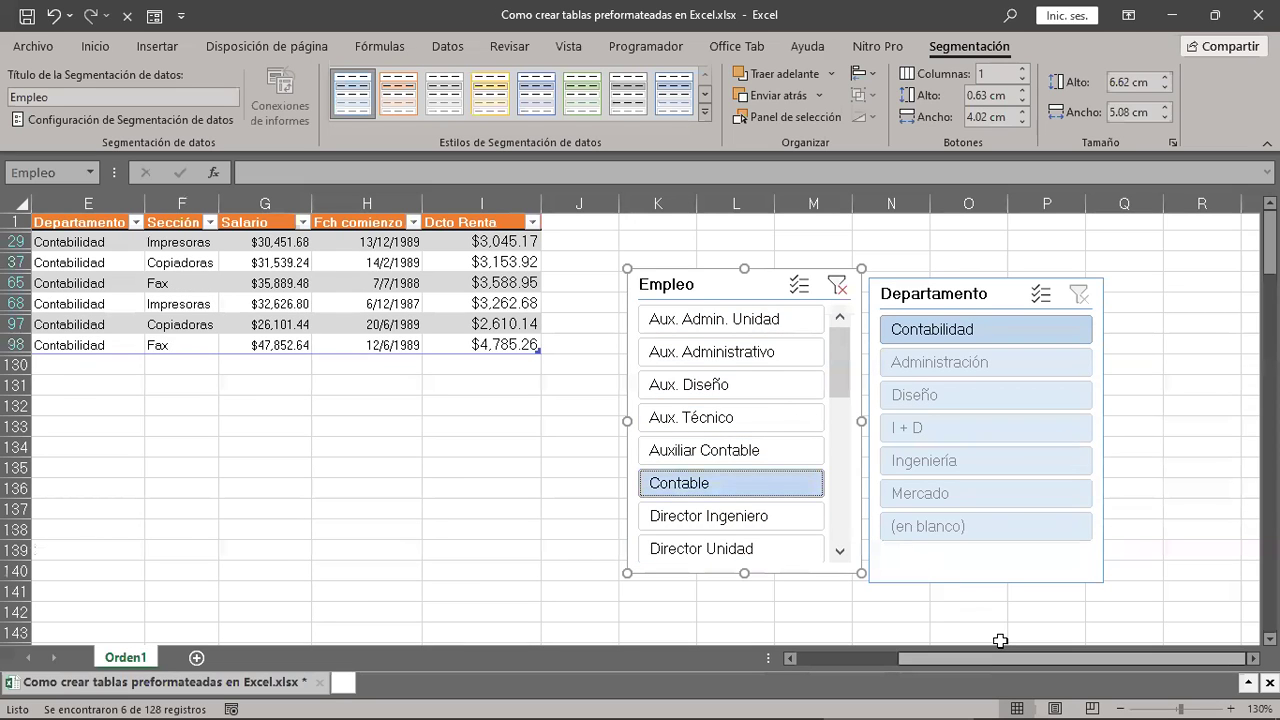
{"action": "scroll", "coordinate": [1000, 640], "scroll_direction": "left", "scroll_amount": 3}
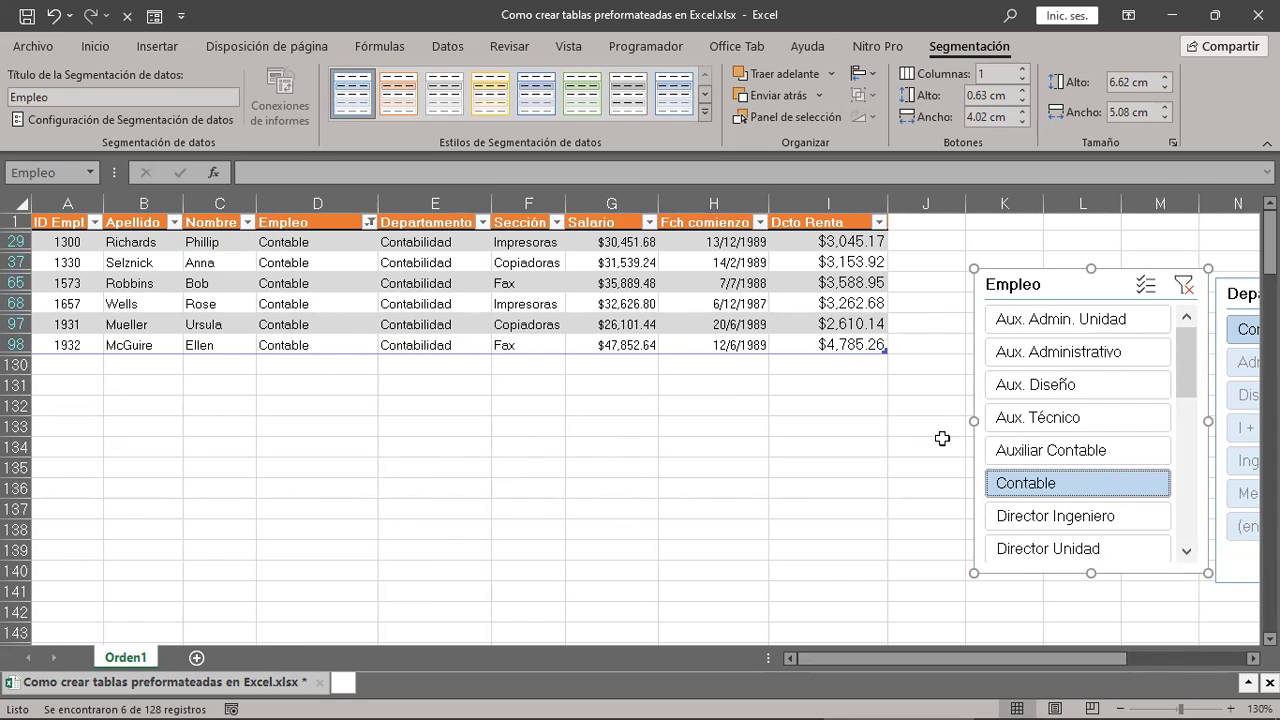
{"action": "left_click", "coordinate": [1186, 552]}
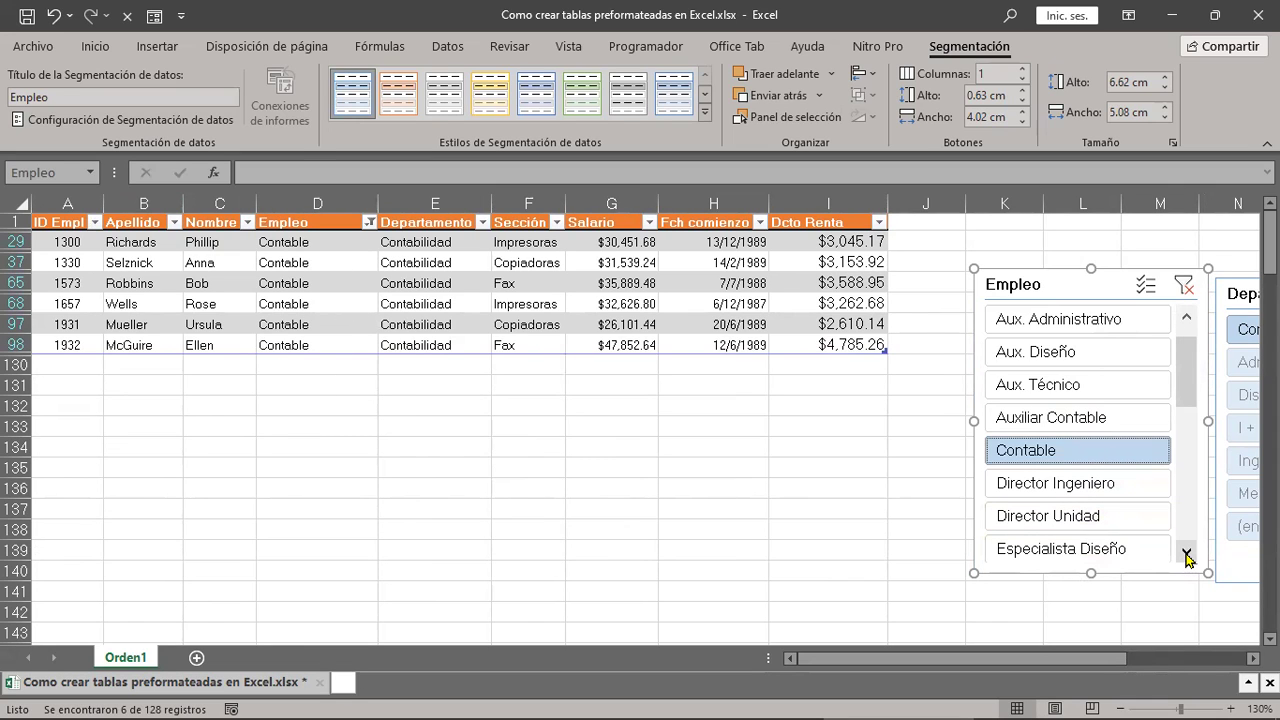
{"action": "left_click", "coordinate": [1187, 553]}
{"action": "left_click", "coordinate": [1188, 553]}
{"action": "left_click", "coordinate": [1189, 553]}
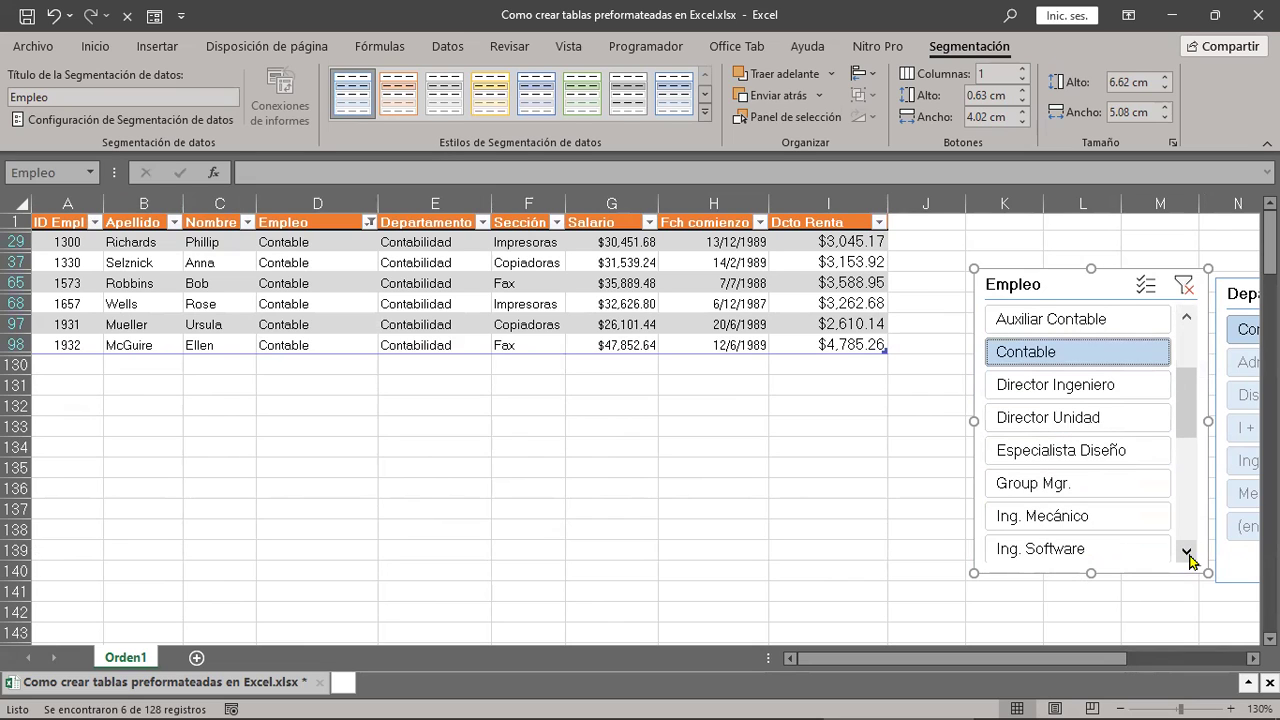
{"action": "left_click", "coordinate": [1088, 520]}
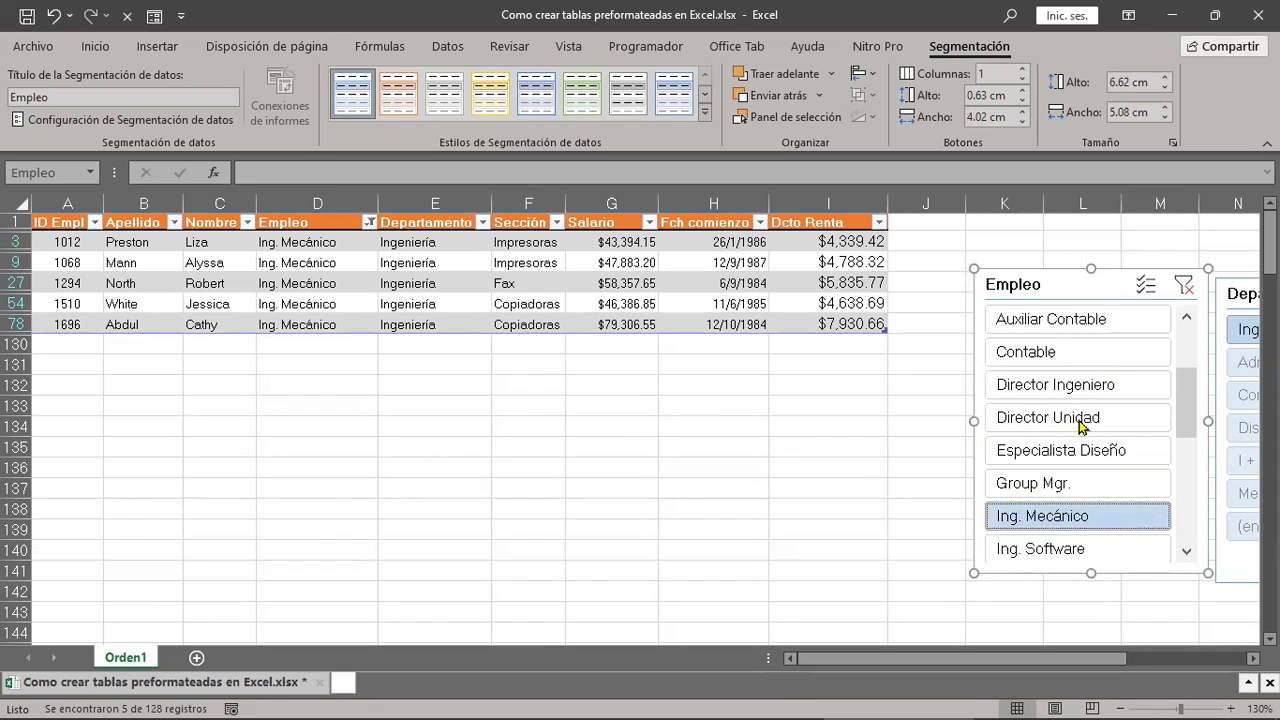
{"action": "left_click", "coordinate": [1042, 359], "text": "ctrl"}
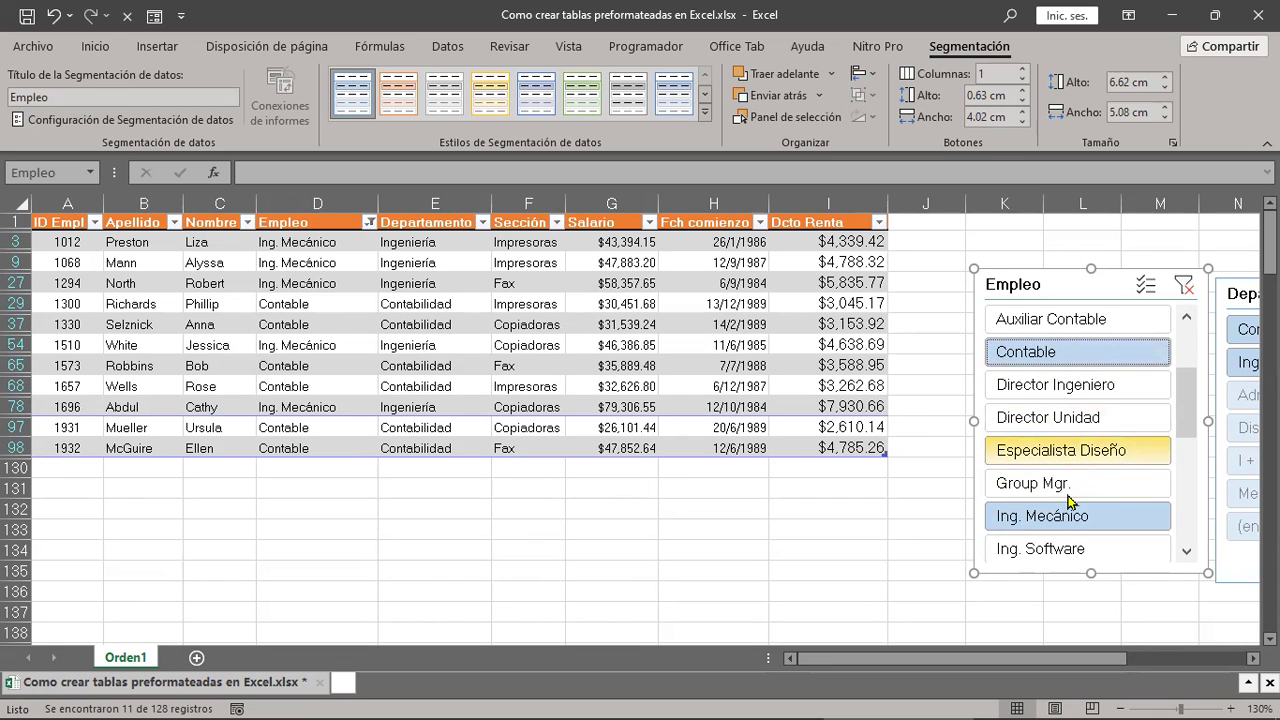
Step: Add Director Ingeniero and Director Unidad to the Empleo slicer selection
{"action": "left_click_drag", "start_coordinate": [1087, 660], "coordinate": [1155, 680]}
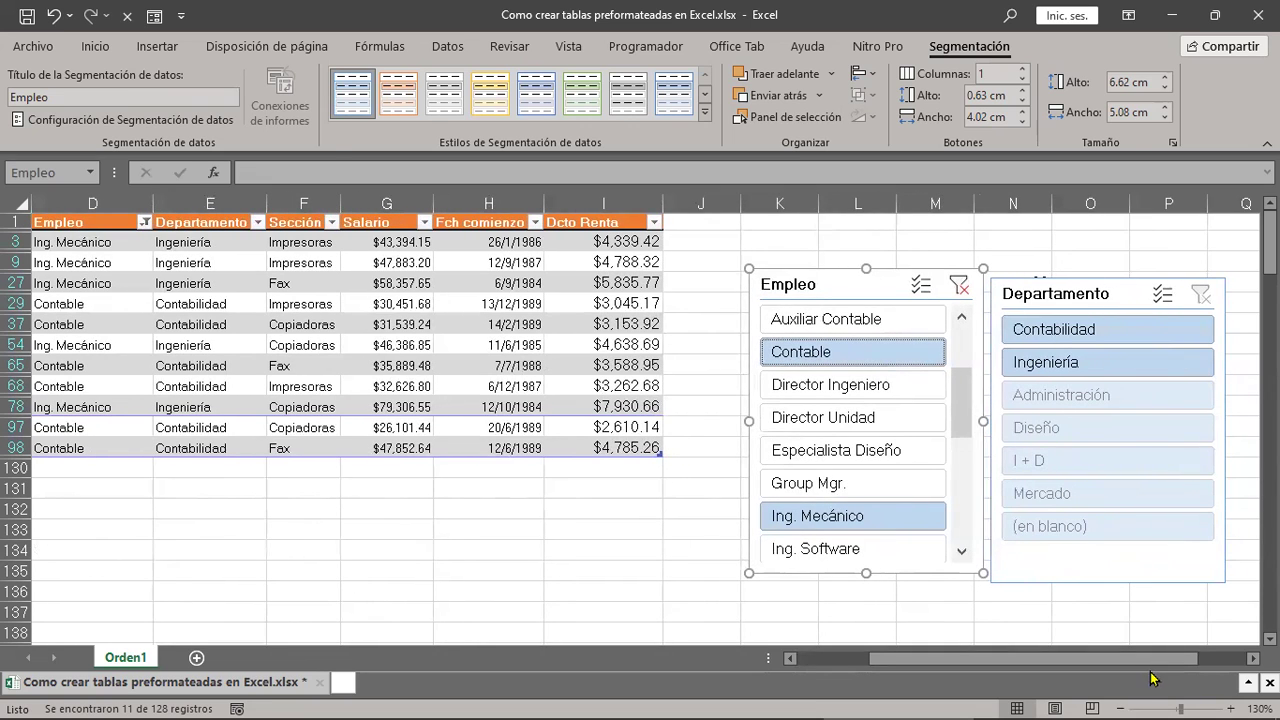
{"action": "left_click", "coordinate": [862, 386], "text": "ctrl"}
{"action": "left_click", "coordinate": [856, 418], "text": "ctrl"}
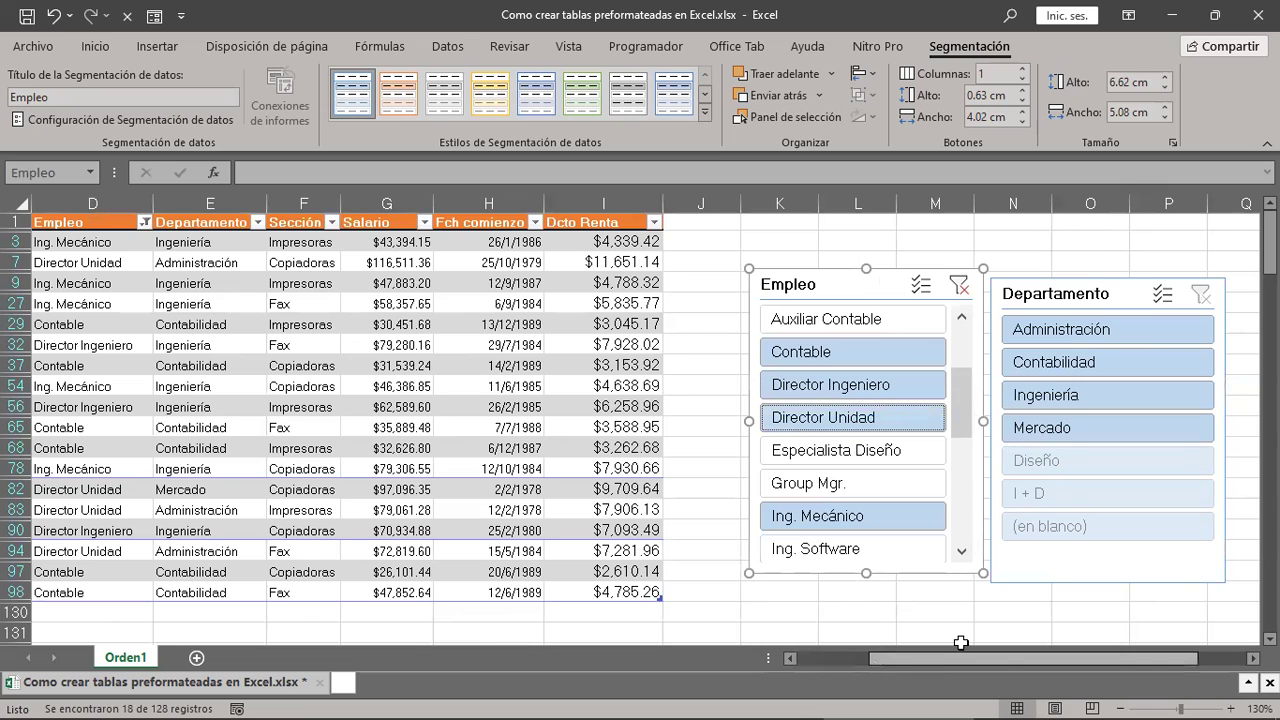
{"action": "scroll", "coordinate": [960, 642], "scroll_direction": "left", "scroll_amount": 3}
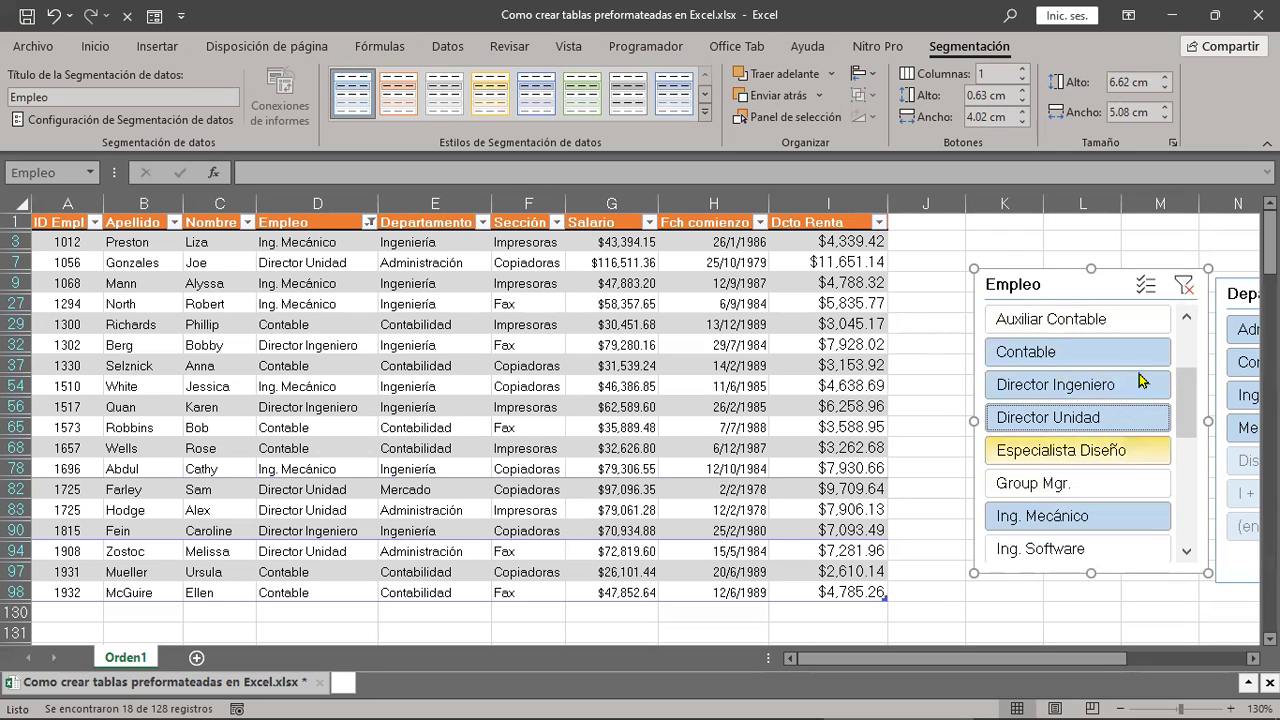
{"action": "left_click_drag", "start_coordinate": [1035, 658], "coordinate": [1135, 686]}
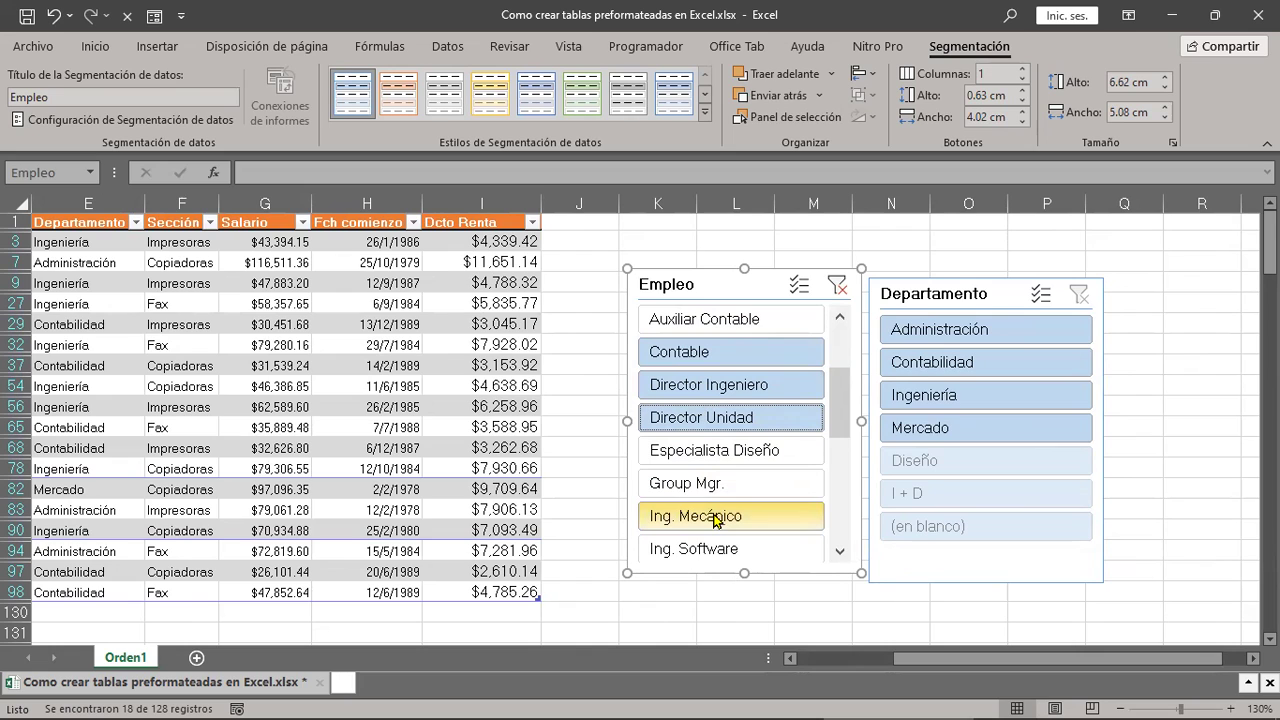
Step: Restrict the Departamento slicer to Ingeniería, leaving 8 of 128 records
{"action": "left_click", "coordinate": [951, 401], "text": "ctrl"}
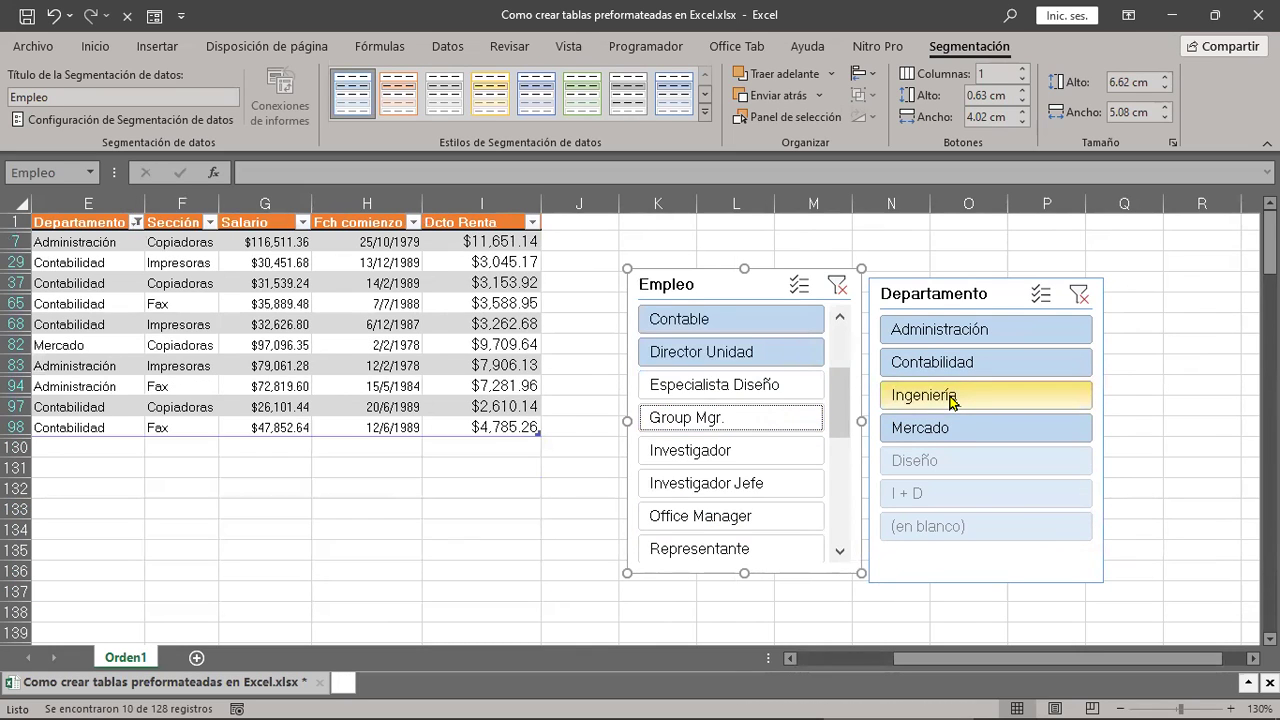
{"action": "left_click", "coordinate": [932, 340], "text": "ctrl"}
{"action": "left_click", "coordinate": [923, 396]}
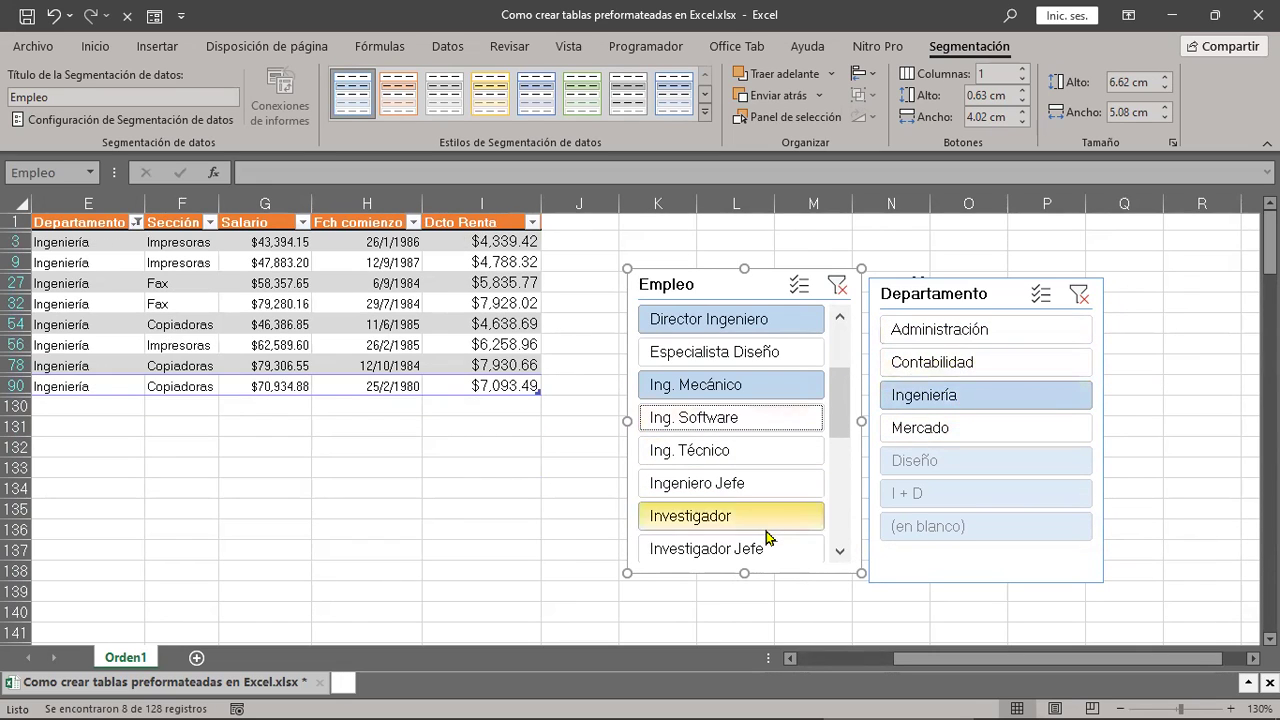
{"action": "scroll", "coordinate": [757, 371], "scroll_direction": "up", "scroll_amount": 2}
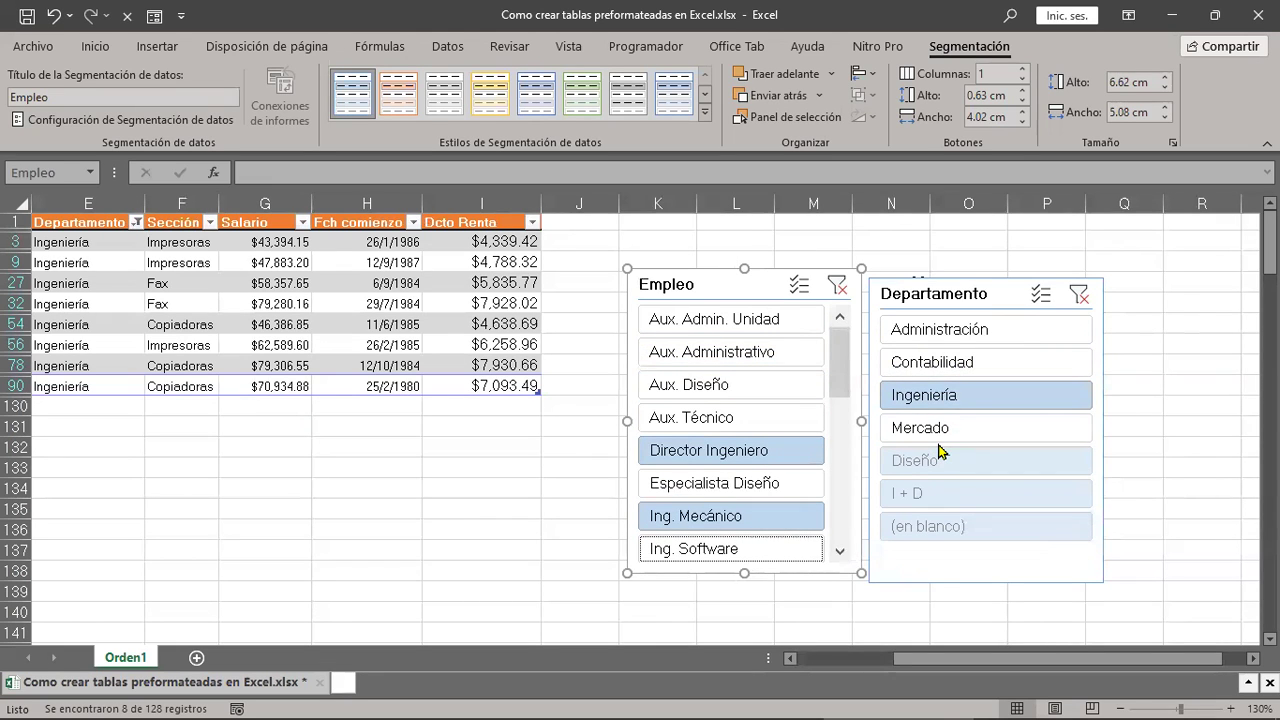
{"action": "scroll", "coordinate": [740, 442], "scroll_direction": "down", "scroll_amount": 2}
{"action": "scroll", "coordinate": [740, 440], "scroll_direction": "down", "scroll_amount": 1}
{"action": "scroll", "coordinate": [740, 441], "scroll_direction": "down", "scroll_amount": 1}
{"action": "scroll", "coordinate": [740, 441], "scroll_direction": "up", "scroll_amount": 2}
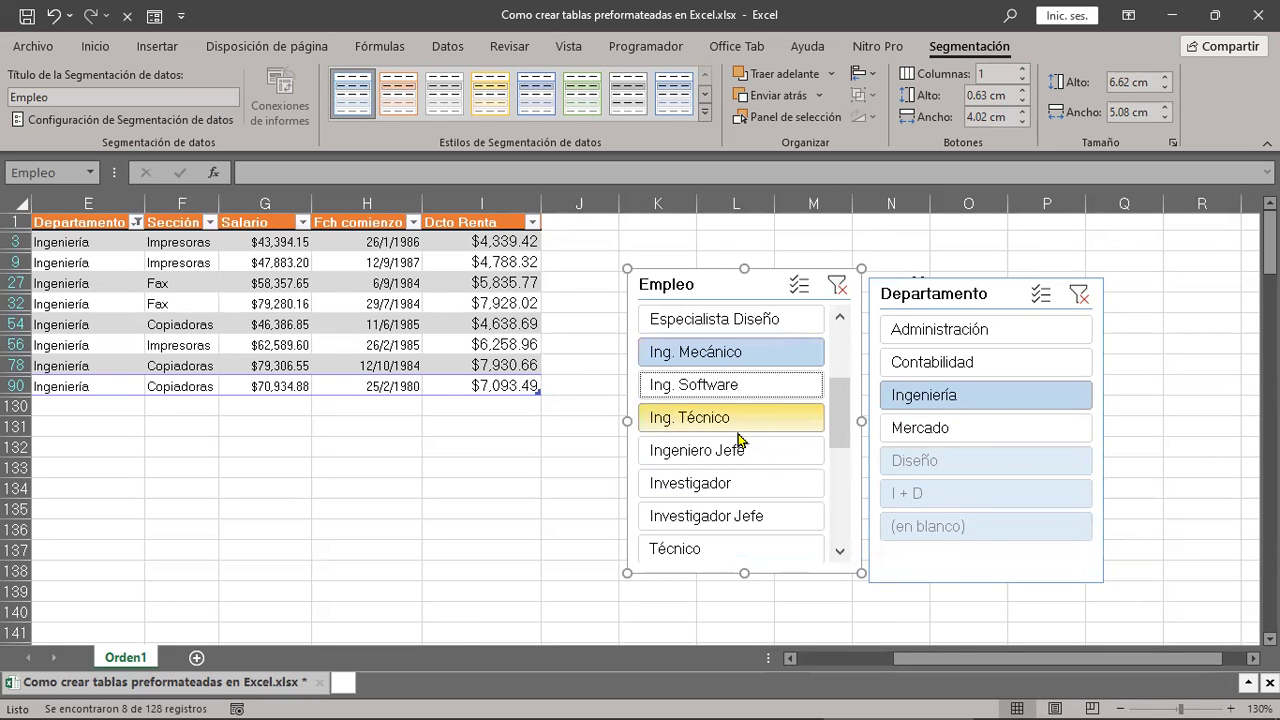
{"action": "left_click_drag", "start_coordinate": [980, 640], "coordinate": [960, 636]}
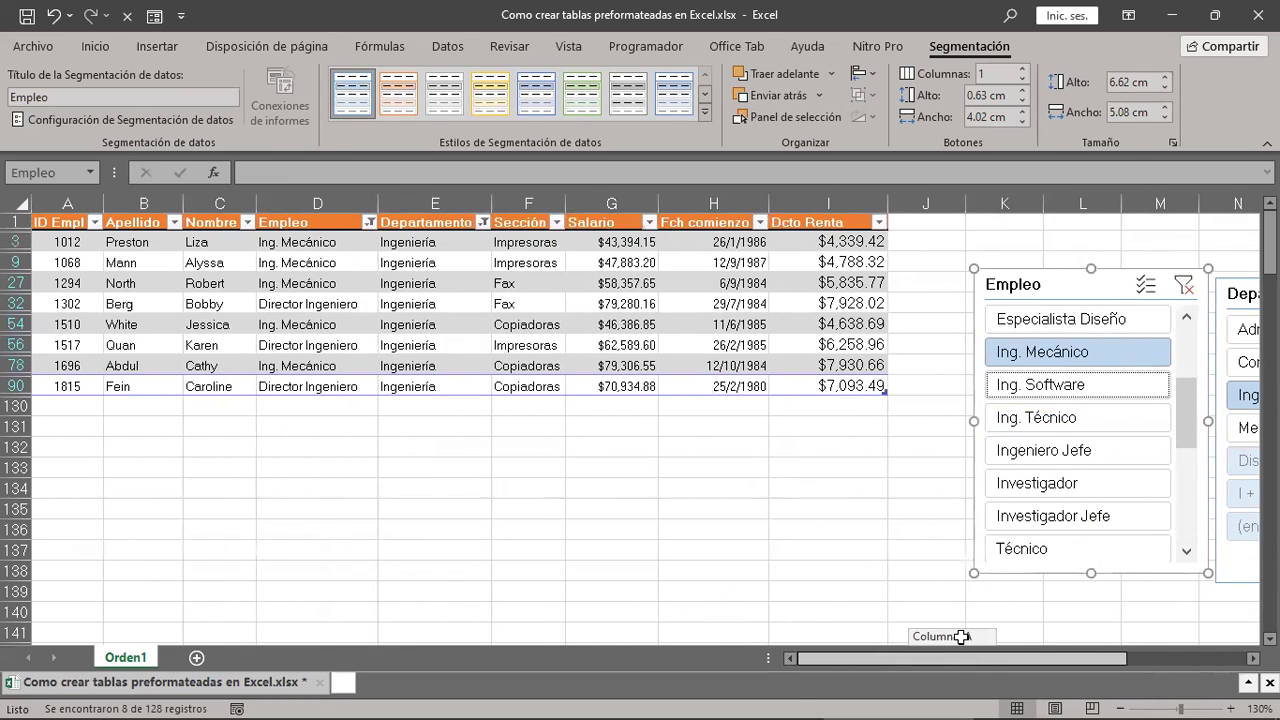
{"action": "left_click_drag", "start_coordinate": [960, 636], "coordinate": [1008, 636]}
{"action": "left_click_drag", "start_coordinate": [1041, 421], "coordinate": [1034, 368]}
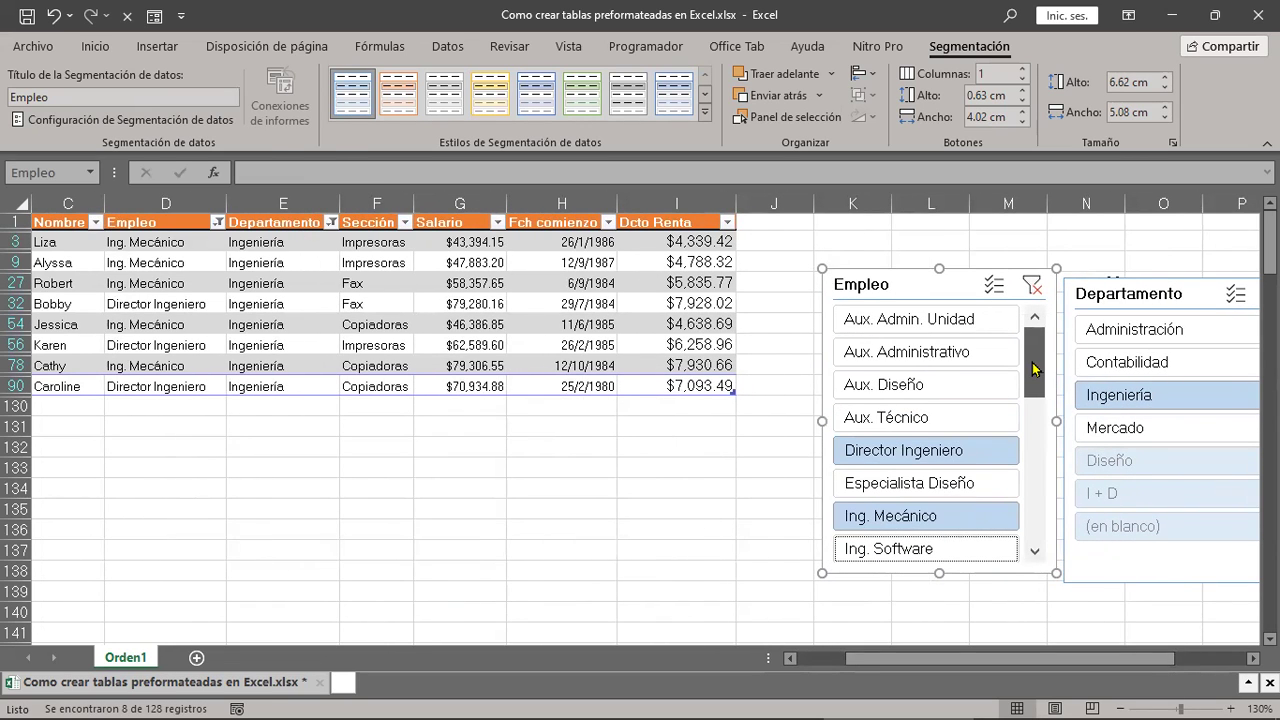
{"action": "mouse_move", "coordinate": [1033, 366]}
{"action": "left_mouse_down"}
{"action": "mouse_move", "coordinate": [1031, 517]}
{"action": "mouse_move", "coordinate": [1040, 487]}
{"action": "left_mouse_up"}
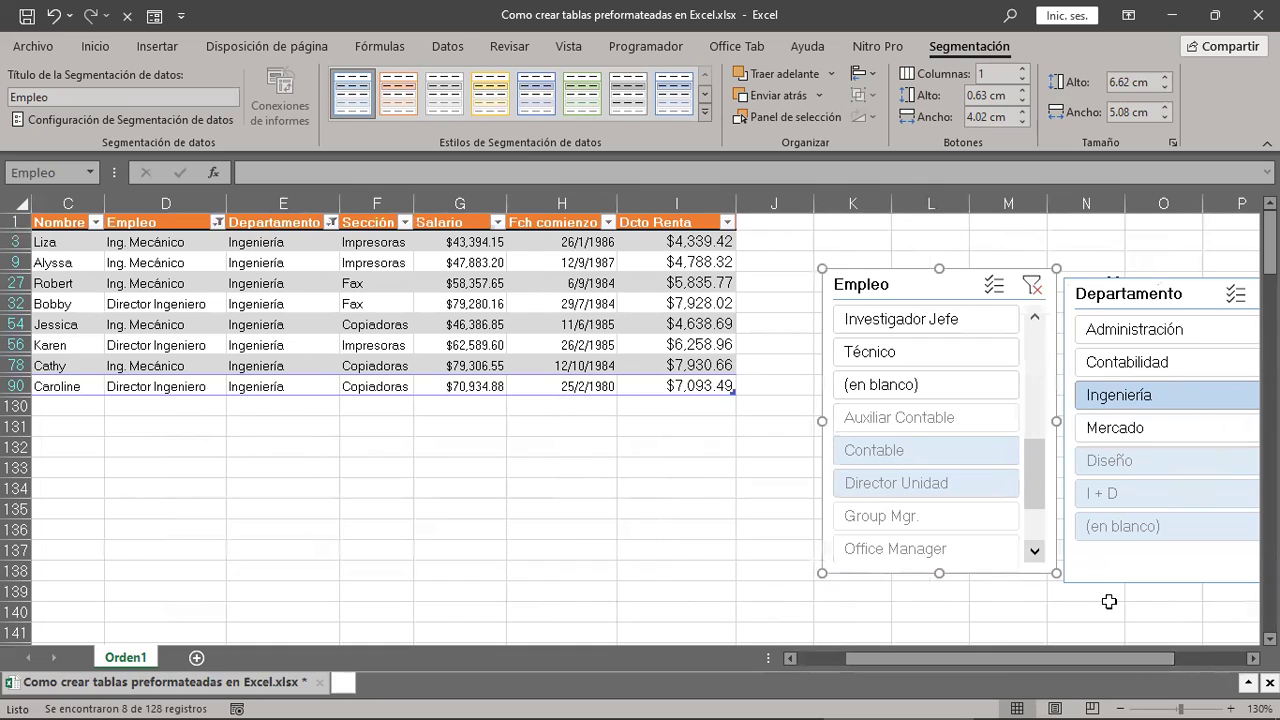
{"action": "left_click_drag", "start_coordinate": [1092, 660], "coordinate": [1195, 677]}
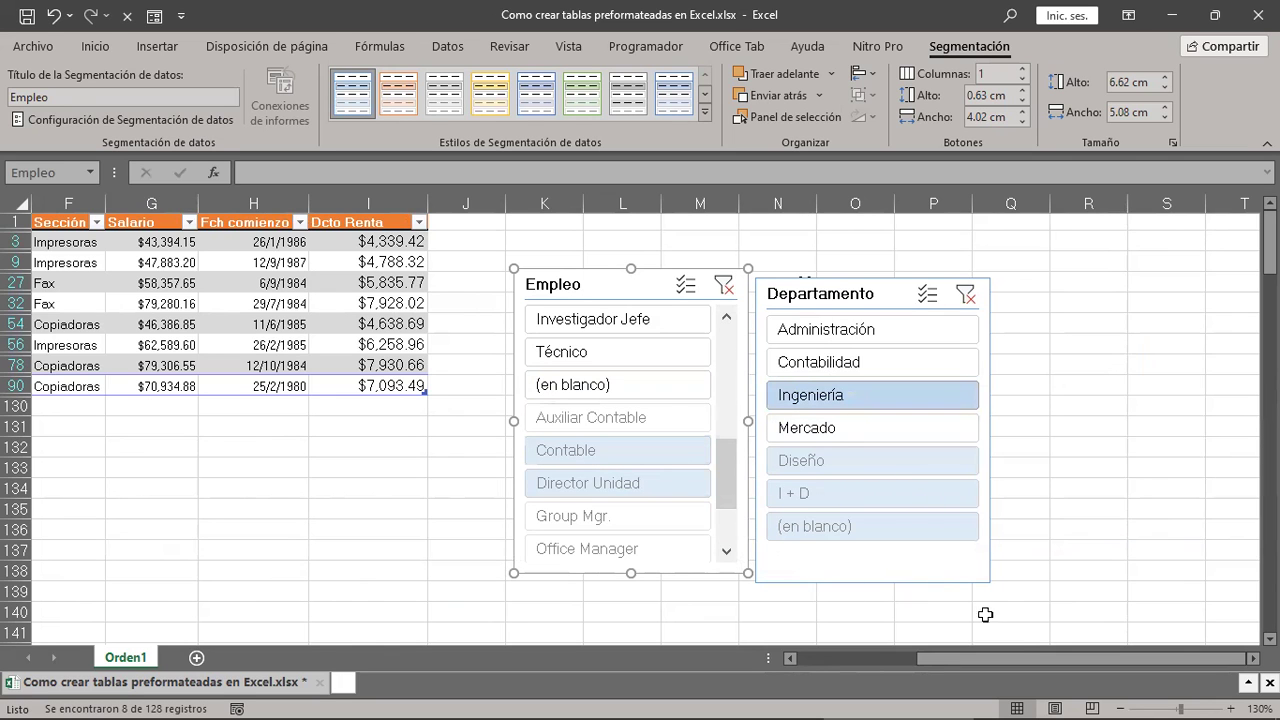
{"action": "left_click_drag", "start_coordinate": [1057, 664], "coordinate": [1052, 664]}
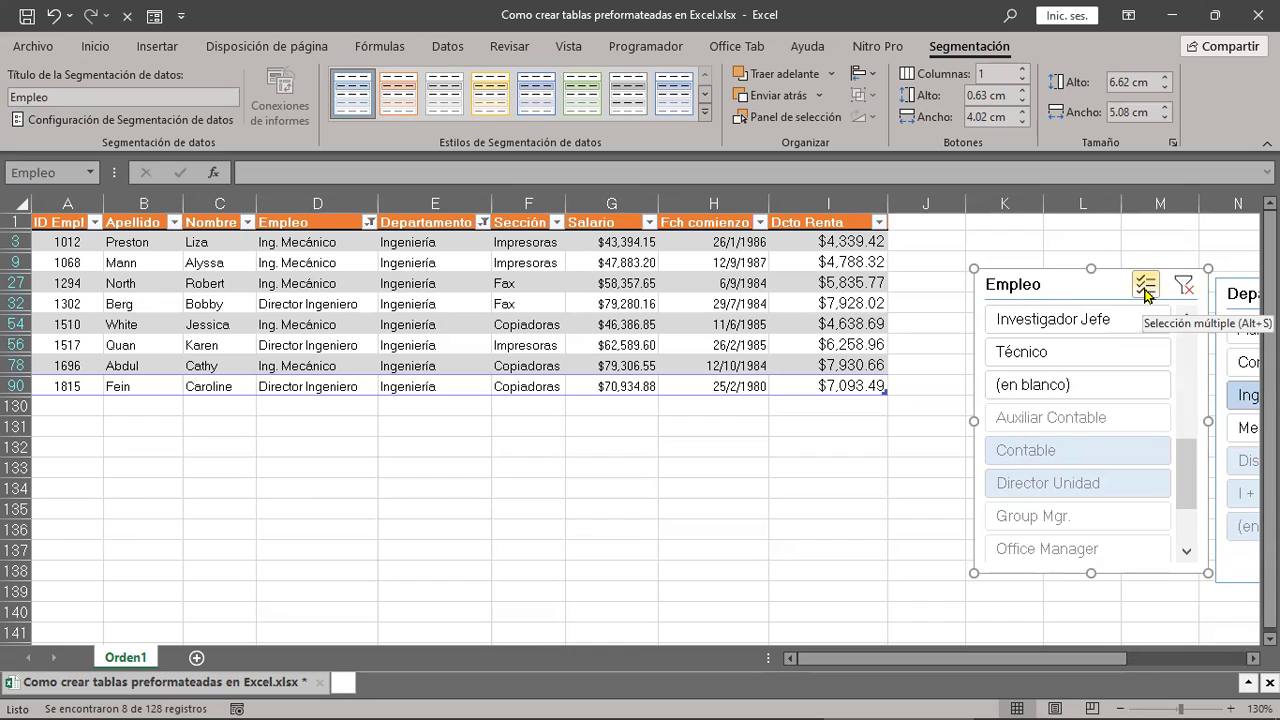
Step: Turn on Multi-Select for the Empleo slicer and clear both the Empleo and Departamento filters
{"action": "left_click", "coordinate": [1146, 290]}
{"action": "scroll", "coordinate": [1125, 430], "scroll_direction": "up", "scroll_amount": 3}
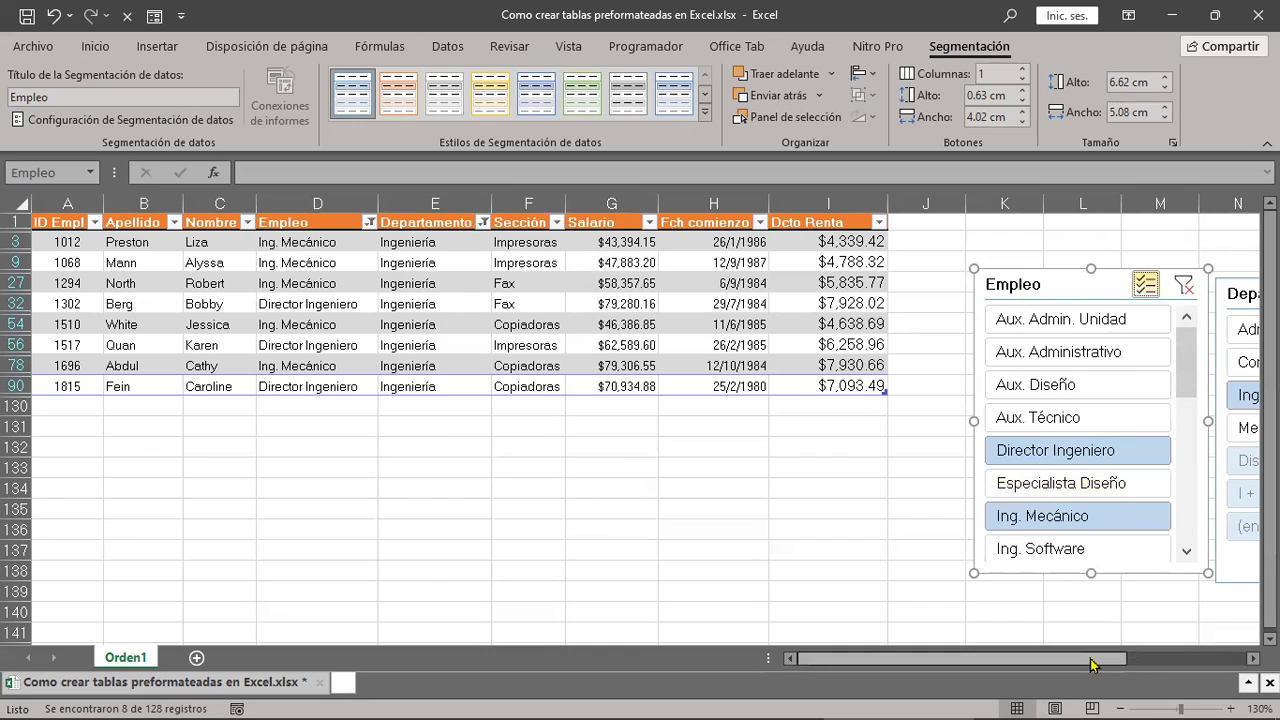
{"action": "left_click", "coordinate": [1184, 289]}
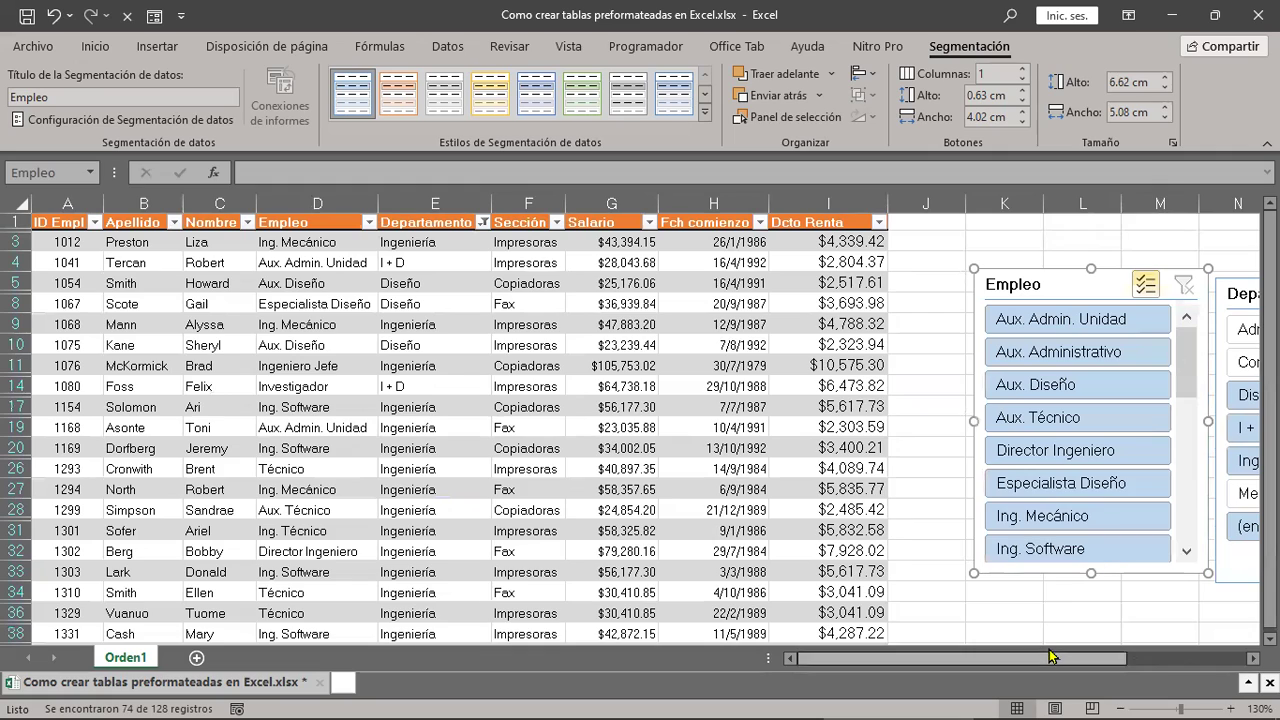
{"action": "left_click_drag", "start_coordinate": [1045, 658], "coordinate": [1135, 697]}
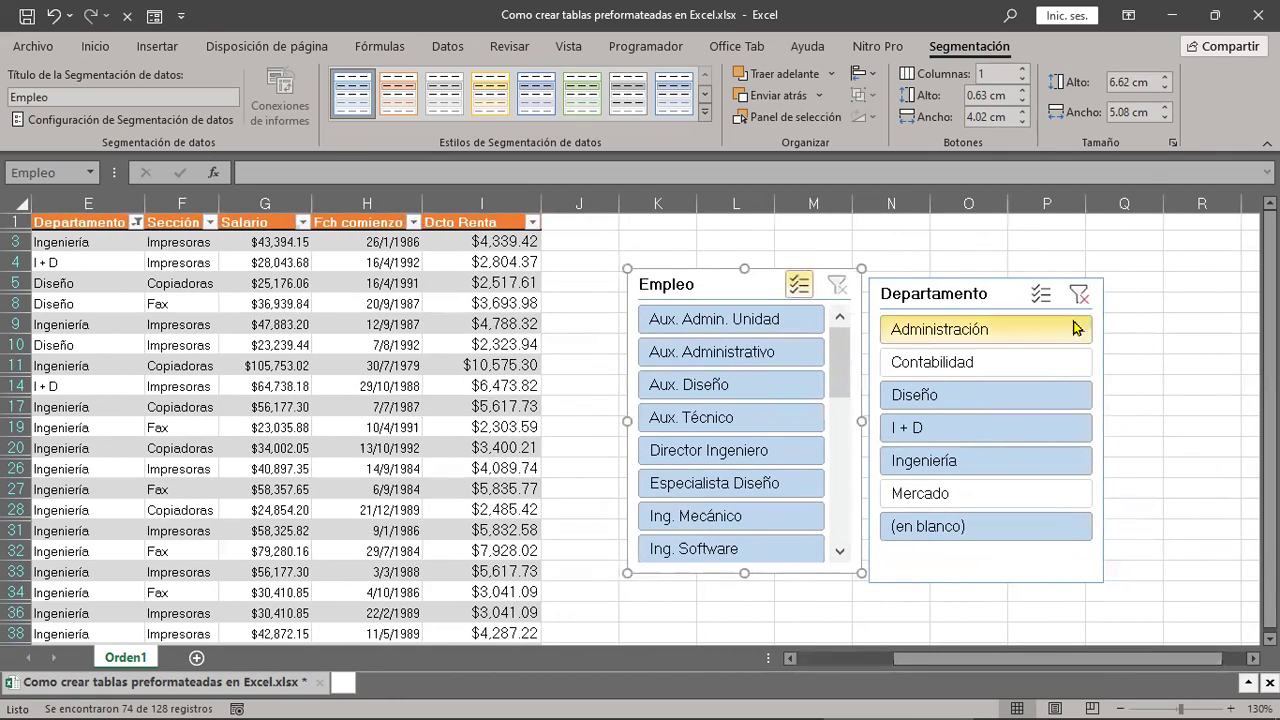
{"action": "left_click", "coordinate": [1081, 297]}
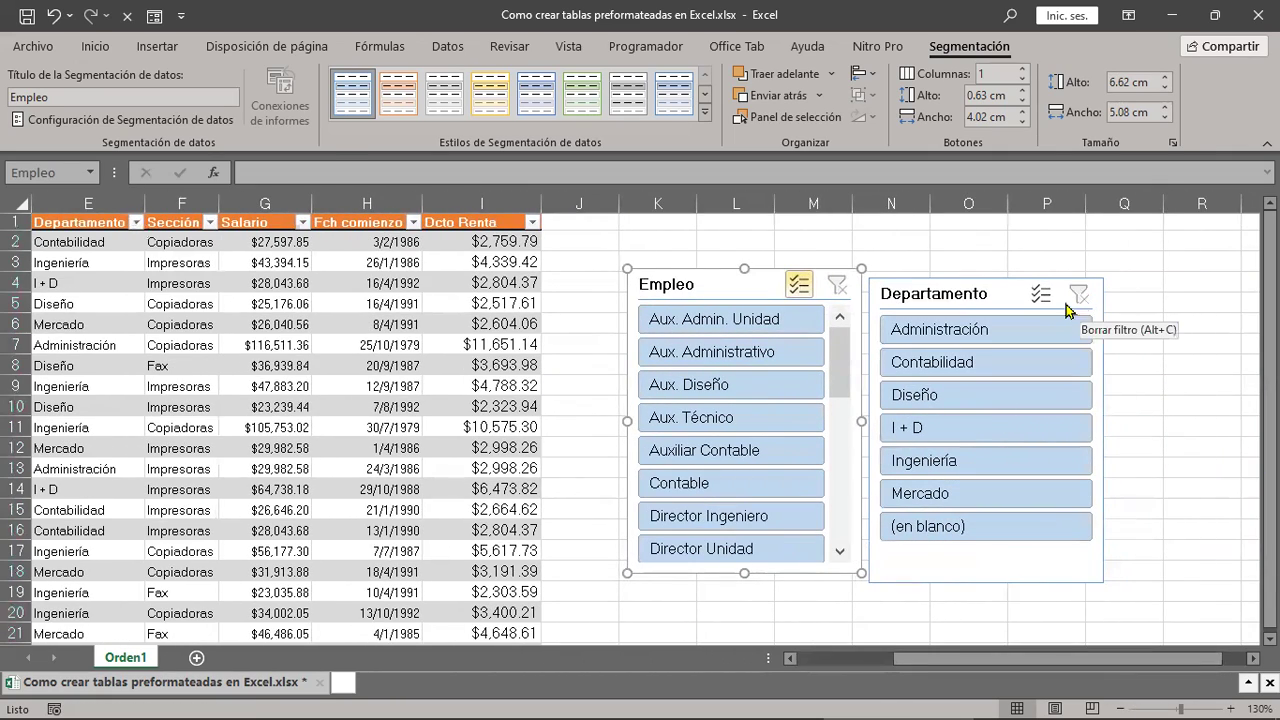
{"action": "left_click_drag", "start_coordinate": [996, 294], "coordinate": [1030, 283]}
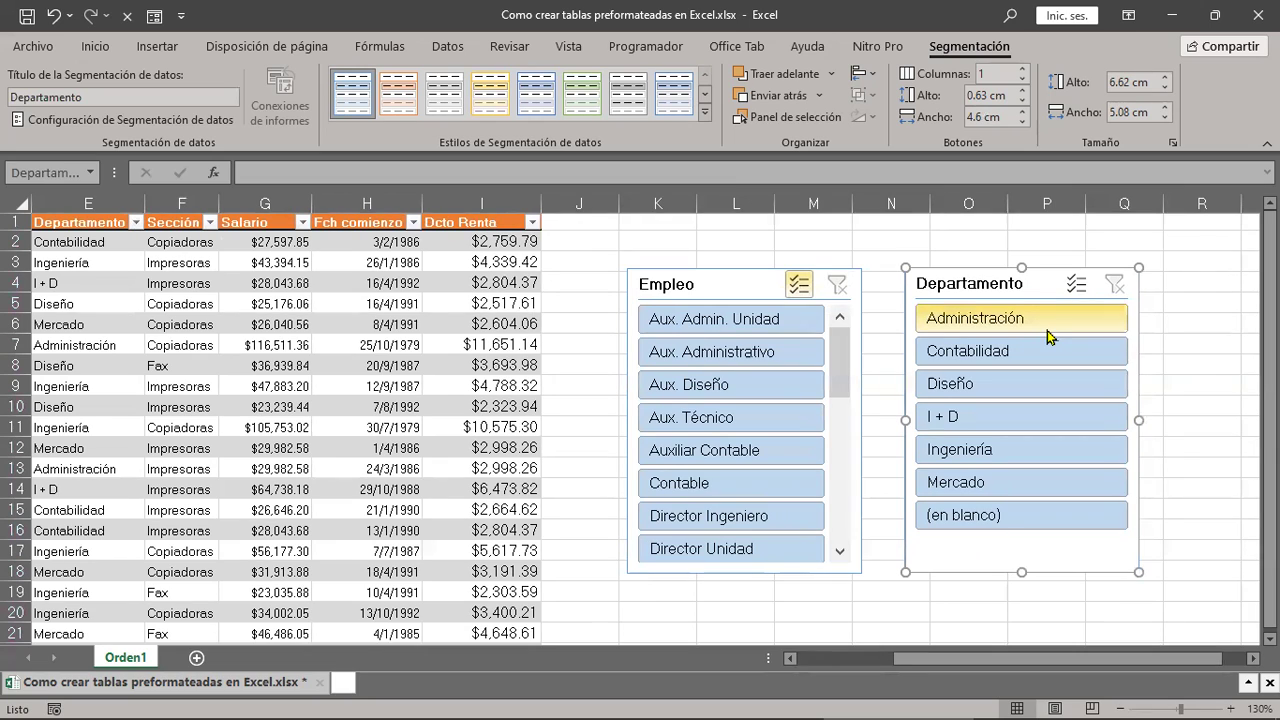
{"action": "left_click", "coordinate": [710, 288]}
{"action": "left_click", "coordinate": [1005, 298]}
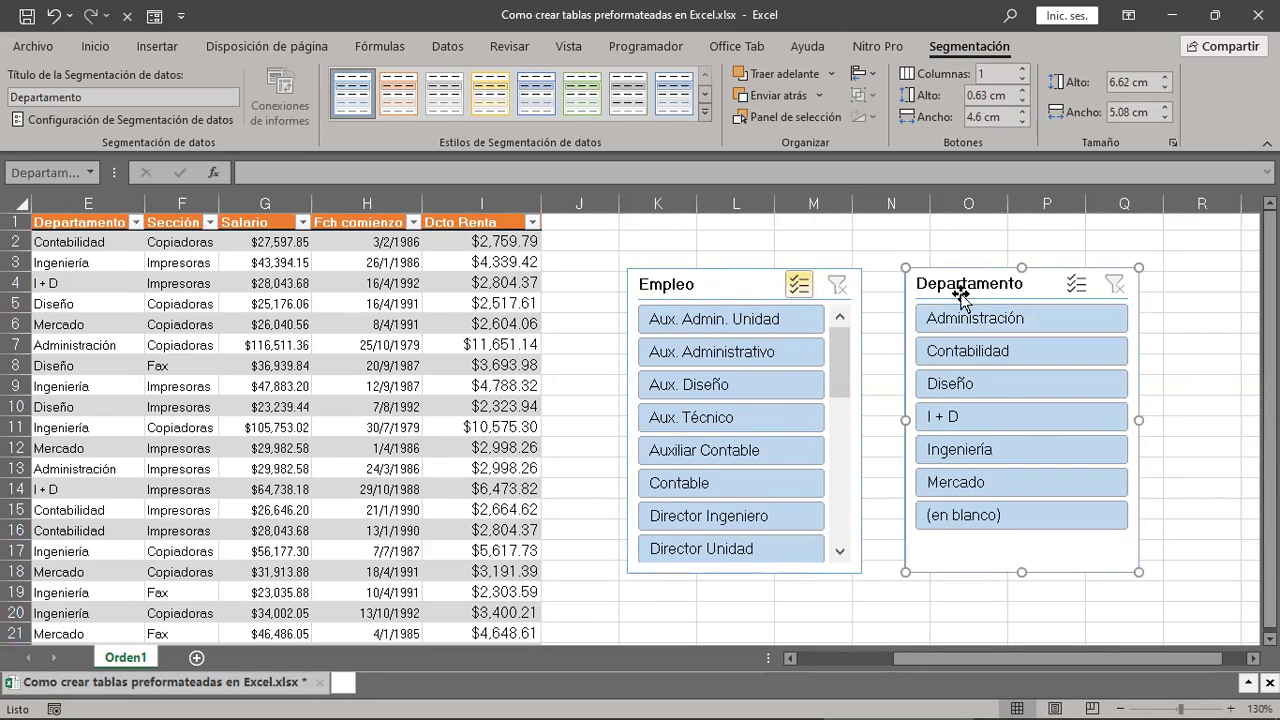
{"action": "left_click", "coordinate": [720, 288]}
{"action": "left_click", "coordinate": [1014, 283]}
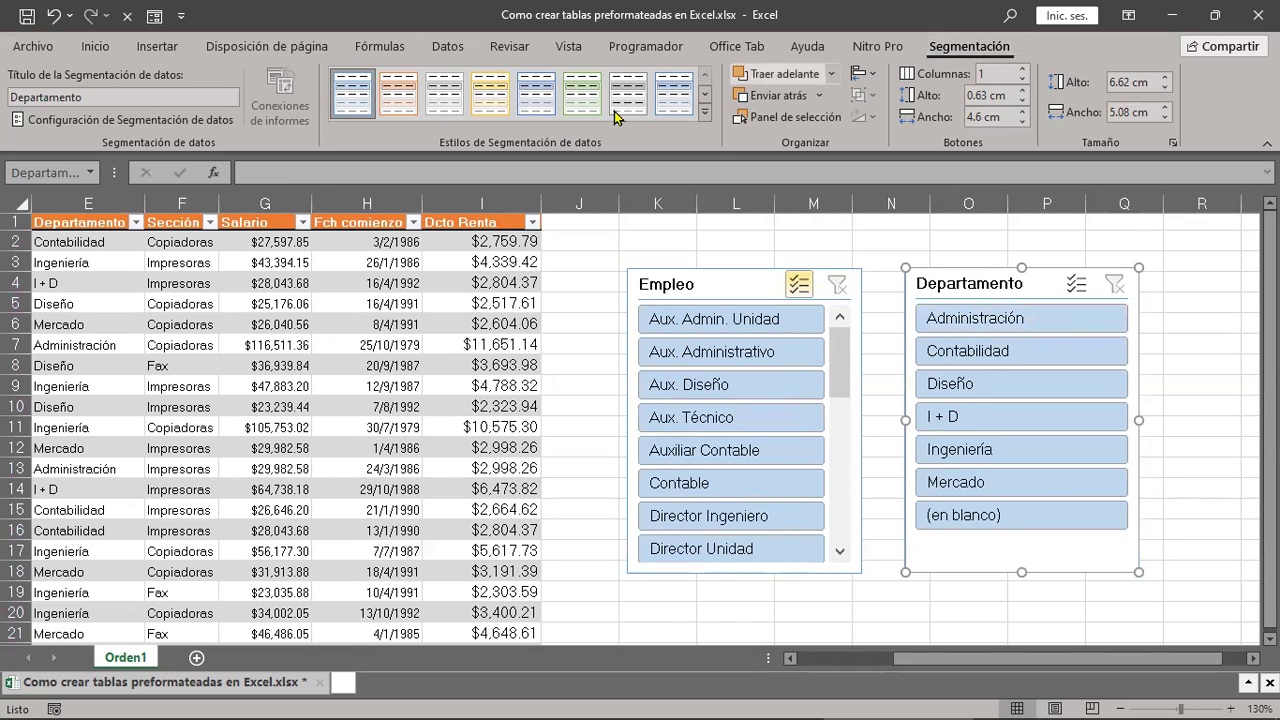
{"action": "left_click", "coordinate": [270, 320]}
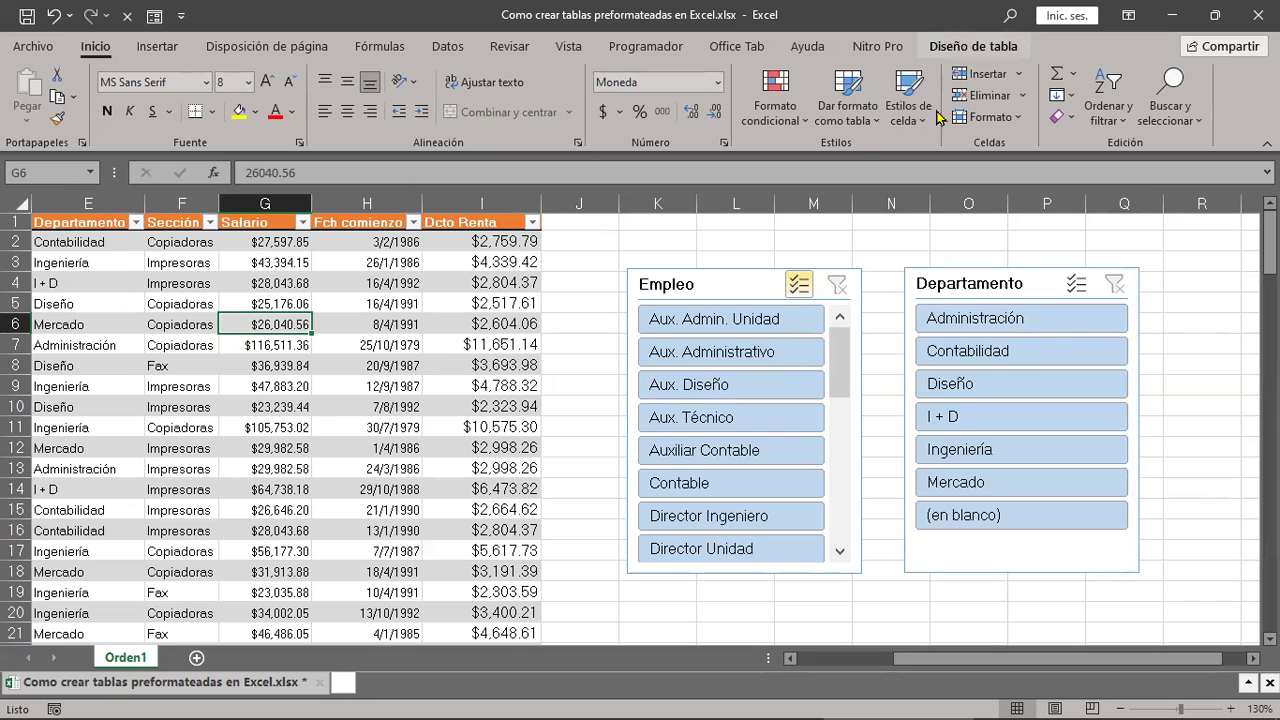
{"action": "left_click", "coordinate": [1215, 474]}
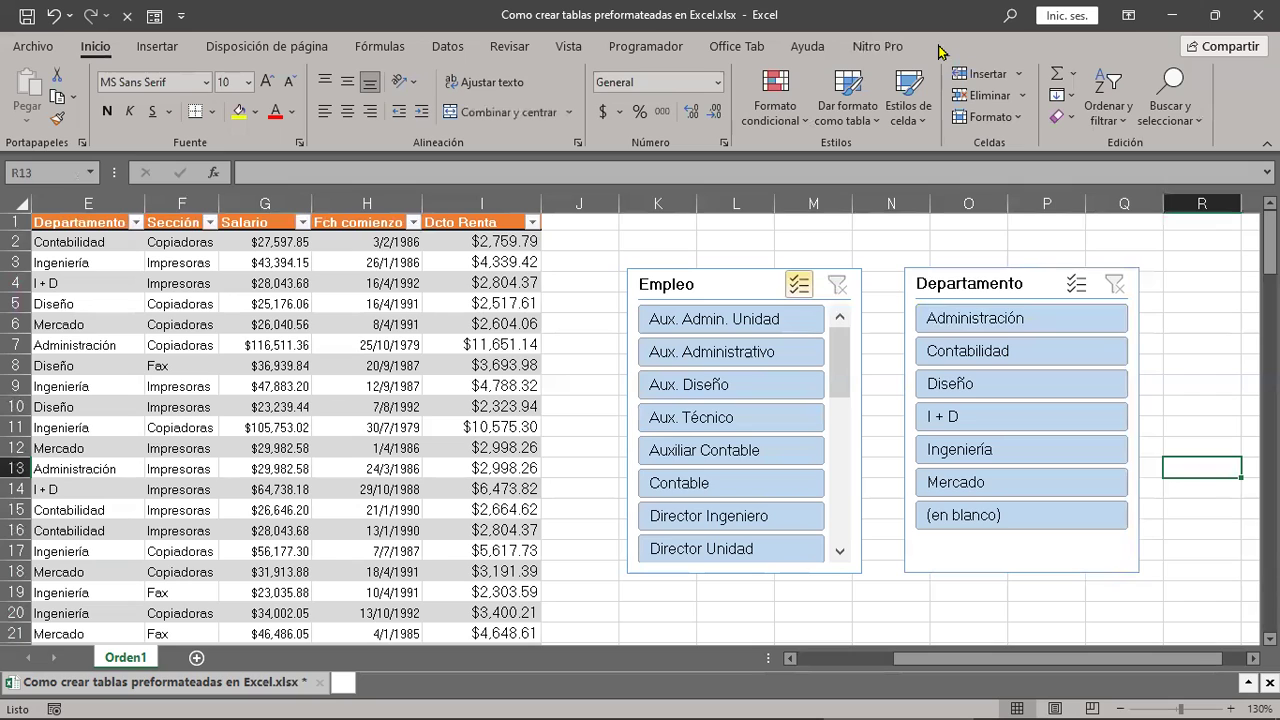
{"action": "left_click", "coordinate": [736, 293]}
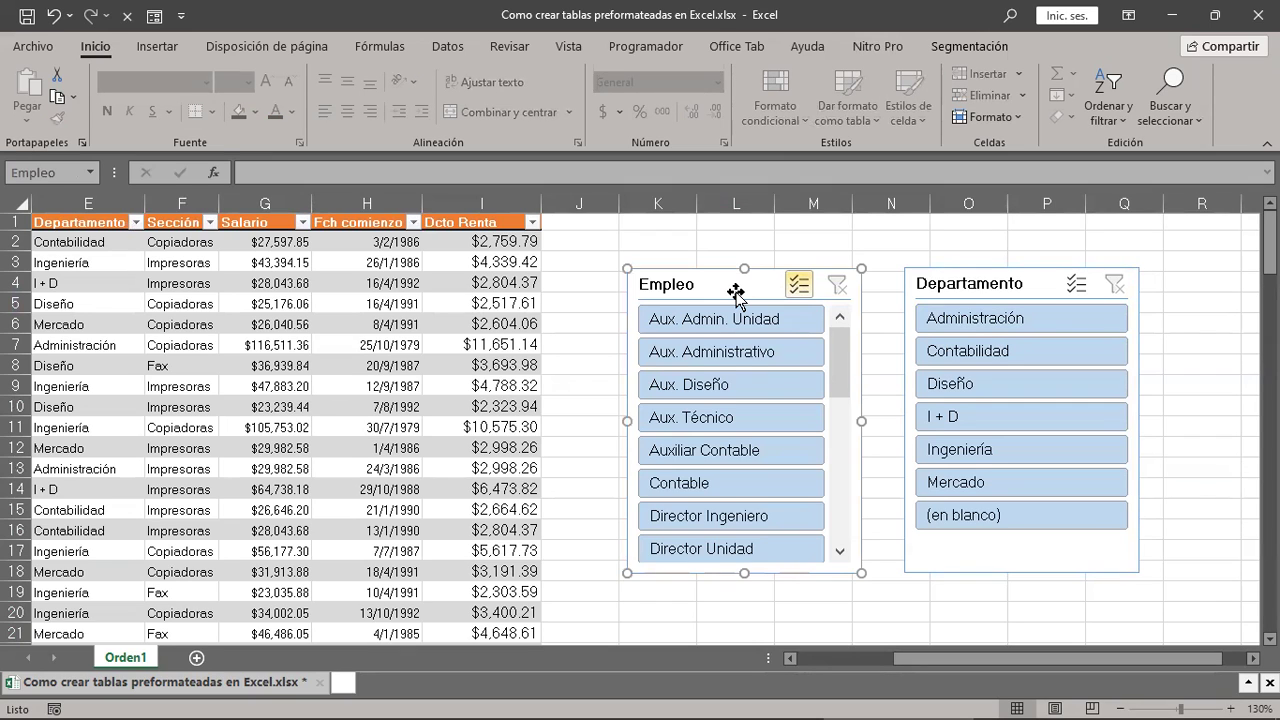
{"action": "left_click", "coordinate": [968, 45]}
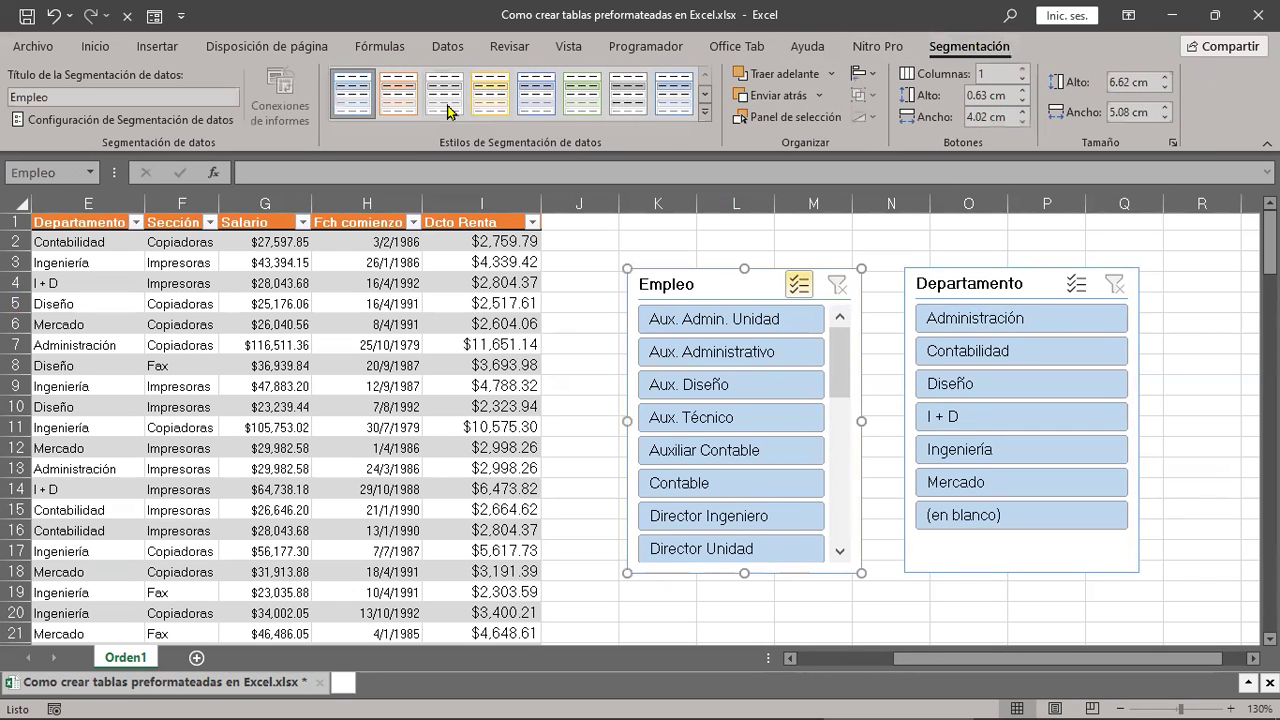
Step: Apply the orange slicer style to Departamento and nudge both slicers slightly up
{"action": "left_click", "coordinate": [587, 103]}
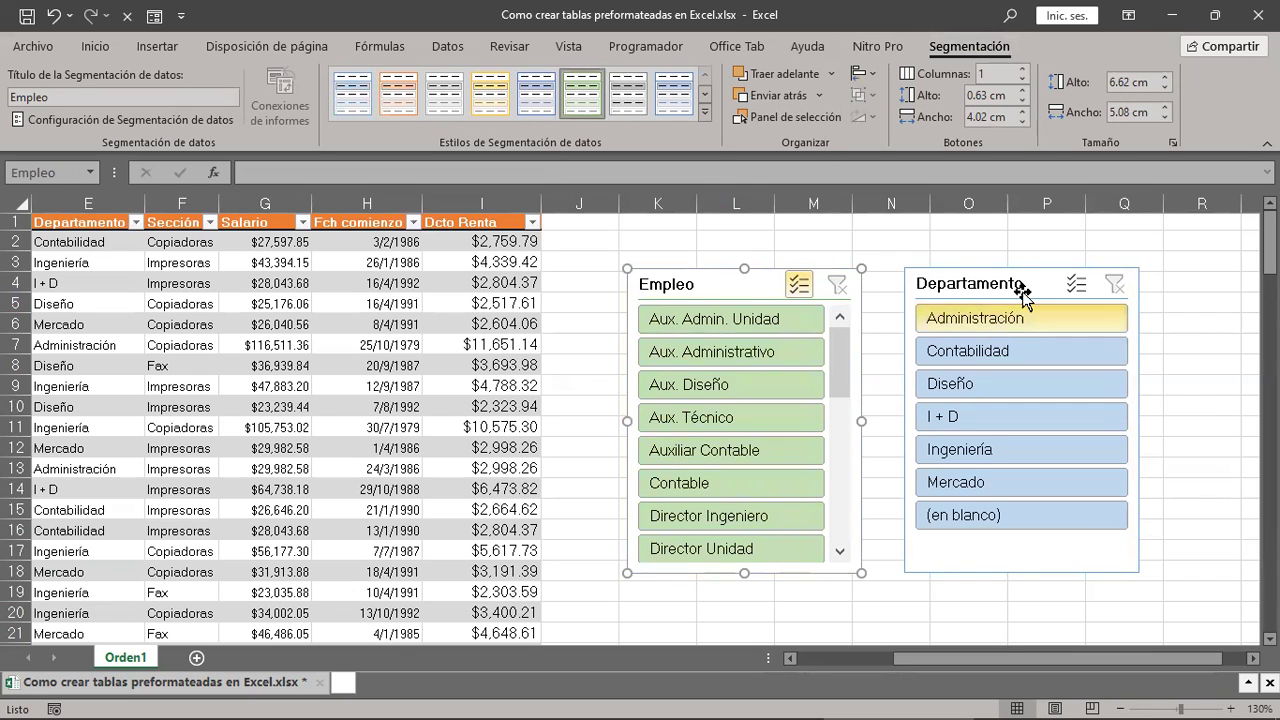
{"action": "left_click", "coordinate": [1022, 288]}
{"action": "left_click", "coordinate": [705, 112]}
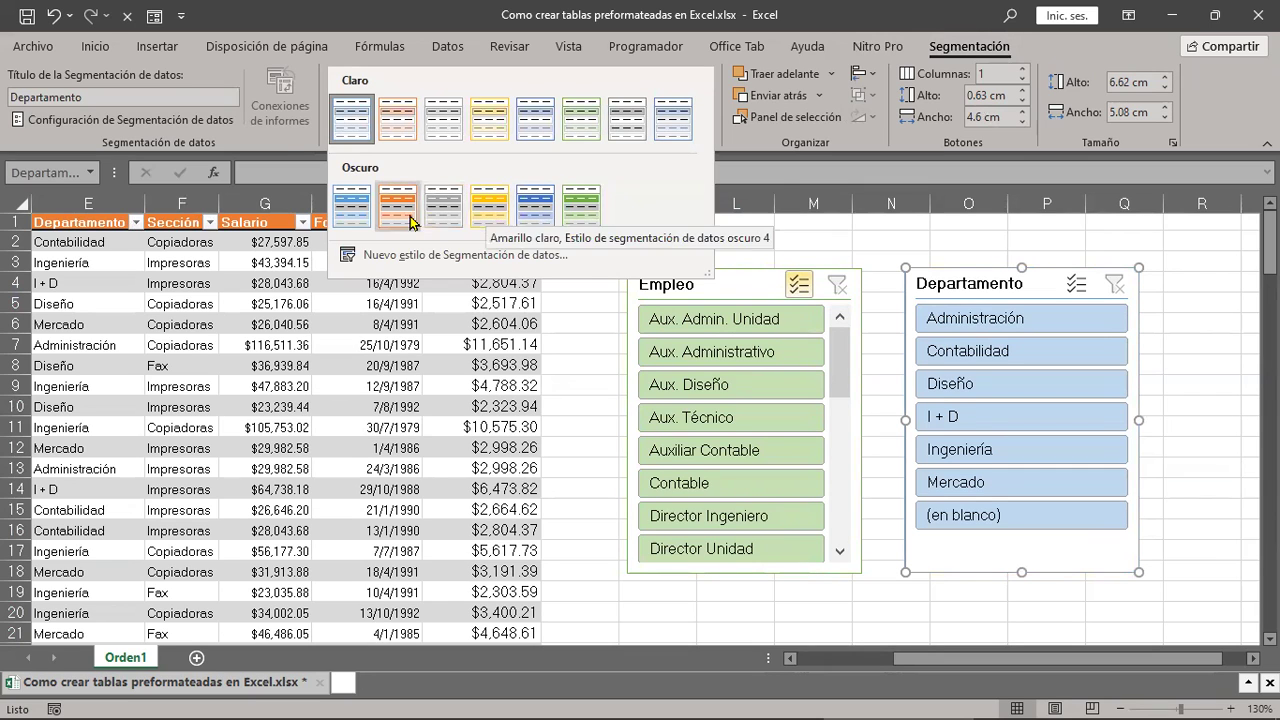
{"action": "key", "text": "Escape"}
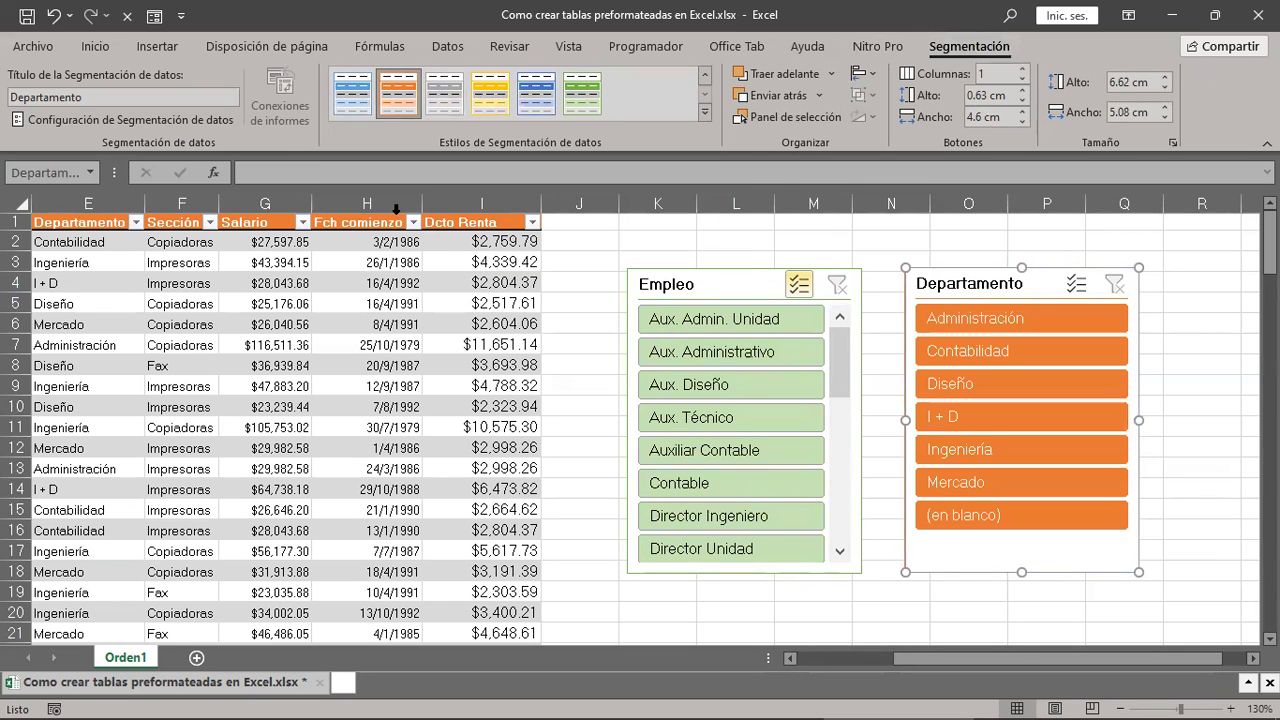
{"action": "left_click_drag", "start_coordinate": [738, 285], "coordinate": [749, 273]}
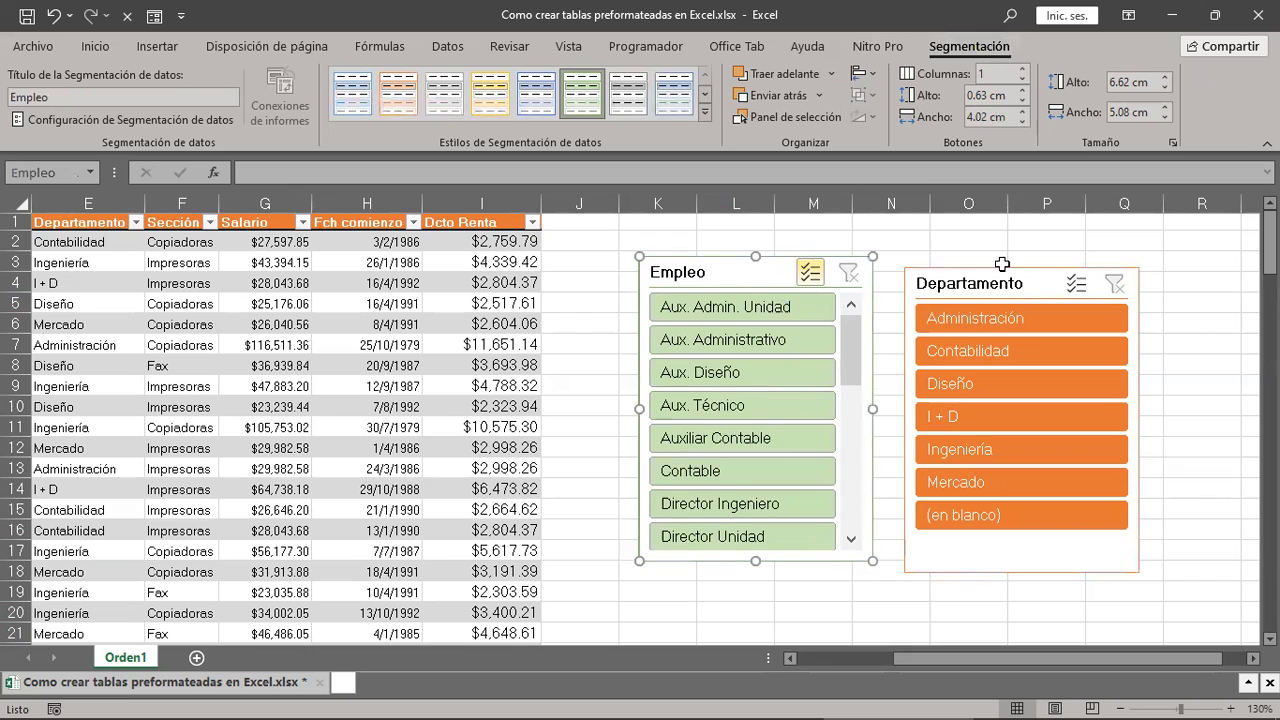
{"action": "left_click_drag", "start_coordinate": [1004, 284], "coordinate": [1013, 273]}
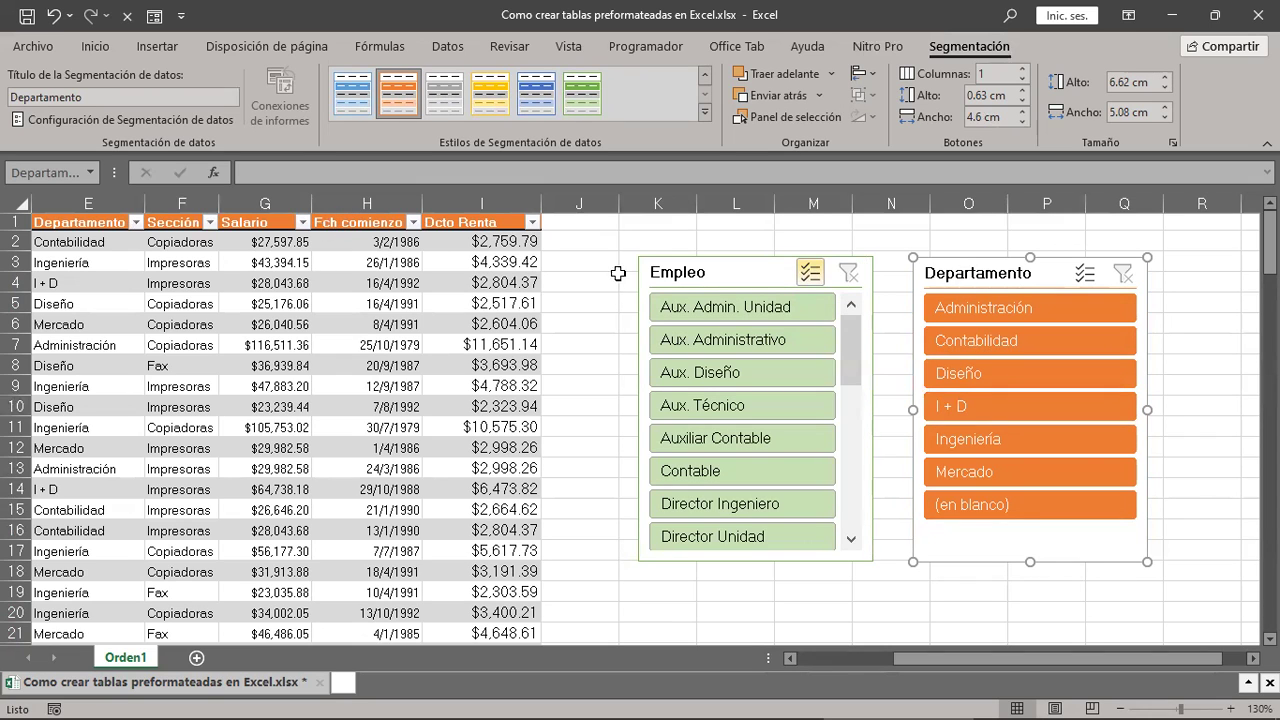
Step: Give the Empleo slicer the orange dark slicer style
{"action": "left_click", "coordinate": [740, 273]}
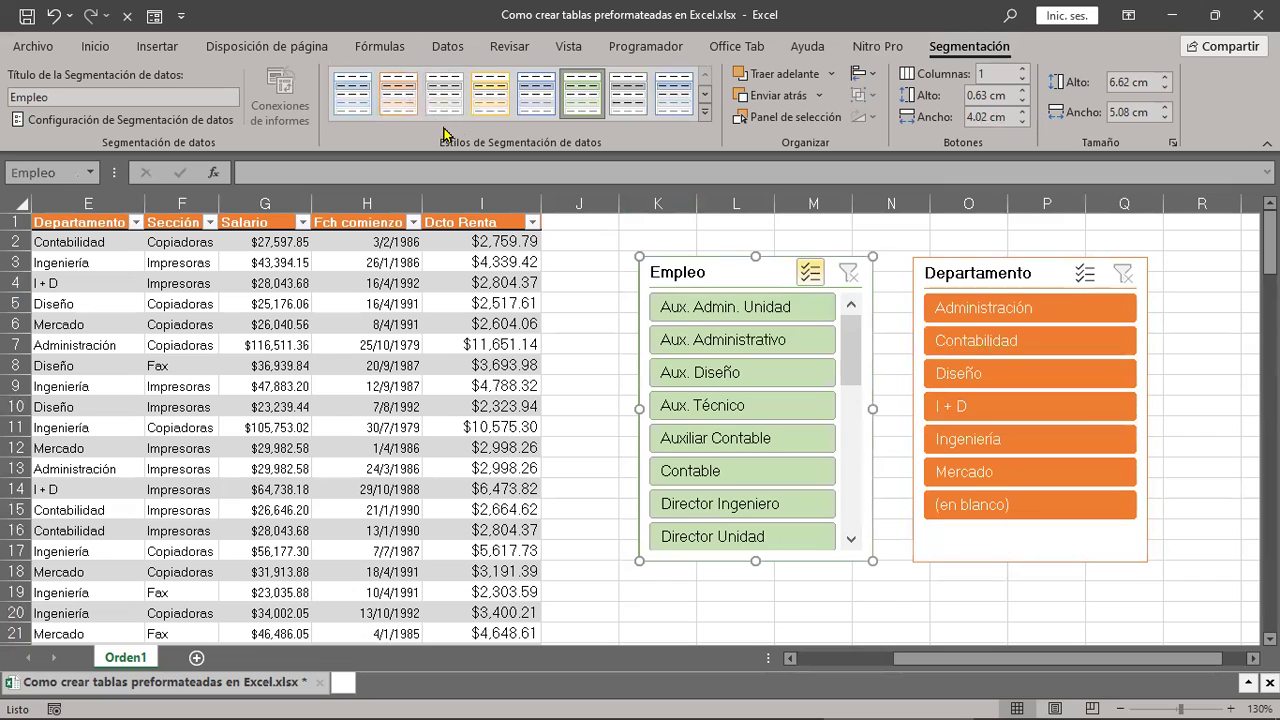
{"action": "left_click", "coordinate": [705, 111]}
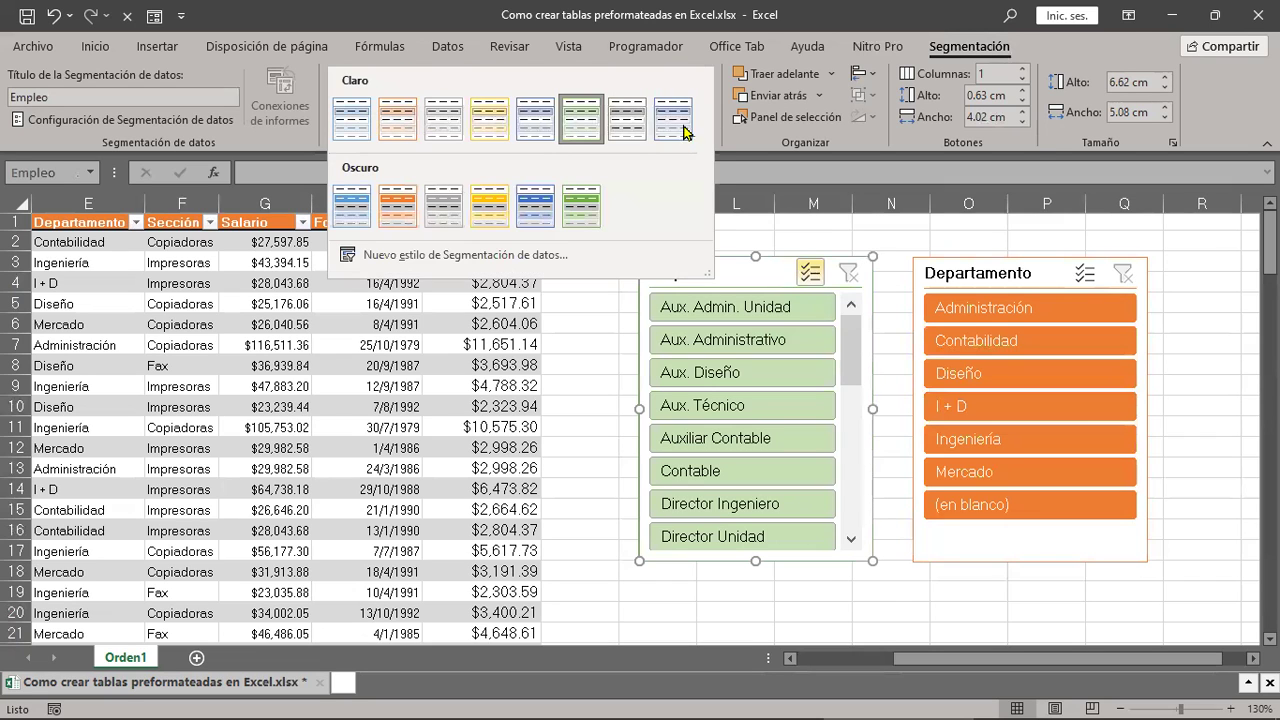
{"action": "left_click", "coordinate": [397, 205]}
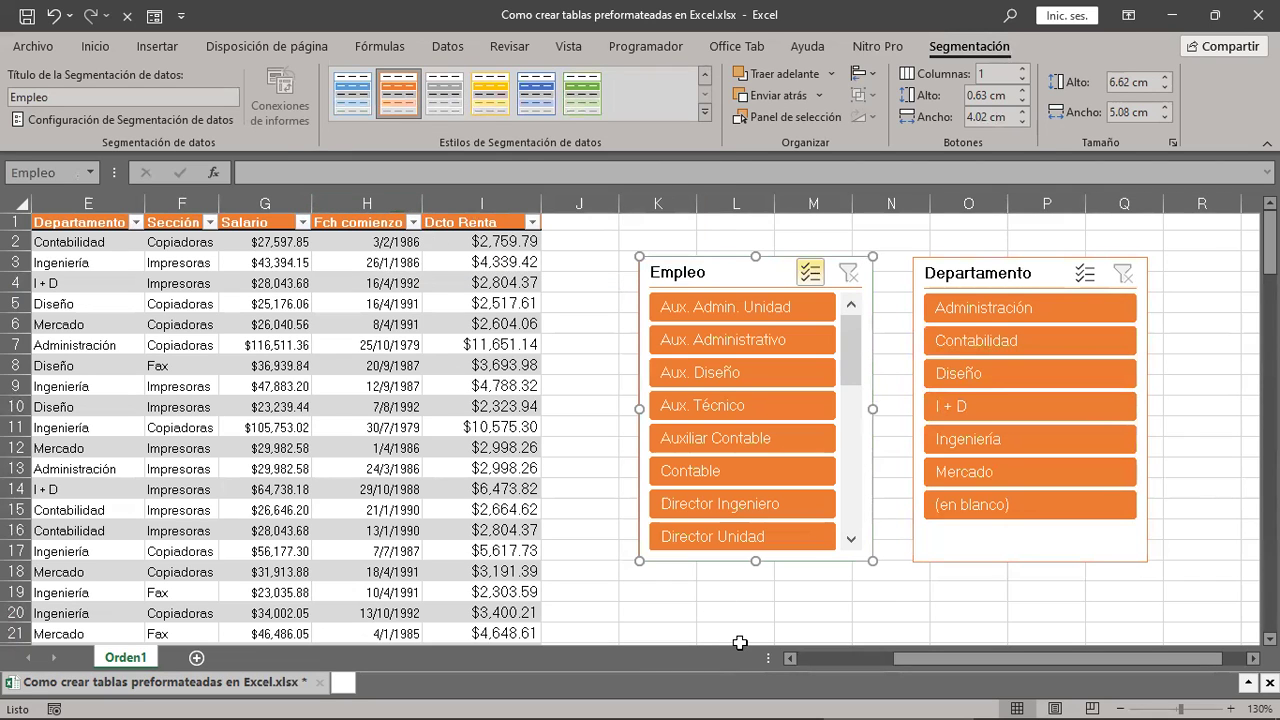
{"action": "scroll", "coordinate": [740, 642], "scroll_direction": "left", "scroll_amount": 5}
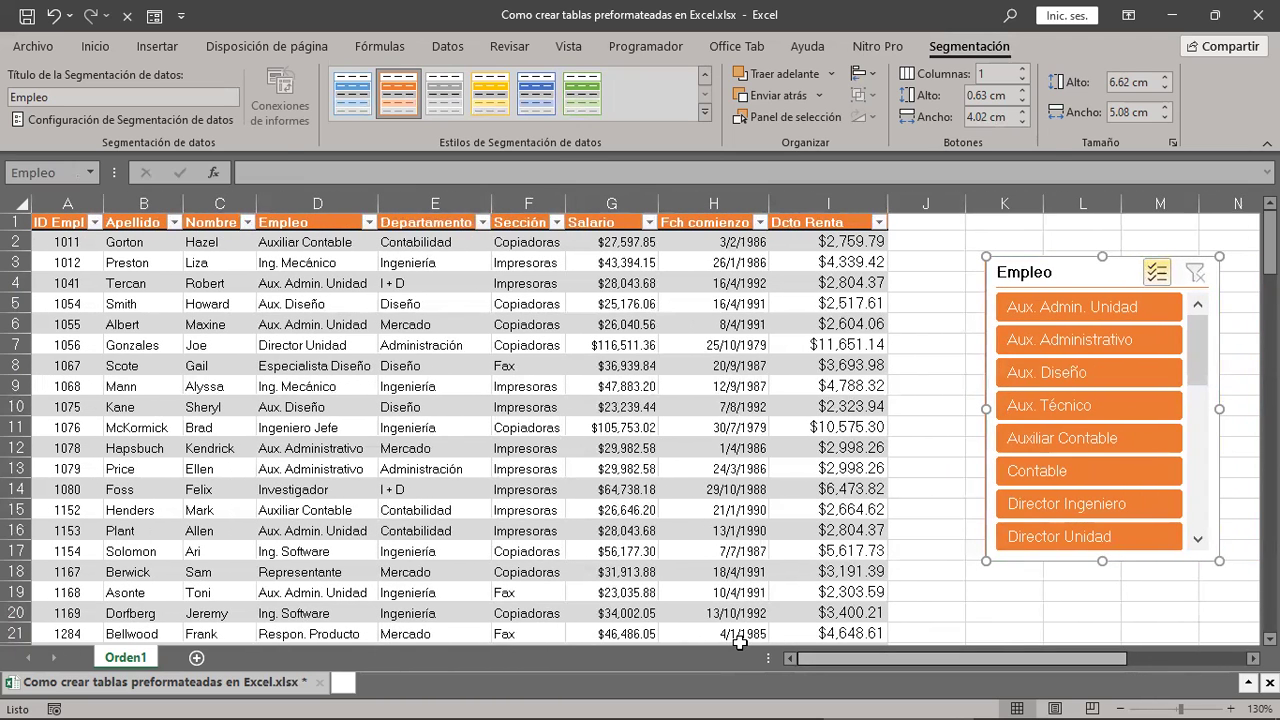
{"action": "scroll", "coordinate": [740, 642], "scroll_direction": "right", "scroll_amount": 2}
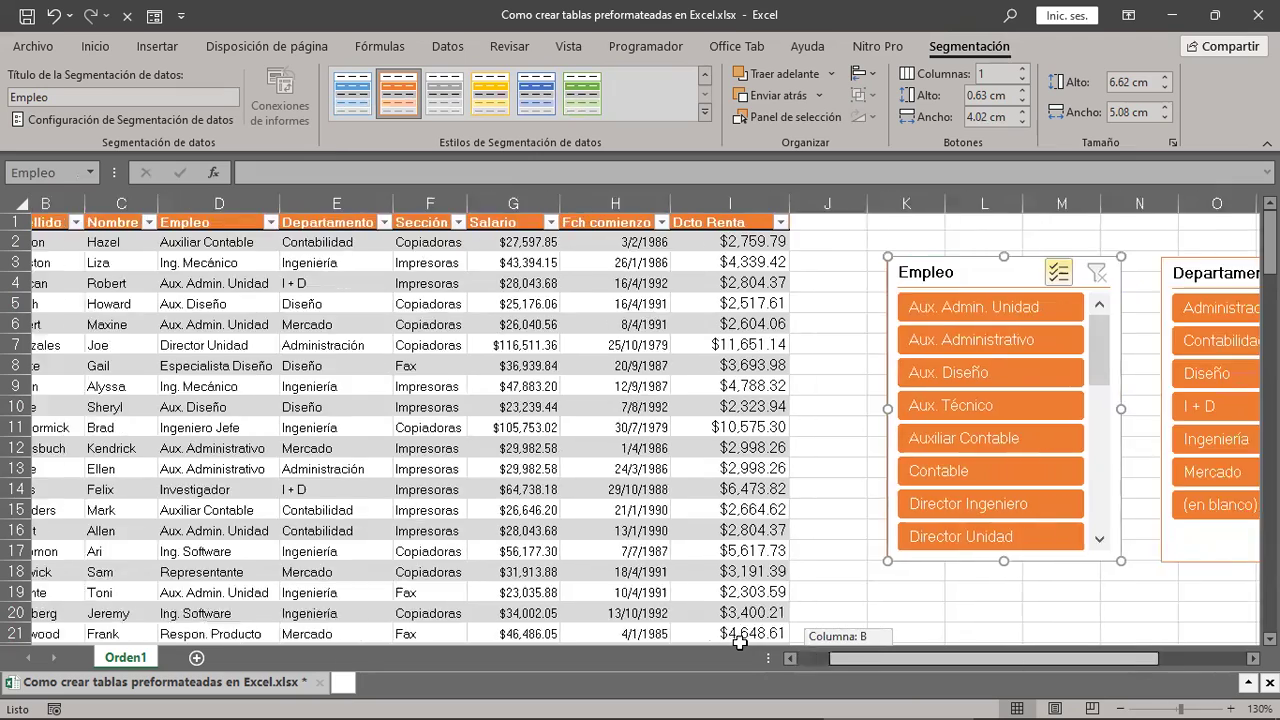
{"action": "scroll", "coordinate": [740, 642], "scroll_direction": "right", "scroll_amount": 2}
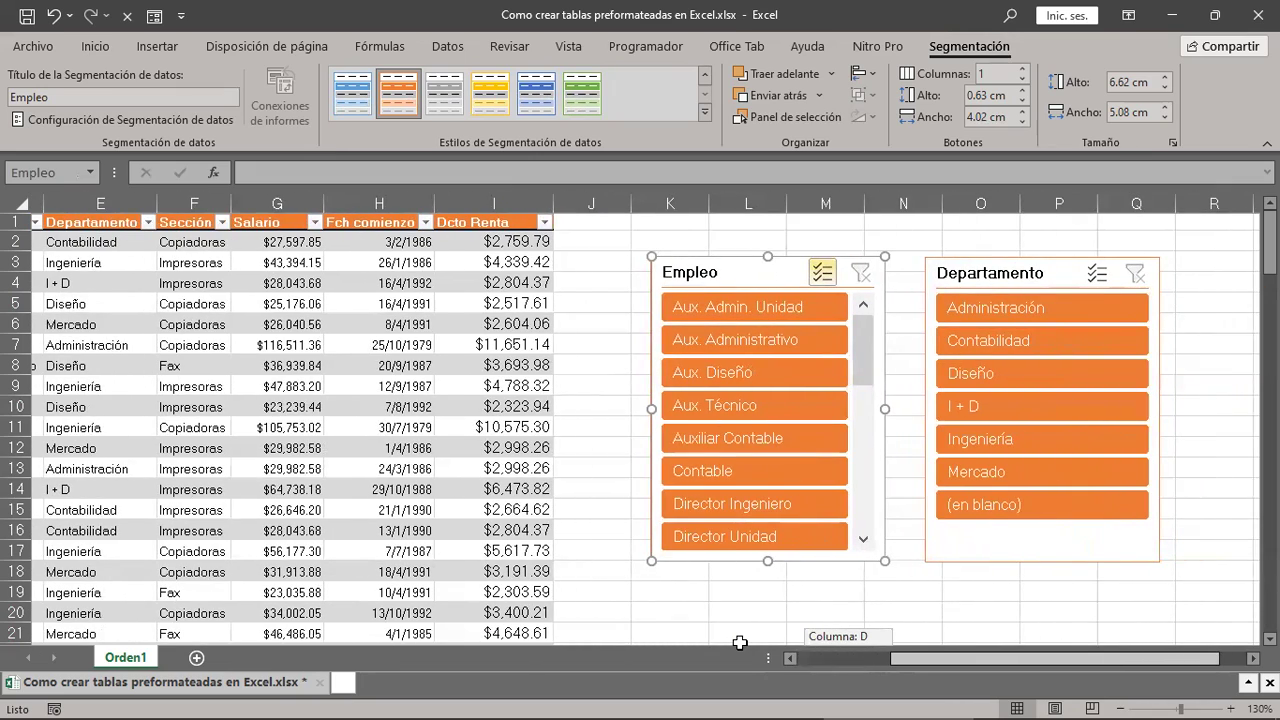
{"action": "scroll", "coordinate": [740, 642], "scroll_direction": "left", "scroll_amount": 4}
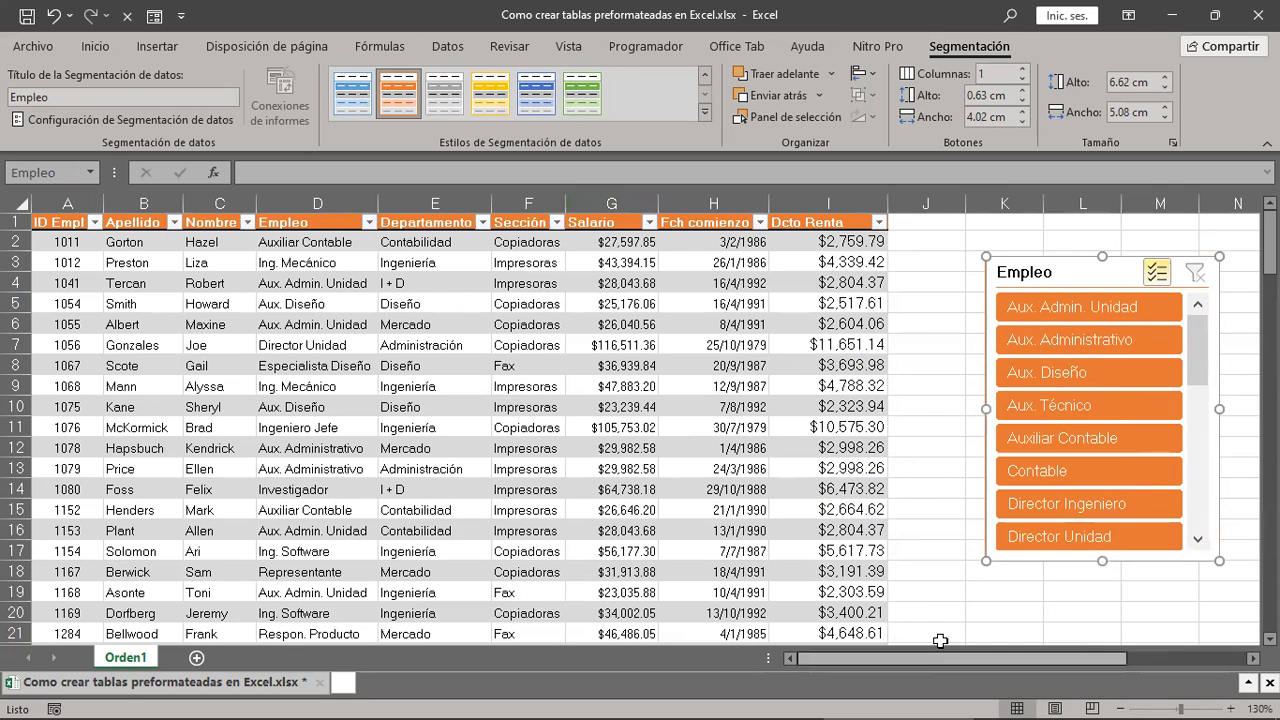
{"action": "scroll", "coordinate": [940, 641], "scroll_direction": "right", "scroll_amount": 4}
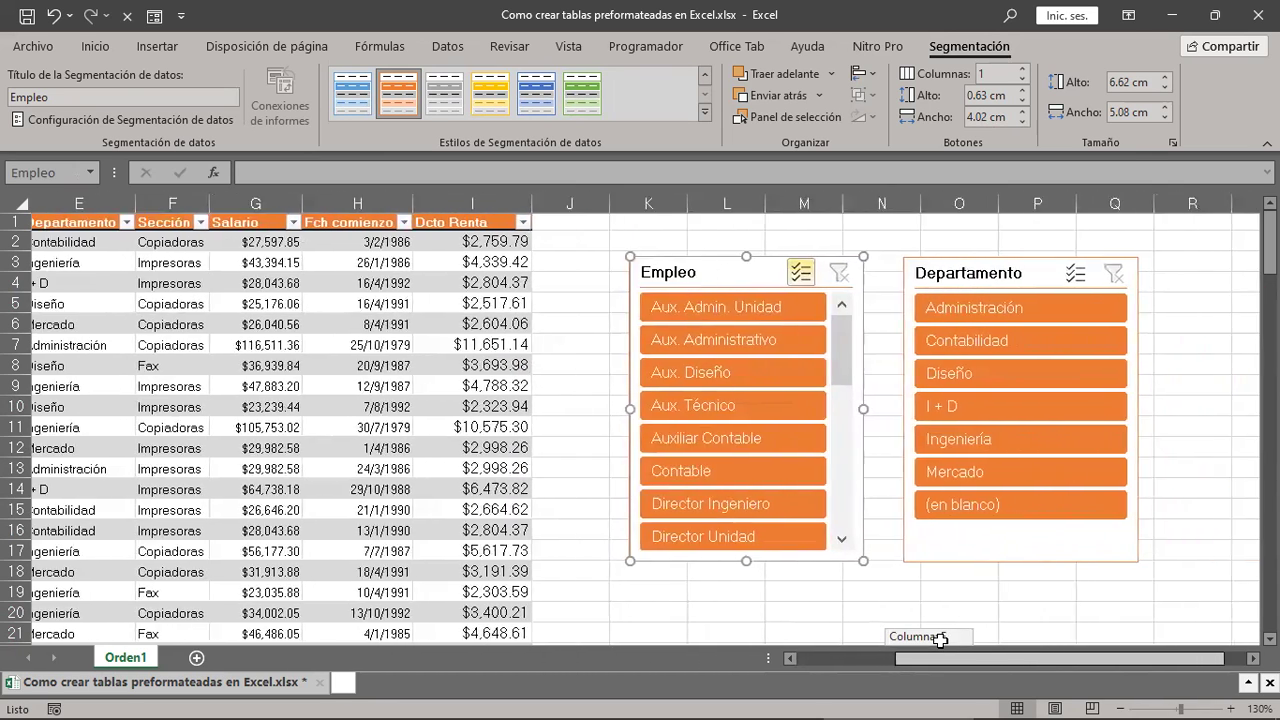
{"action": "left_click_drag", "start_coordinate": [940, 641], "coordinate": [1060, 684]}
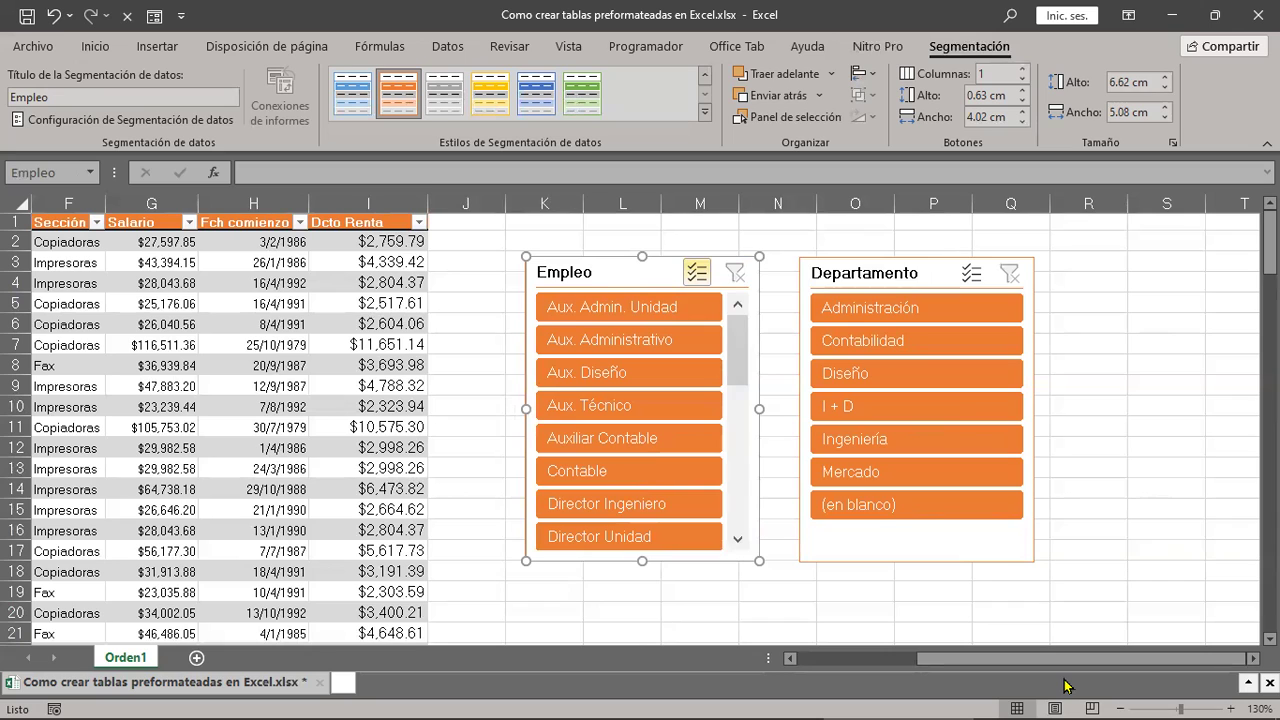
Step: Drag the Departamento slicer further right, widening the gap beside the Empleo slicer
{"action": "mouse_move", "coordinate": [1085, 717]}
{"action": "right_click", "coordinate": [611, 283]}
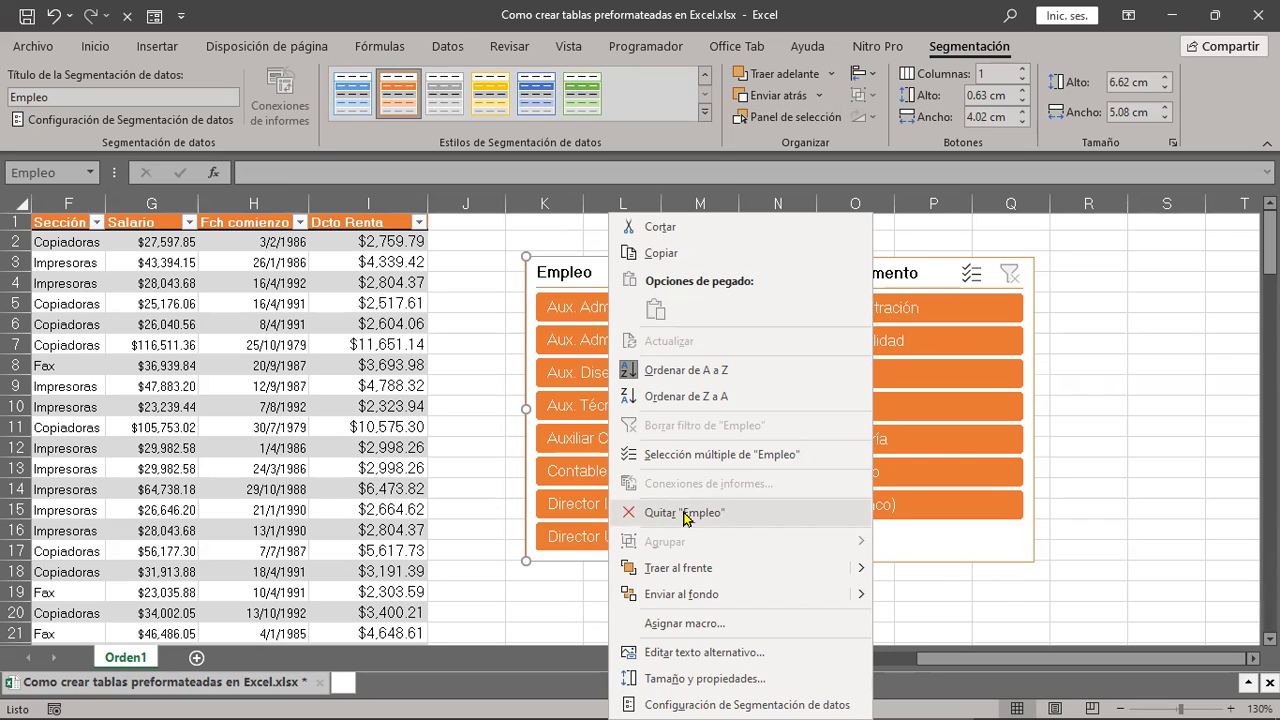
{"action": "left_click", "coordinate": [578, 268]}
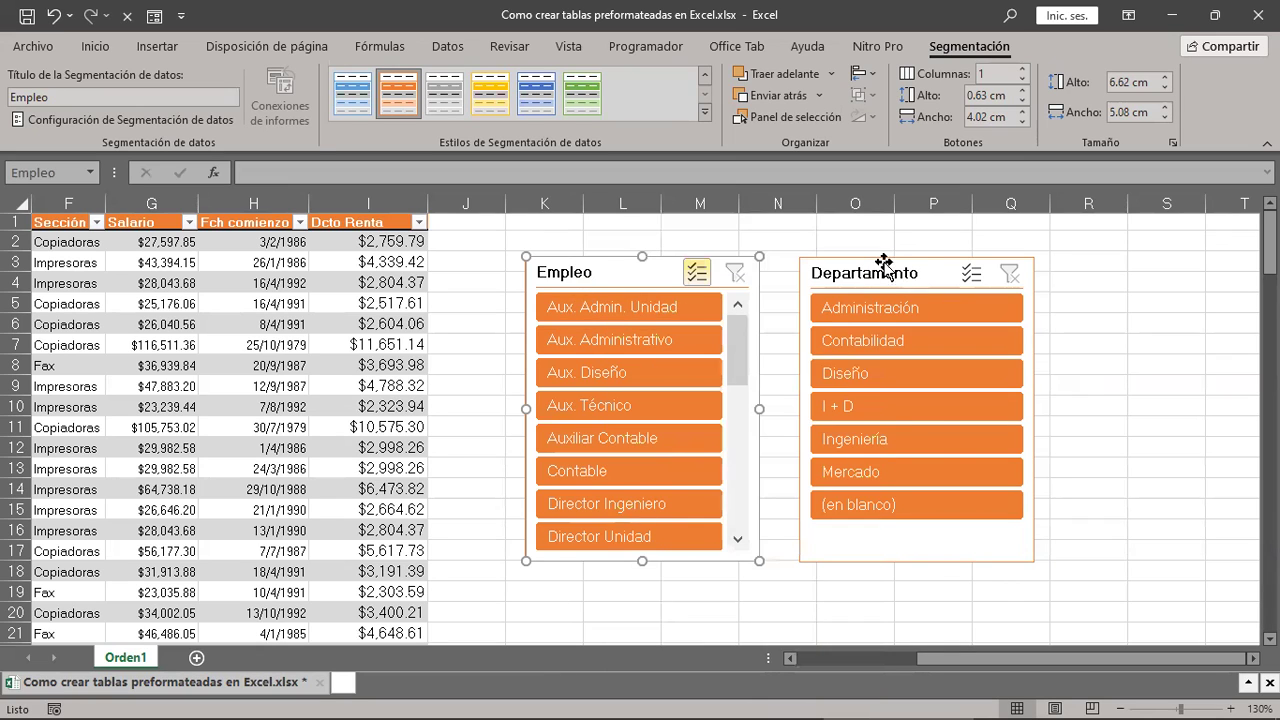
{"action": "left_click_drag", "start_coordinate": [884, 265], "coordinate": [1129, 281]}
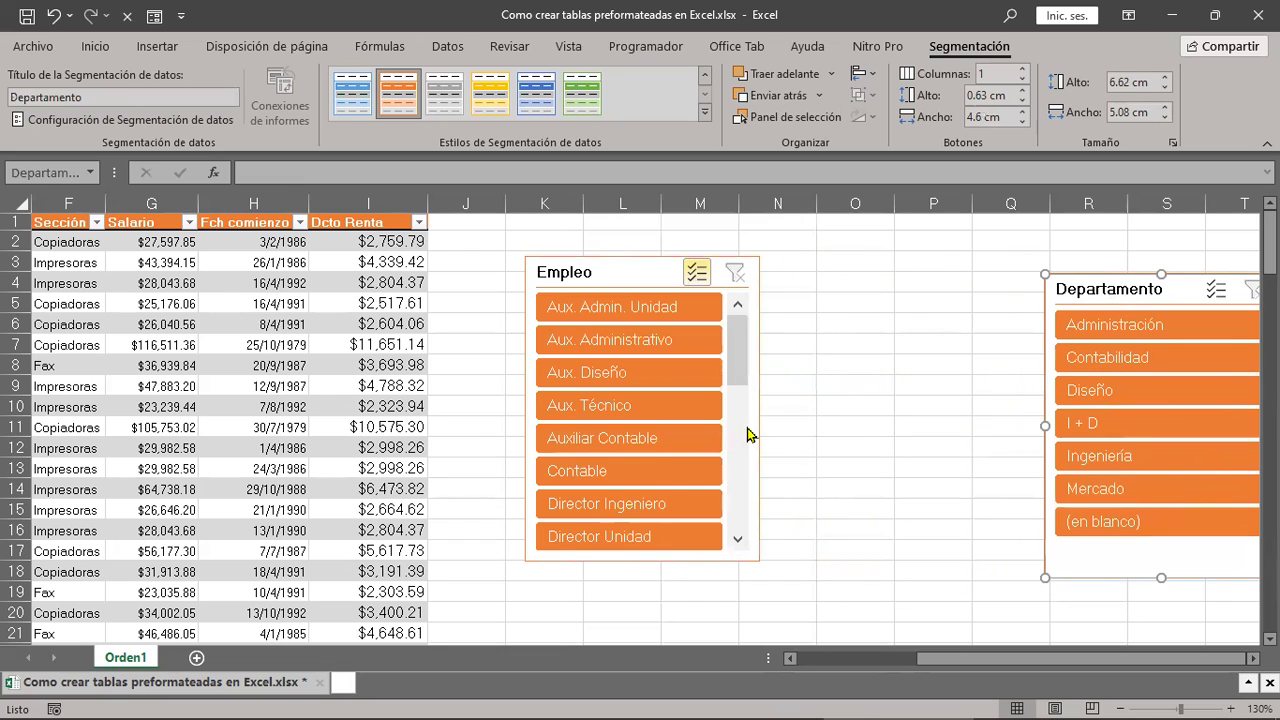
{"action": "left_click_drag", "start_coordinate": [738, 350], "coordinate": [743, 485]}
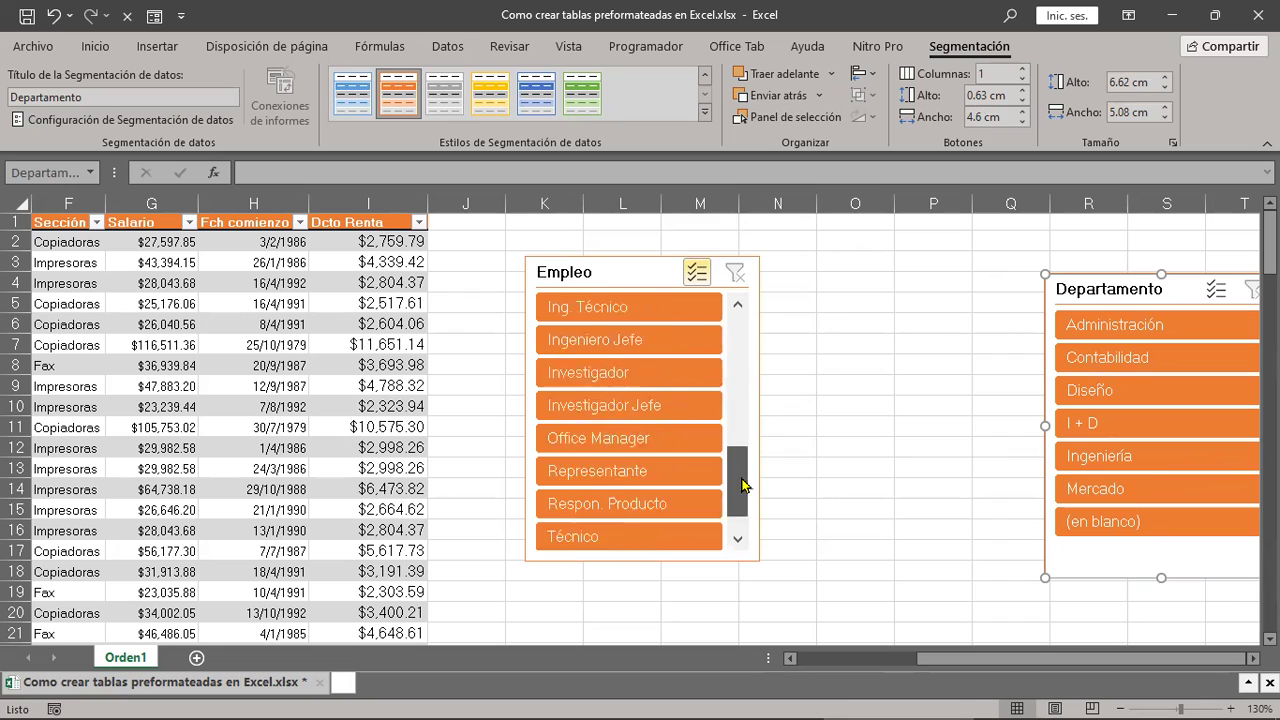
{"action": "left_click_drag", "start_coordinate": [743, 485], "coordinate": [746, 318]}
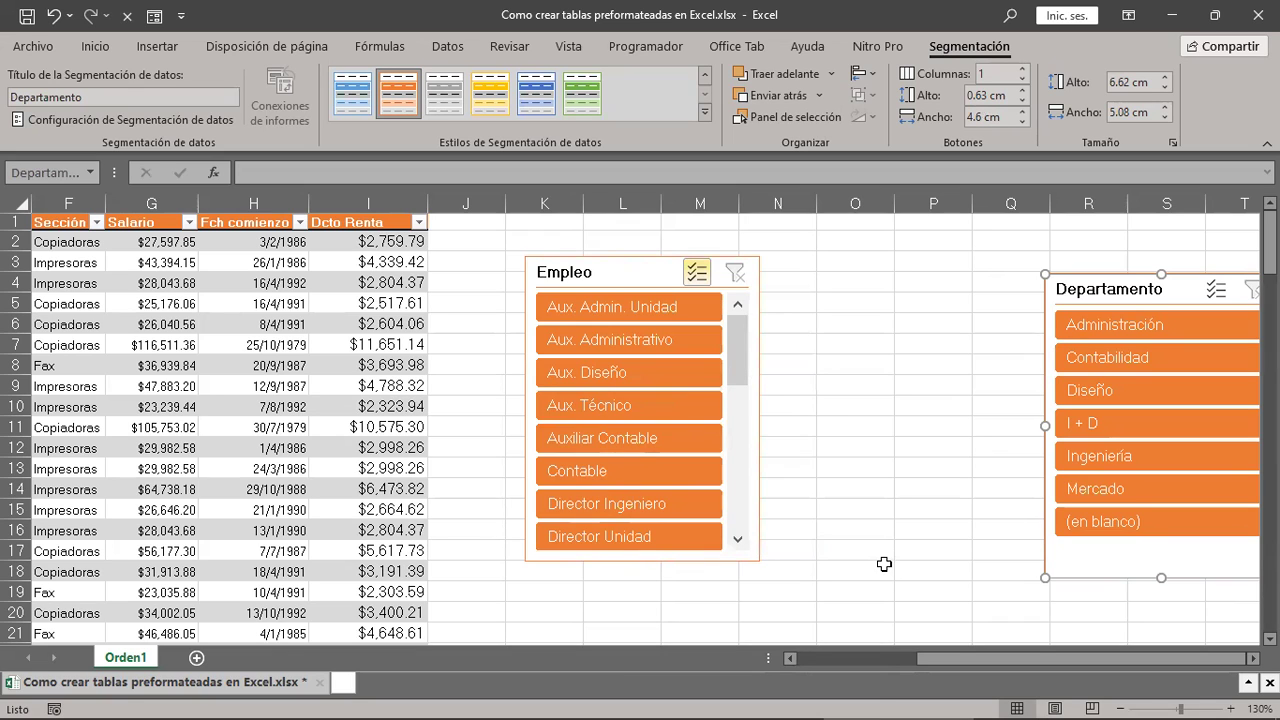
Step: Stretch the Empleo slicer taller, to about 8.13 cm
{"action": "left_click", "coordinate": [644, 276]}
{"action": "left_click_drag", "start_coordinate": [642, 561], "coordinate": [649, 630]}
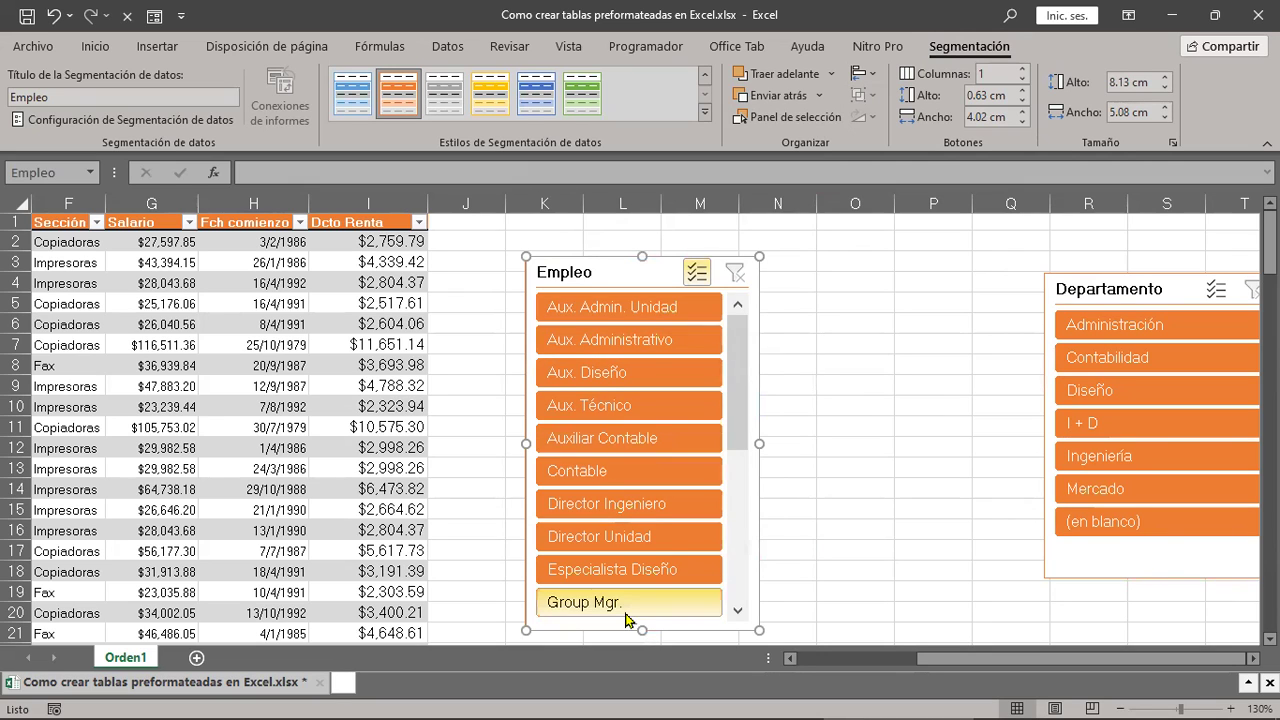
Step: Set the Empleo slicer to 3 button columns and resize it to 6.05 × 9.73 cm
{"action": "left_click", "coordinate": [1022, 72]}
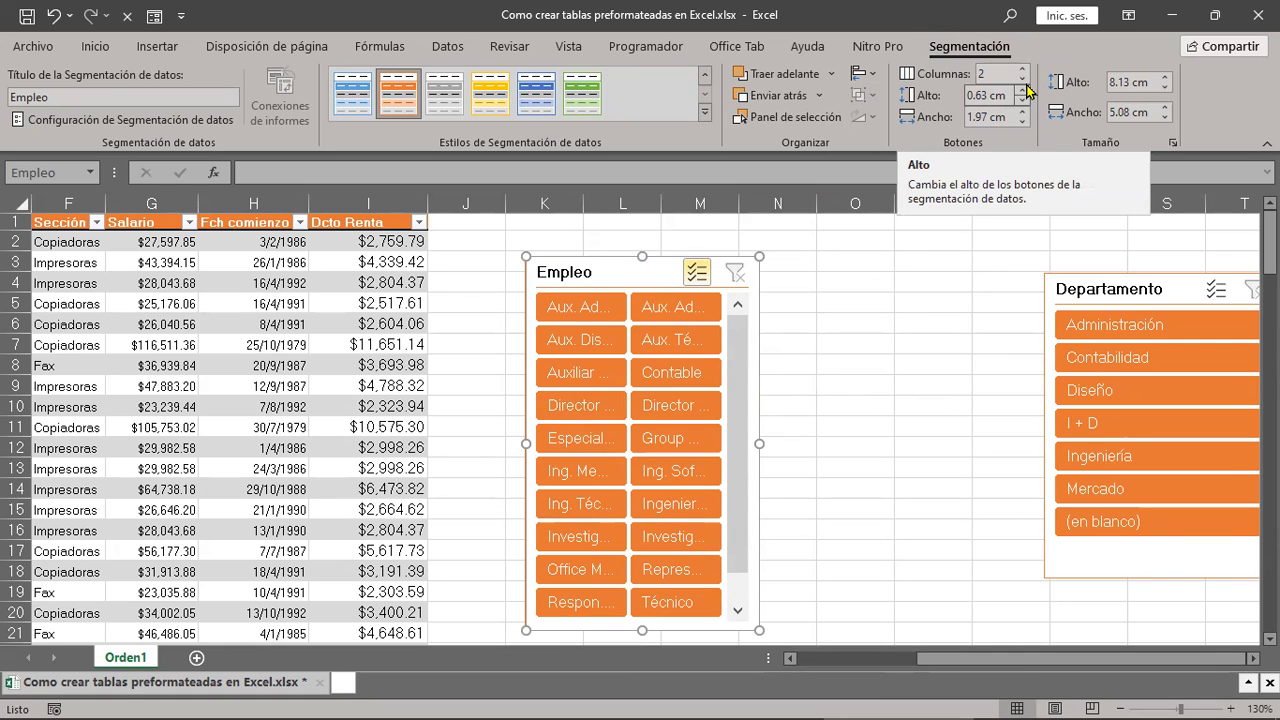
{"action": "left_click", "coordinate": [1025, 69]}
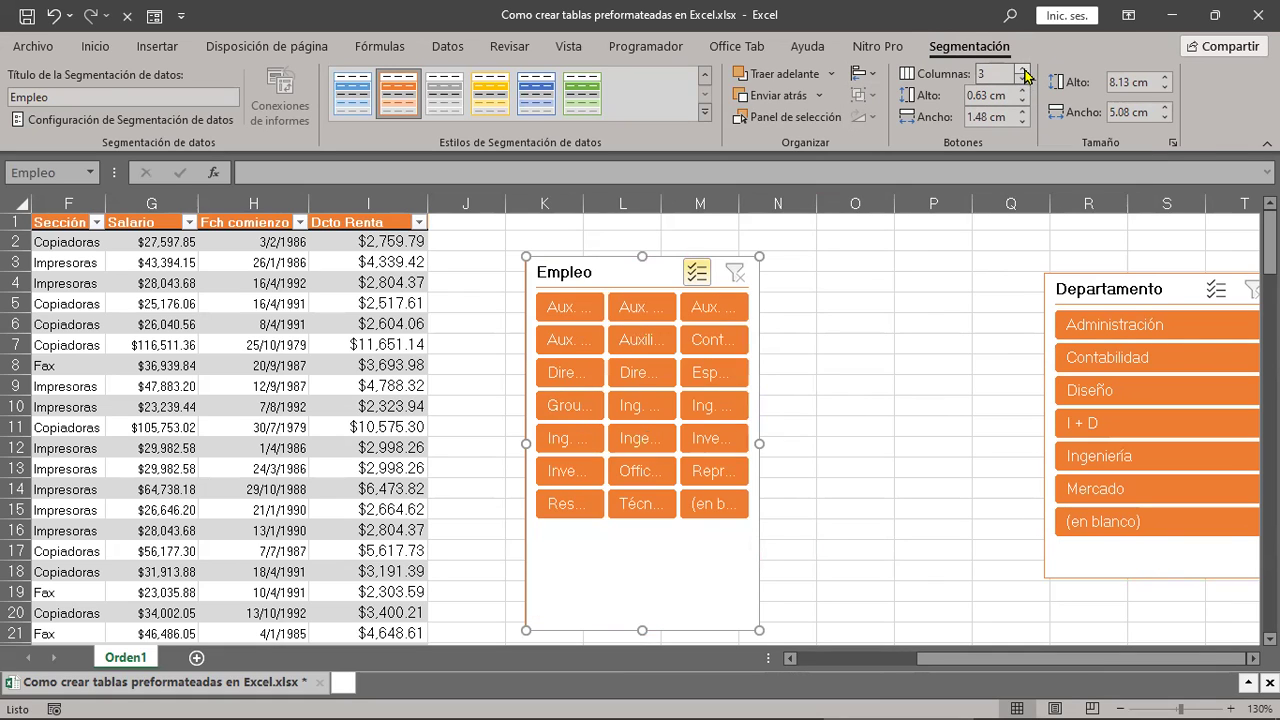
{"action": "left_click_drag", "start_coordinate": [645, 627], "coordinate": [656, 533]}
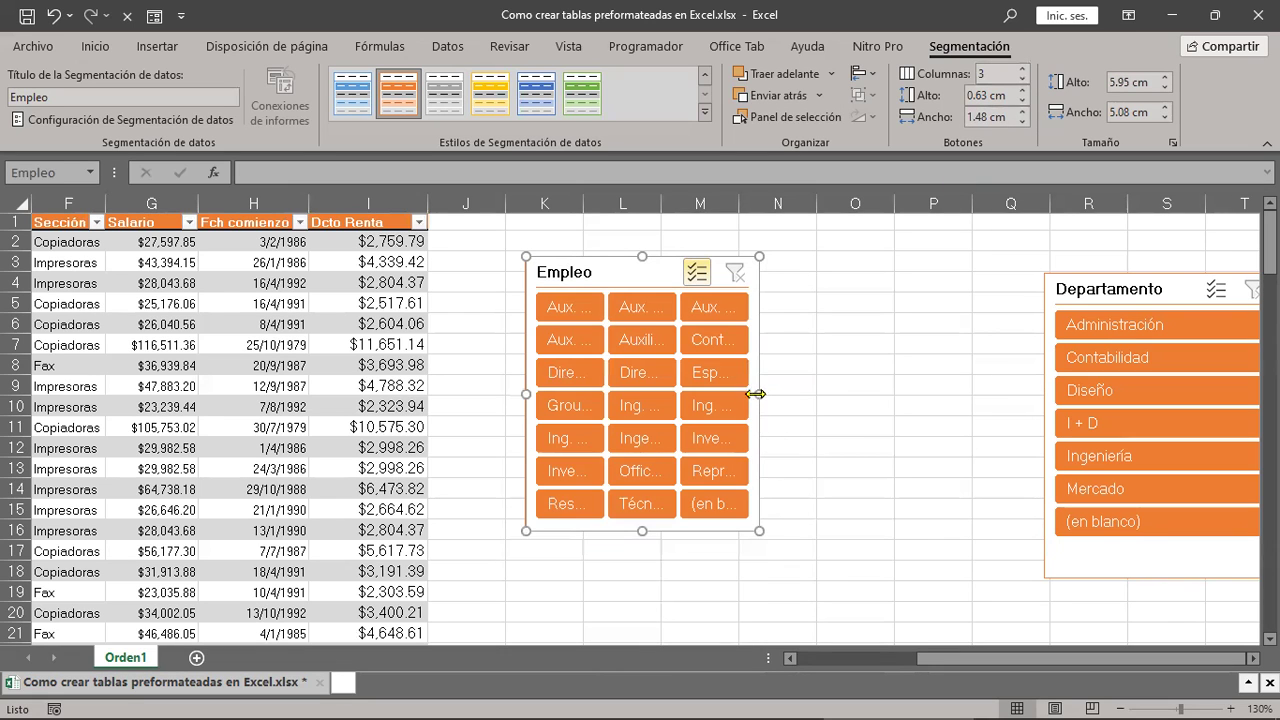
{"action": "left_click_drag", "start_coordinate": [760, 400], "coordinate": [937, 412]}
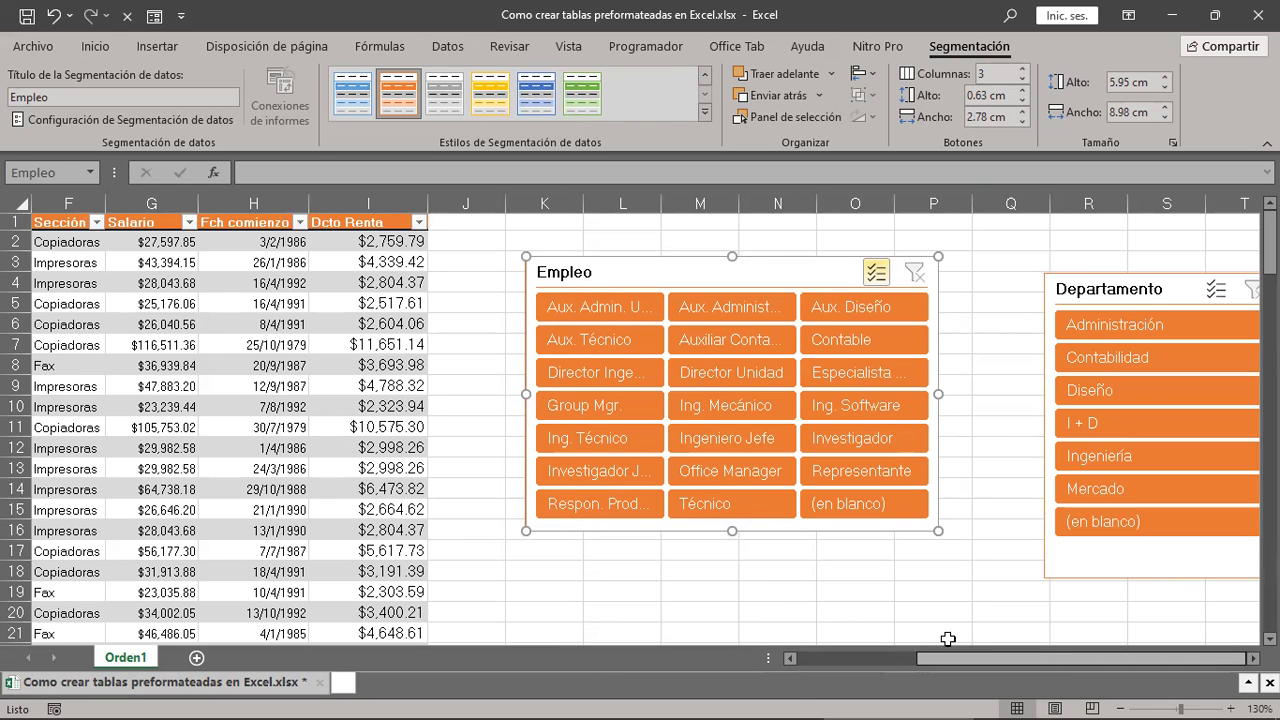
{"action": "left_click_drag", "start_coordinate": [948, 639], "coordinate": [948, 638]}
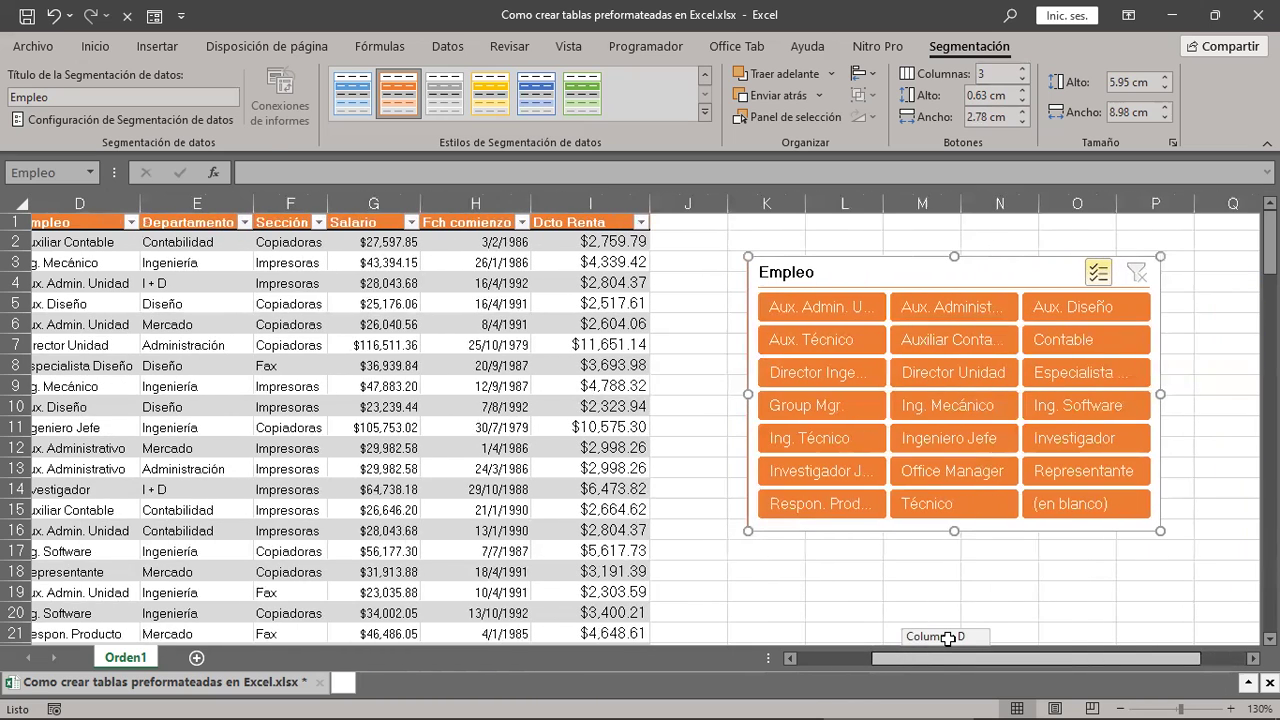
{"action": "scroll", "coordinate": [948, 638], "scroll_direction": "left", "scroll_amount": 1}
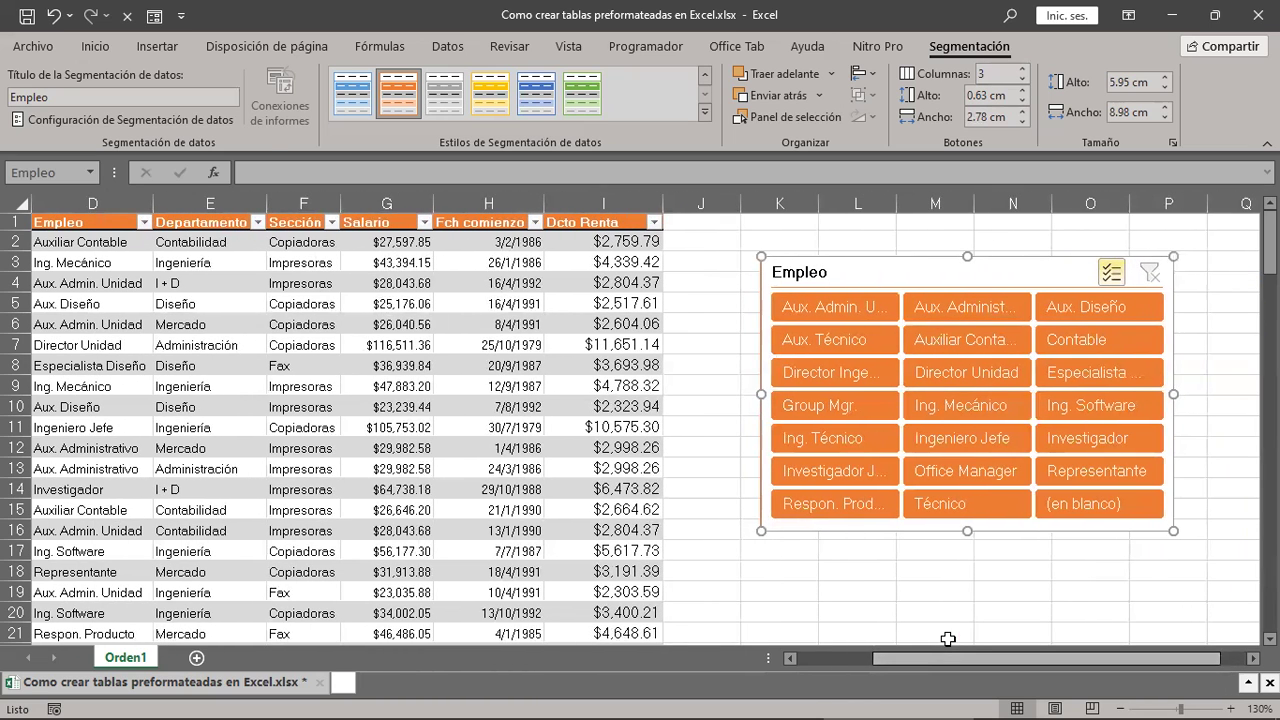
{"action": "mouse_move", "coordinate": [967, 531]}
{"action": "left_mouse_down"}
{"action": "mouse_move", "coordinate": [967, 601]}
{"action": "mouse_move", "coordinate": [963, 535]}
{"action": "left_mouse_up"}
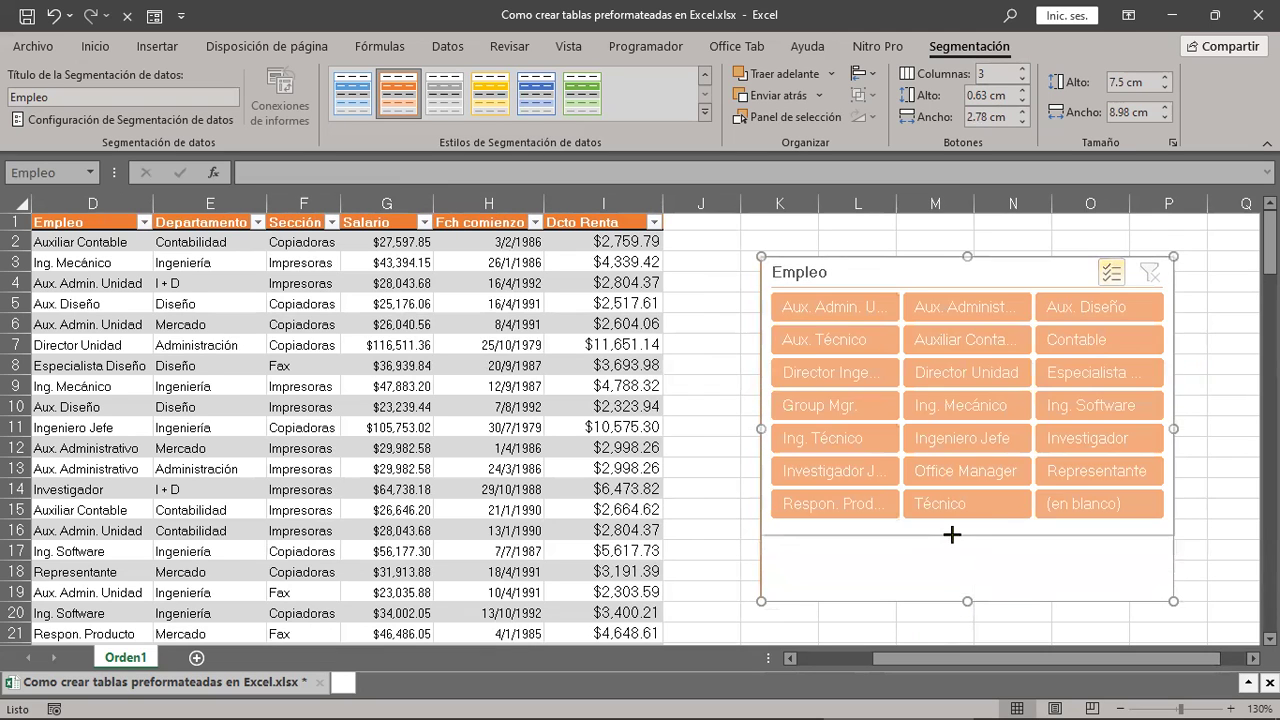
{"action": "left_click_drag", "start_coordinate": [1173, 396], "coordinate": [1208, 398]}
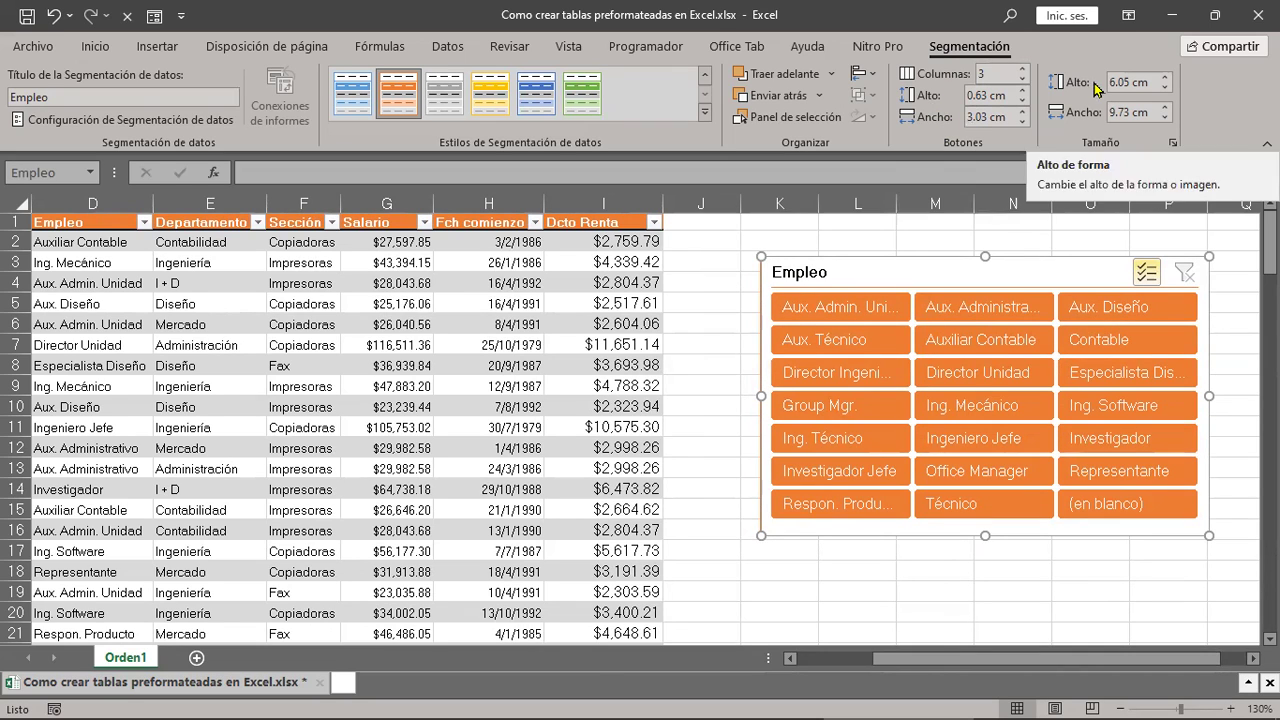
Step: Set the Empleo slicer buttons to 0.6 cm high and the slicer to 6.2 cm high
{"action": "left_click", "coordinate": [1020, 107]}
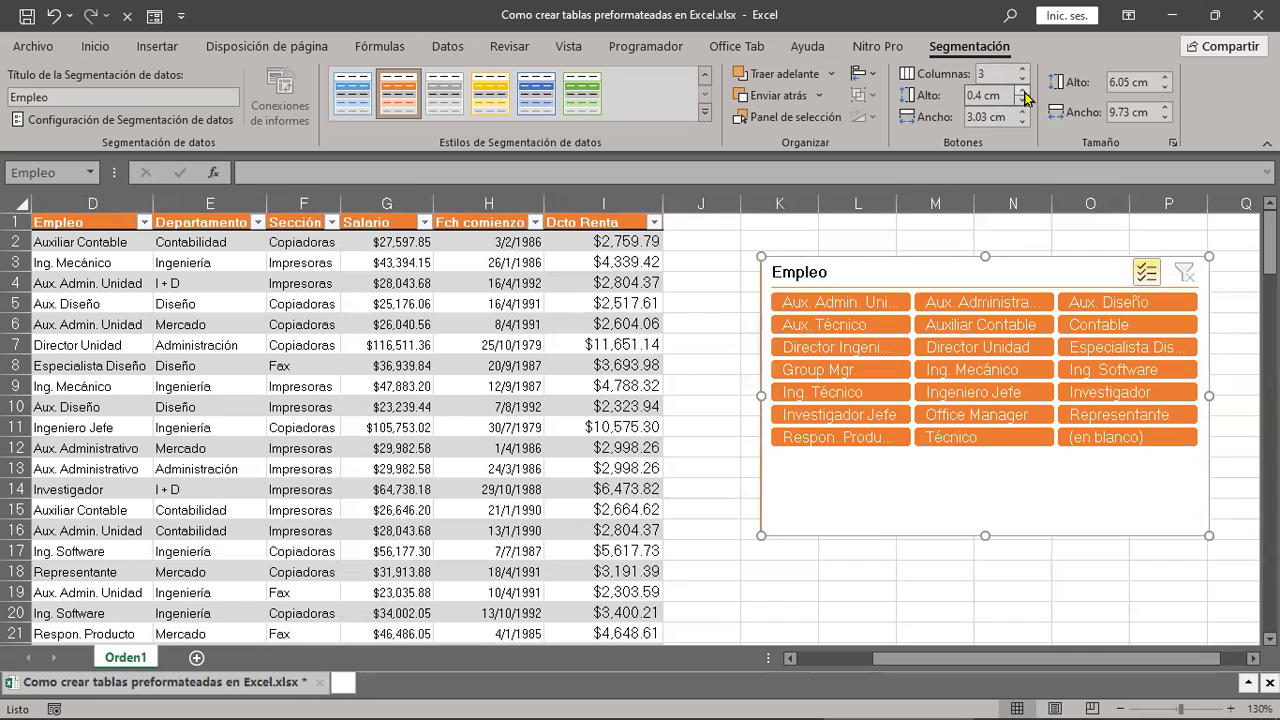
{"action": "left_click", "coordinate": [1022, 89]}
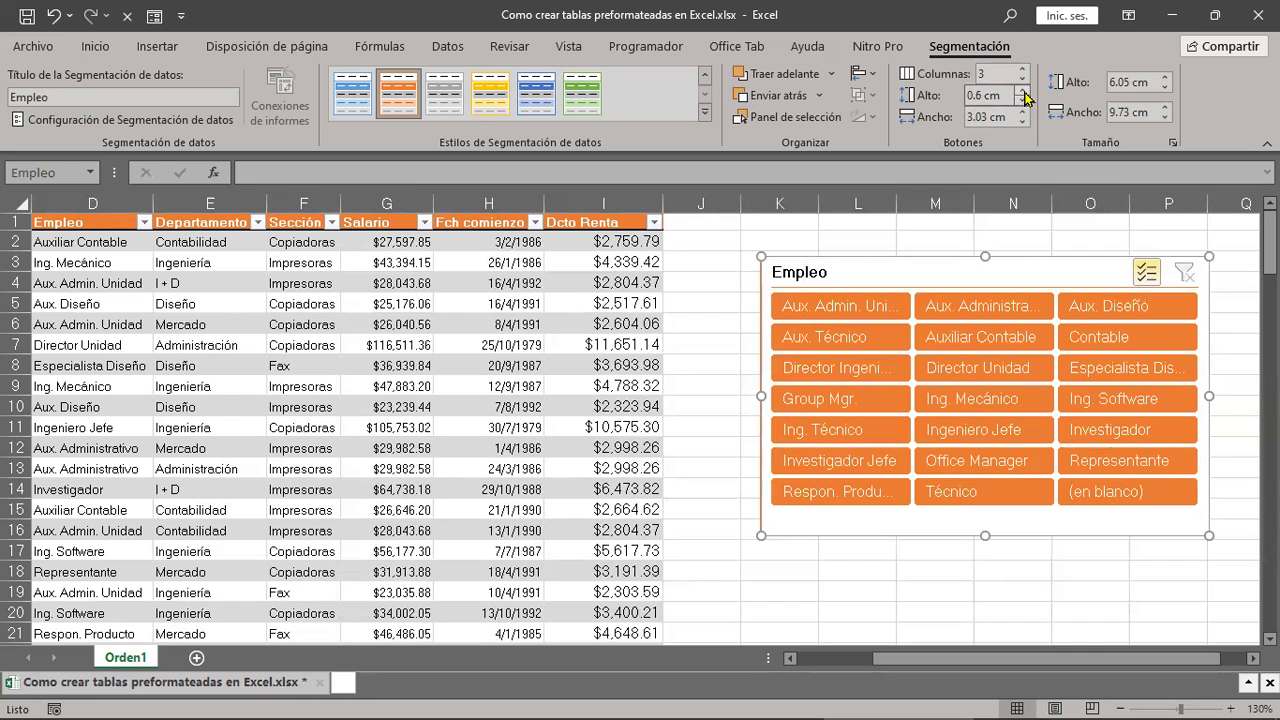
{"action": "left_click", "coordinate": [1166, 89]}
{"action": "left_click", "coordinate": [1166, 89]}
{"action": "left_click", "coordinate": [1166, 89]}
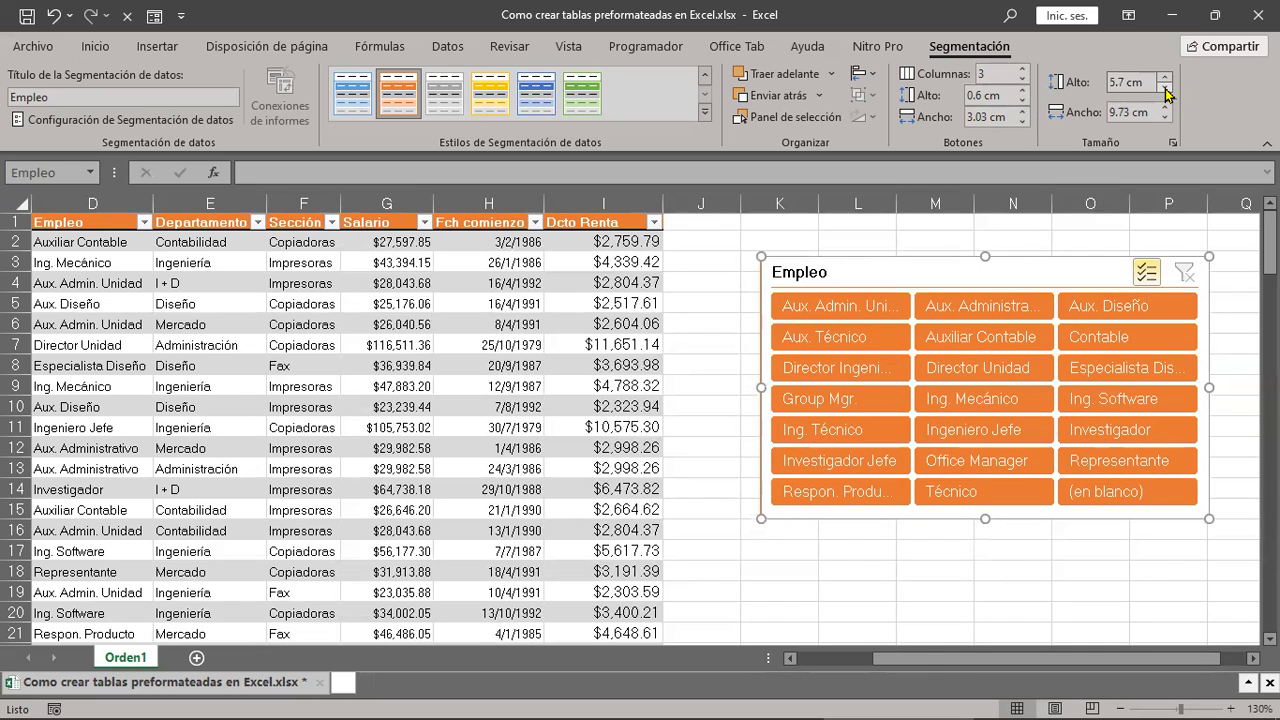
{"action": "left_click", "coordinate": [1165, 78]}
{"action": "left_click", "coordinate": [1165, 78]}
{"action": "left_click", "coordinate": [1165, 78]}
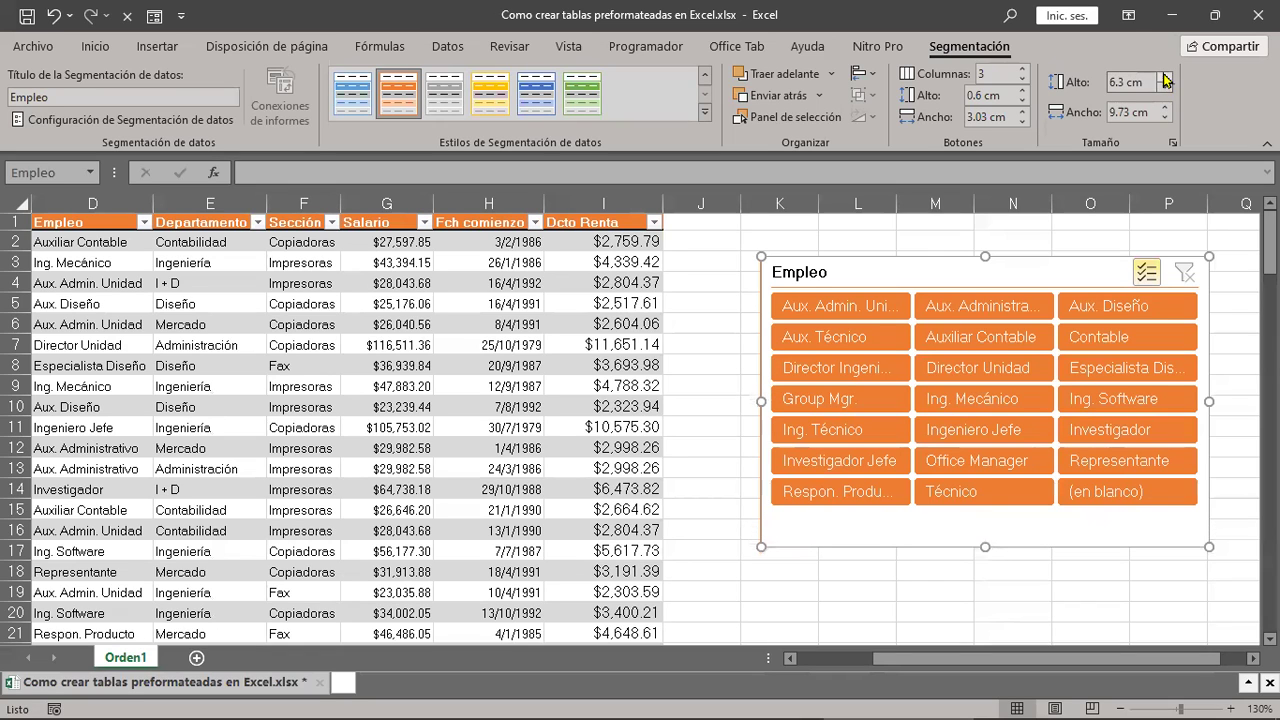
{"action": "left_click", "coordinate": [1166, 89]}
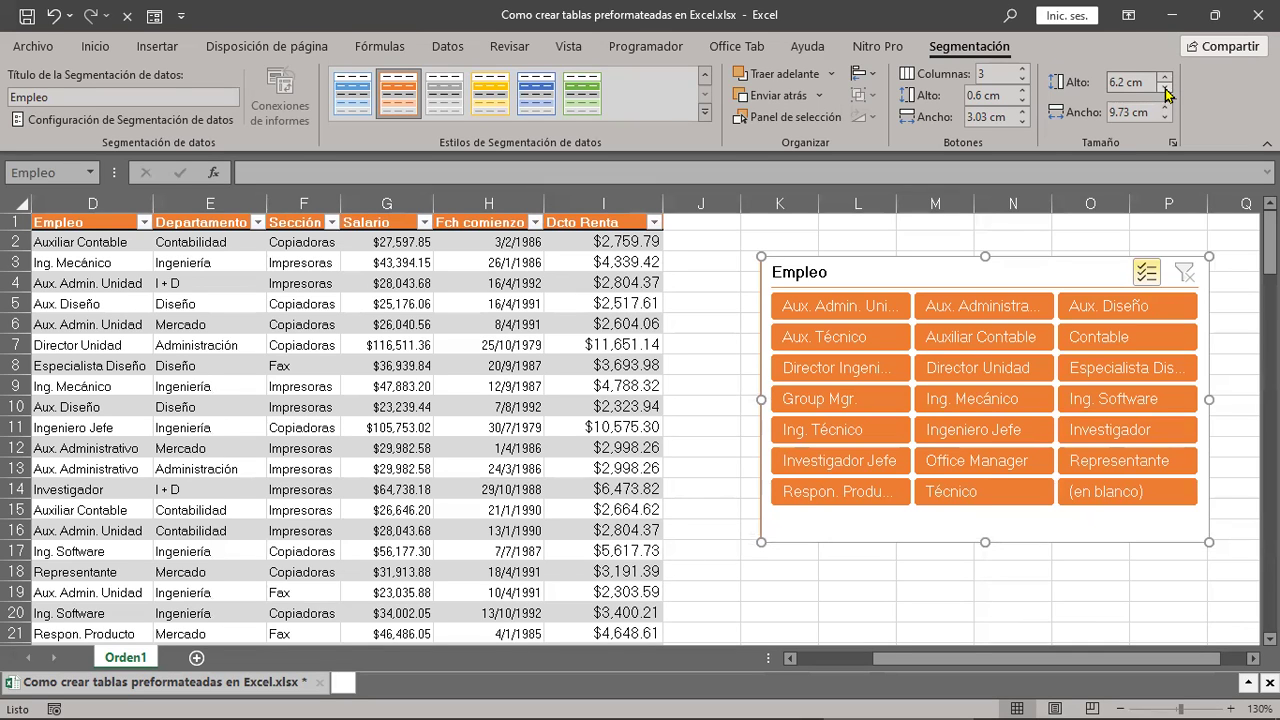
{"action": "left_click", "coordinate": [302, 345]}
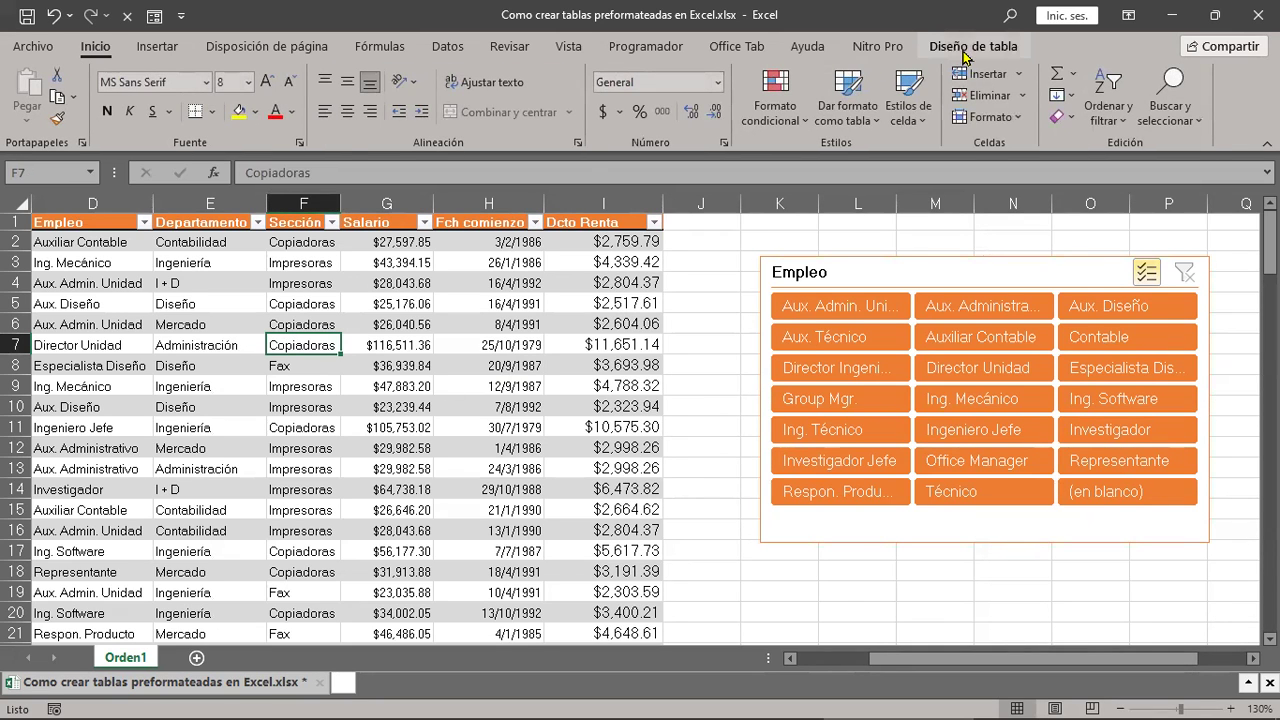
Step: Show the Diseño de tabla settings, where the employee table is named Tabla1
{"action": "left_click", "coordinate": [965, 50]}
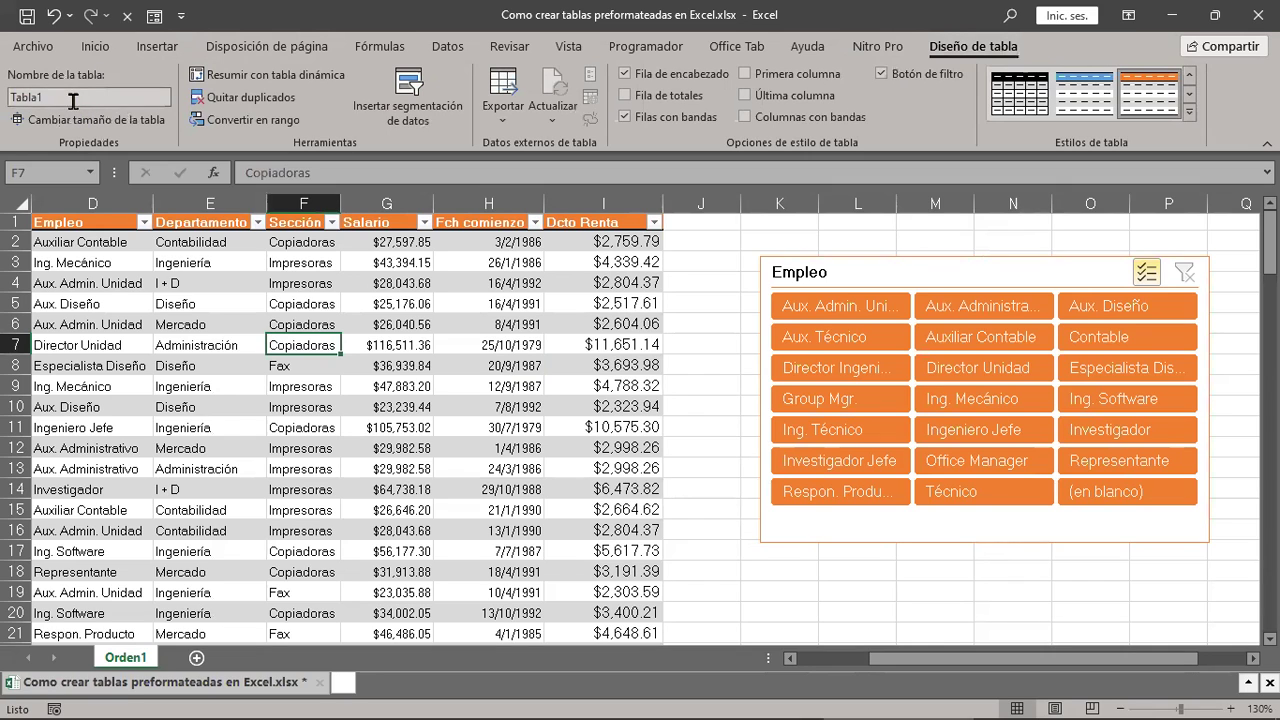
{"action": "left_click", "coordinate": [505, 350]}
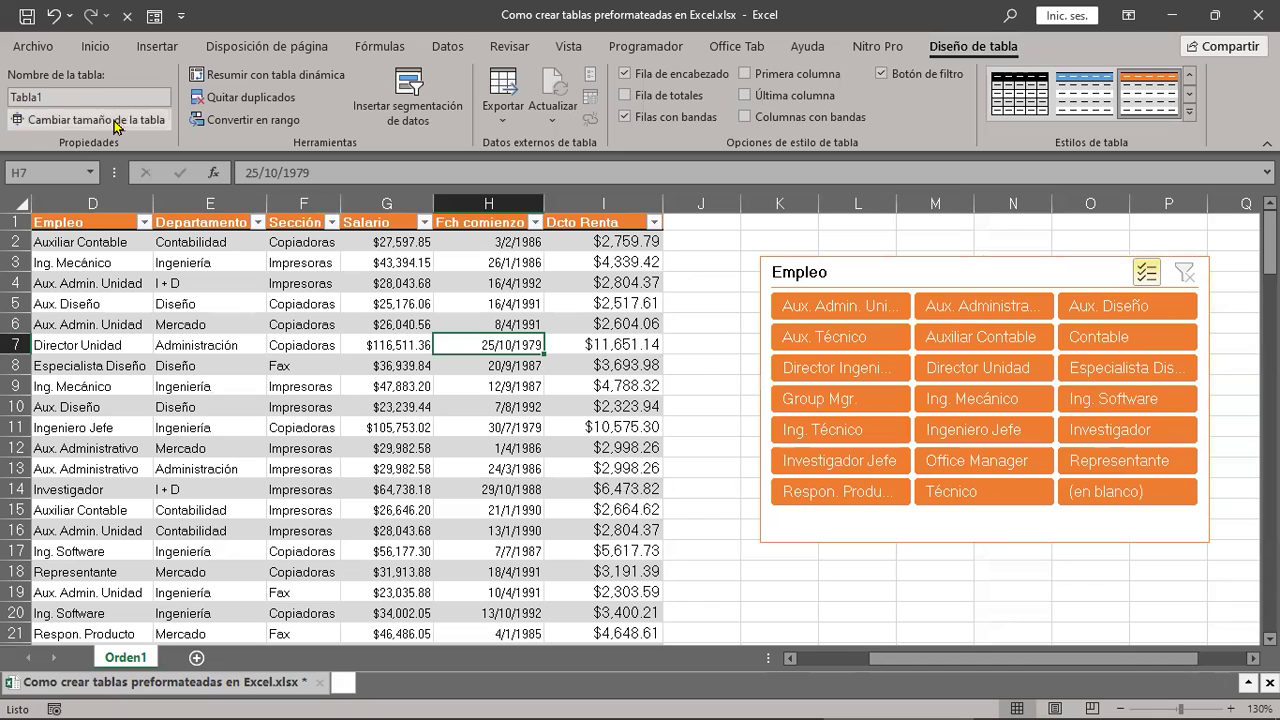
{"action": "left_click", "coordinate": [228, 412]}
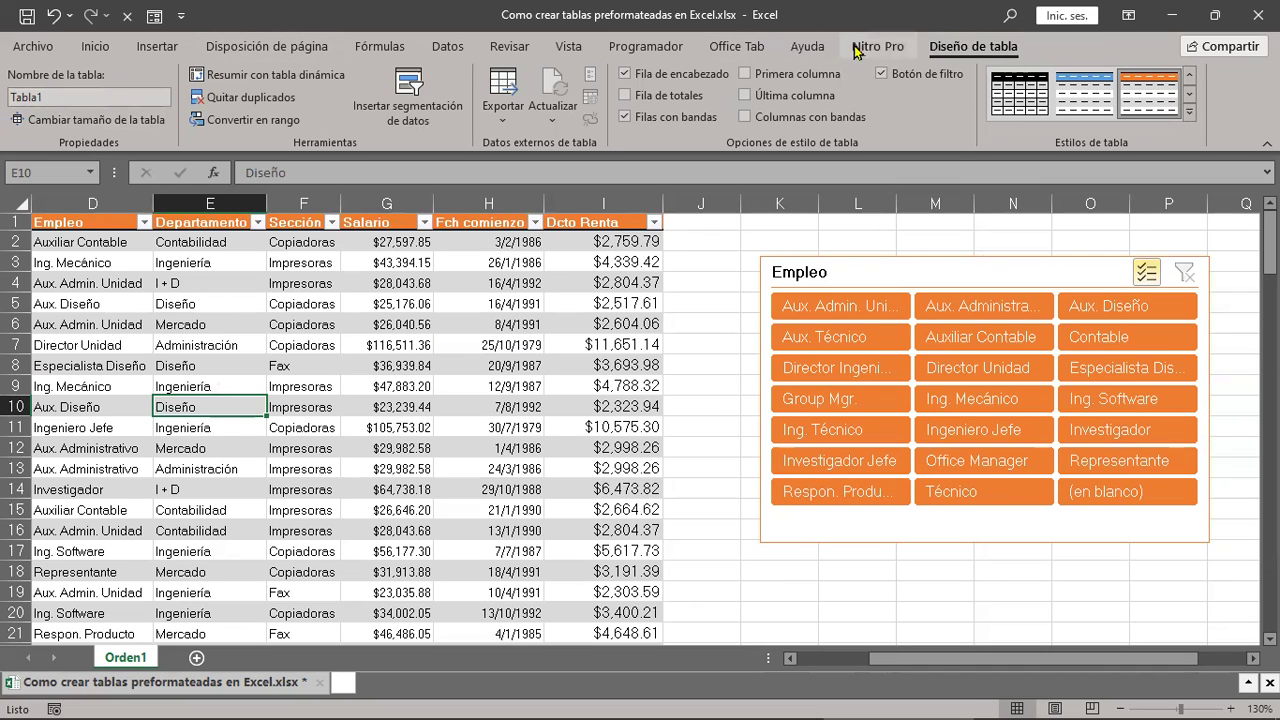
{"action": "left_click", "coordinate": [422, 308]}
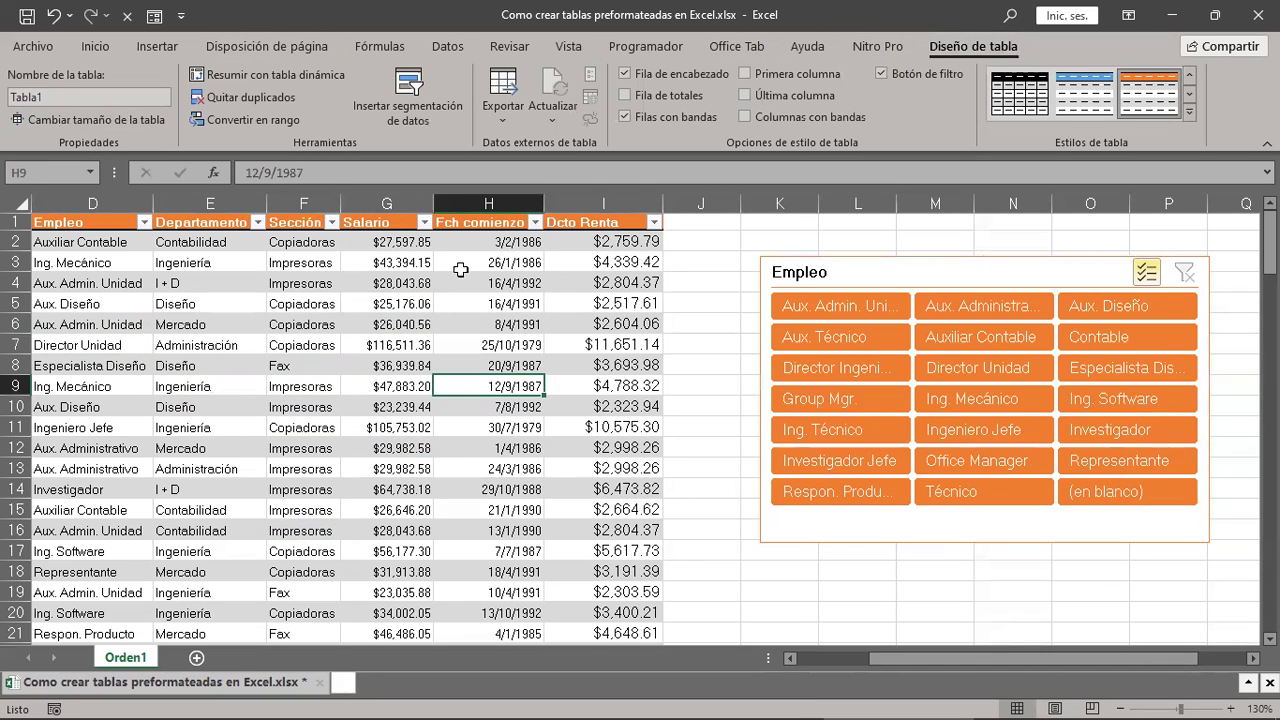
{"action": "left_click", "coordinate": [380, 468]}
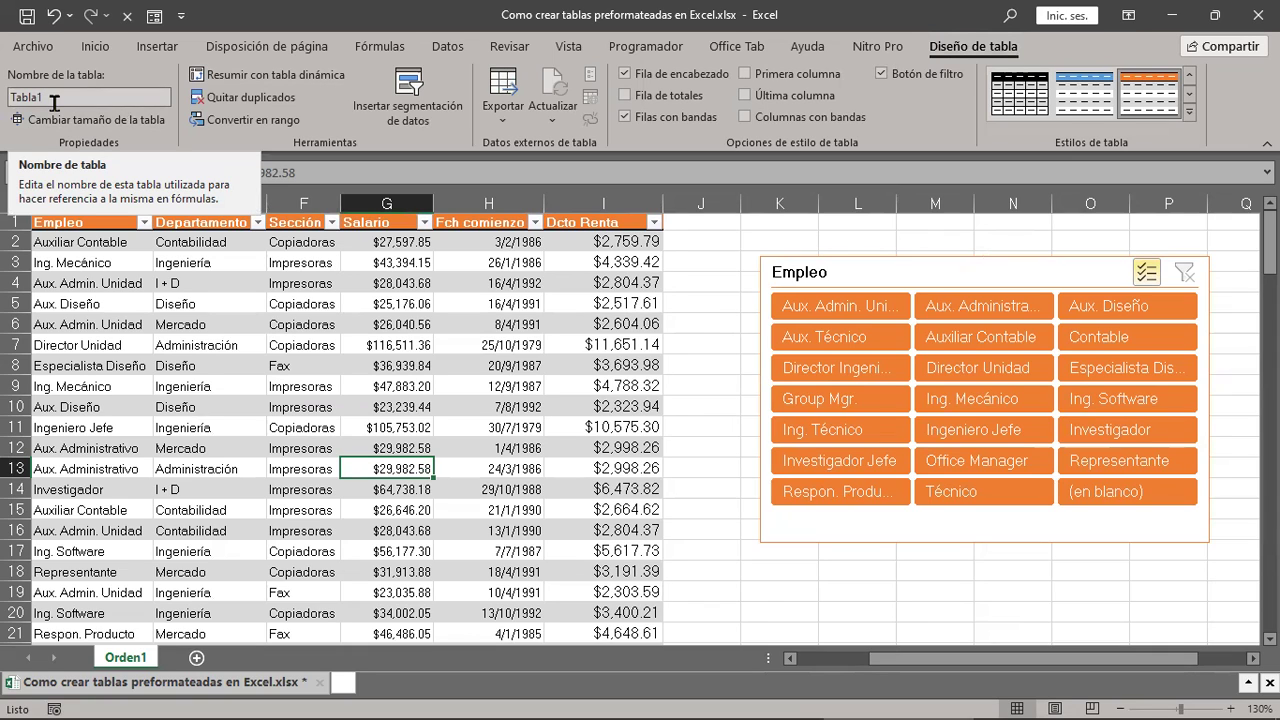
Step: Replace the table name Tabla1 with TablaSueldos in the Nombre de la tabla box
{"action": "left_click", "coordinate": [54, 102]}
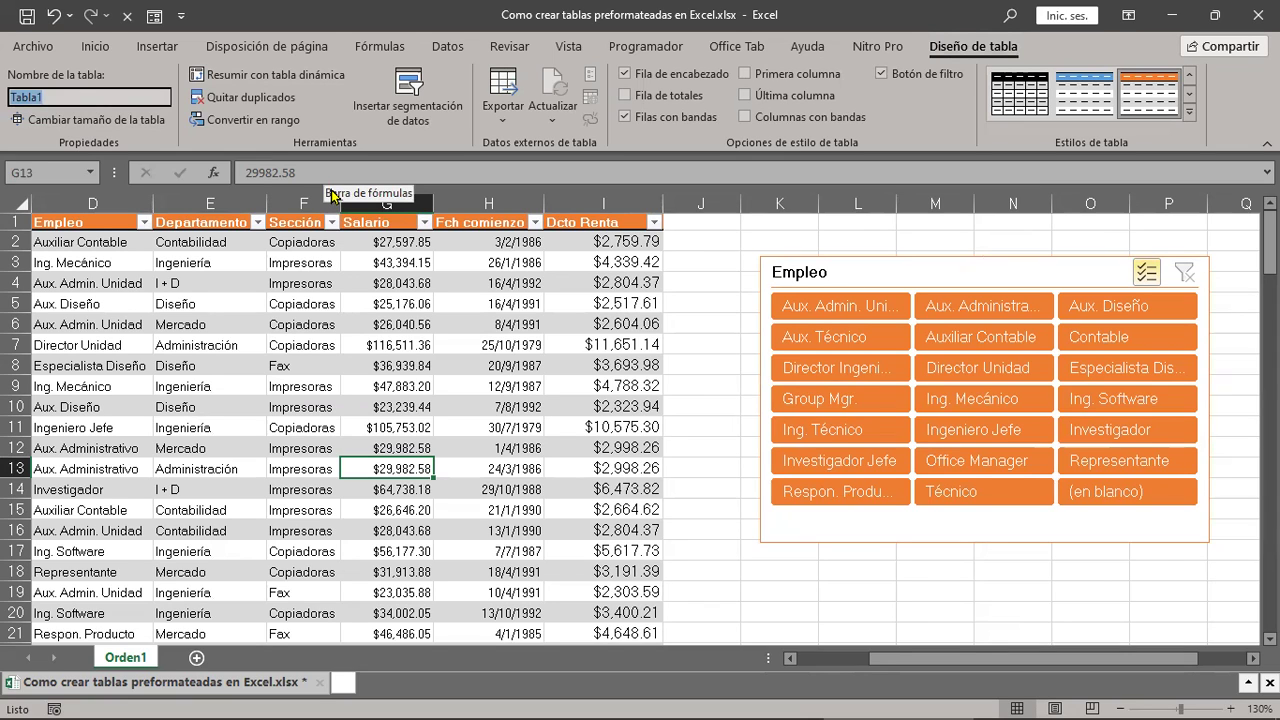
{"action": "type", "text": "T"}
{"action": "key", "text": "Return"}
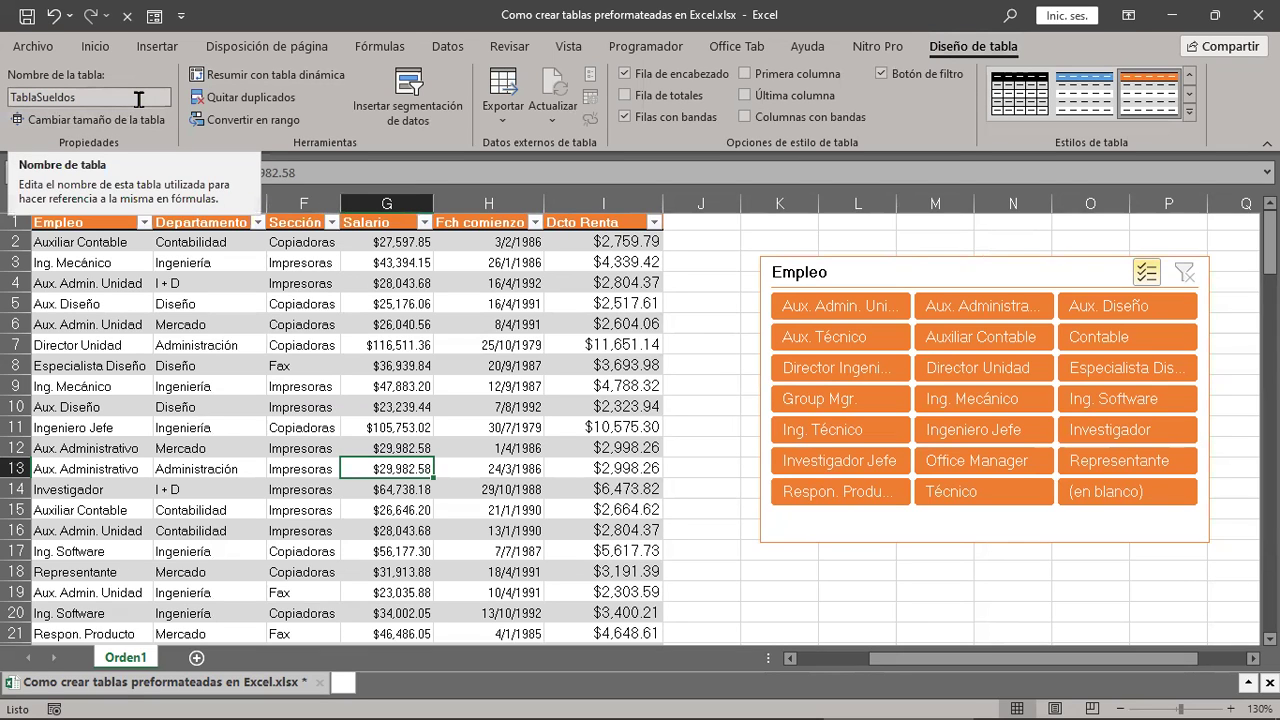
{"action": "left_click", "coordinate": [240, 343]}
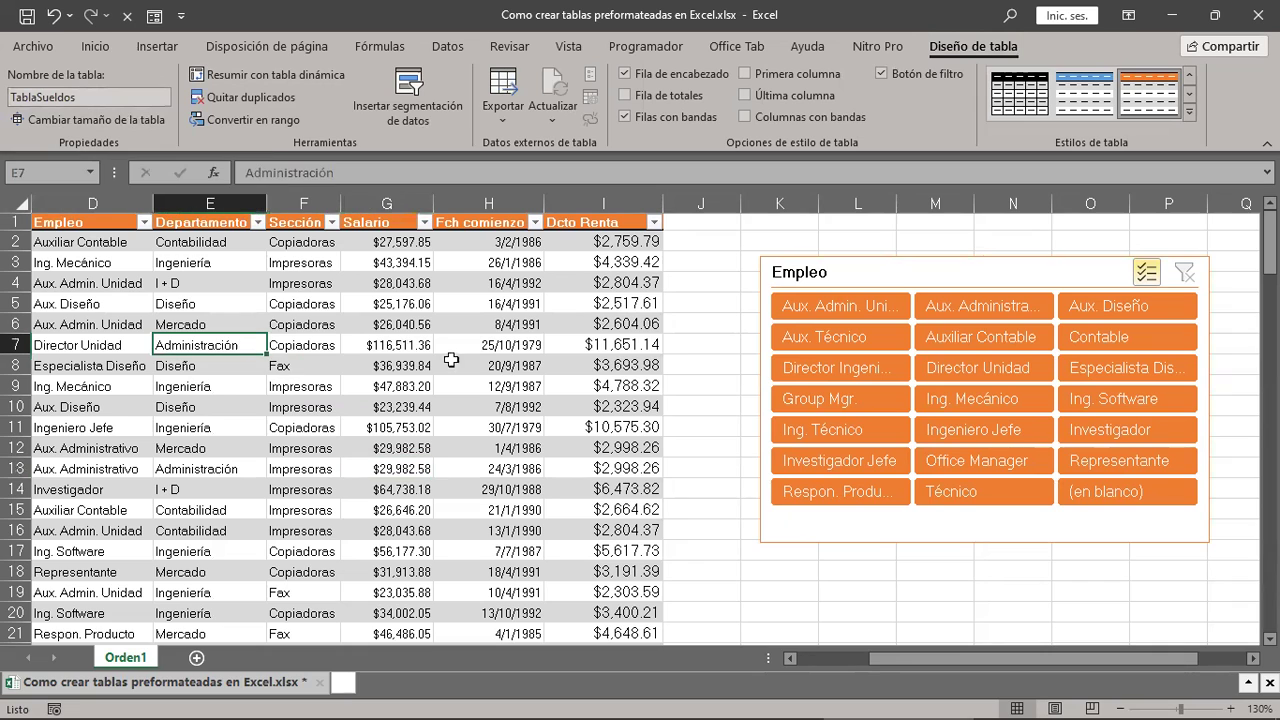
Step: Select the whole TablaSueldos table from the Name Box list
{"action": "left_click", "coordinate": [695, 249]}
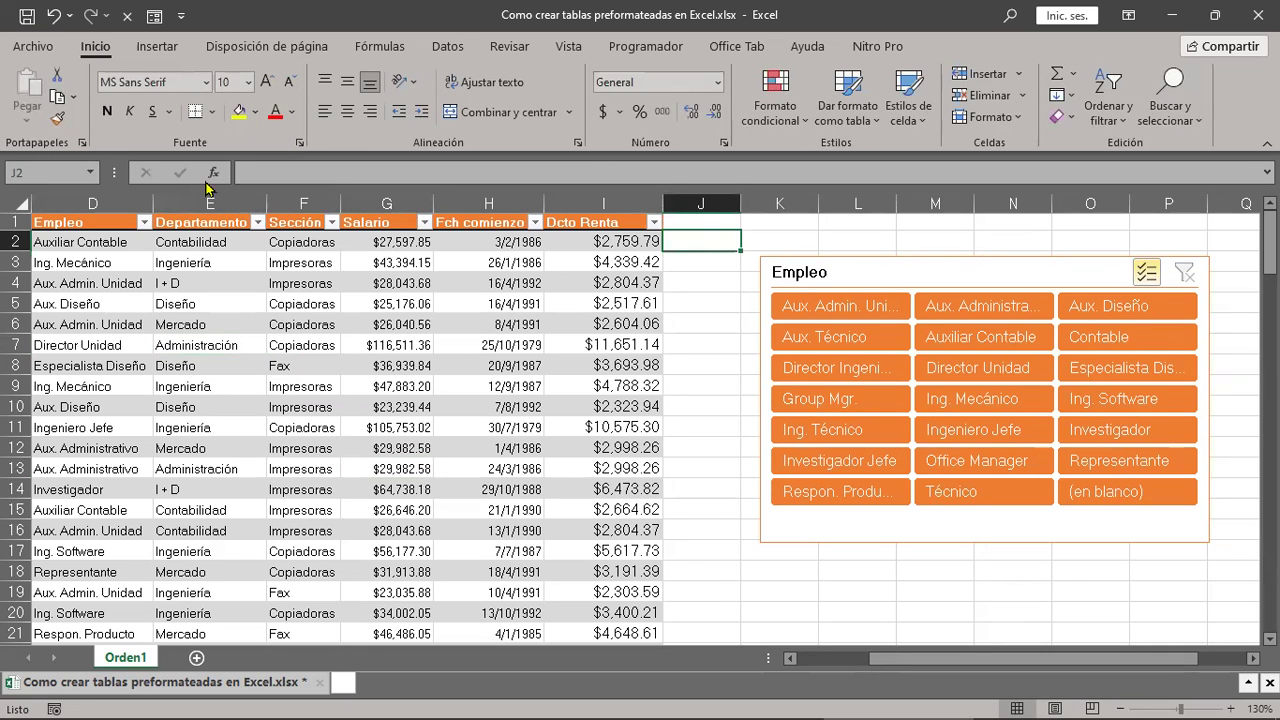
{"action": "left_click", "coordinate": [90, 174]}
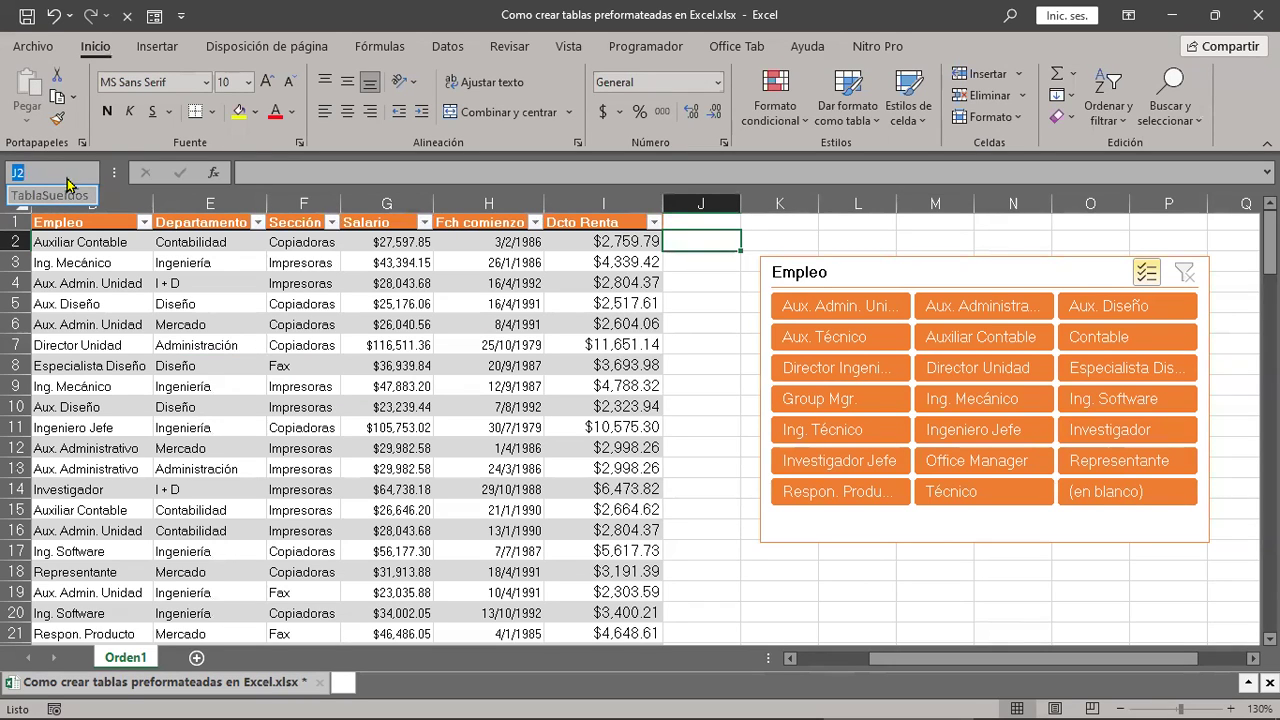
{"action": "left_click", "coordinate": [120, 258]}
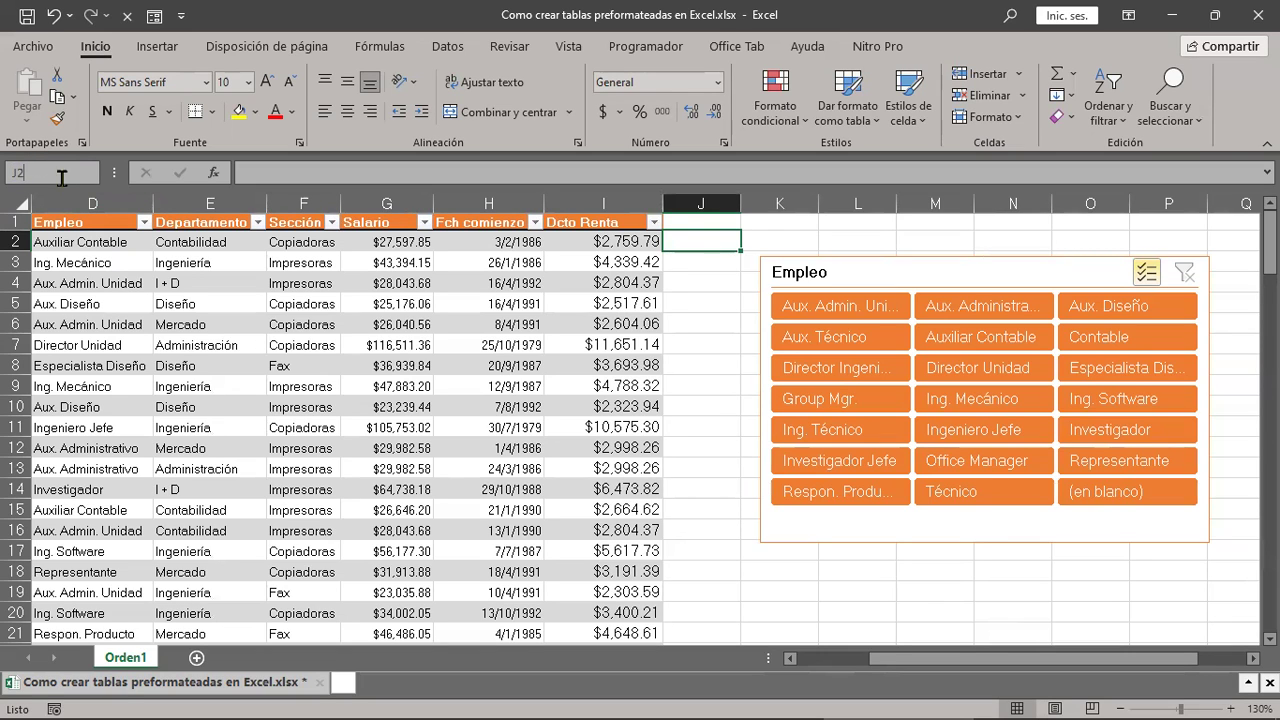
{"action": "left_click", "coordinate": [30, 172]}
{"action": "left_click", "coordinate": [60, 386]}
{"action": "left_click", "coordinate": [89, 174]}
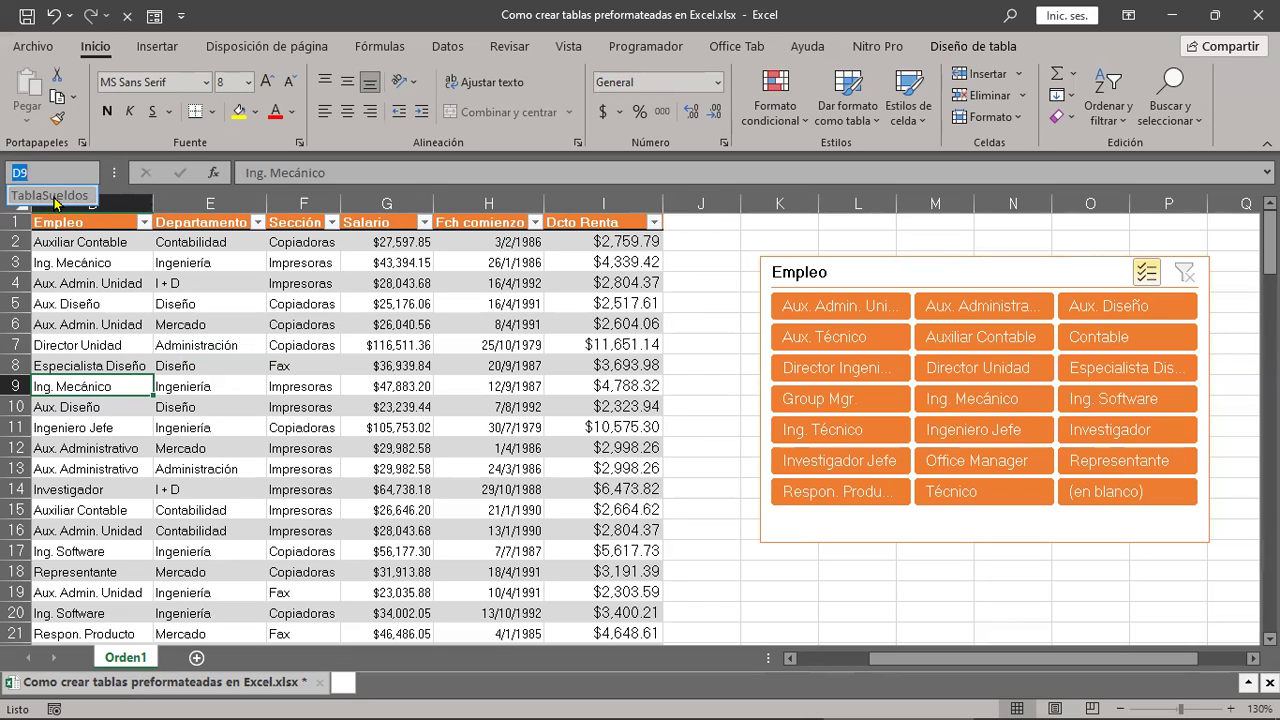
{"action": "left_click", "coordinate": [54, 197]}
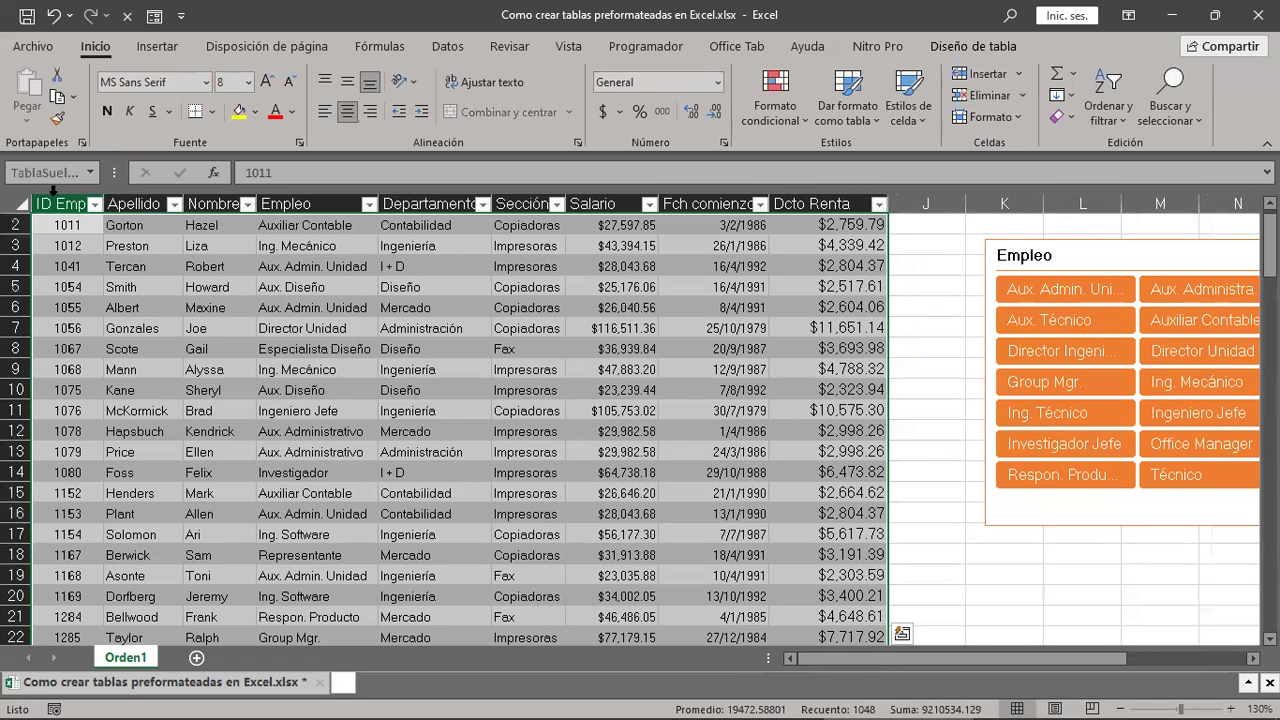
{"action": "scroll", "coordinate": [371, 414], "scroll_direction": "up", "scroll_amount": 1}
{"action": "left_click", "coordinate": [372, 415]}
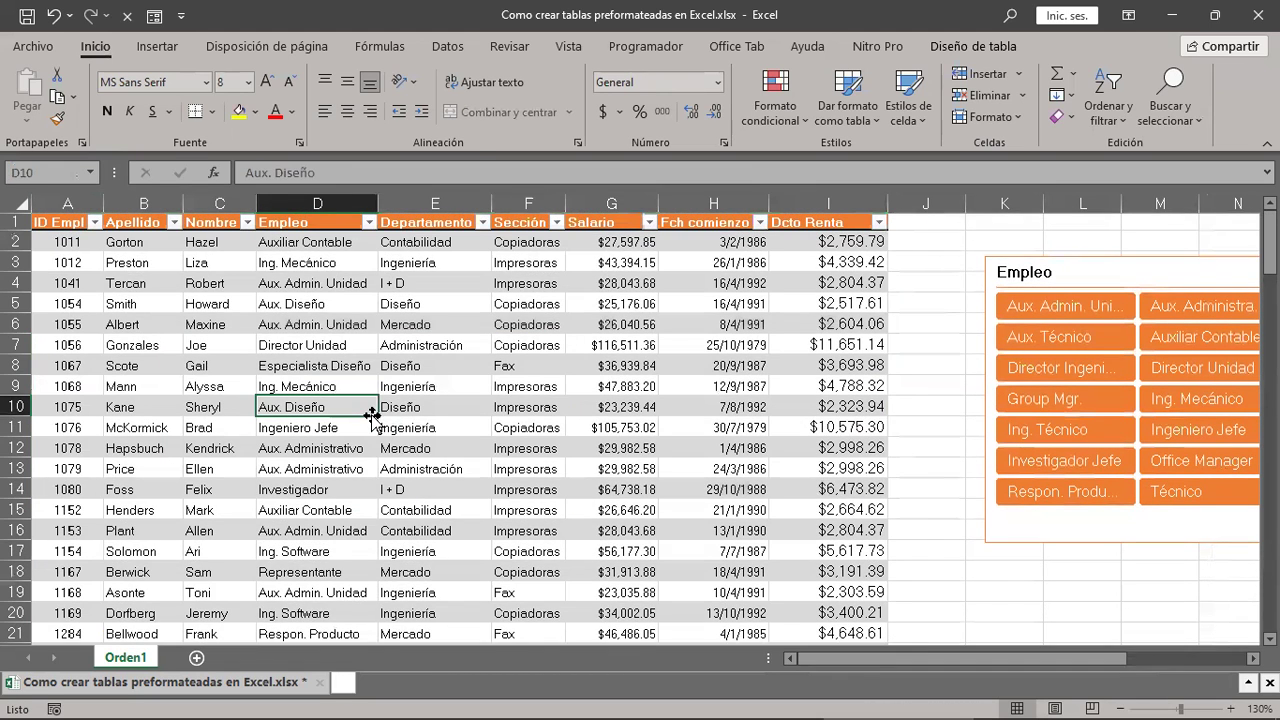
Step: Reselect TablaSueldos and drag from its header to confirm the table ends at row 116
{"action": "left_click", "coordinate": [91, 172]}
{"action": "left_click", "coordinate": [73, 194]}
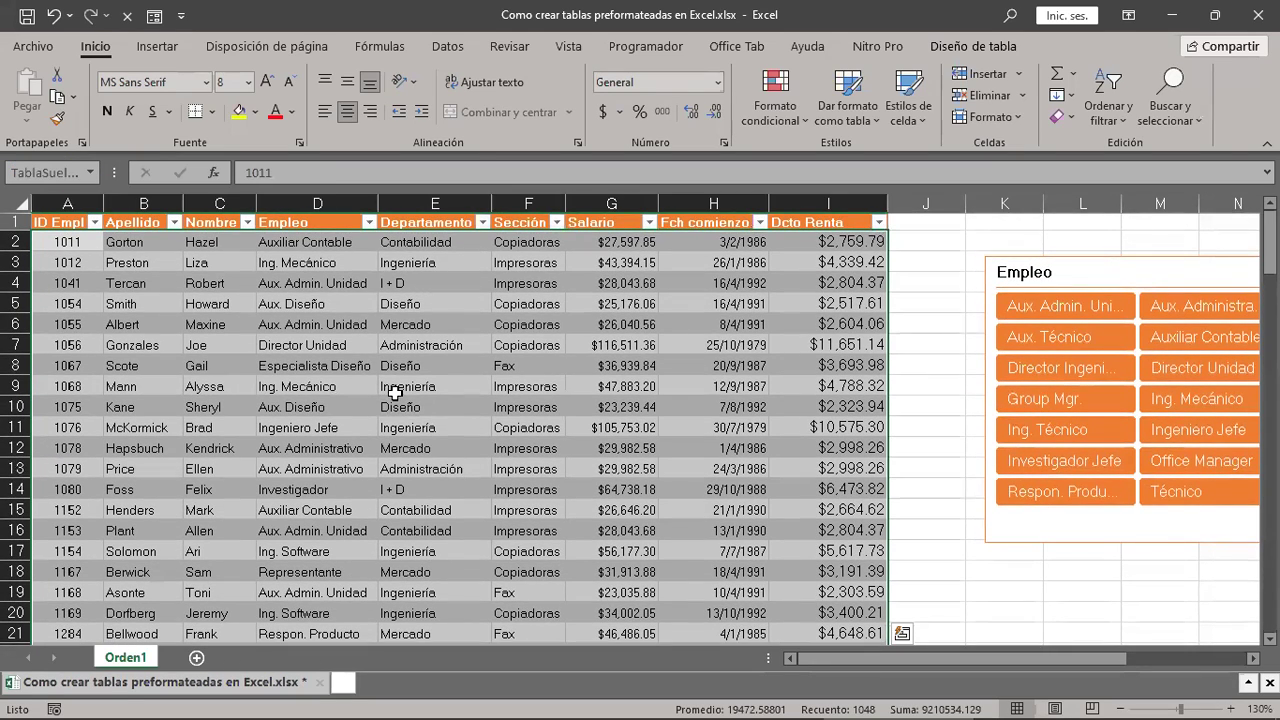
{"action": "scroll", "coordinate": [395, 392], "scroll_direction": "down", "scroll_amount": 6}
{"action": "scroll", "coordinate": [395, 392], "scroll_direction": "down", "scroll_amount": 2}
{"action": "scroll", "coordinate": [395, 392], "scroll_direction": "down", "scroll_amount": 4}
{"action": "scroll", "coordinate": [395, 391], "scroll_direction": "up", "scroll_amount": 6}
{"action": "scroll", "coordinate": [395, 391], "scroll_direction": "up", "scroll_amount": 6}
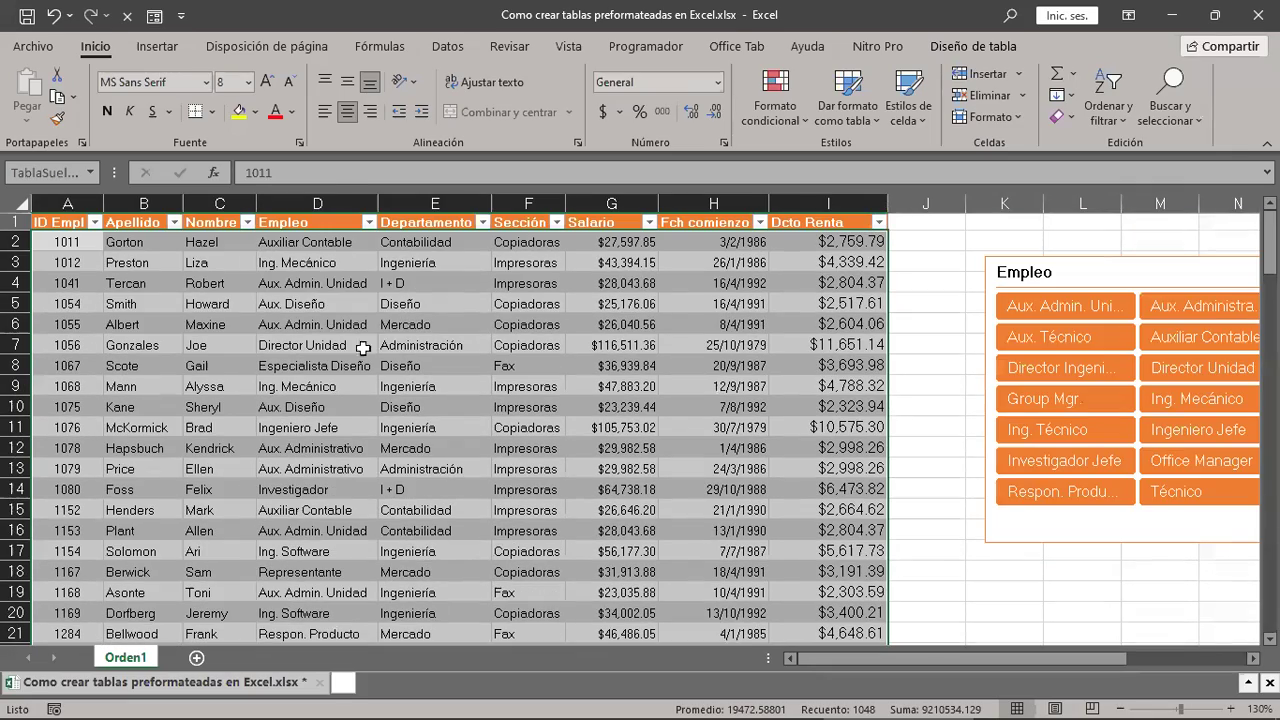
{"action": "mouse_move", "coordinate": [57, 226]}
{"action": "left_mouse_down"}
{"action": "mouse_move", "coordinate": [757, 630]}
{"action": "mouse_move", "coordinate": [822, 362]}
{"action": "left_mouse_up"}
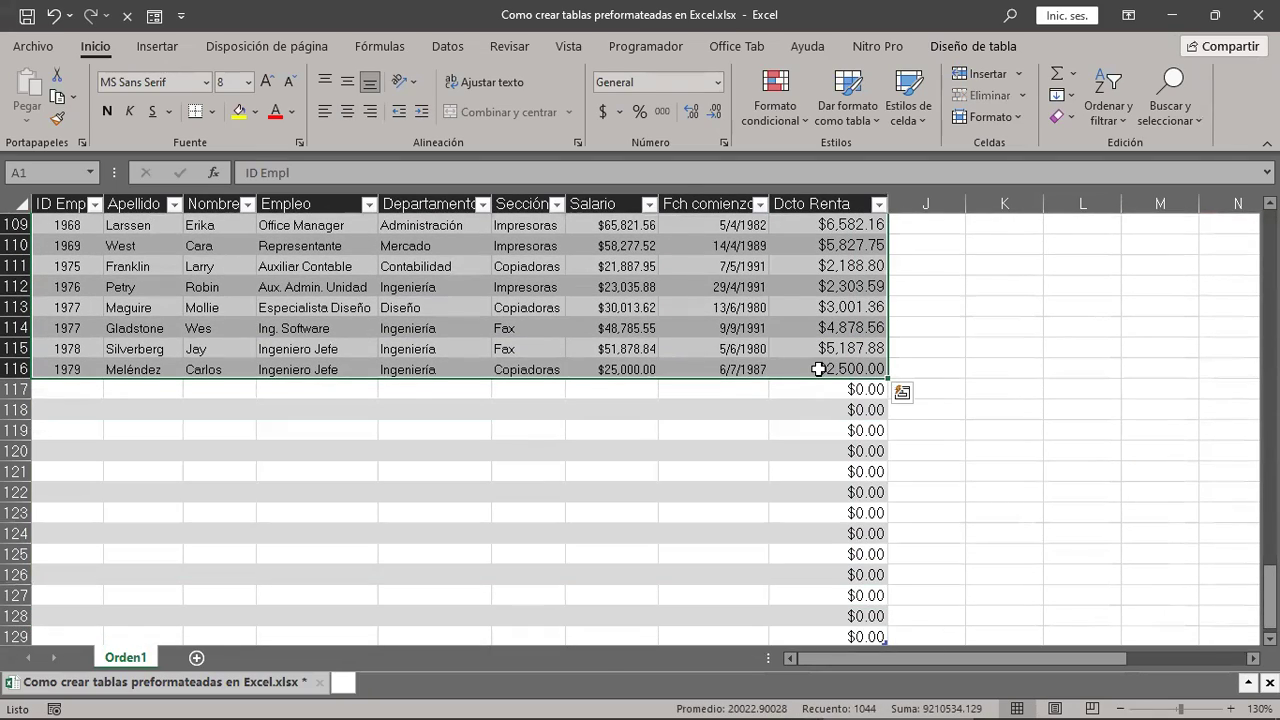
{"action": "scroll", "coordinate": [818, 369], "scroll_direction": "down", "scroll_amount": 5}
{"action": "scroll", "coordinate": [818, 368], "scroll_direction": "up", "scroll_amount": 7}
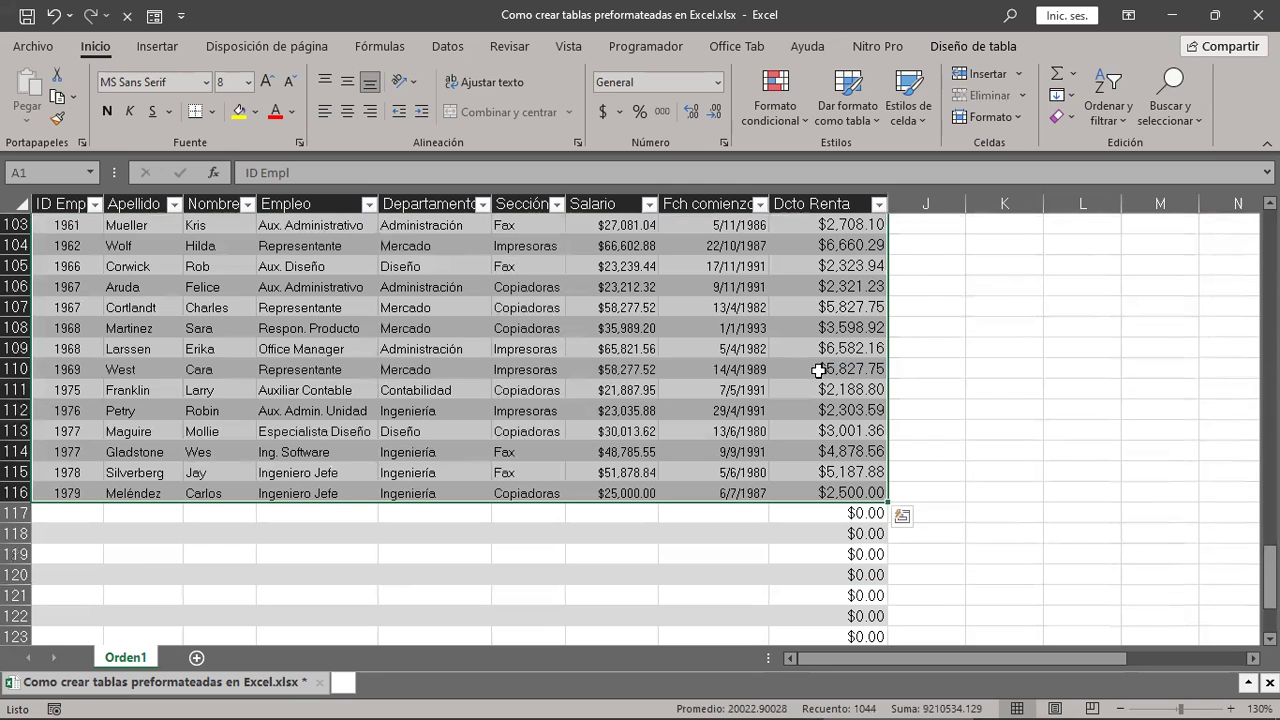